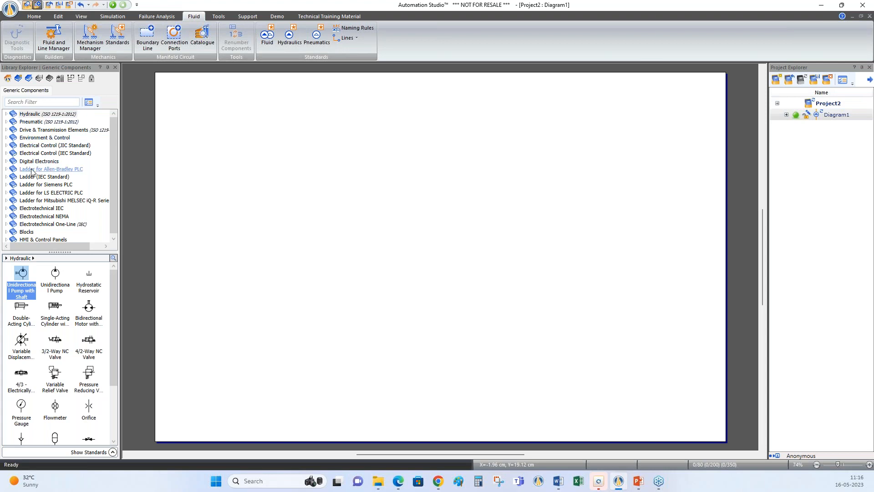
Browse the Pumps & Amplifiers category of the Hydraulic component library, then collapse the library
left_click(33, 115)
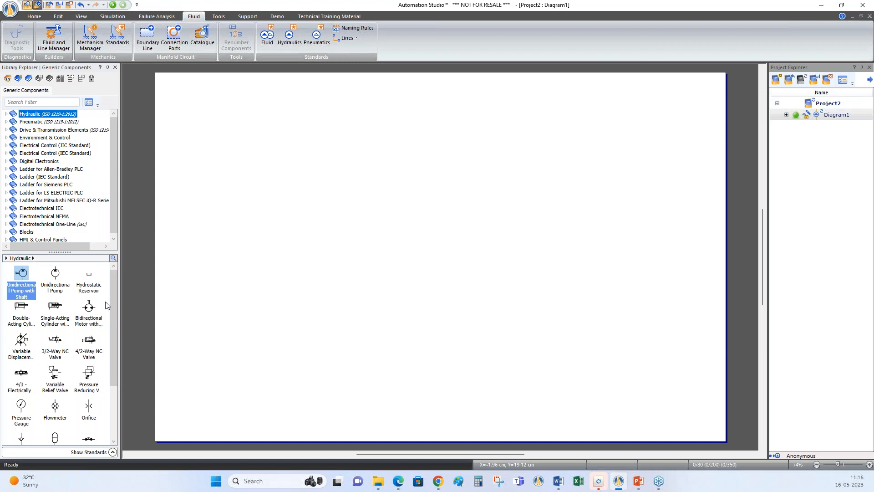
left_click(6, 114)
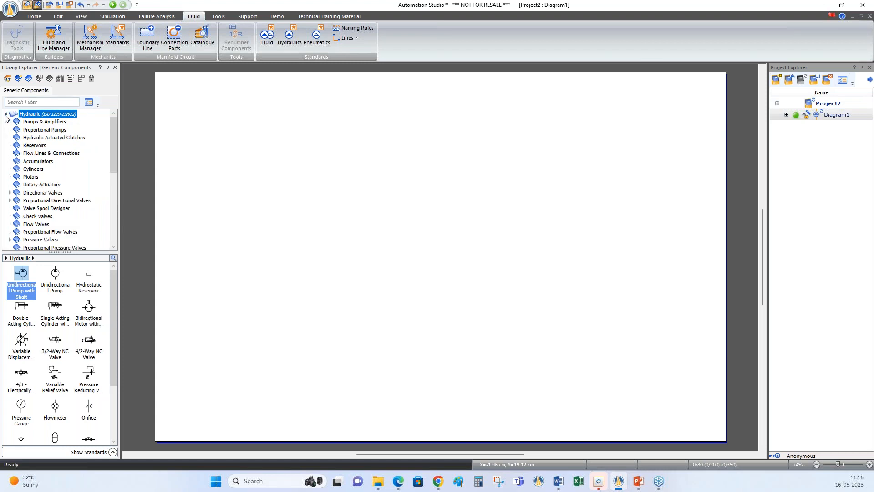
left_click(42, 121)
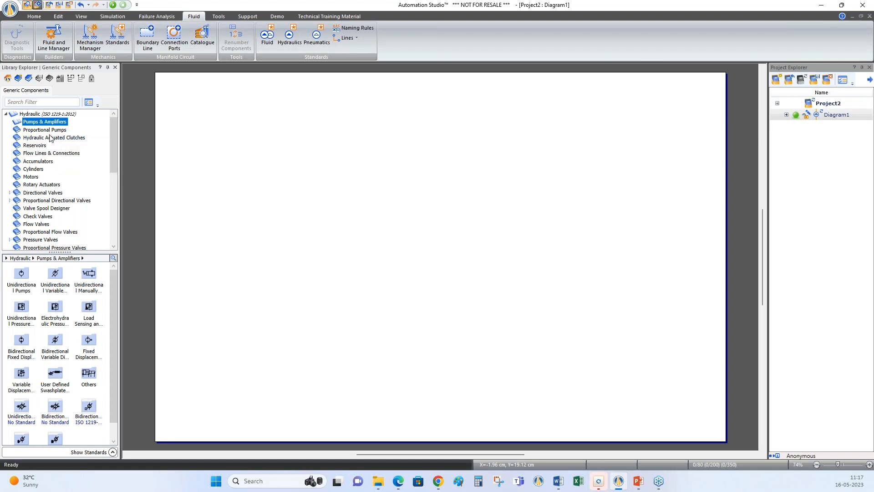
left_click(8, 115)
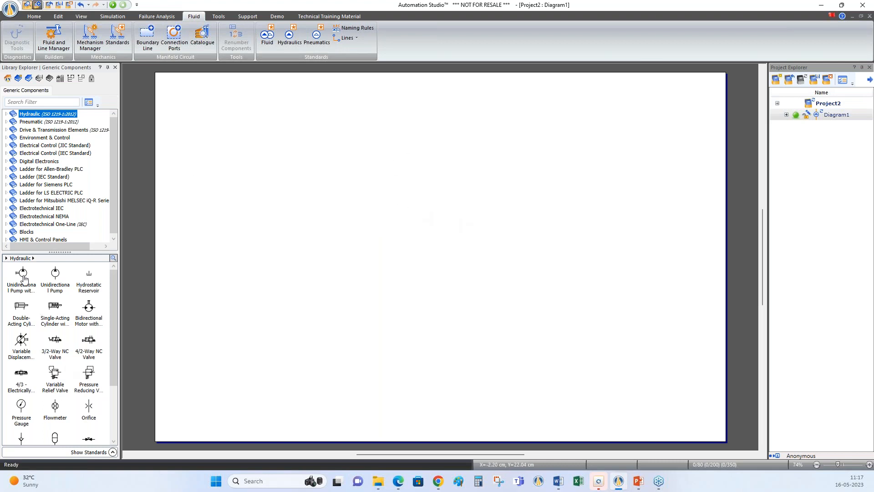
Place a Unidirectional Pump with Shaft from the Hydraulic library near the middle of the diagram
mouse_move(24, 278)
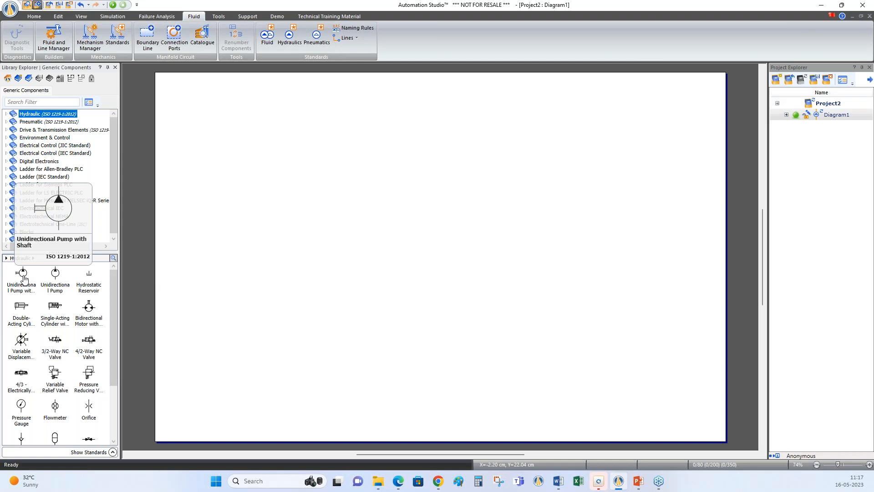
left_click(24, 279)
left_click_drag(24, 279, 383, 279)
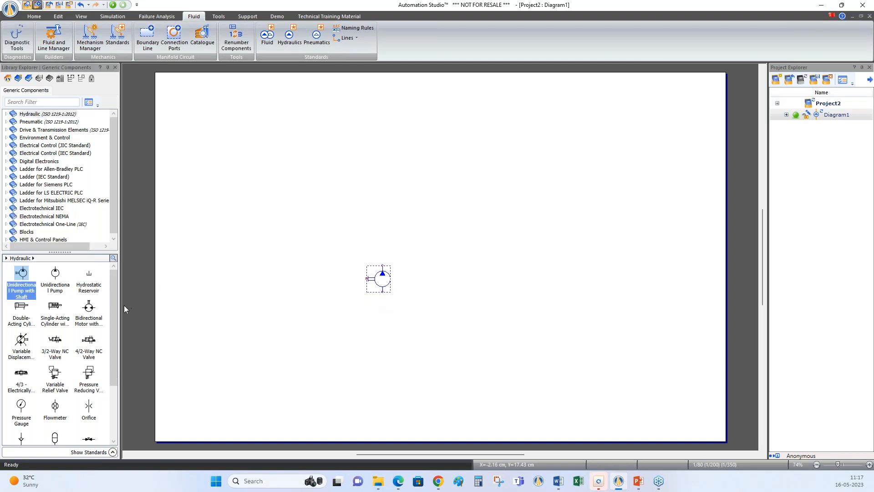
Add a Hydrostatic Reservoir, Variable Relief Valve and Double-Acting Cylinder together, plus a 4/3 electrically controlled valve above the pump
left_click(86, 290)
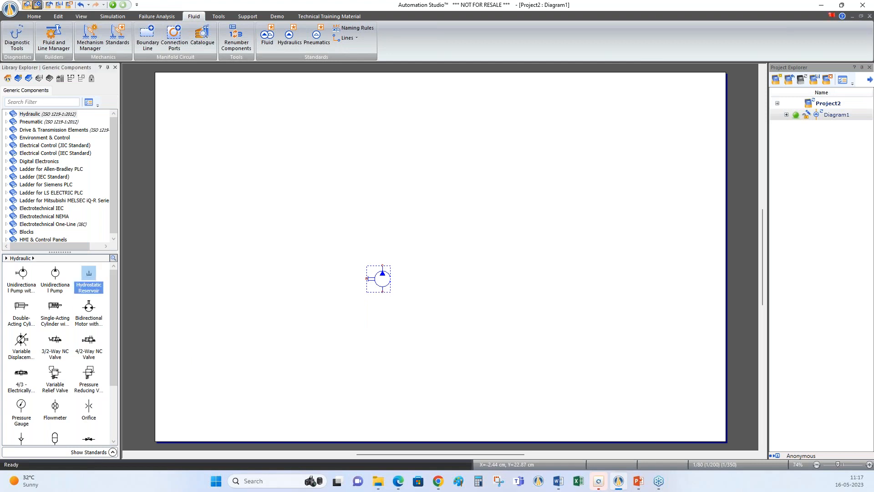
left_click(57, 373)
mouse_move(111, 363)
left_mouse_down()
mouse_move(117, 410)
mouse_move(113, 356)
left_mouse_up()
left_click(30, 331)
left_click_drag(123, 309, 263, 154)
mouse_move(115, 363)
left_mouse_down()
mouse_move(116, 410)
mouse_move(118, 367)
left_mouse_up()
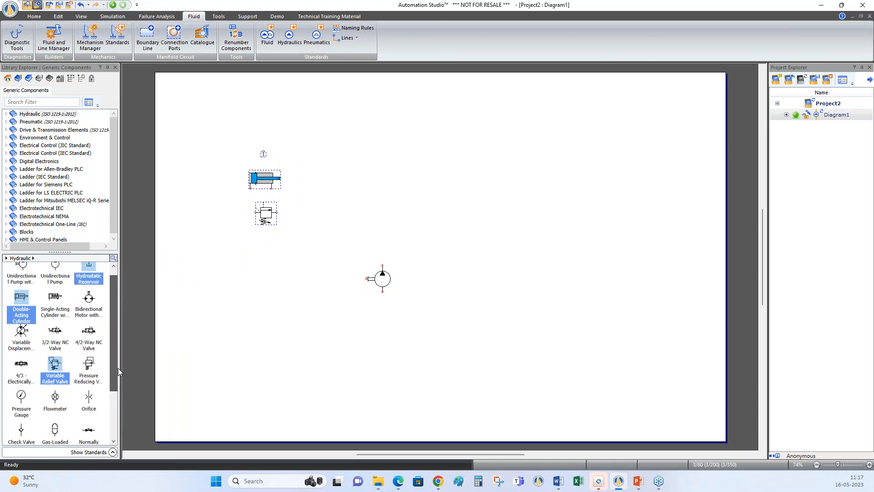
left_click(18, 367)
left_click_drag(18, 366, 388, 197)
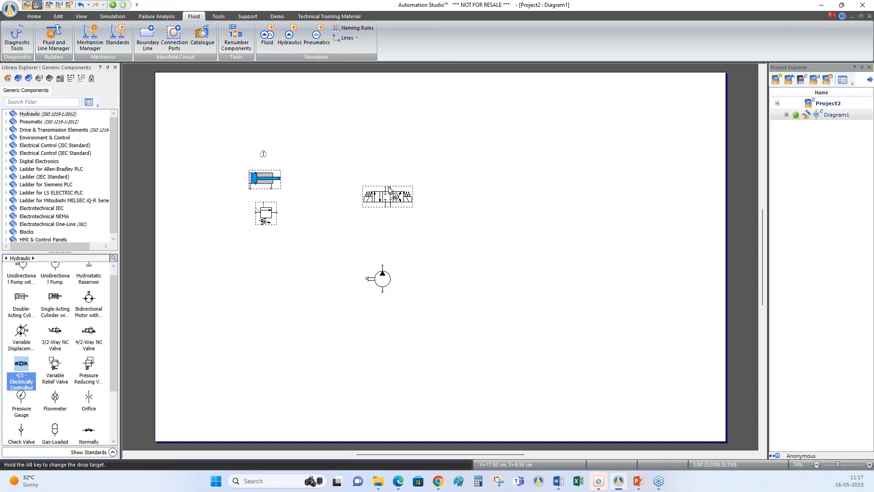
Move the double-acting cylinder directly above the 4/3 directional valve
double_click(265, 178)
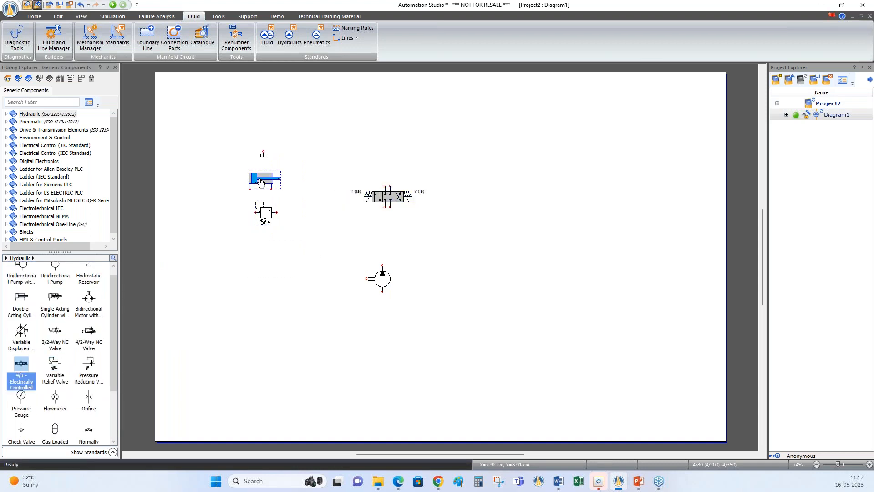
left_click(748, 72)
left_click_drag(262, 178, 390, 129)
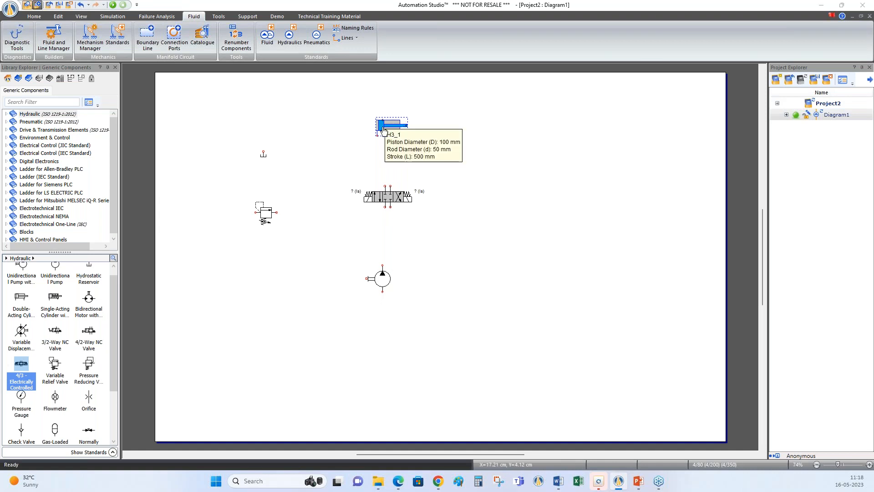
left_click(369, 157)
Move the relief valve between the directional valve and pump, offset to the left, rotate it, and position the reservoir below the pump
left_click_drag(261, 218, 332, 245)
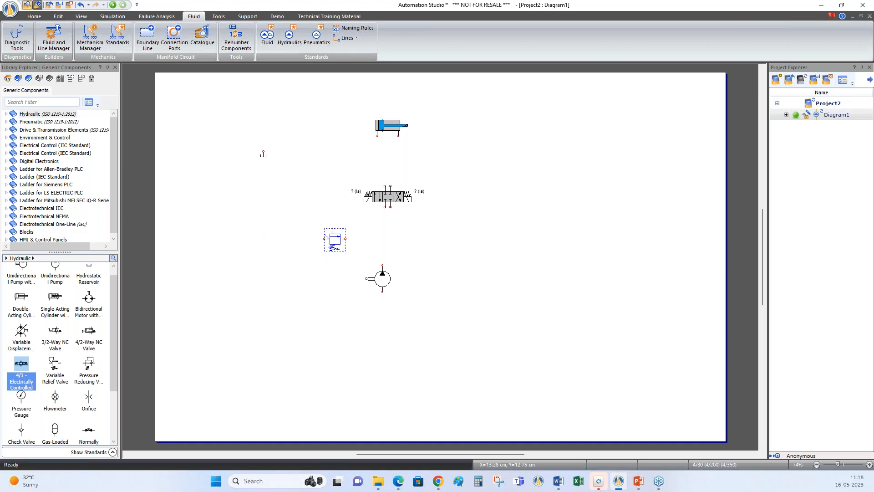
key("ctrl+r")
left_click(317, 190)
left_click_drag(263, 154, 387, 324)
Place an Engine from Drive & Transmission Elements so that it couples to the pump's shaft
mouse_move(384, 283)
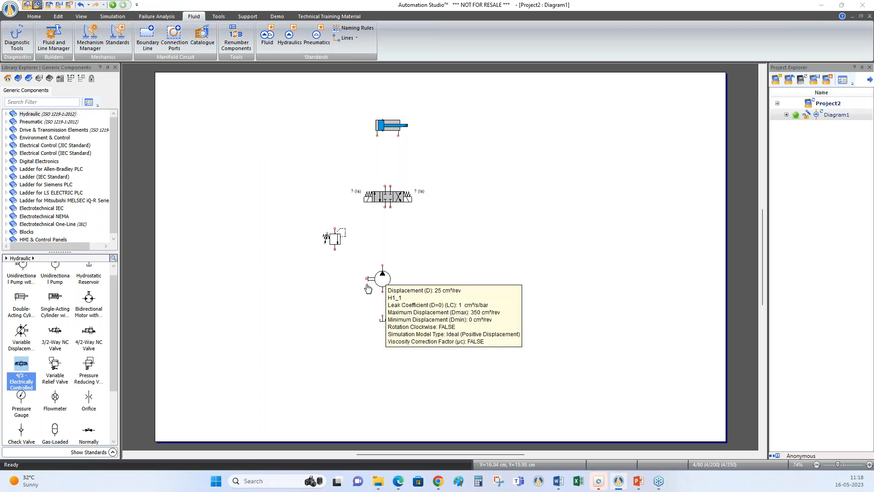
left_click(50, 130)
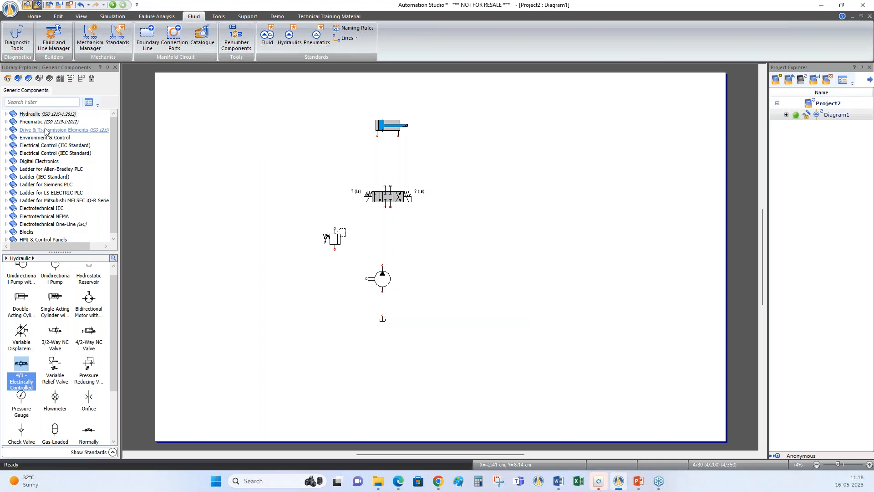
left_click_drag(22, 275, 351, 284)
left_click(404, 294)
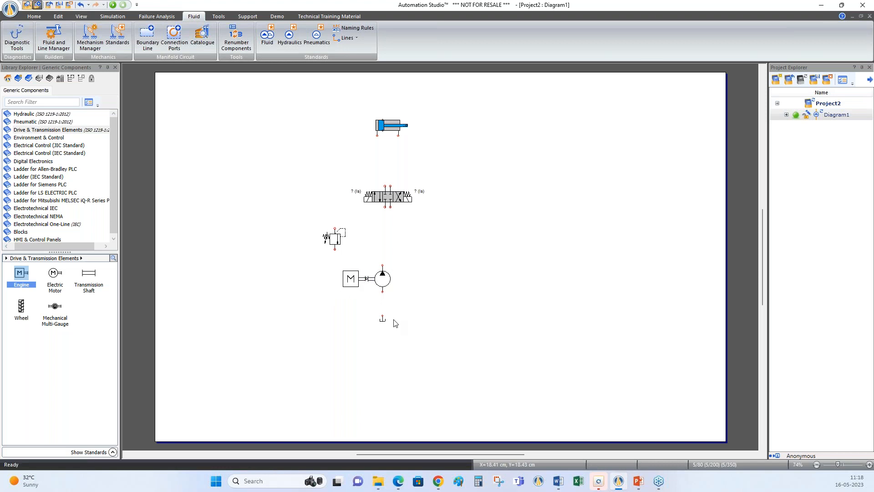
Connect the pump's inlet to the reservoir and its outlet to the pressure port of the 4/3 valve
left_click_drag(384, 309, 383, 296)
key("Delete")
mouse_move(383, 266)
left_mouse_down()
mouse_move(382, 213)
mouse_move(392, 198)
left_mouse_up()
left_click(398, 160)
Connect both cylinder ports to the 4/3 valve, and its tank port to a copy of the reservoir right of the pump
left_click_drag(377, 135, 383, 185)
left_click_drag(399, 135, 387, 185)
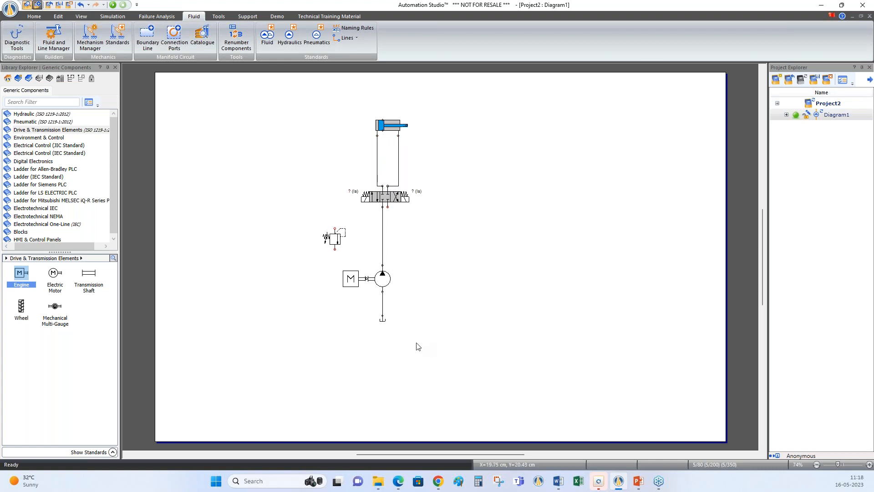
left_click_drag(389, 326, 425, 327)
mouse_move(387, 207)
left_mouse_down()
mouse_move(394, 235)
mouse_move(425, 258)
mouse_move(422, 318)
left_mouse_up()
Reorient the relief valve so its inlet faces the pump's pressure line, and connect the inlet to that line
left_click(340, 246)
key("ctrl+r")
key("ctrl+r")
key("ctrl+r")
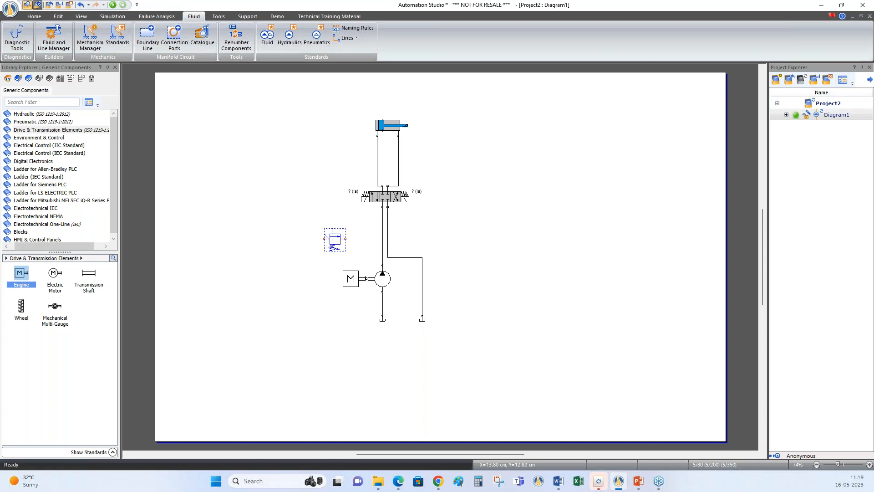
left_click(374, 246)
left_click_drag(346, 238, 382, 236)
Copy the pump's reservoir to the left and connect the relief valve's outlet to the copy
double_click(383, 320)
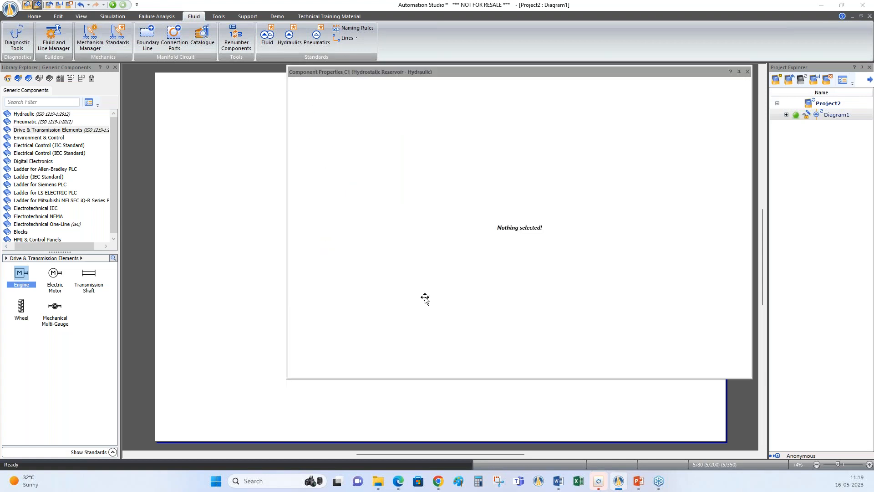
left_click(748, 72)
left_click_drag(382, 323, 308, 323)
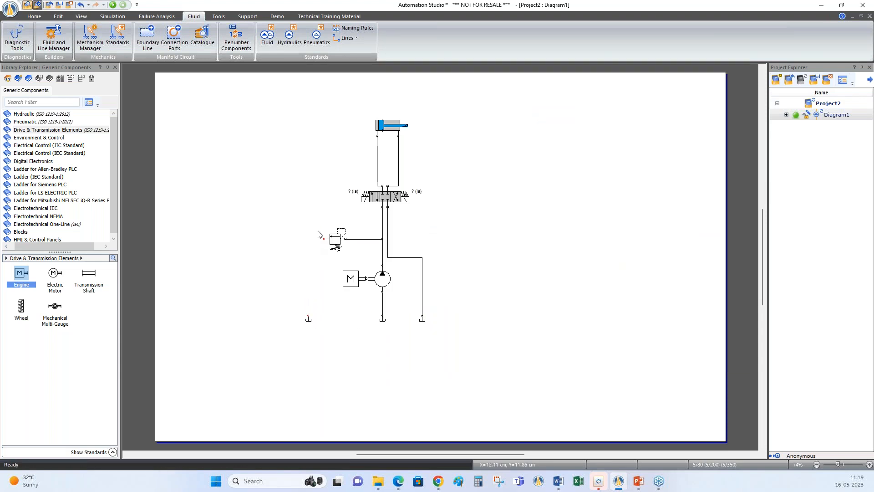
left_click_drag(324, 238, 308, 318)
Set the diagram's line highlighting to Crossview Highlighting
left_click(81, 17)
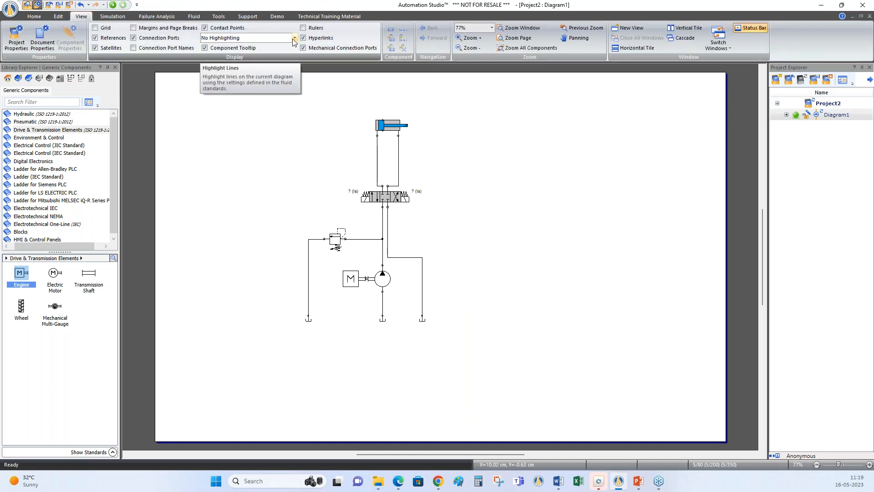
left_click(268, 38)
left_click(257, 58)
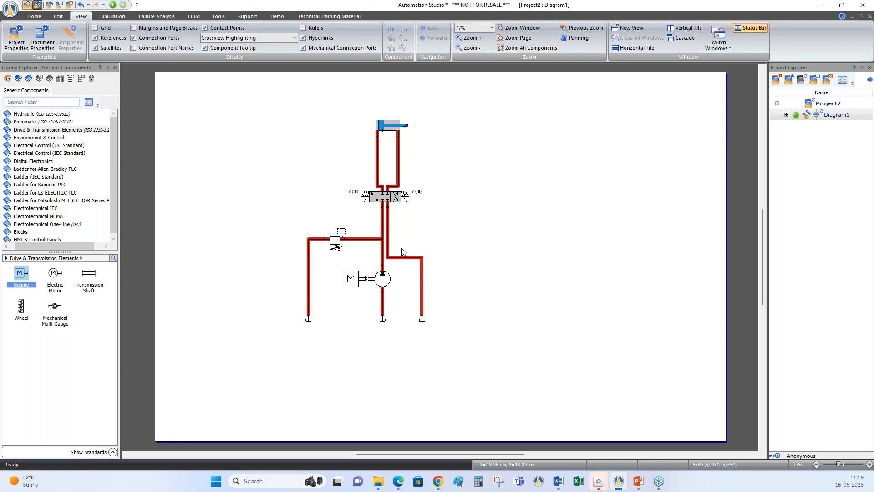
Change the function of the line from the relief valve to its reservoir to Return
left_click(308, 245)
right_click(309, 245)
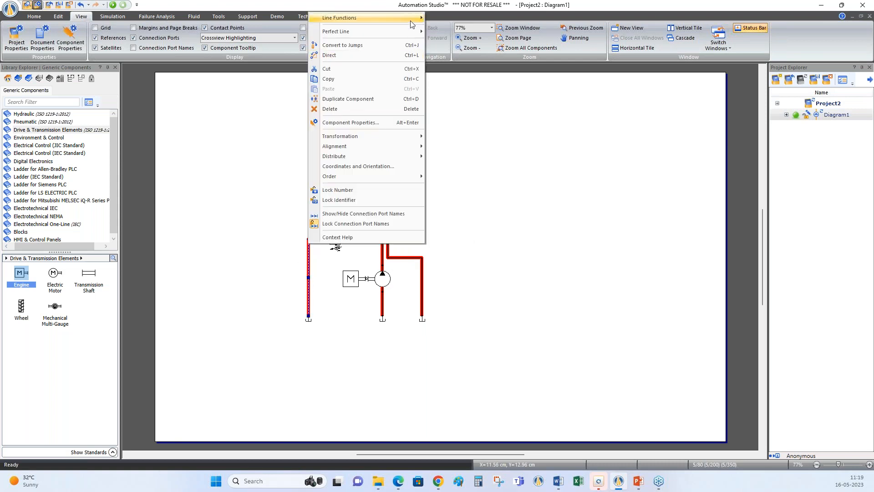
mouse_move(412, 23)
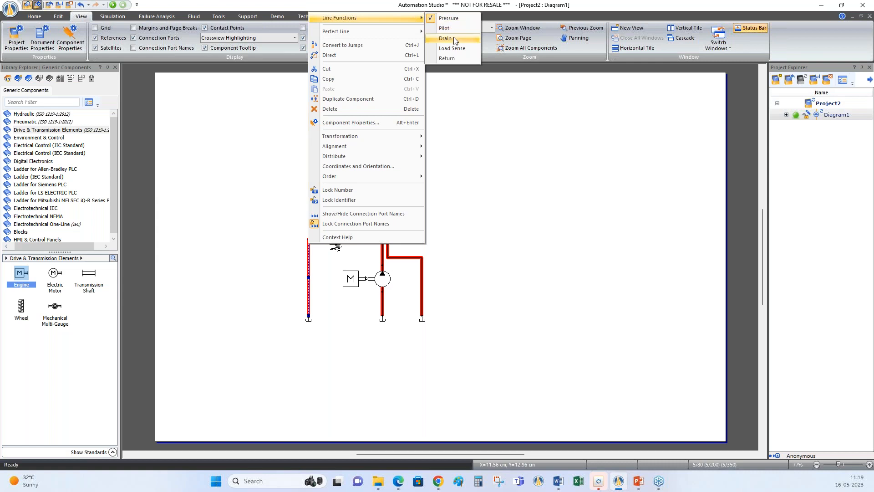
left_click(452, 57)
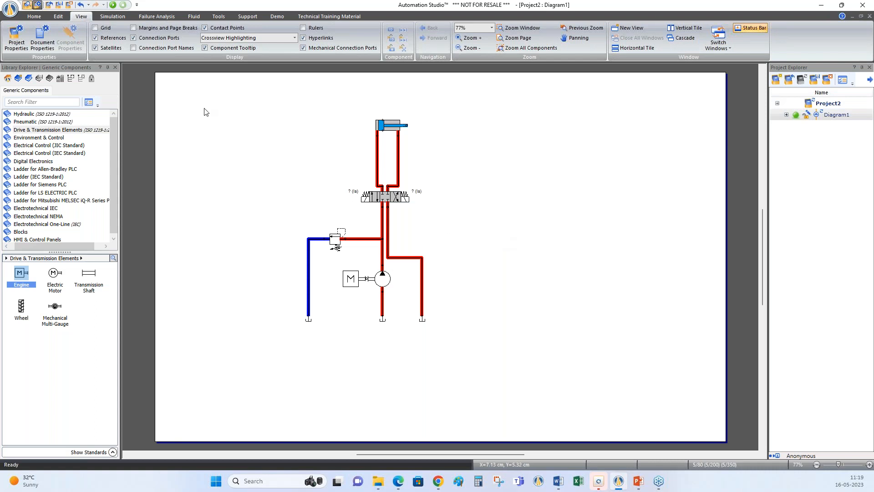
Start the normal simulation and shift the 4/3 valve both ways to extend and retract the cylinder
left_click(23, 47)
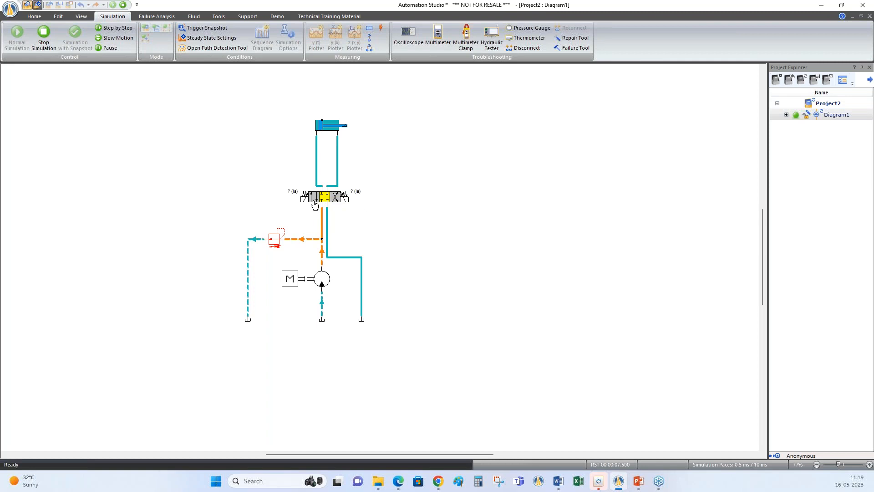
left_click(313, 201)
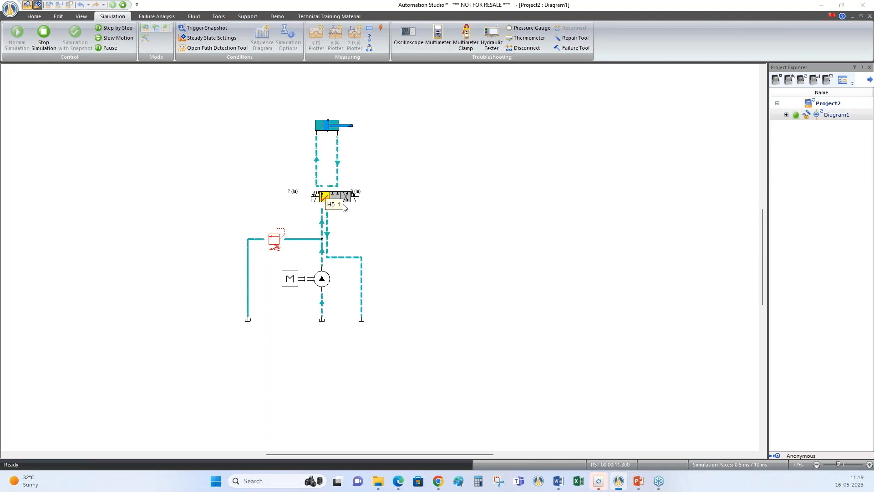
mouse_move(329, 124)
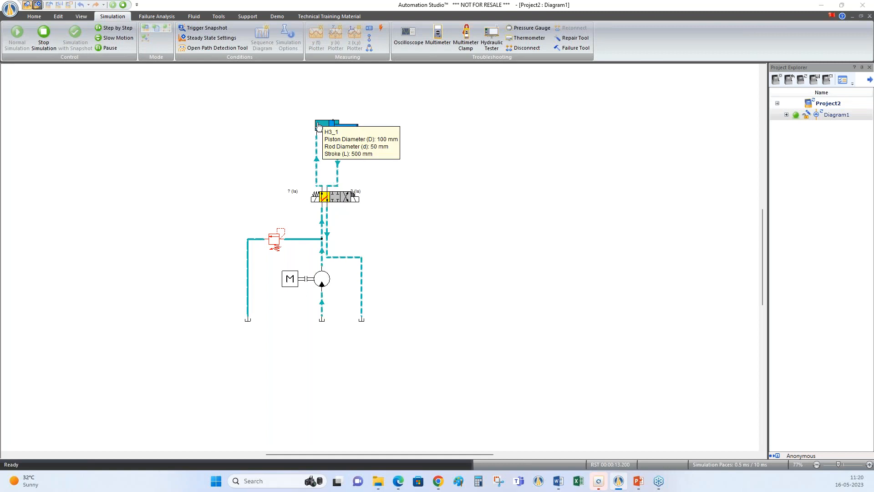
left_click(346, 199)
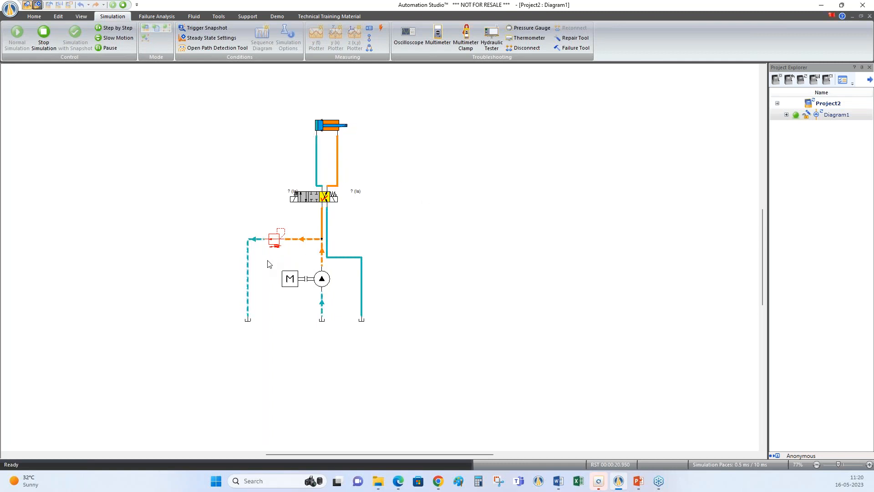
Examine the simulation settings for the relief valve's cracking pressure, the pump's displacement and the engine
left_click(274, 244)
left_click_drag(309, 244, 430, 207)
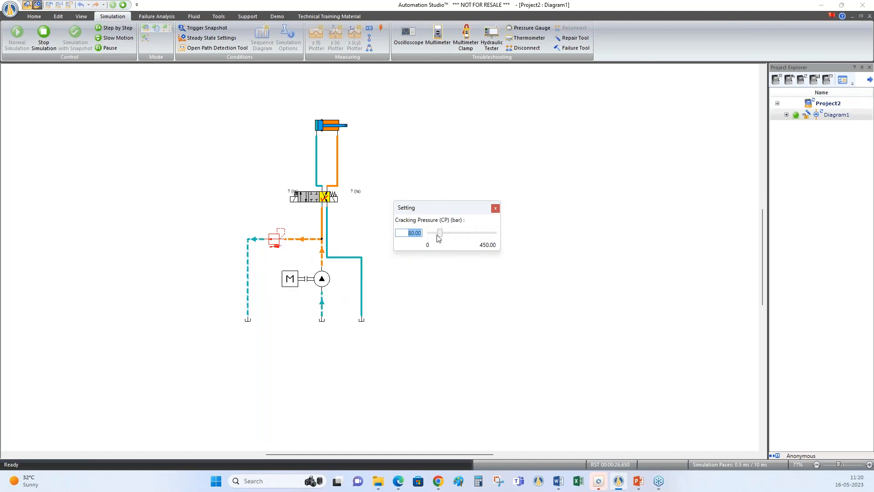
mouse_move(439, 235)
left_mouse_down()
mouse_move(447, 237)
mouse_move(438, 237)
left_mouse_up()
left_click(326, 287)
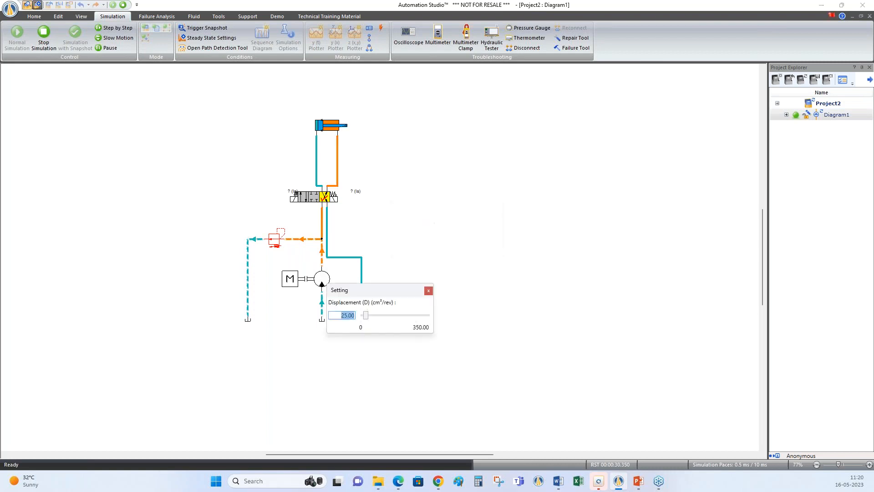
left_click(290, 285)
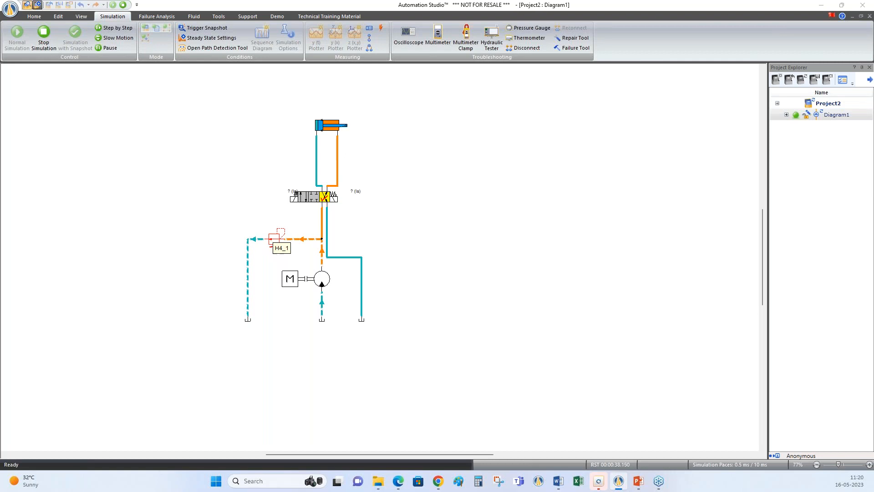
Show the relief valve's cutaway animation left of the circuit, and shift the 4/3 valve to extend and retract the cylinder
right_click(272, 240)
left_click(297, 243)
left_click_drag(0, 125, 147, 122)
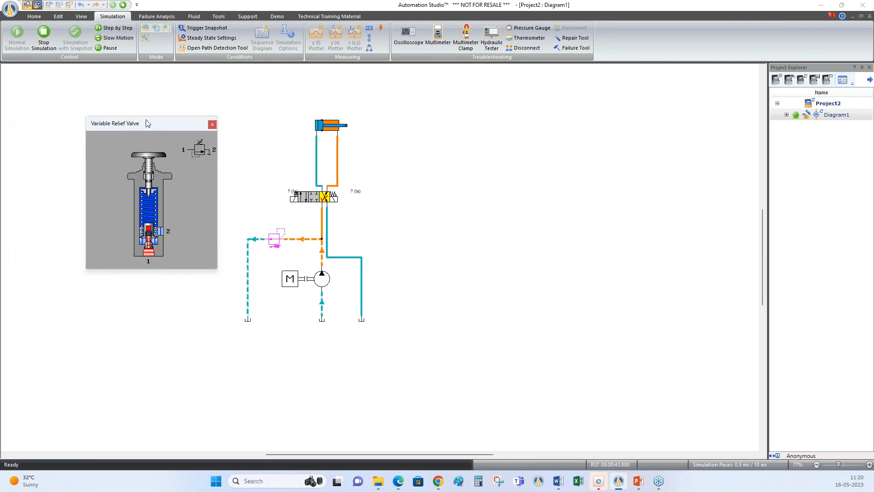
left_click(302, 198)
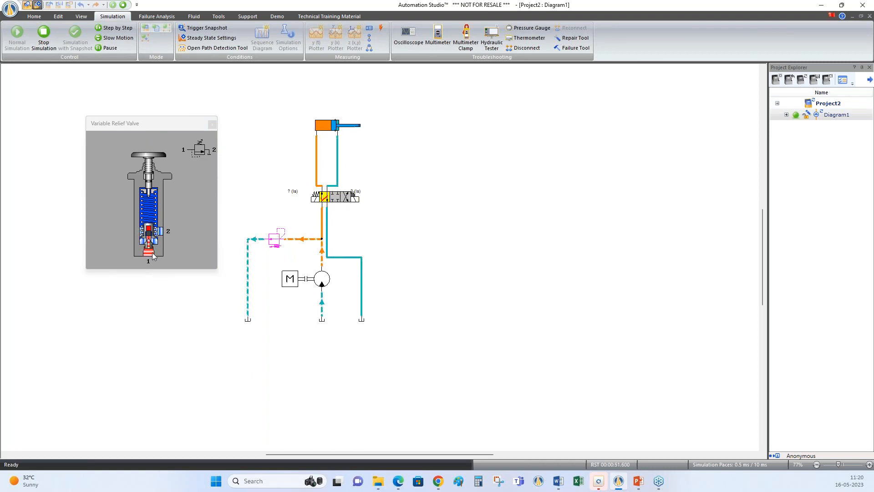
left_click(346, 198)
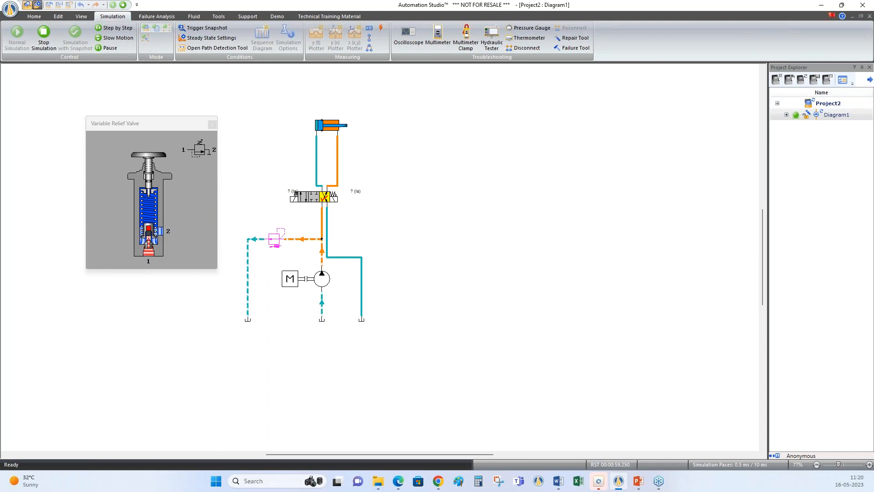
Close the relief valve animation and attach a component dynamic measuring instrument to the cylinder, placing it just above
left_click(210, 124)
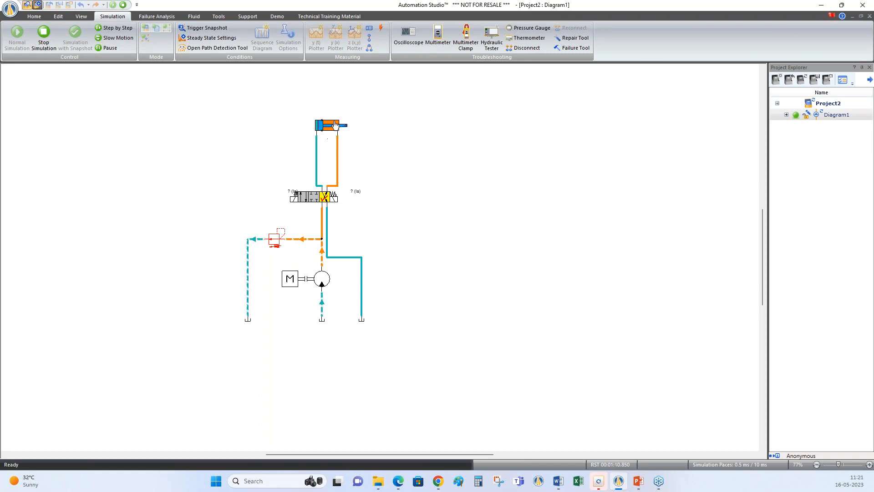
mouse_move(325, 130)
left_click(370, 30)
left_click_drag(332, 122, 317, 91)
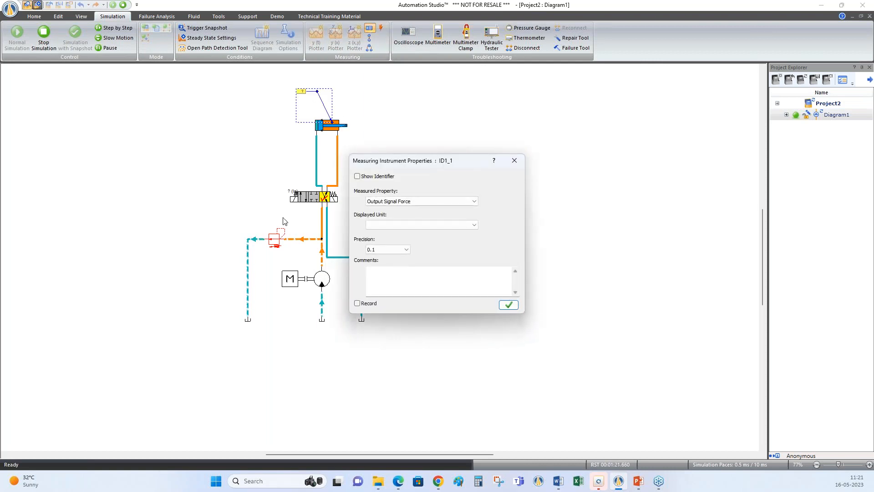
Configure the cylinder's instrument to measure Linear Speed in cm/s with 0.01 precision and recording enabled
left_click(463, 202)
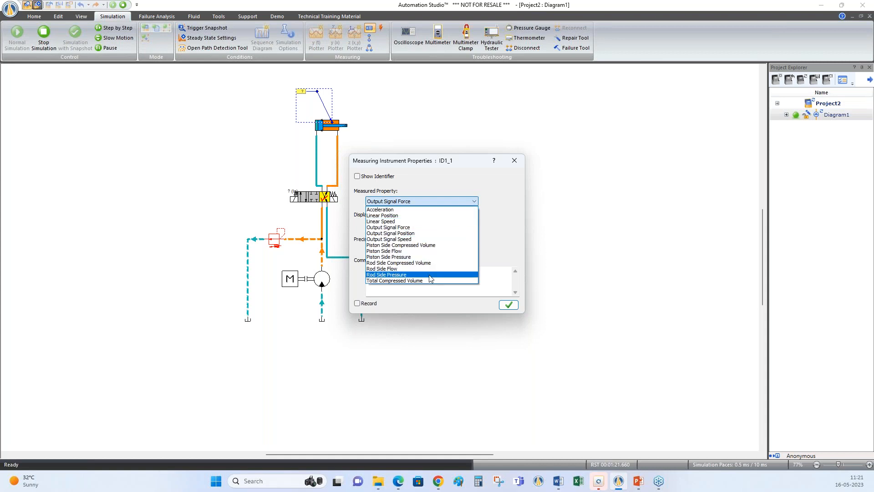
left_click(383, 221)
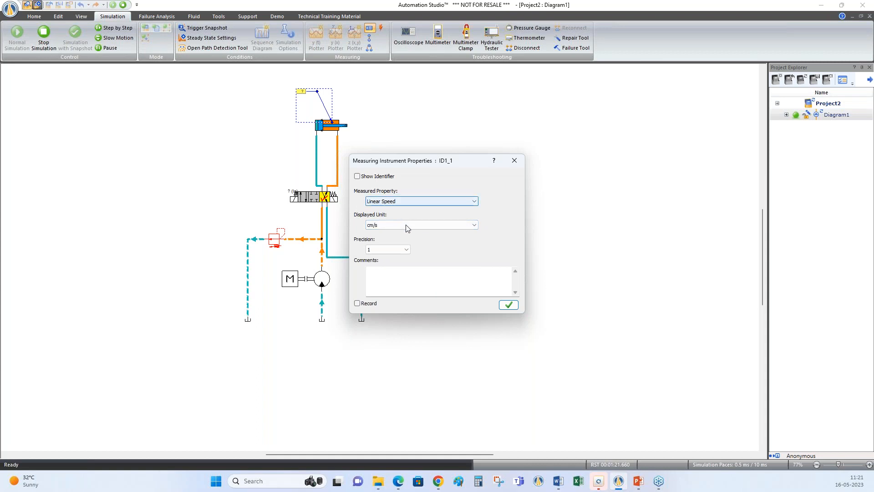
left_click(407, 226)
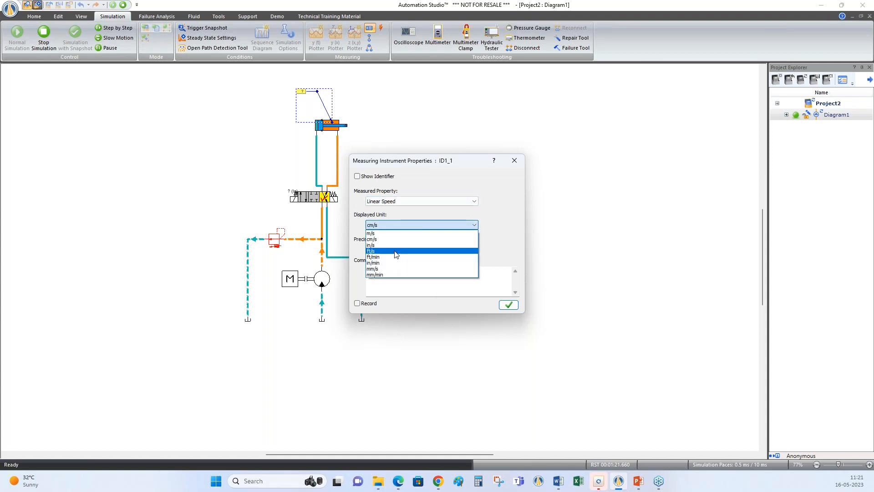
left_click(391, 241)
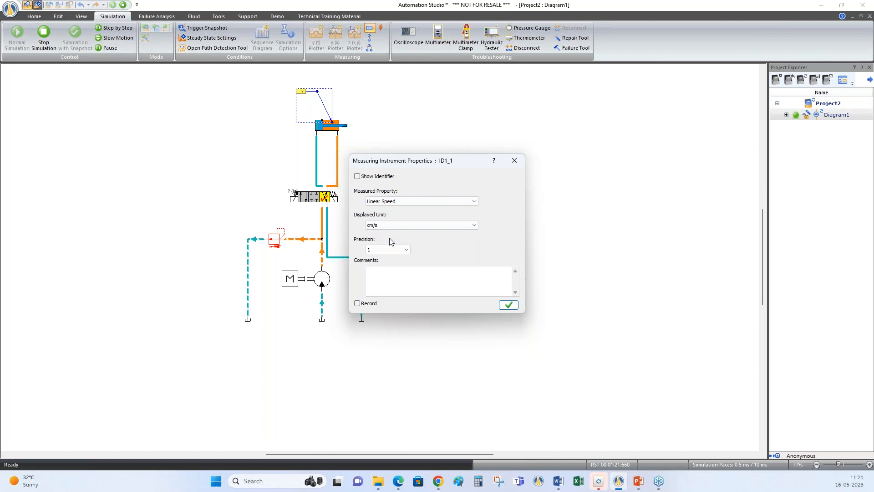
left_click(395, 249)
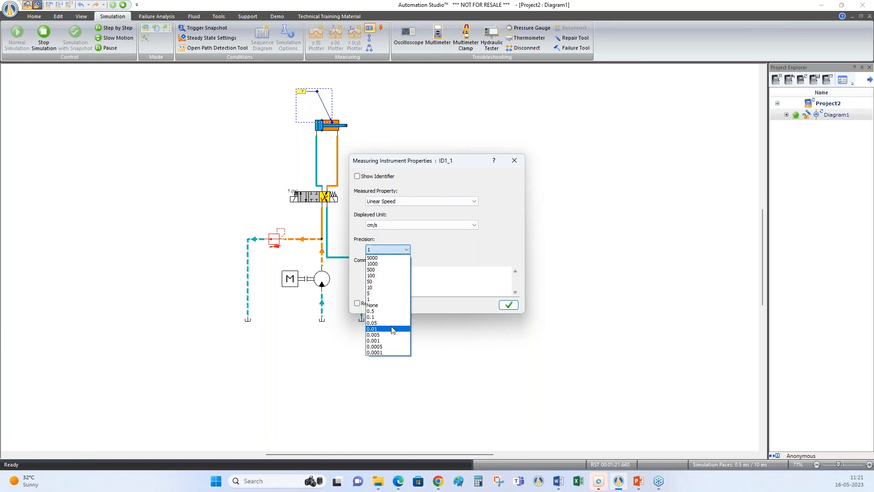
left_click(392, 328)
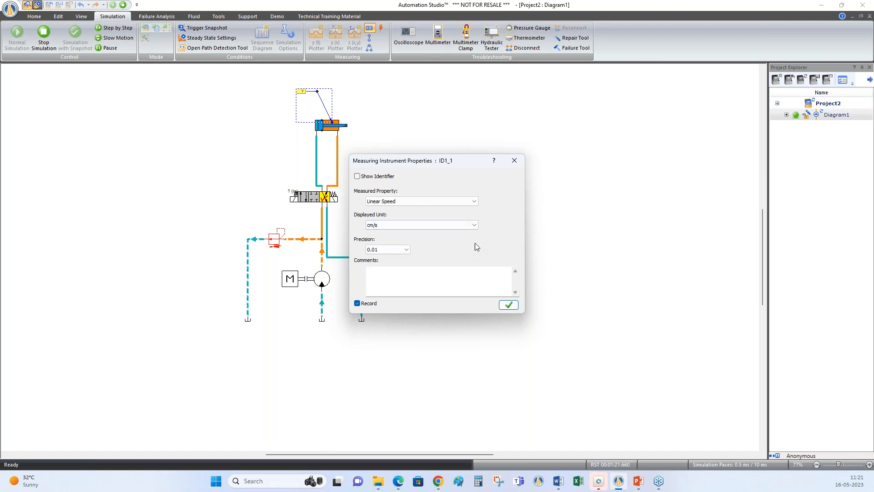
left_click(512, 306)
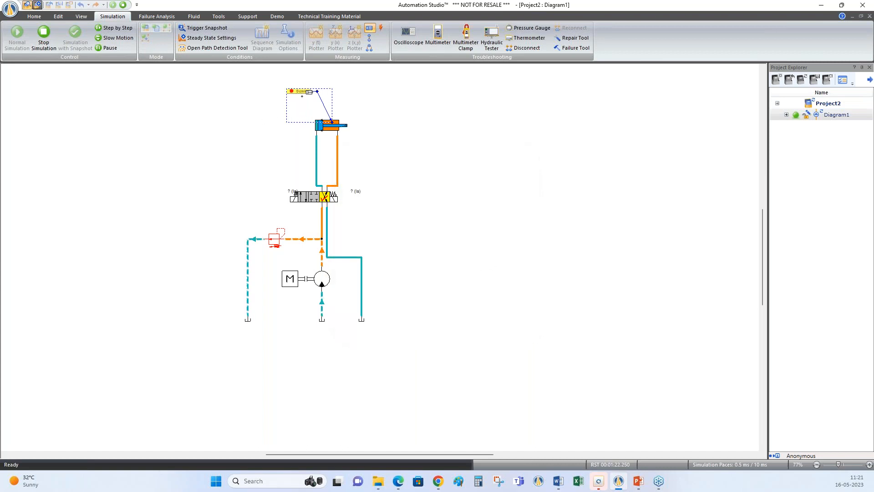
Shift the 4/3 valve both ways to extend and retract the cylinder with the speed instrument attached
key("Escape")
left_click(302, 197)
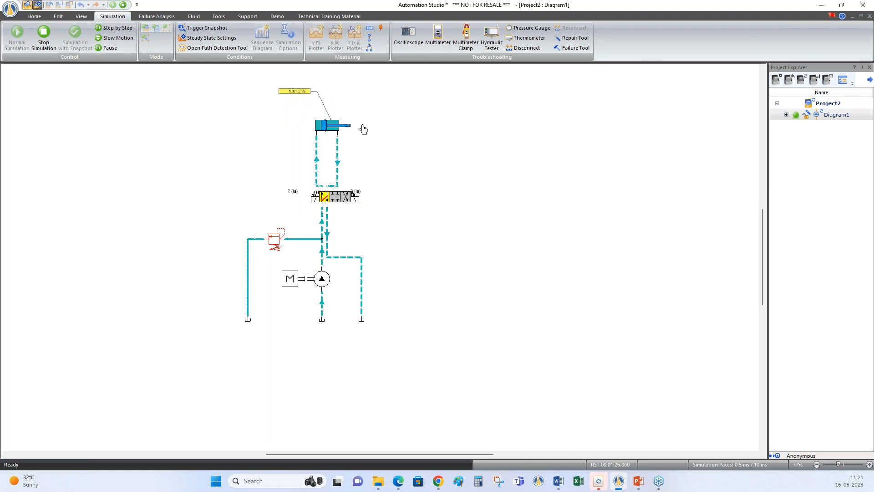
left_click(349, 200)
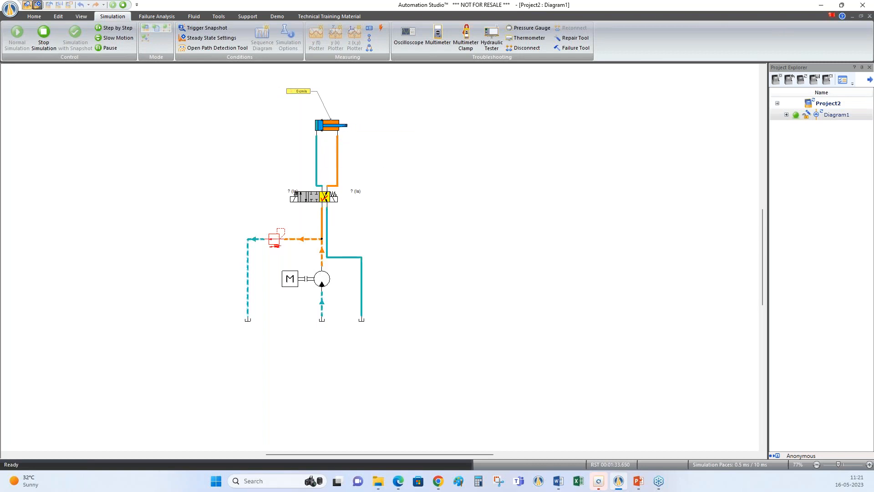
Add a Linear Position instrument in mm with 0.1 precision to the cylinder, and shift the 4/3 valve both ways
left_click(369, 28)
left_click(369, 90)
left_click(438, 201)
left_click(397, 215)
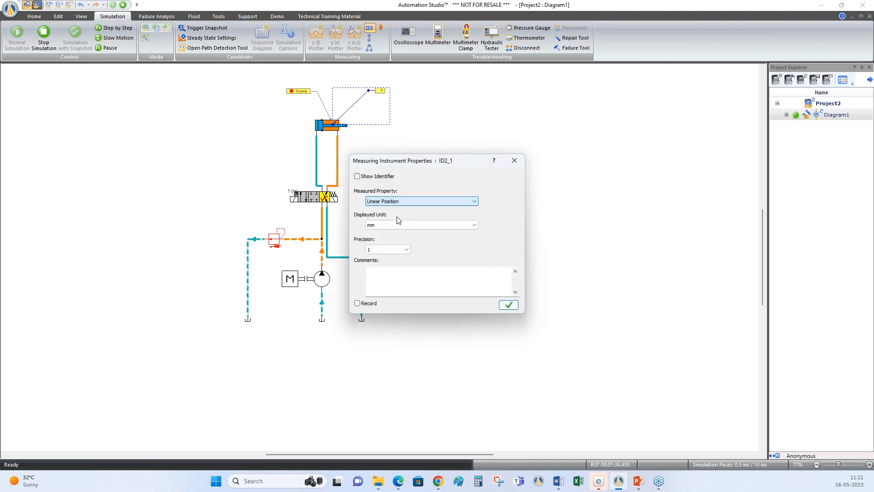
left_click(406, 249)
left_click(388, 314)
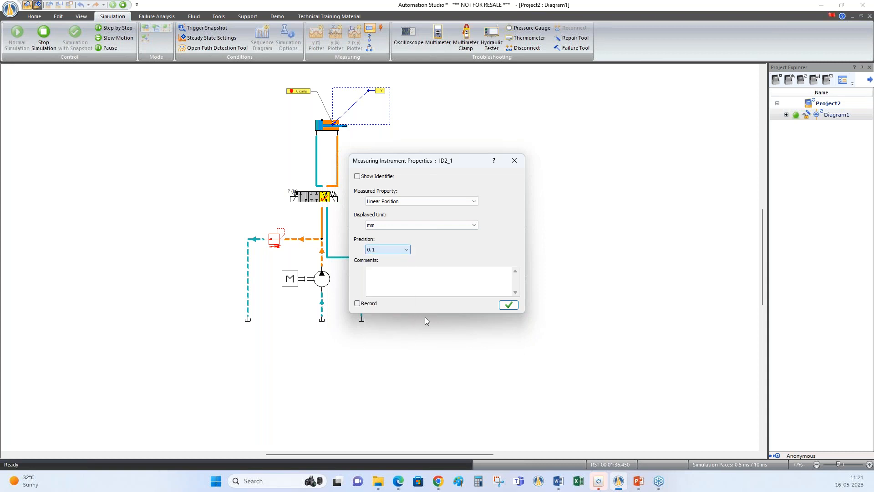
left_click(508, 304)
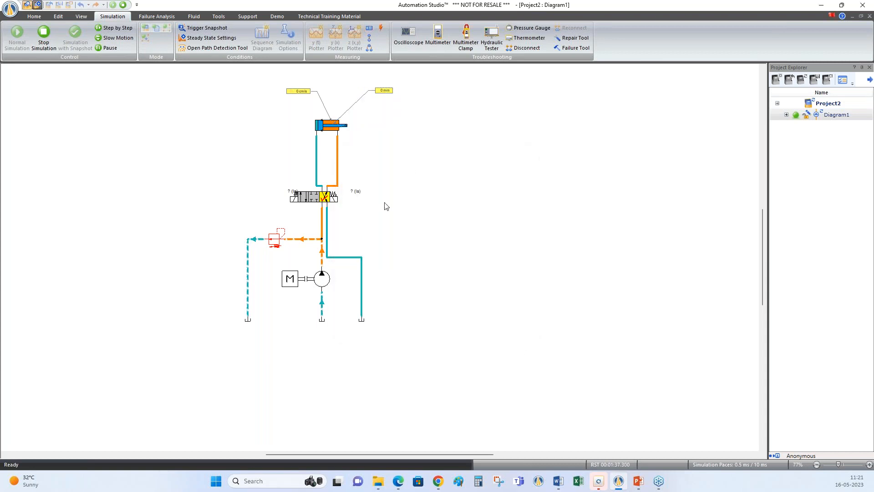
left_click(301, 199)
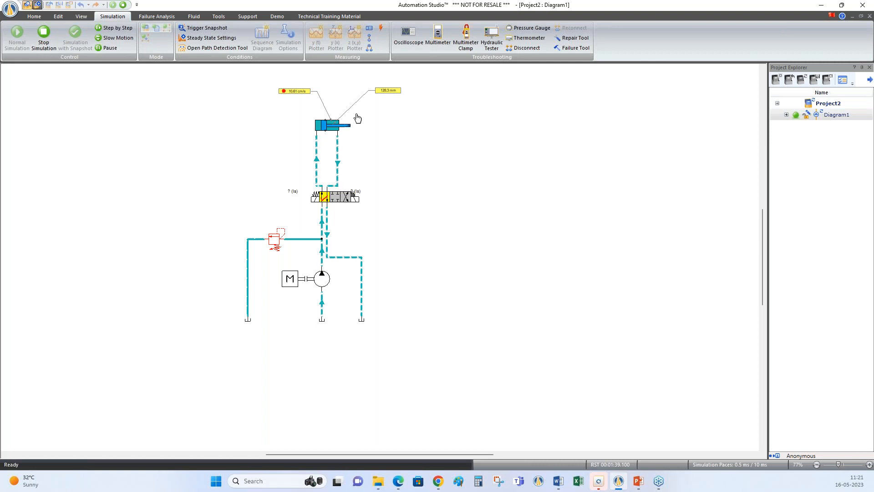
left_click(349, 199)
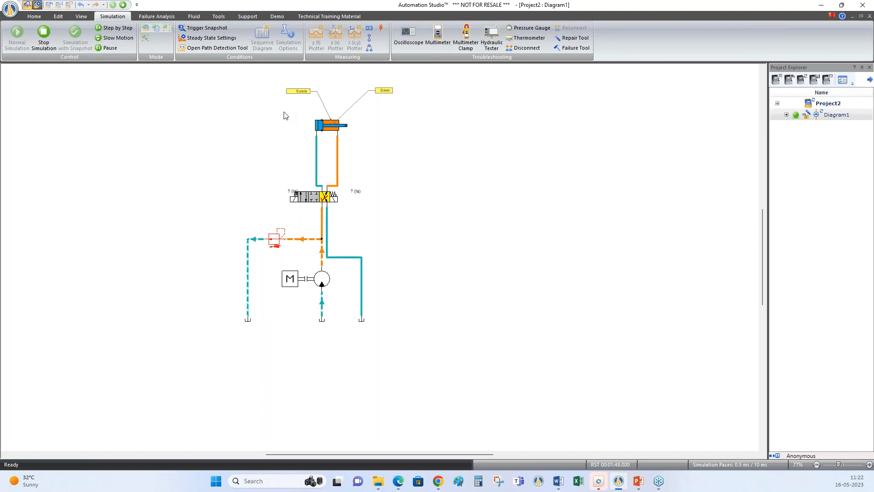
Add a Pressure instrument in bar with 0.001 precision at the relief valve's inlet, and shift the 4/3 valve to extend the cylinder
left_click(370, 38)
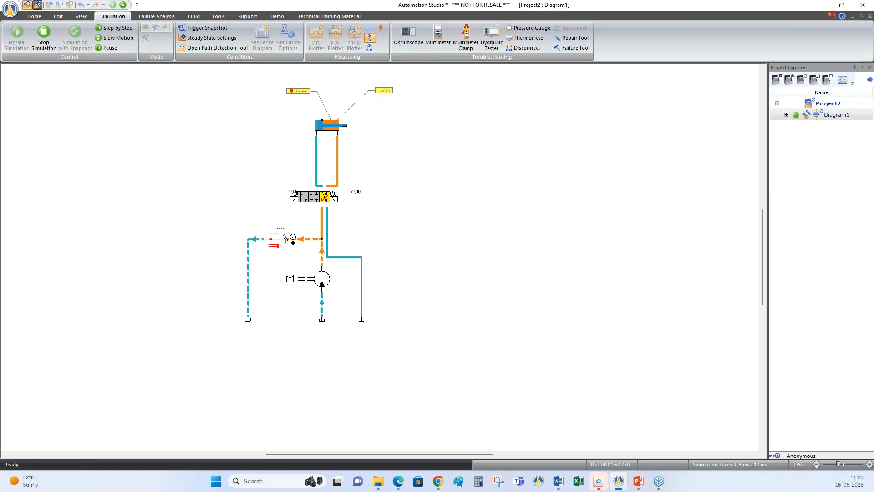
left_click(263, 199)
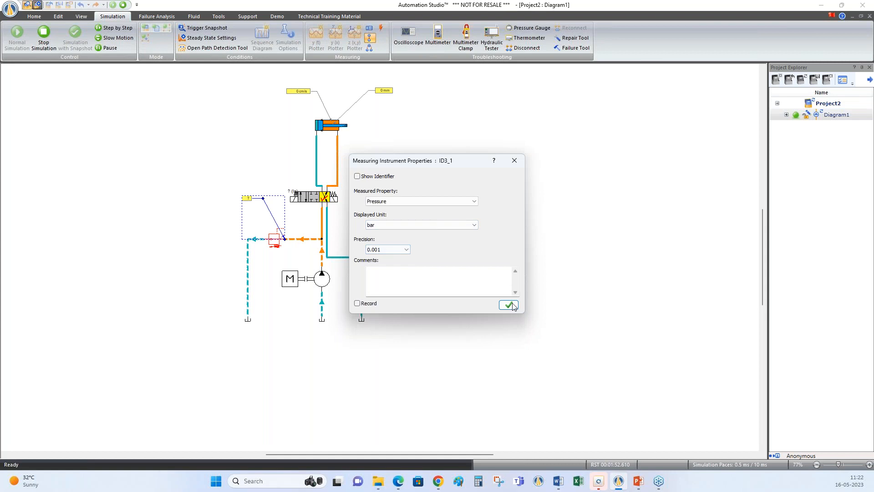
left_click(509, 304)
key("Escape")
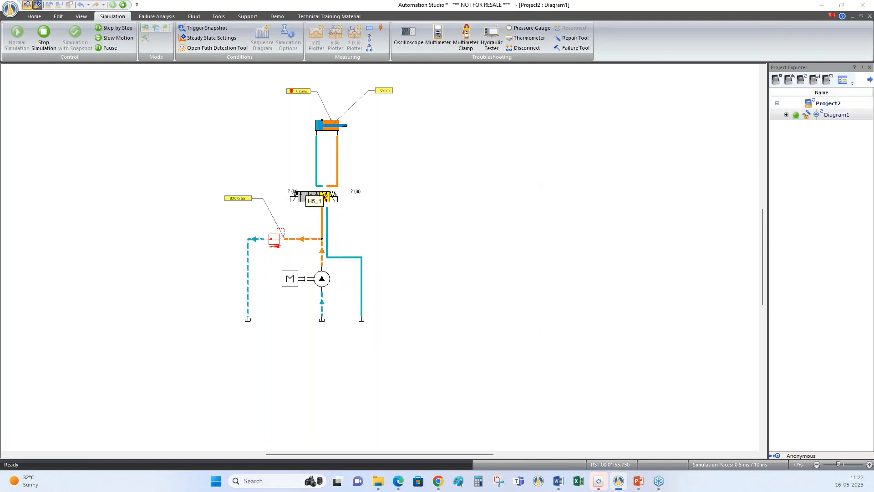
left_click(303, 200)
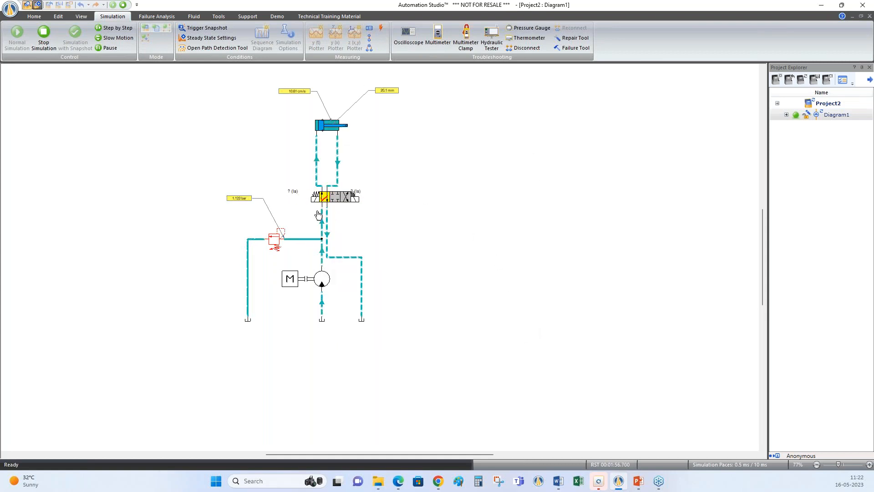
Add a Differential Pressure instrument in bar with 0.01 precision between the 4/3 valve's pump port and its piston-side cylinder port
left_click(370, 48)
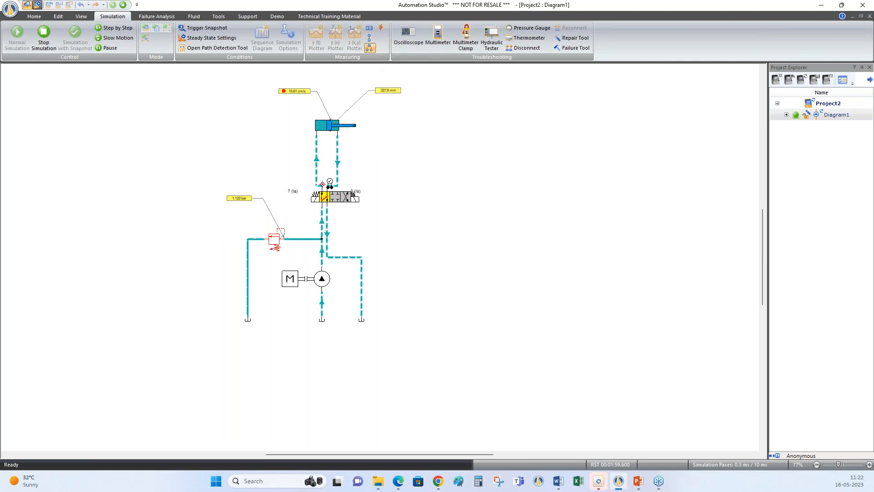
left_click(320, 185)
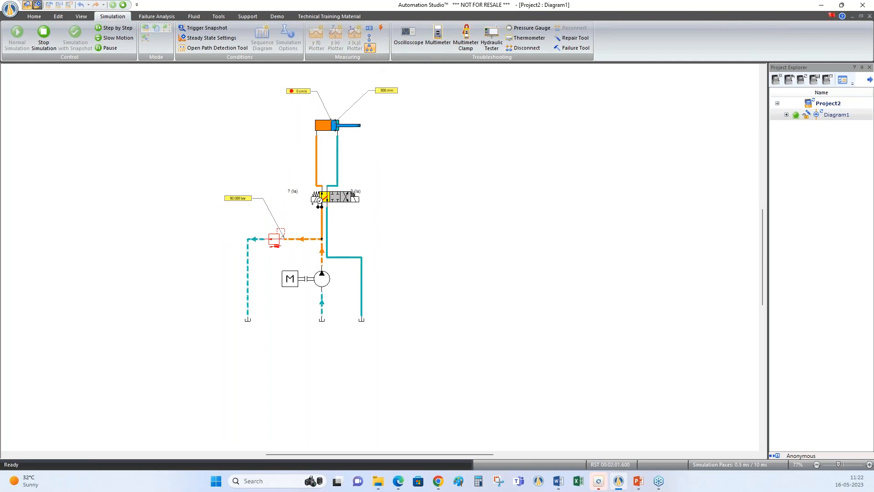
left_click(321, 206)
left_click(262, 152)
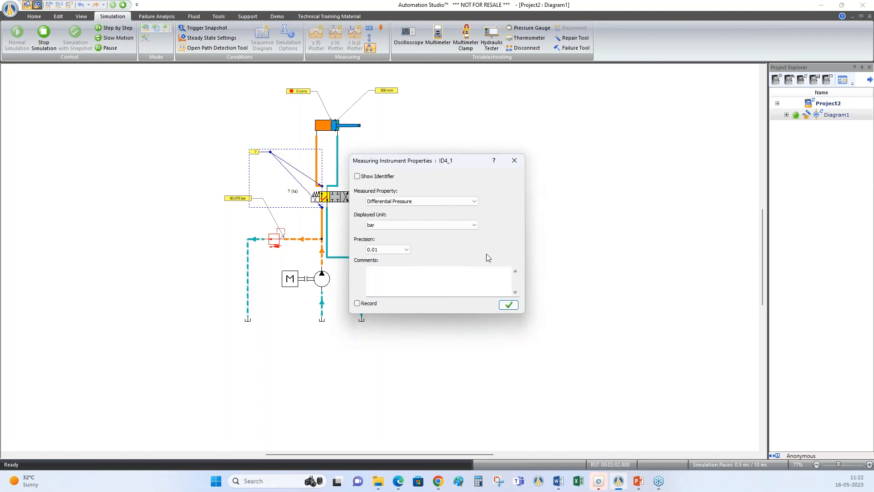
left_click(514, 304)
Shift the 4/3 valve to retract and extend the cylinder again, and stop the simulation
left_click(344, 201)
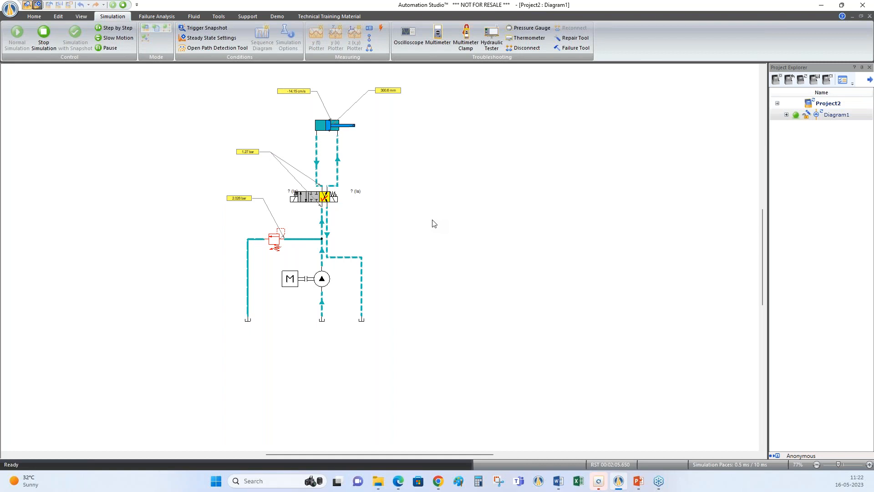
left_click(304, 205)
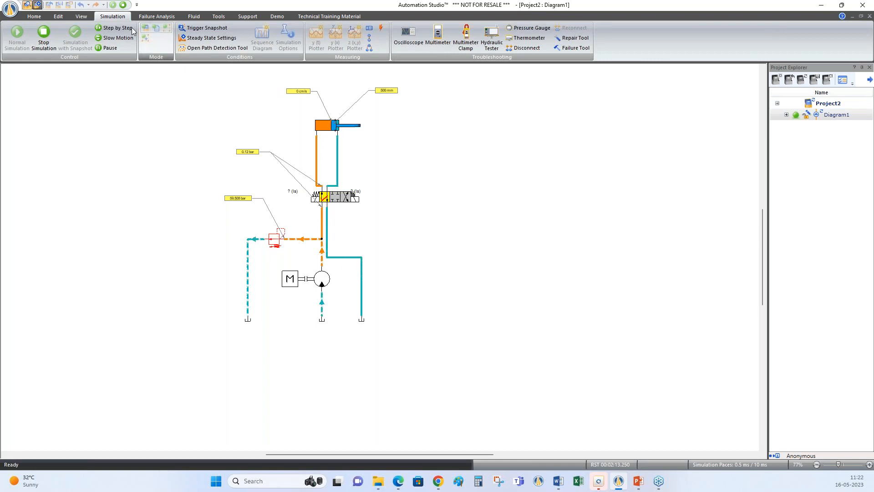
left_click(123, 5)
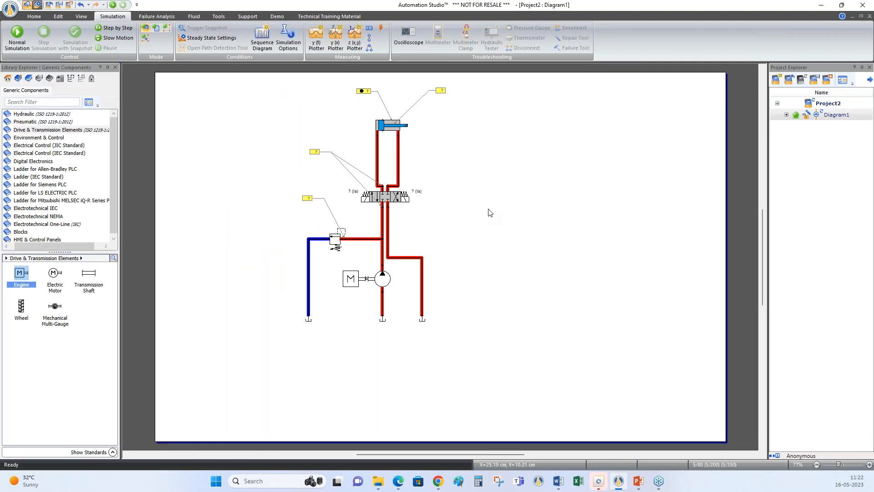
Open a y(t) plotter beside the circuit, plot the recorded cylinder linear speed in it, widen it and fit the whole curve
left_click(317, 46)
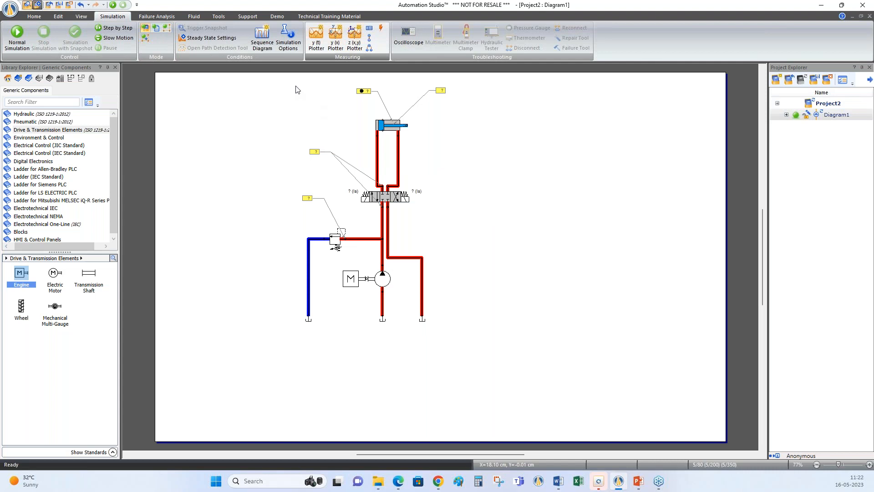
left_click_drag(181, 32, 615, 121)
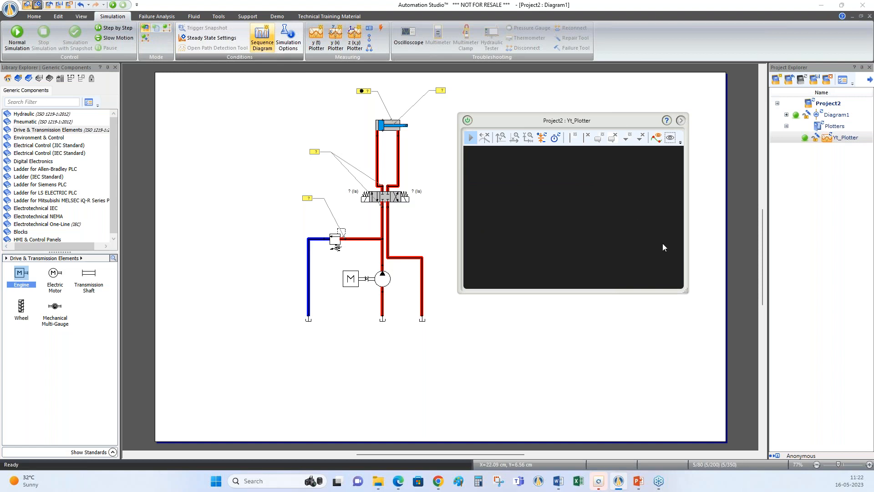
left_click(363, 92)
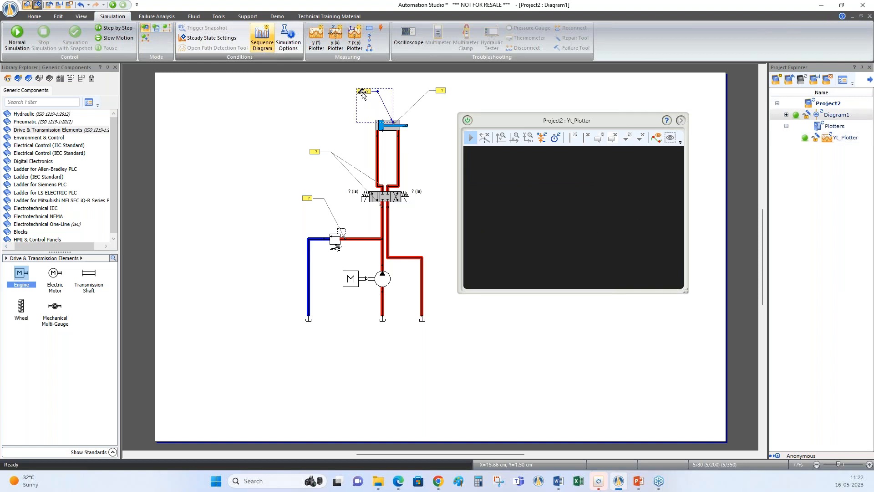
left_click_drag(363, 91, 518, 198)
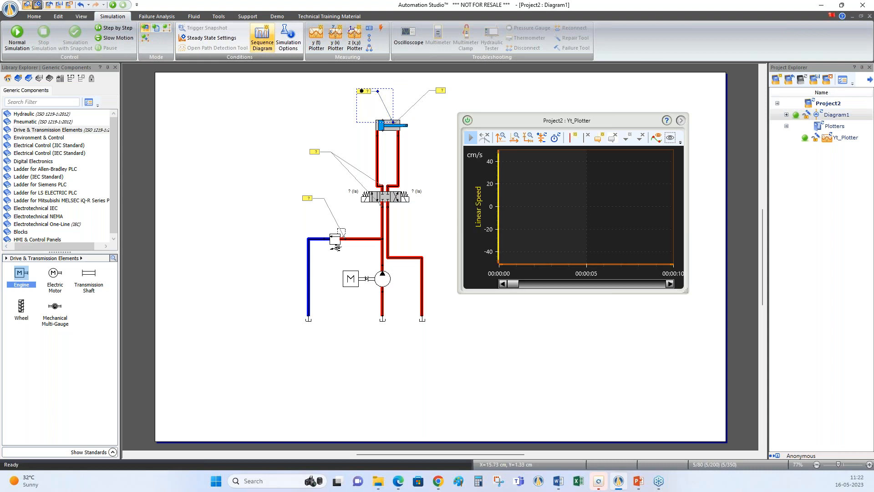
left_click_drag(687, 291, 752, 294)
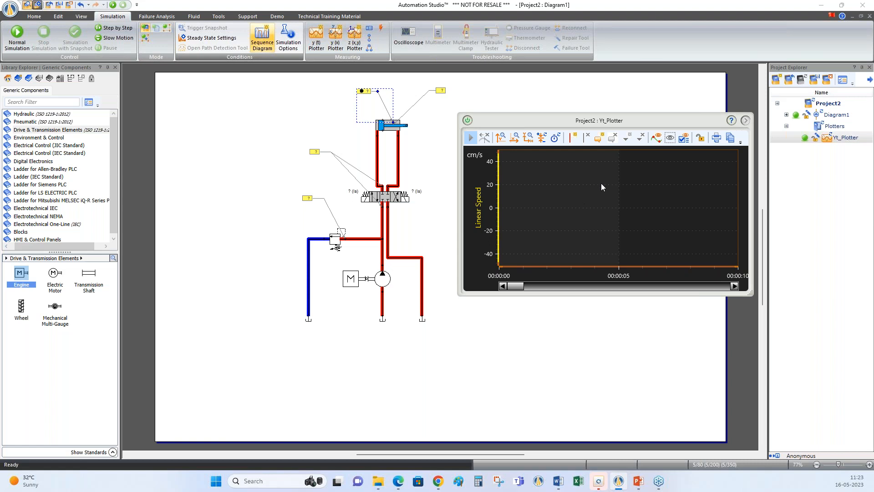
left_click(527, 138)
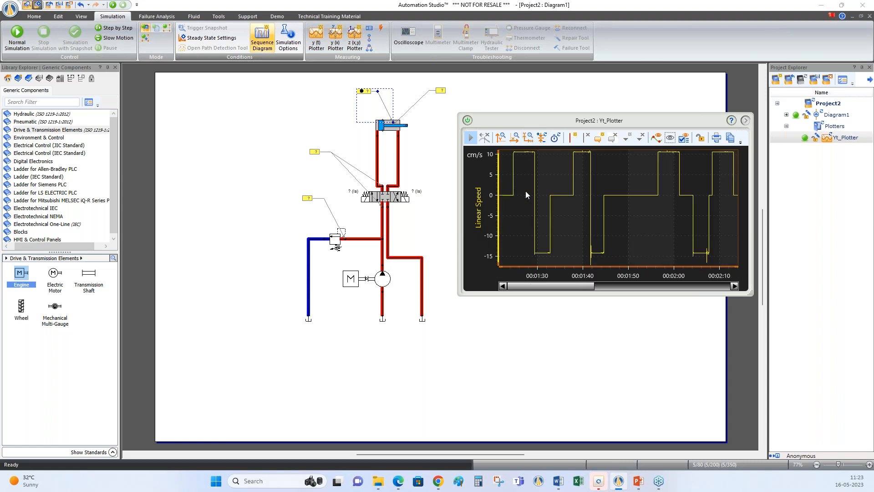
Add a cursor at about 01:49 on the linear speed curve and insert an annotation in the plot
left_click_drag(655, 122, 633, 120)
left_click(546, 138)
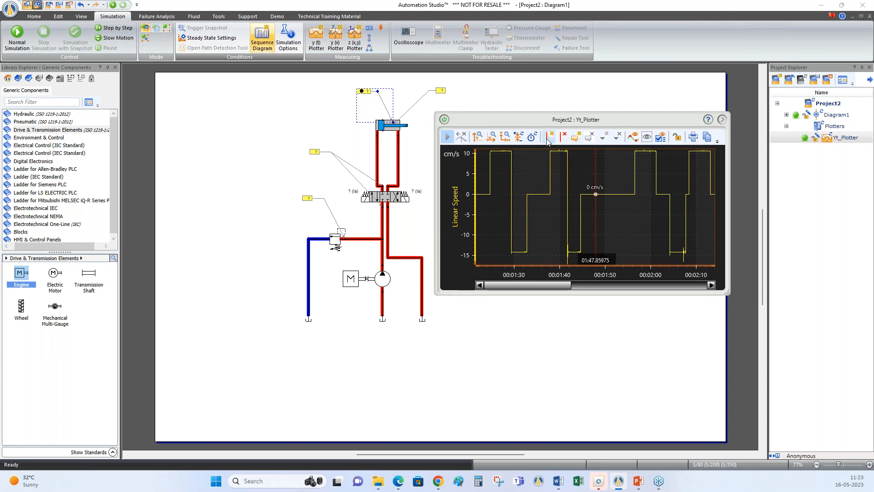
mouse_move(595, 170)
left_mouse_down()
mouse_move(644, 172)
mouse_move(601, 184)
left_mouse_up()
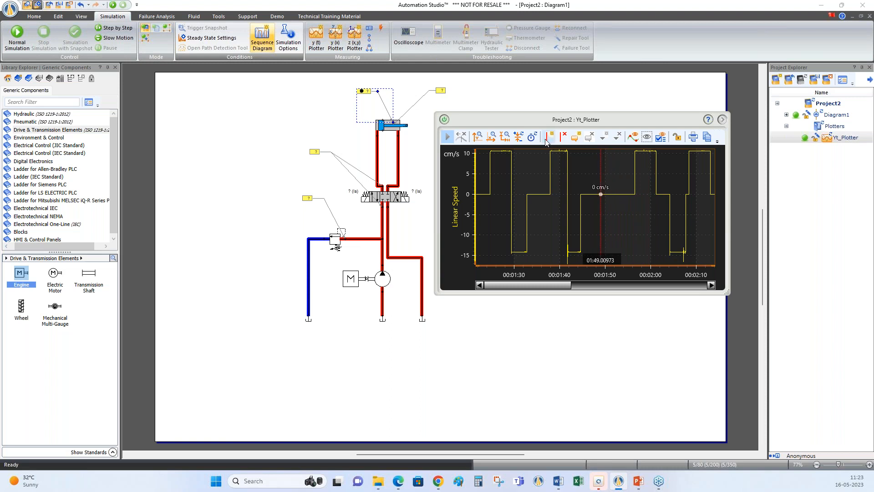
left_click(575, 137)
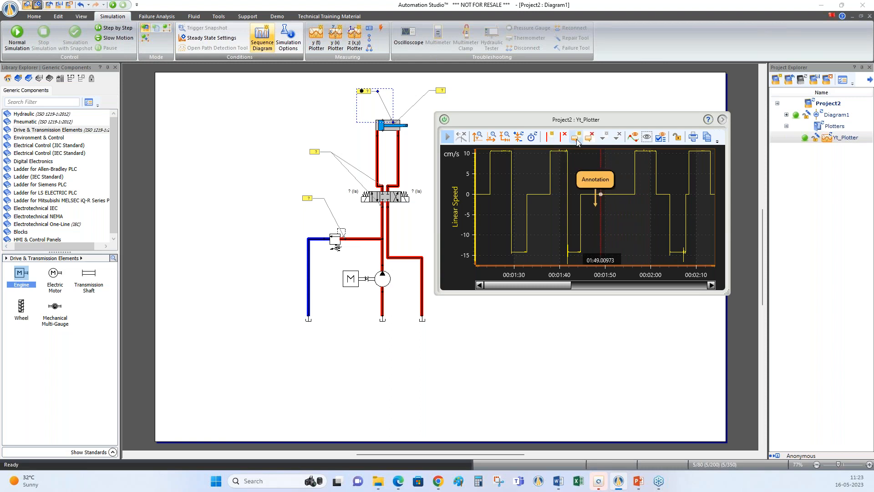
Place the annotation above the linear speed curve, pointing at the curve just before the cursor, and switch the plotter's curve information on and off
left_click(595, 207)
left_click_drag(595, 205, 590, 195)
left_click(606, 212)
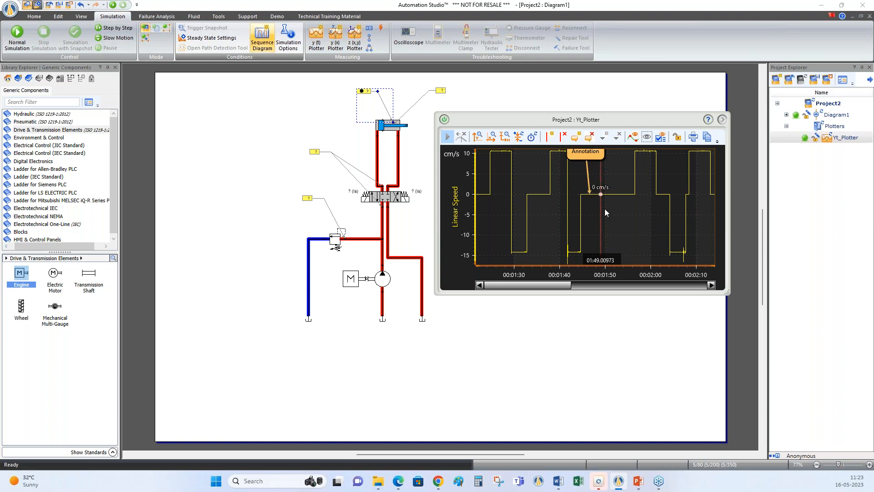
left_click(632, 137)
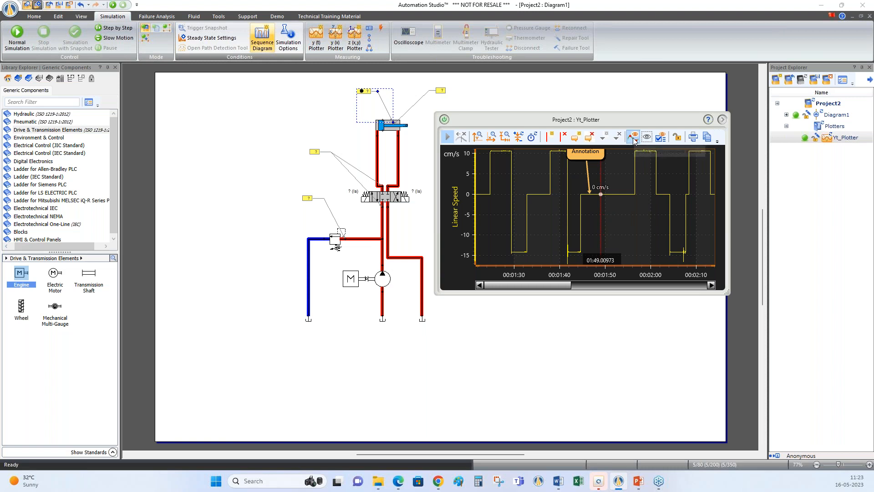
left_click(634, 138)
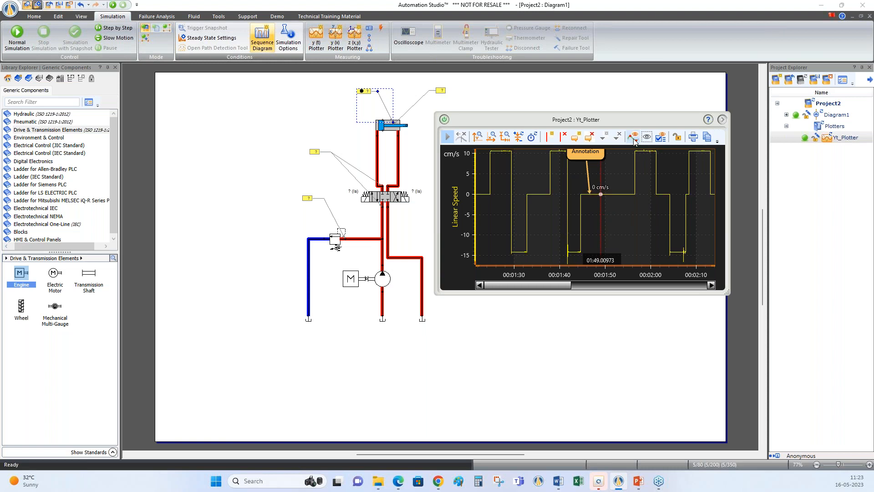
Show the legend in the y(t) plotter and place the plotter clear of the circuit
left_click_drag(670, 116, 612, 118)
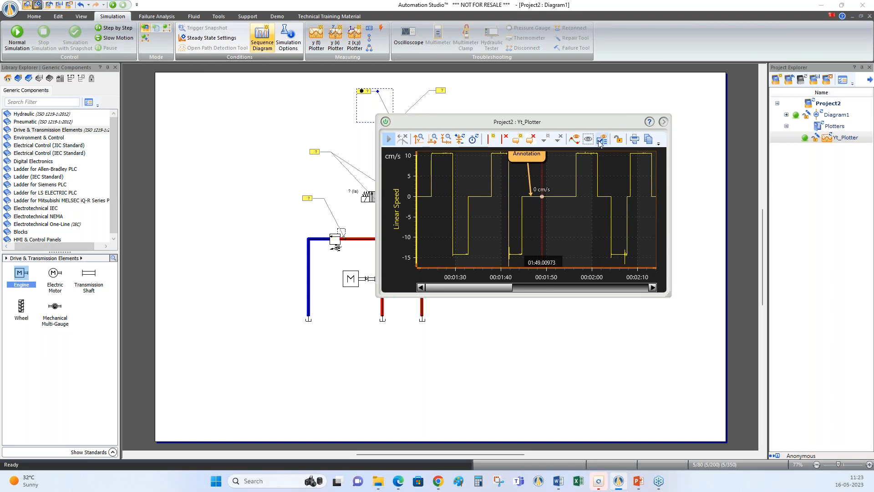
left_click(601, 140)
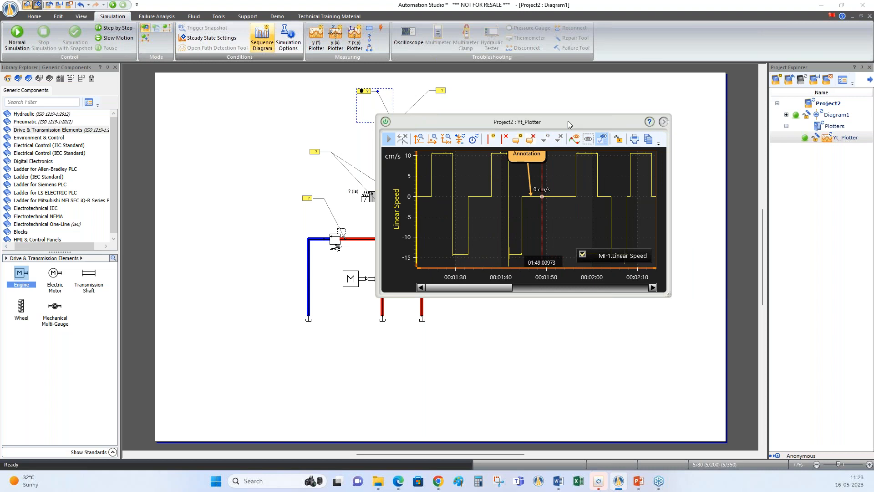
left_click_drag(567, 121, 647, 124)
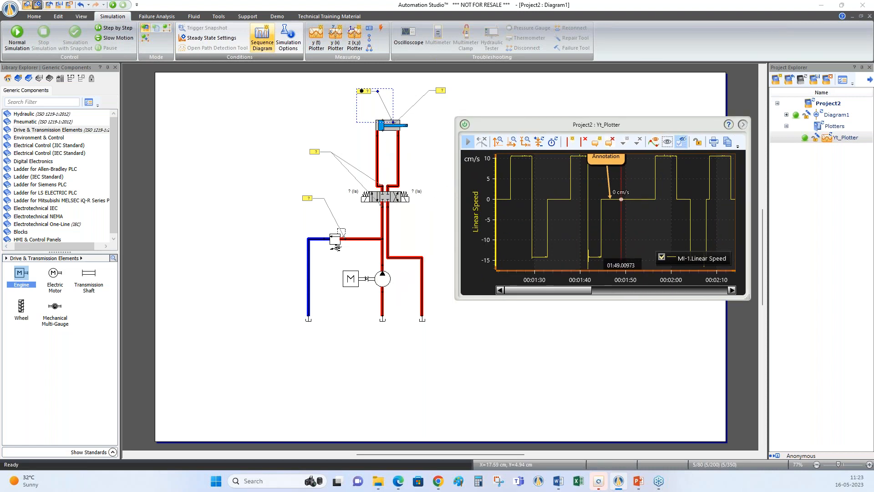
Add the cylinder's linear position to the y(t) plotter, and hide and show the linear speed curve again
left_click(389, 132)
left_click_drag(389, 132, 475, 210)
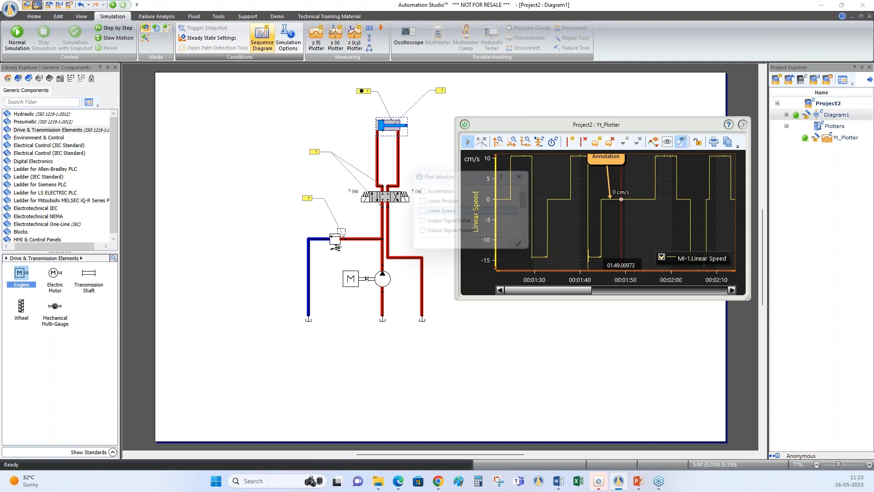
left_click(420, 203)
left_click(527, 248)
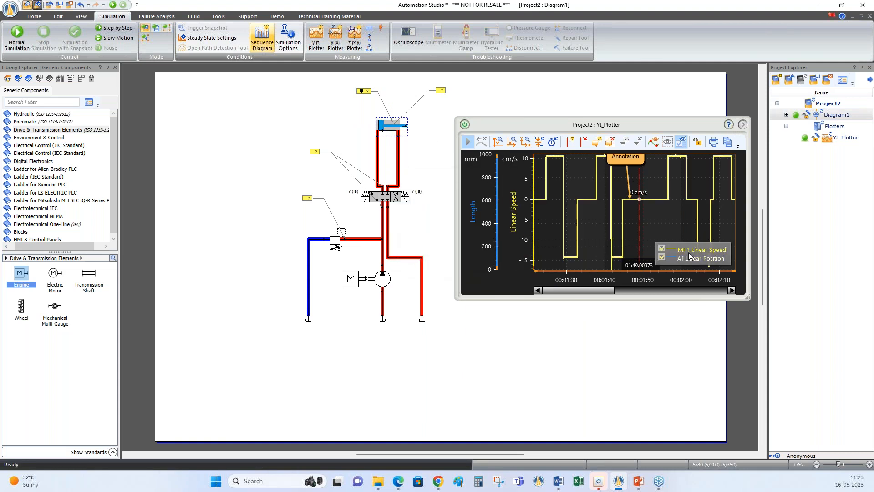
left_click_drag(675, 124, 644, 119)
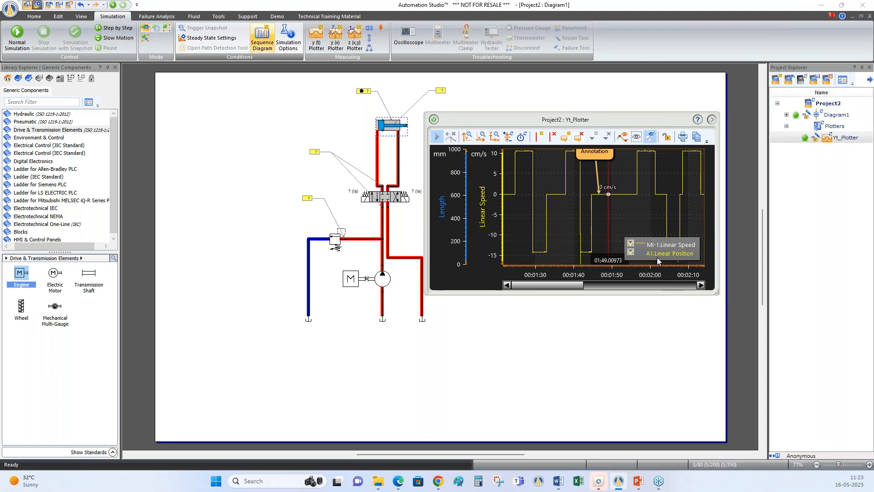
left_click(630, 245)
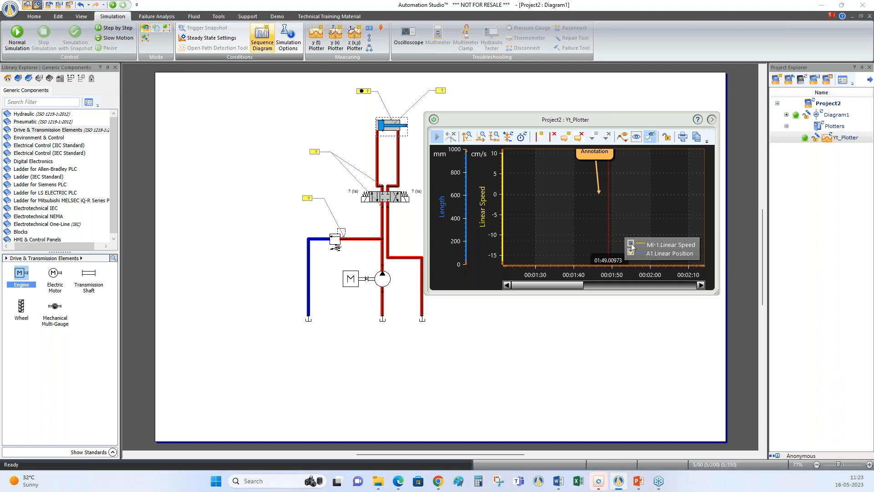
left_click(631, 244)
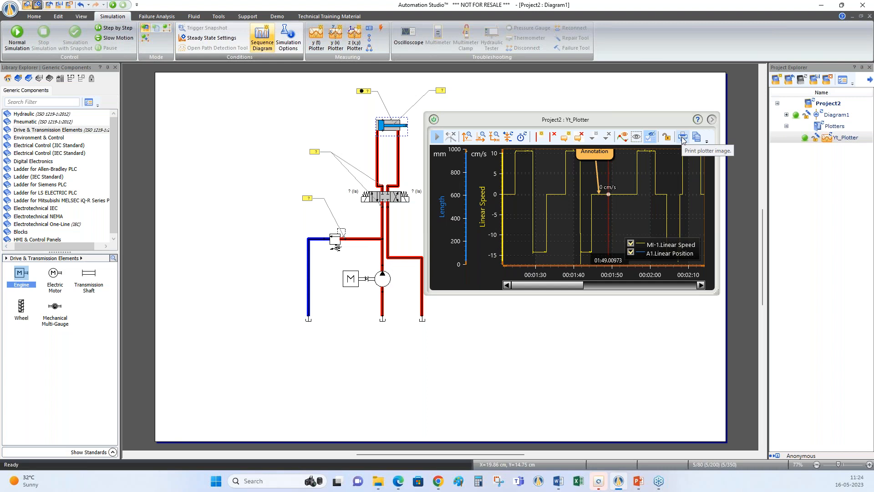
Paste a copy of the plotter image into the diagram, move it over the circuit, and delete it again
left_click(697, 138)
left_click(197, 216)
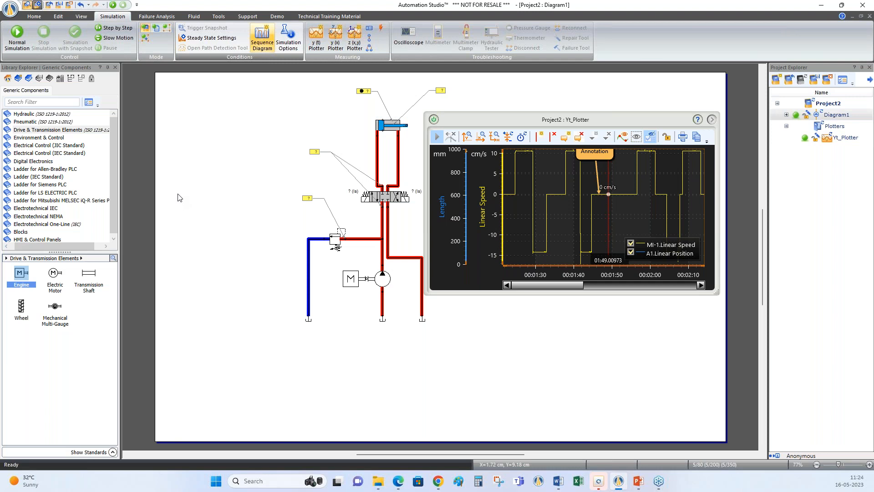
key("ctrl+v")
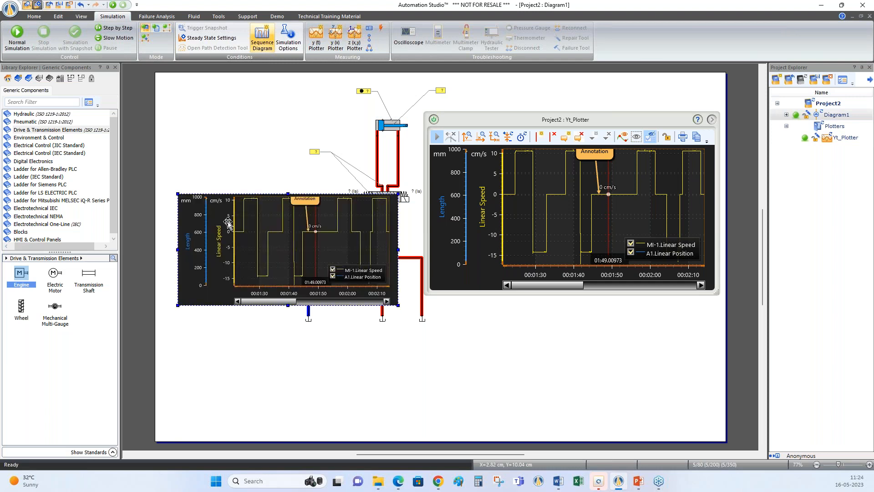
left_click_drag(259, 259, 220, 209)
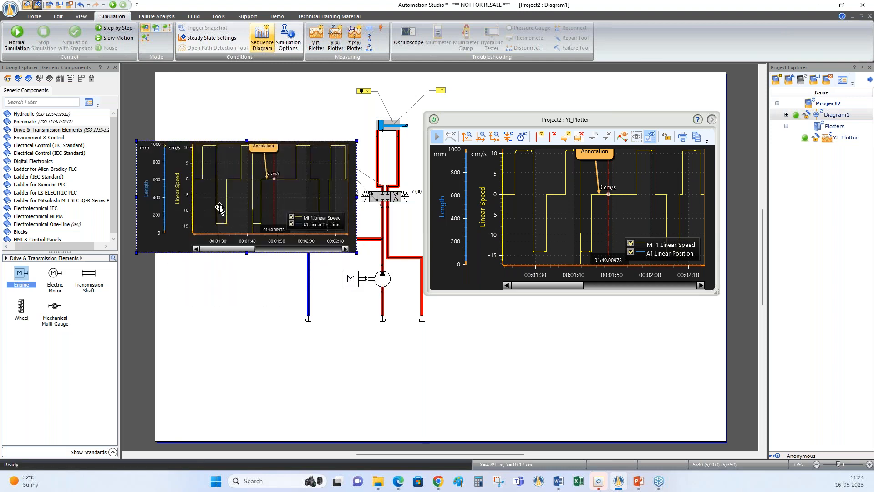
key("Delete")
Widen the y(t) plotter and examine its display settings and the axis, colour and line settings of its curves
left_click_drag(716, 294, 769, 291)
left_click_drag(691, 118, 660, 128)
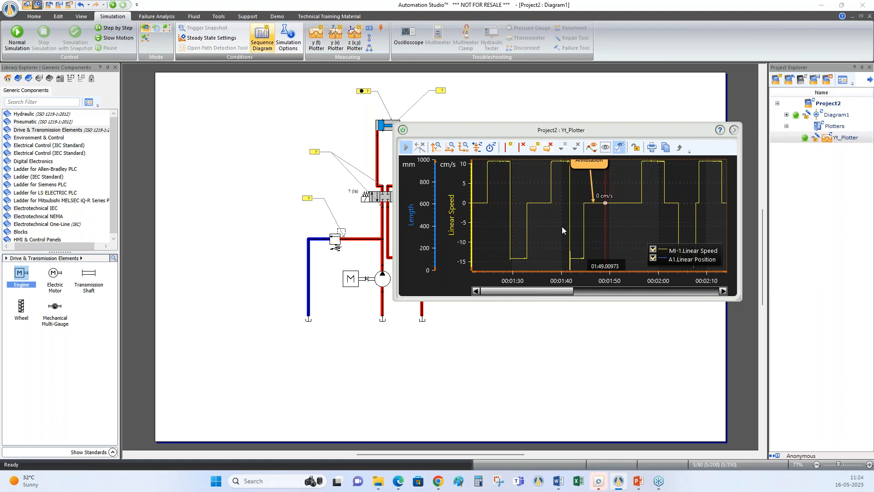
left_click(733, 130)
left_click_drag(679, 132, 437, 150)
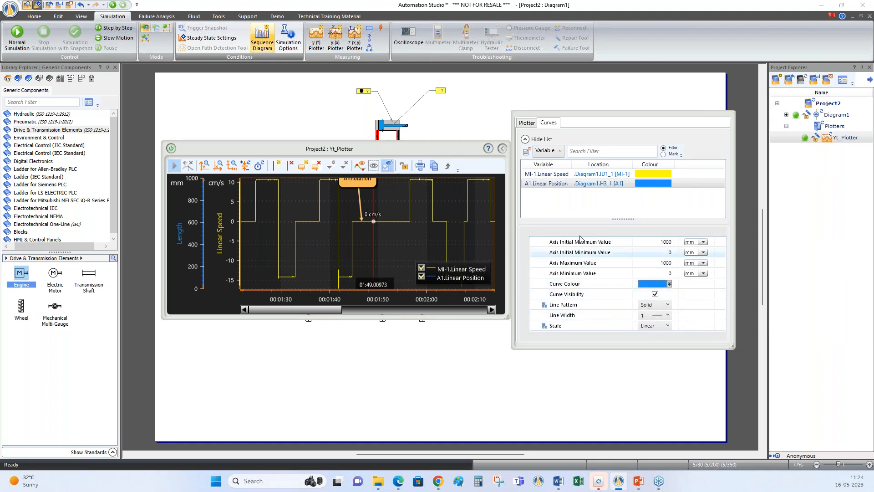
left_click(526, 123)
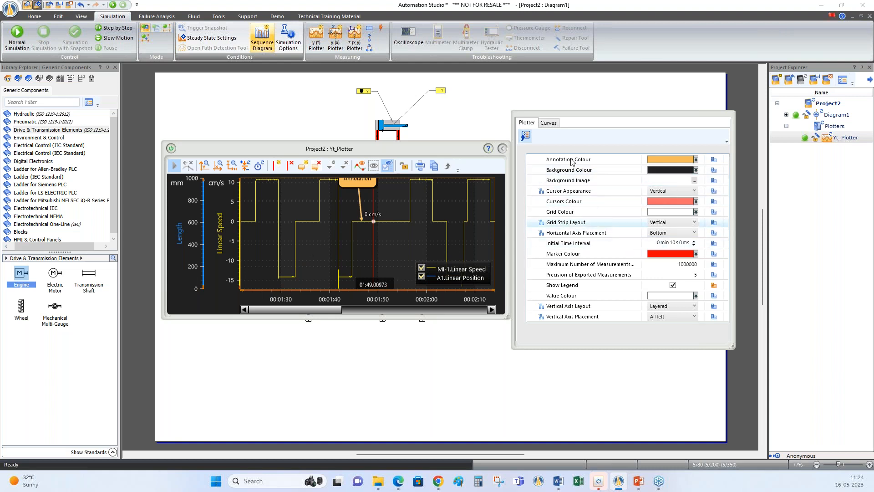
left_click(549, 123)
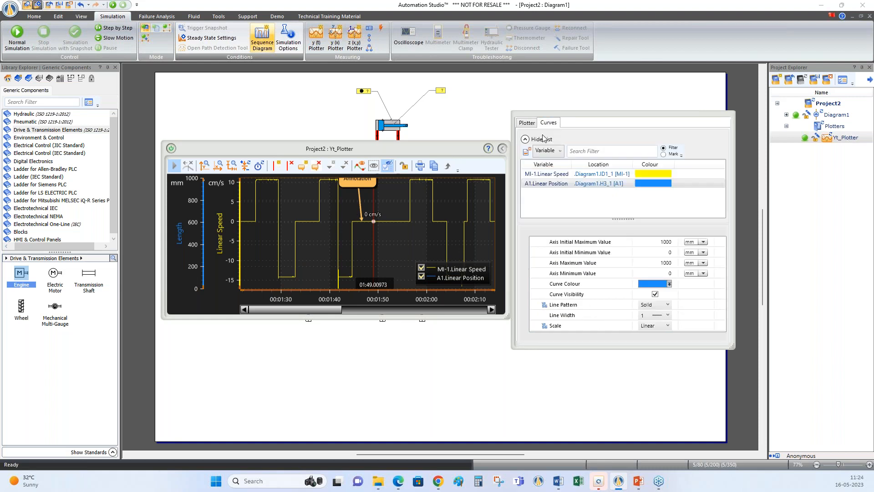
left_click_drag(441, 149, 730, 107)
Run the simulation, extend, retract and partly extend the cylinder with the 4/3 valve, stop it, and fit both curves in the plotter
left_click(113, 5)
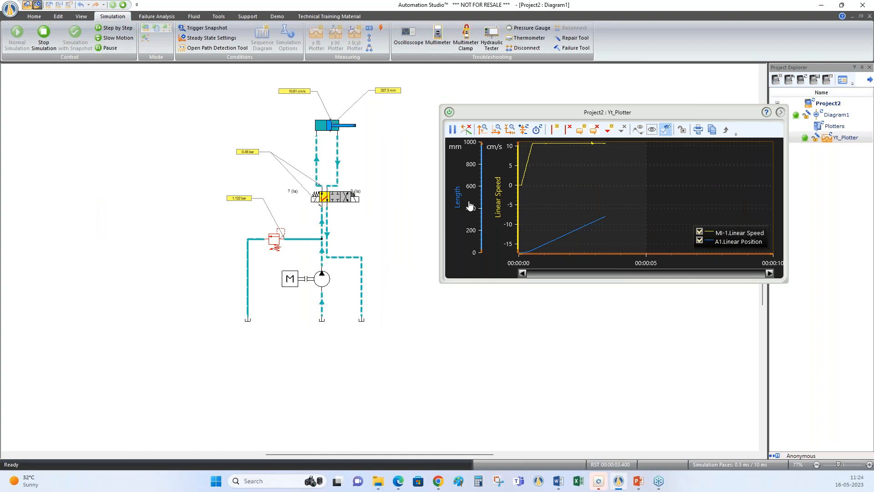
left_click(346, 200)
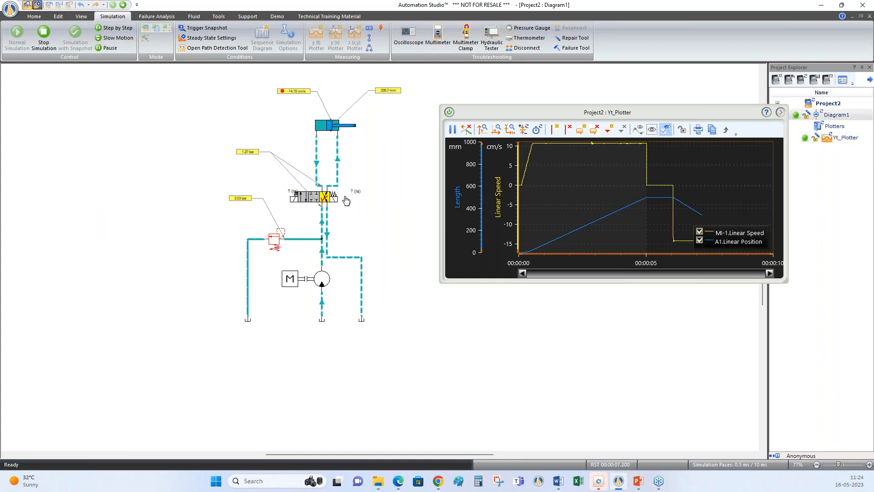
left_click(304, 203)
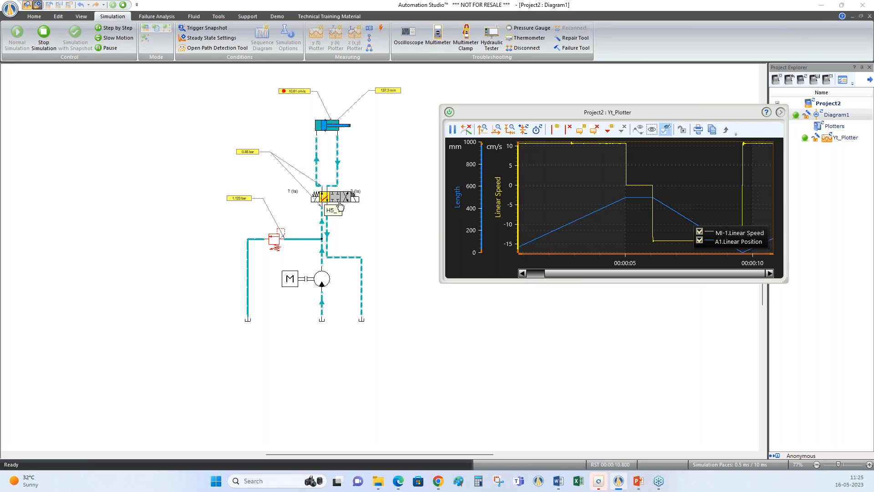
left_click(336, 201)
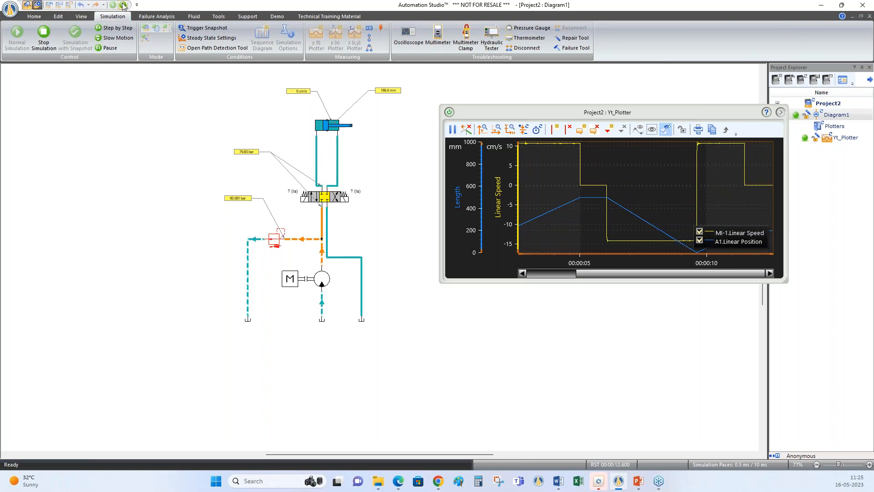
left_click(123, 5)
left_click(510, 132)
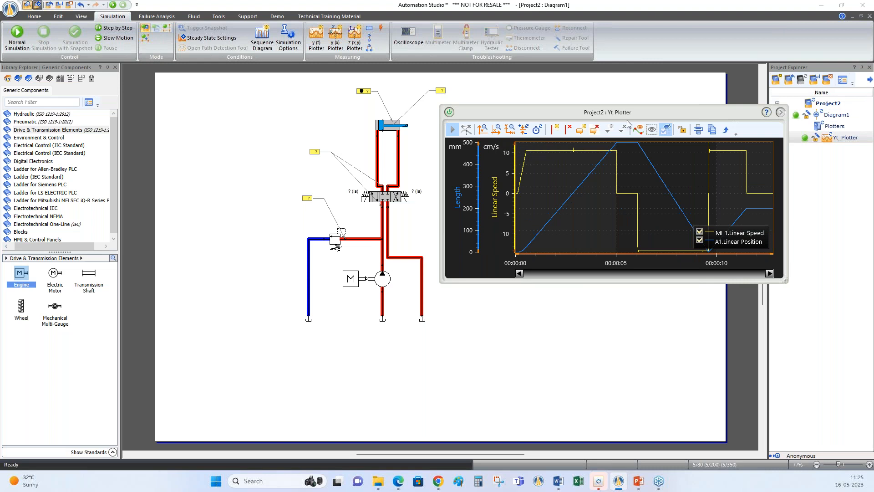
Close the y(t) plotter and open a y(x) plotter beside the circuit
left_click_drag(650, 112, 650, 100)
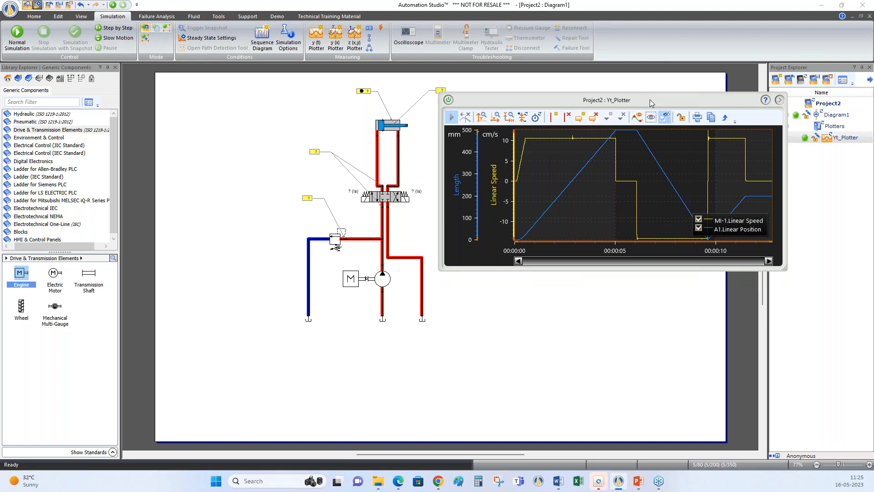
left_click(449, 100)
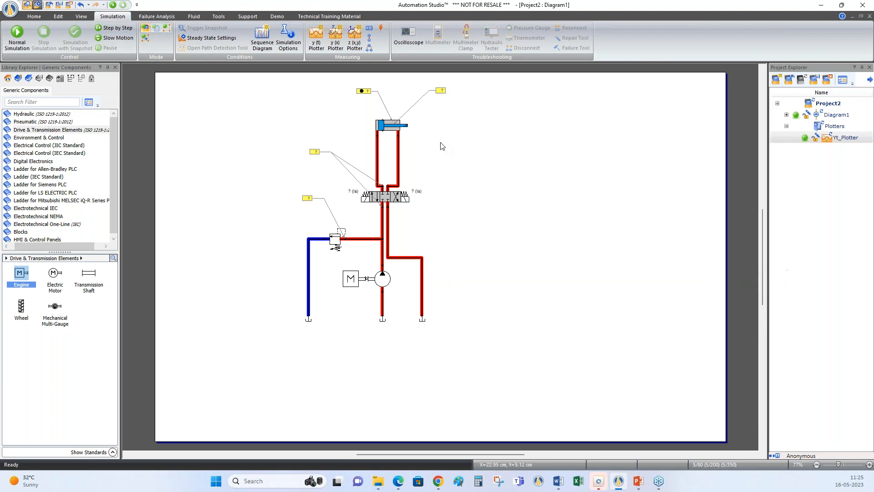
left_click(336, 42)
left_click_drag(240, 77, 659, 116)
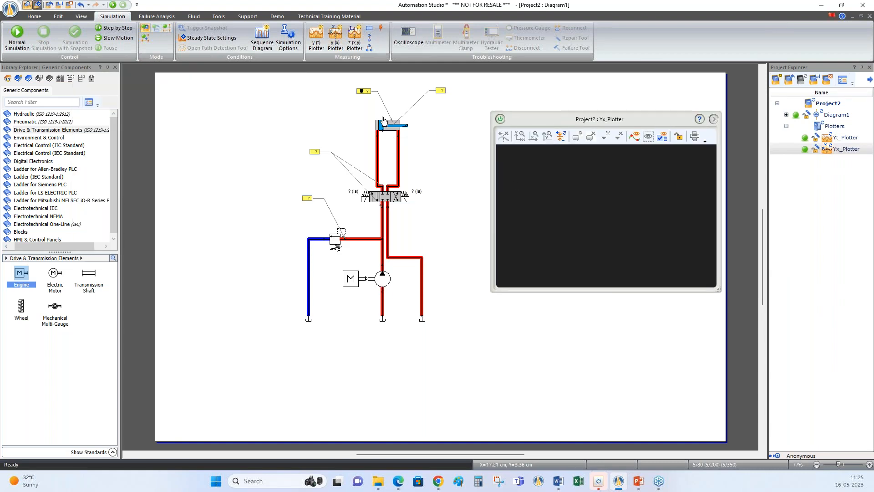
Plot the cylinder's linear speed and the pump's output flow (Qout) in the y(x) plotter
left_click(390, 131)
left_click_drag(389, 131, 537, 196)
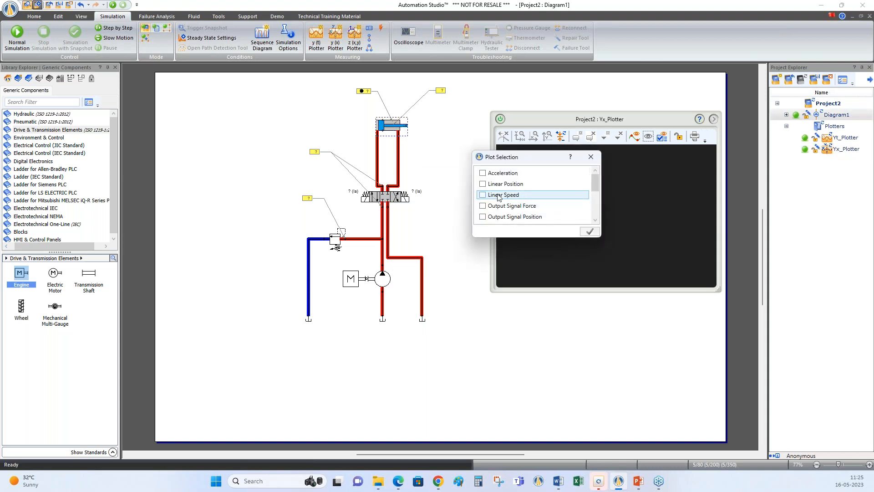
left_click(491, 195)
left_click(590, 231)
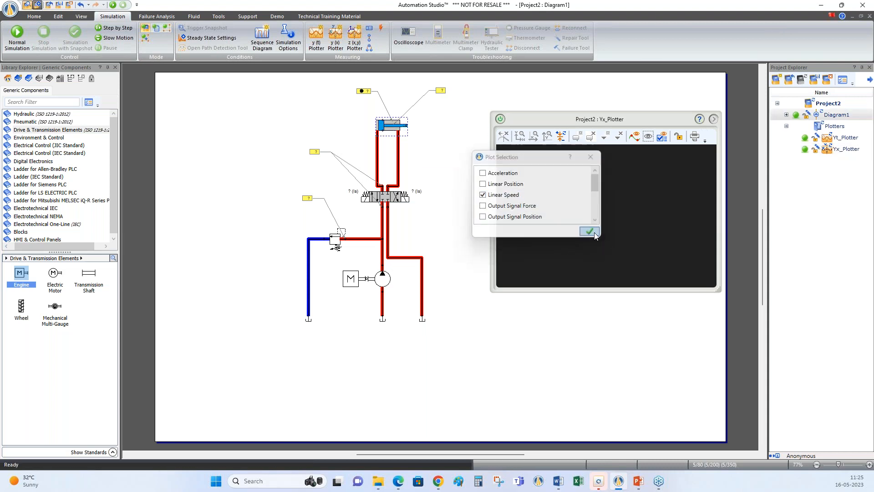
left_click_drag(382, 278, 564, 225)
left_click(509, 225)
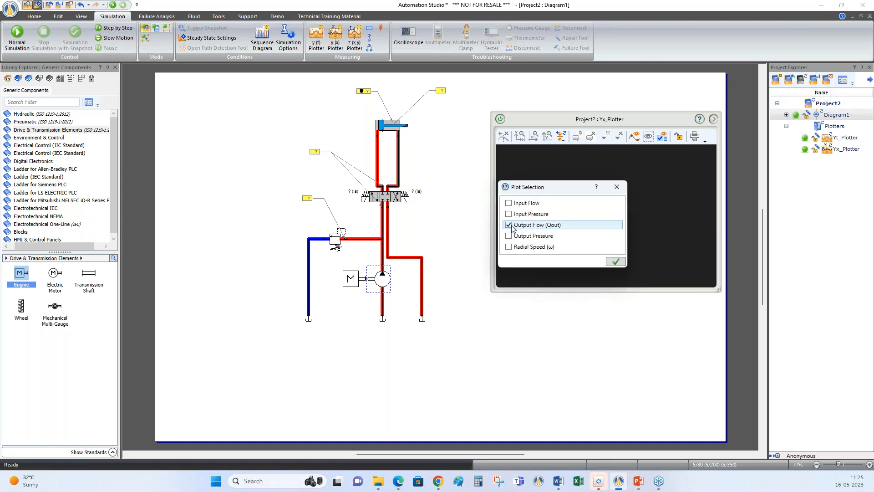
left_click(616, 261)
Widen the y(x) plotter and make the pump's output flow its x-axis variable
left_click_drag(639, 119, 590, 97)
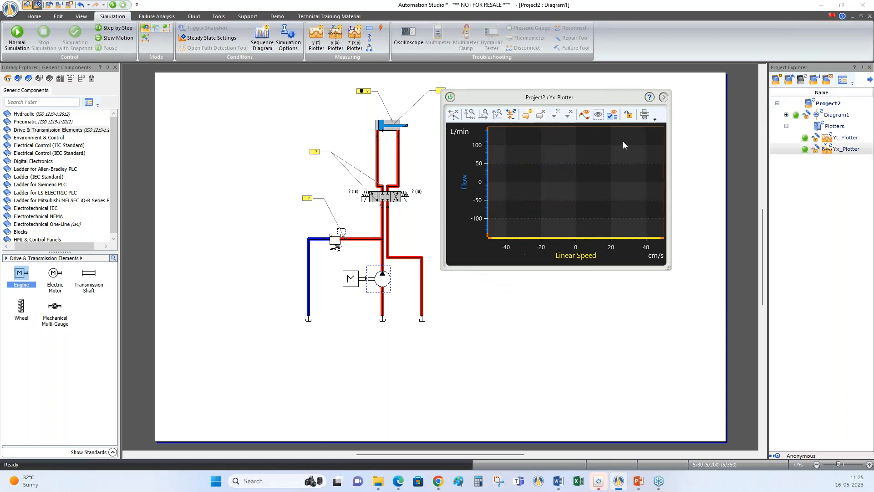
left_click_drag(668, 262, 741, 269)
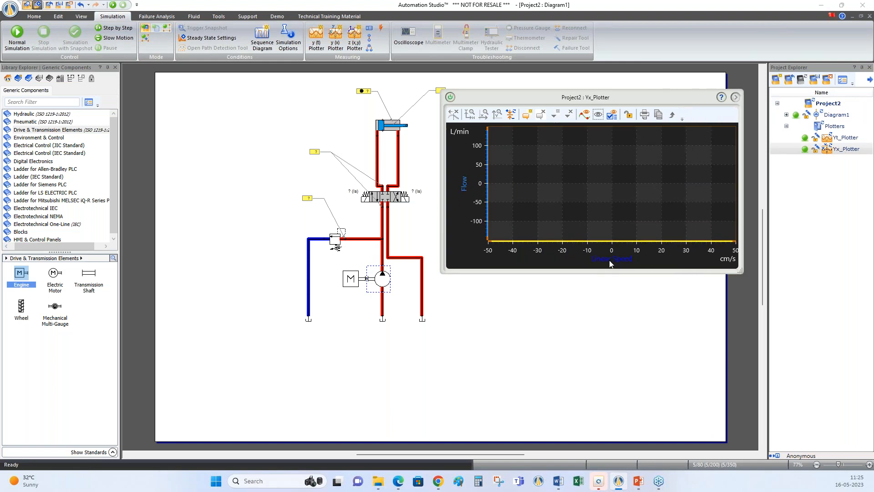
left_click(735, 97)
left_click_drag(681, 99, 624, 101)
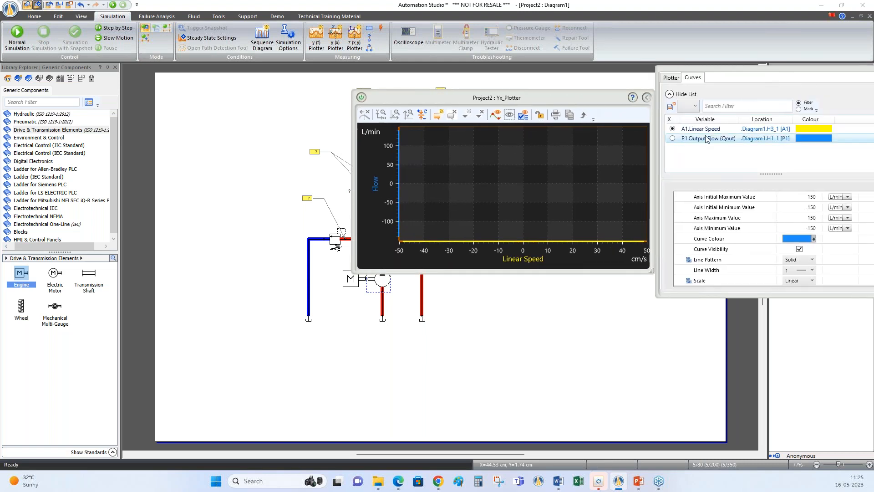
left_click(665, 138)
left_click_drag(568, 99, 672, 115)
left_click(588, 107)
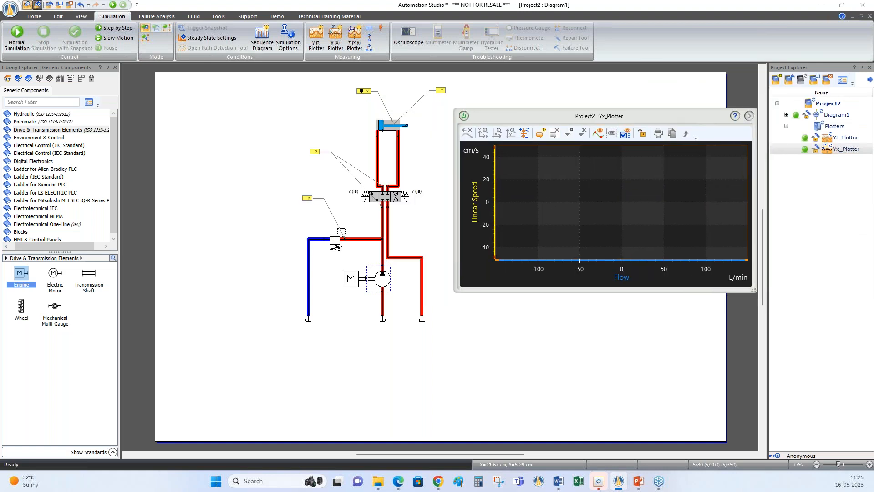
Run the simulation, extend the cylinder while increasing the pump's displacement, retract it with the 4/3 valve, and stop the simulation
left_click(114, 7)
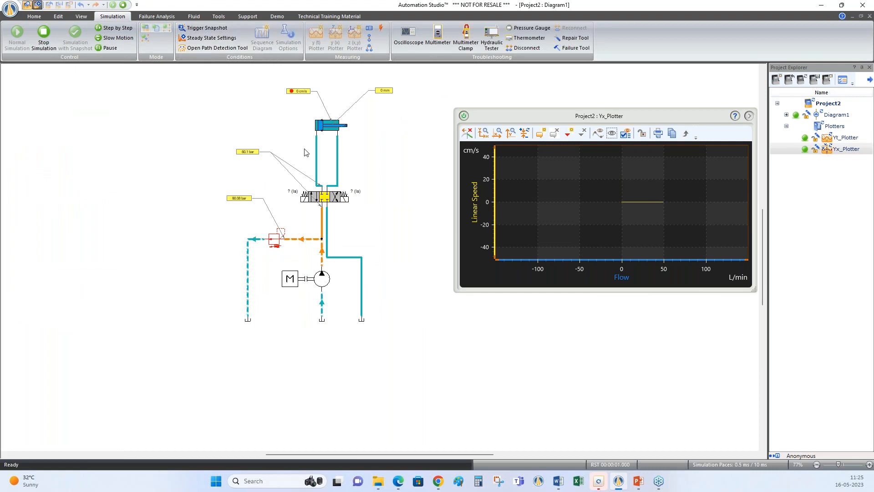
left_click(338, 199)
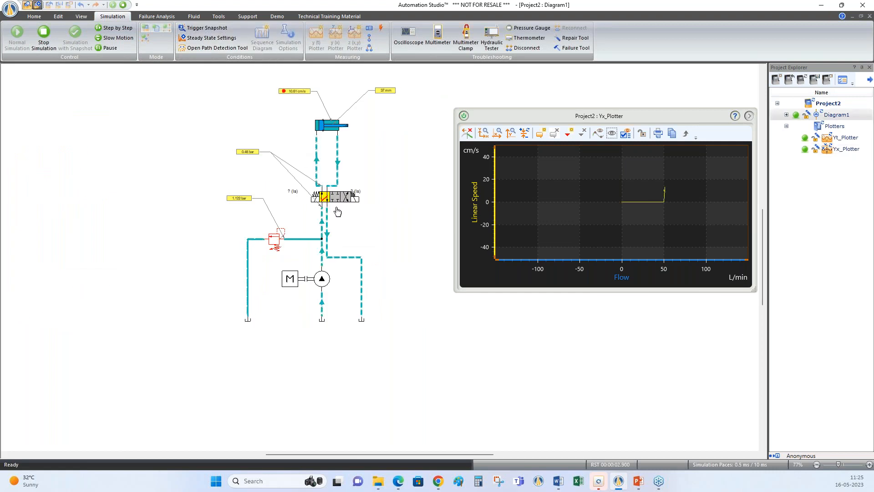
left_click(329, 281)
left_click_drag(369, 310, 379, 310)
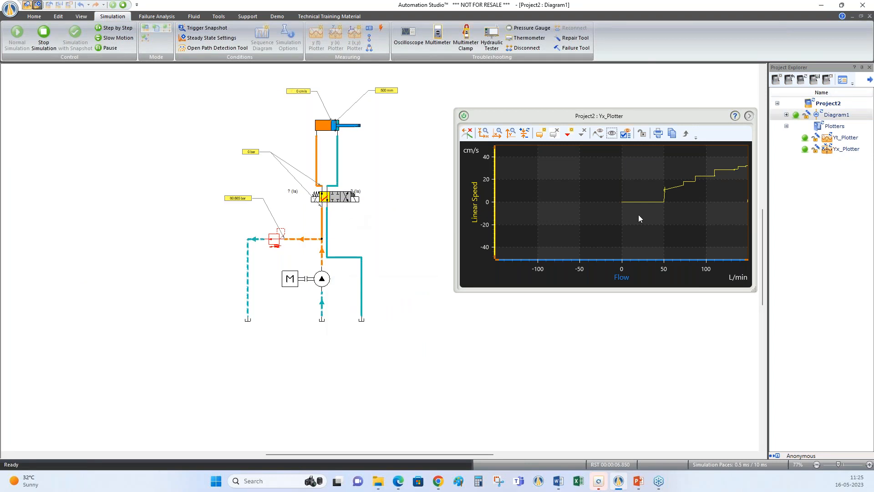
left_click(347, 199)
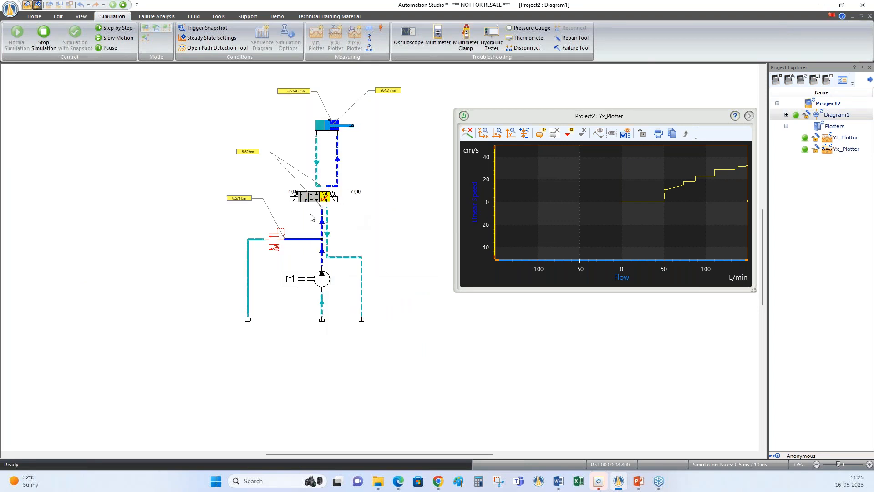
left_click(123, 5)
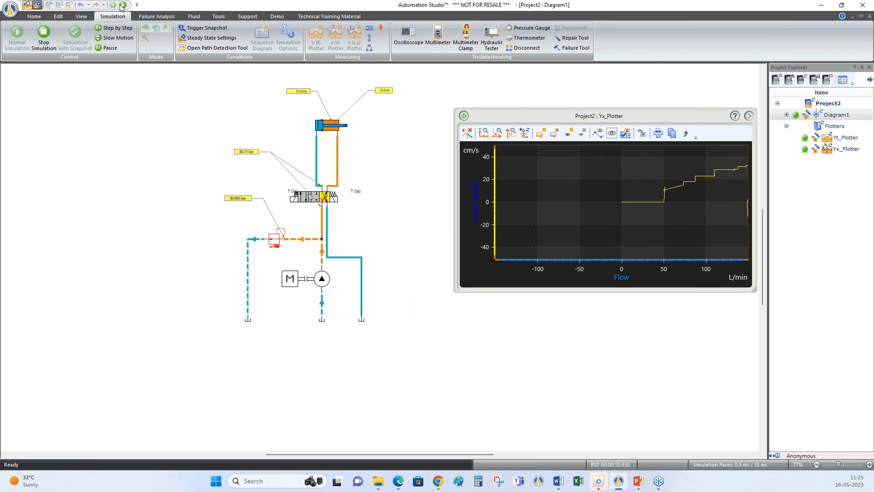
Create a z(x,y) plotter, place it in front of the y(x) plotter, and close both plotters
left_click_drag(660, 113, 625, 121)
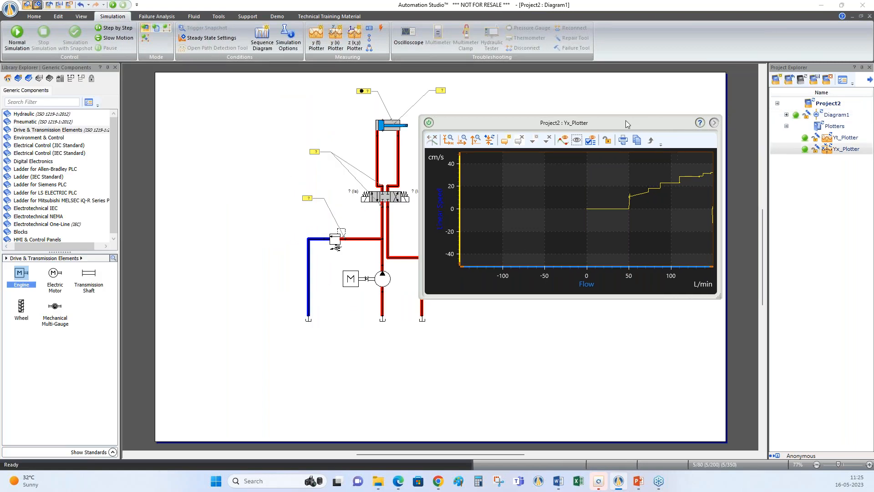
left_click(359, 38)
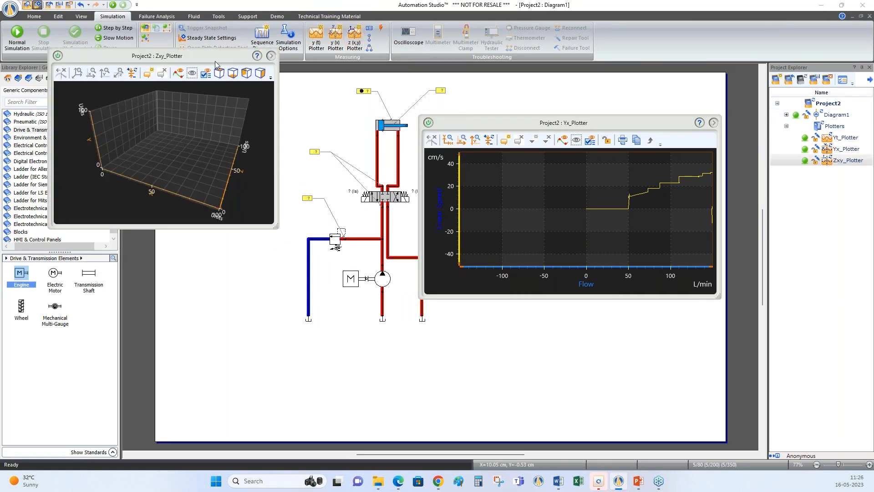
left_click_drag(254, 57, 630, 140)
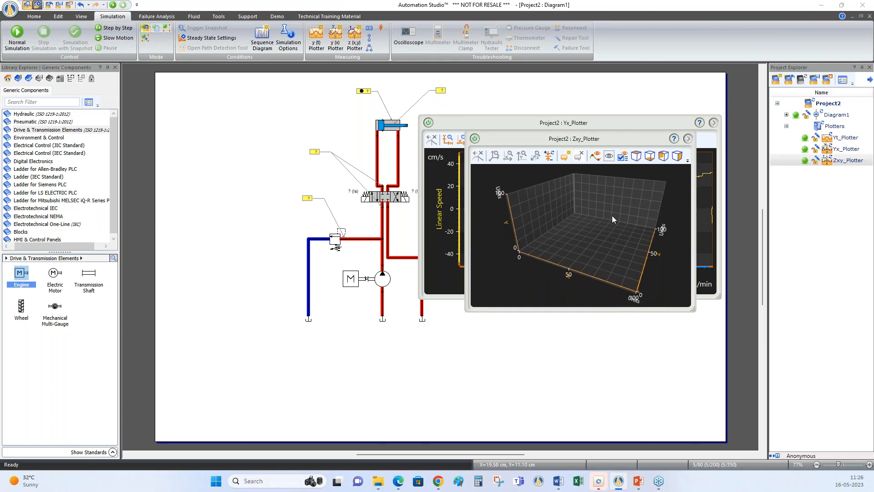
left_click(475, 138)
left_click(428, 122)
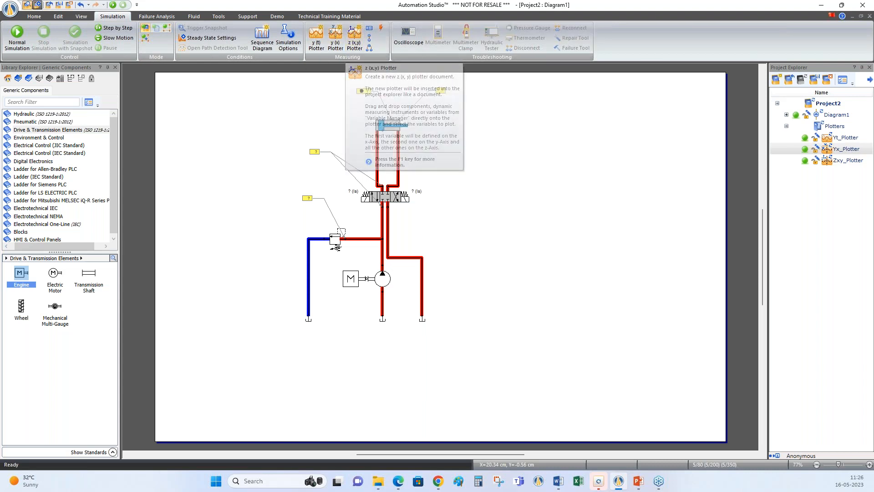
Browse the hydraulic component library to the Measuring Instruments category
left_click_drag(51, 246, 32, 246)
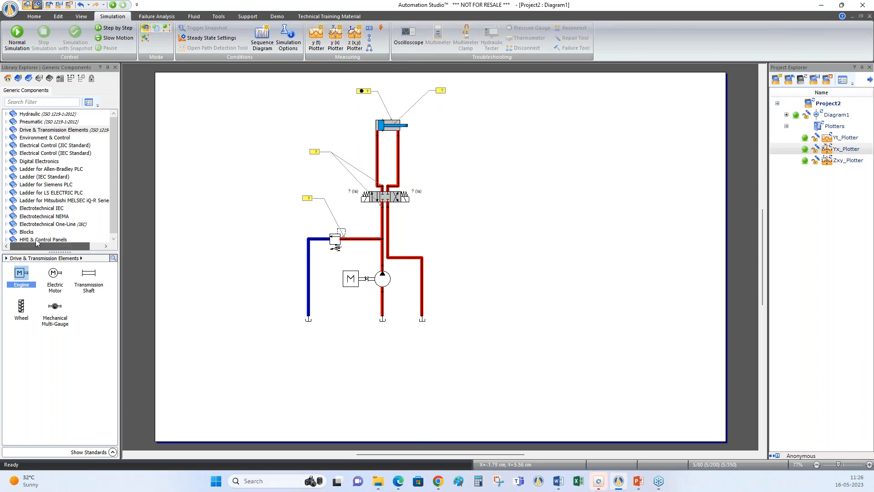
left_click(6, 114)
scroll(85, 200, "down", 5)
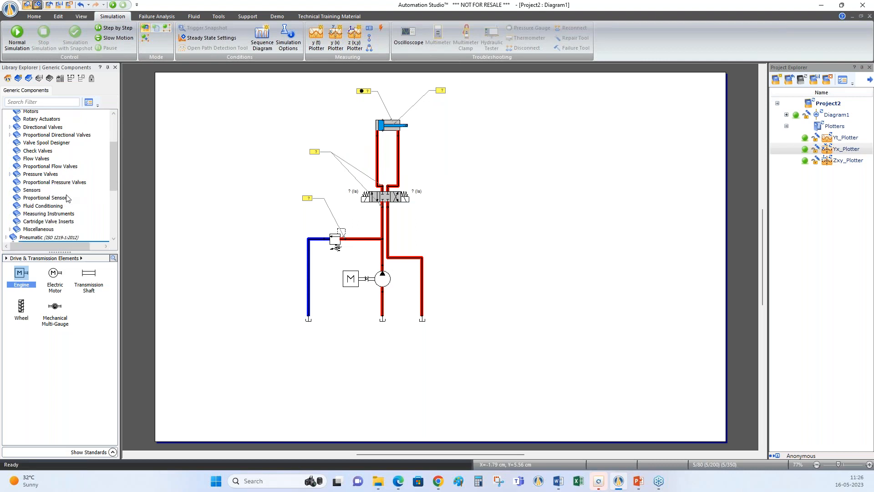
left_click(34, 191)
left_click(48, 214)
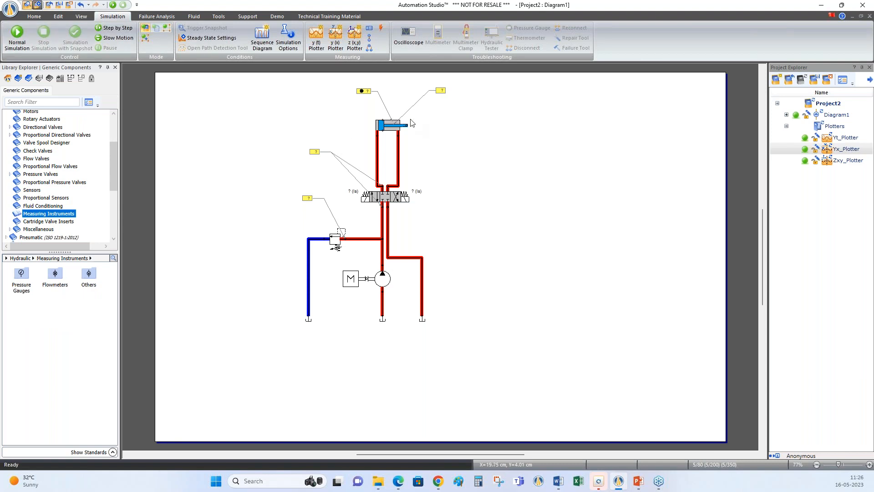
Delete the cylinder's two measurement labels and the pressure measurement label on the 4/3 valve
left_click(364, 93)
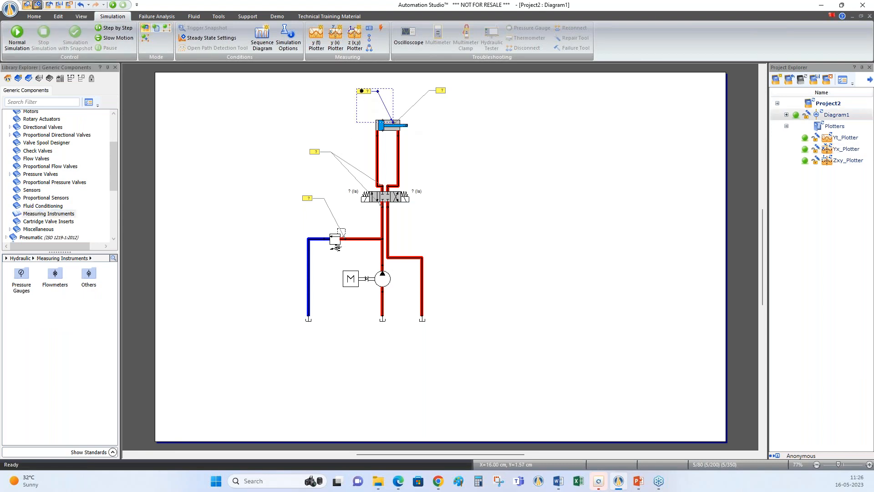
key("Delete")
left_click(441, 91)
key("Delete")
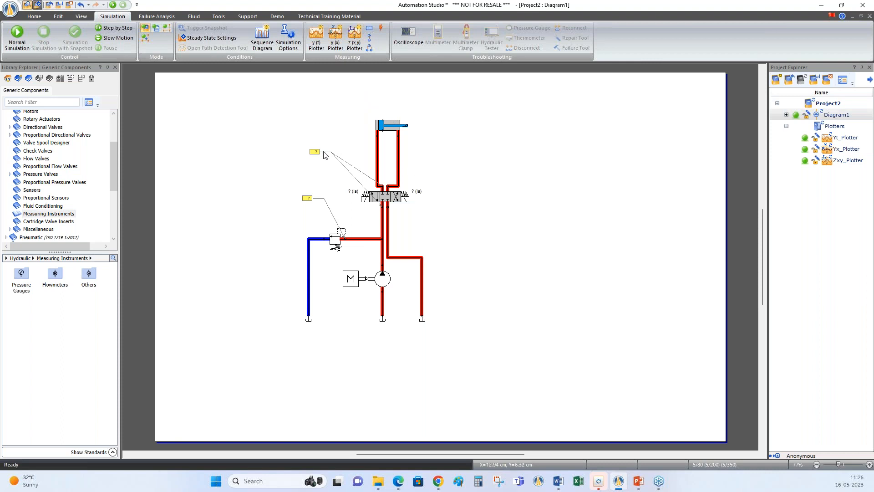
left_click(316, 152)
key("Delete")
Declare and activate the Jammed Piston failure in the double-acting cylinder's troubleshooting properties
double_click(394, 133)
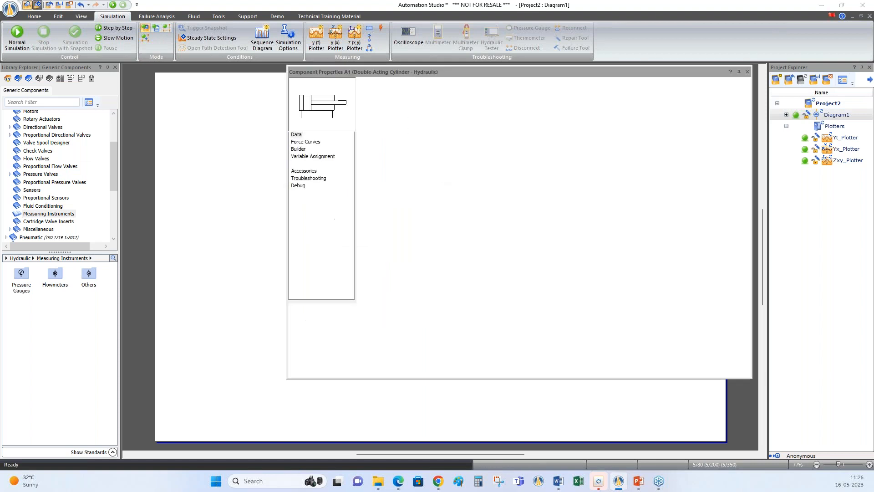
left_click(319, 181)
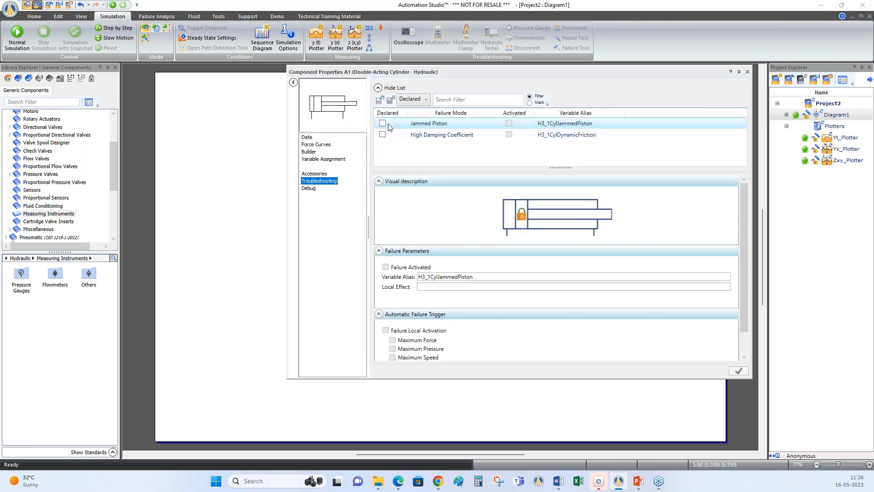
left_click(383, 124)
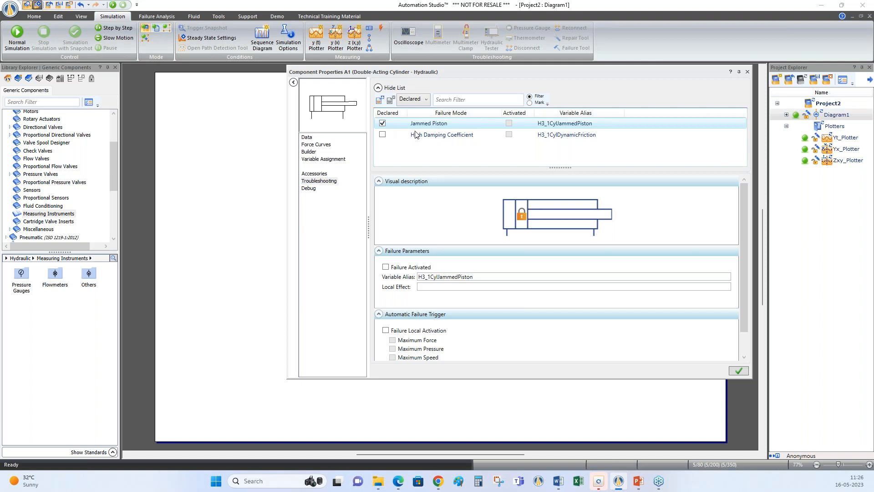
left_click(388, 269)
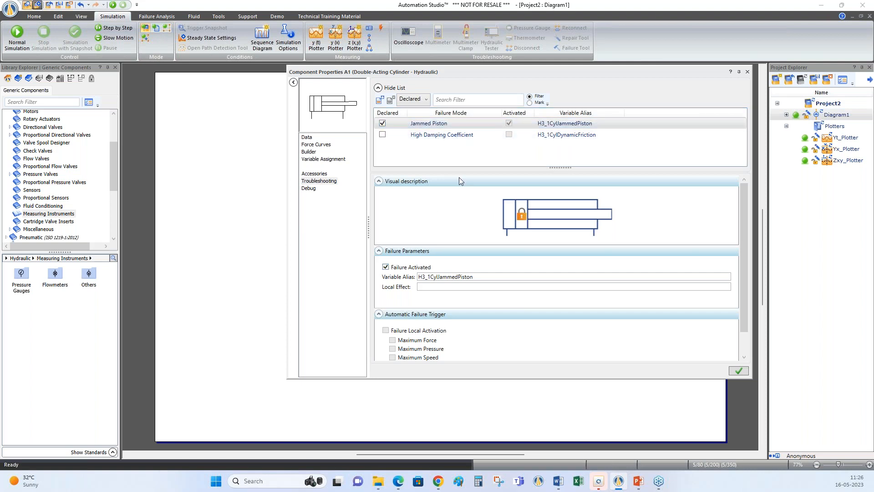
left_click(734, 372)
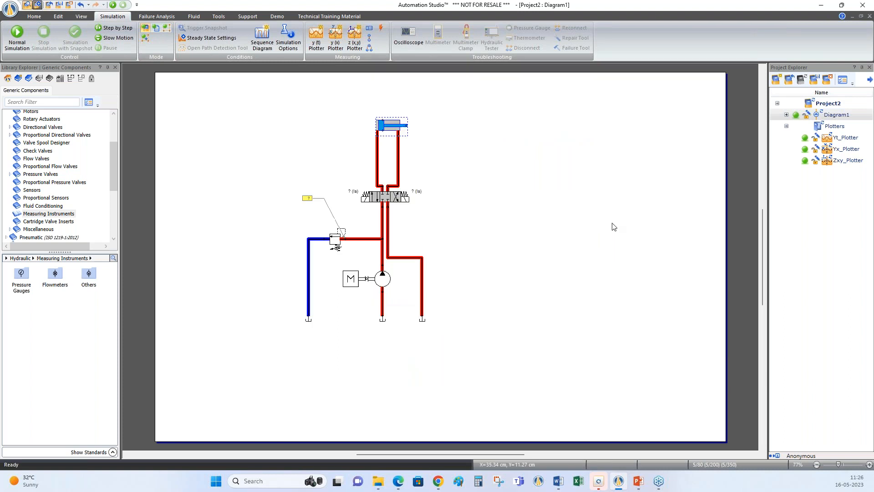
Run the simulation, open the hydraulic tester and connect both of its hoses at the 4/3 valve
left_click(112, 5)
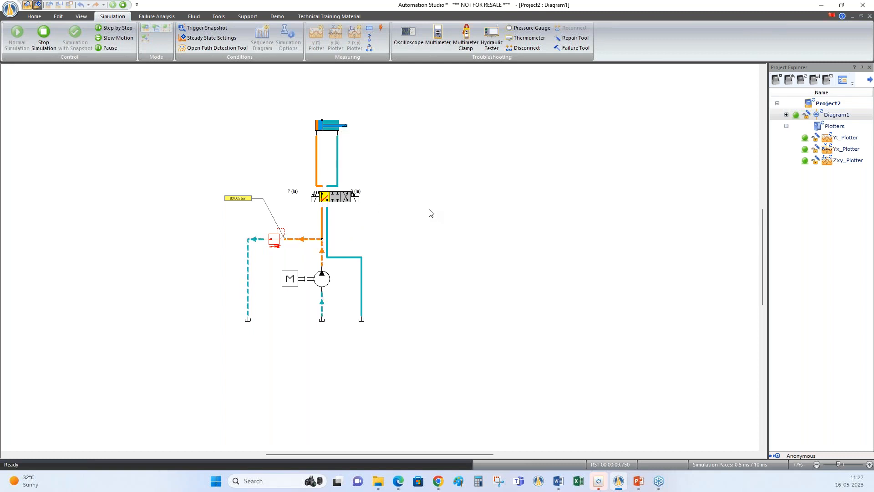
left_click(492, 39)
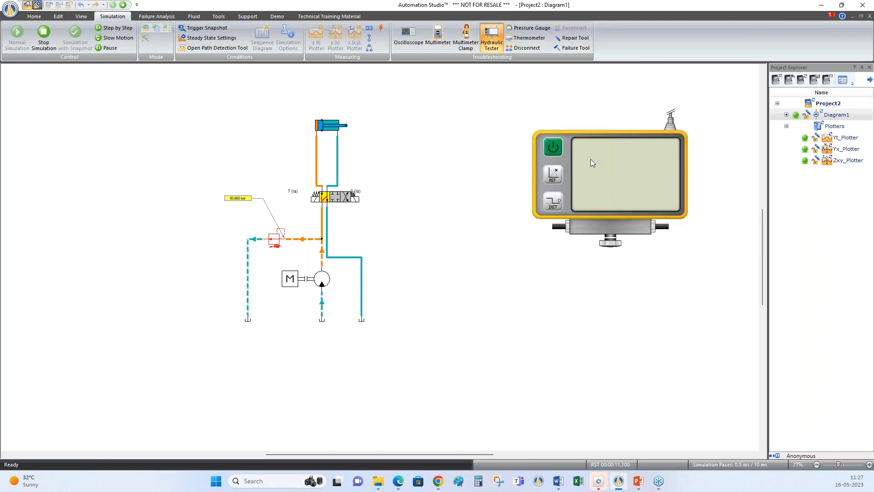
left_click_drag(517, 185, 488, 183)
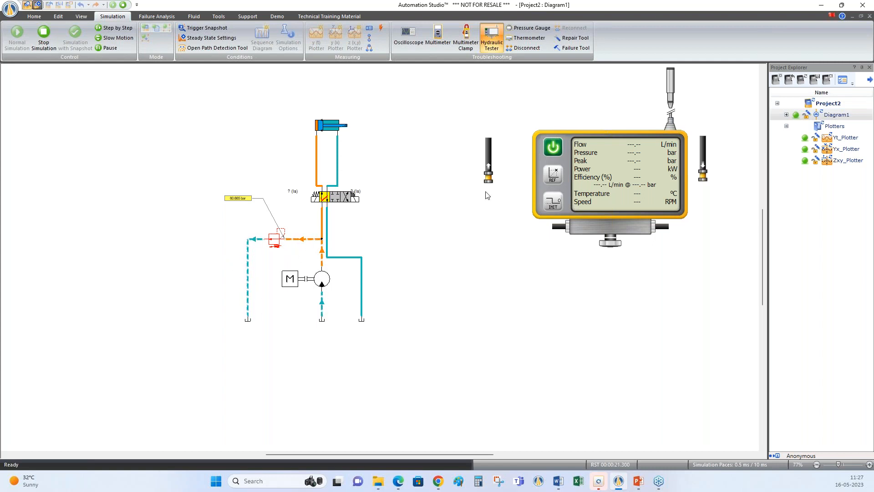
left_click_drag(491, 182, 326, 198)
left_click_drag(703, 182, 326, 198)
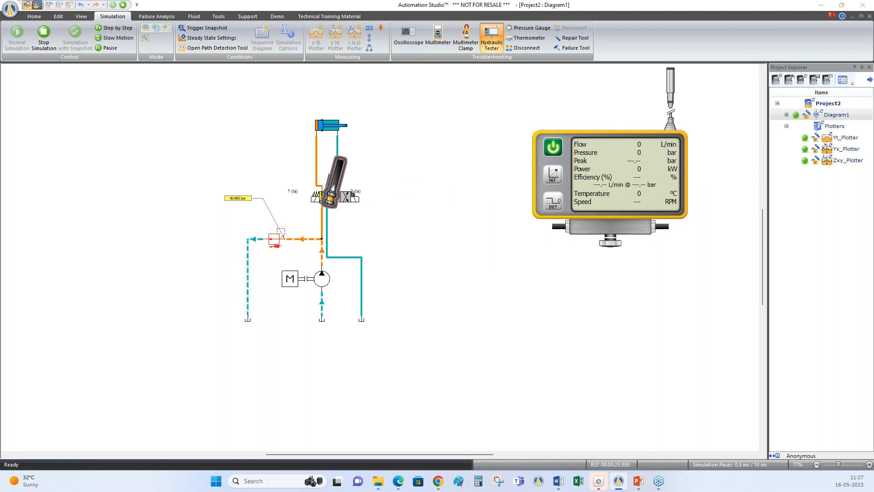
Set the pump's displacement to 50 cm³/rev while the simulation runs
left_click(323, 281)
key("Return")
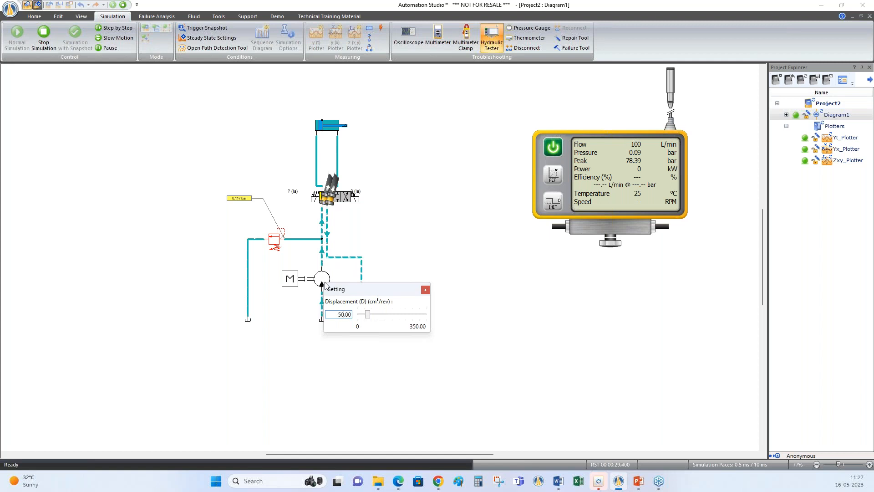
left_click(289, 287)
left_click(439, 223)
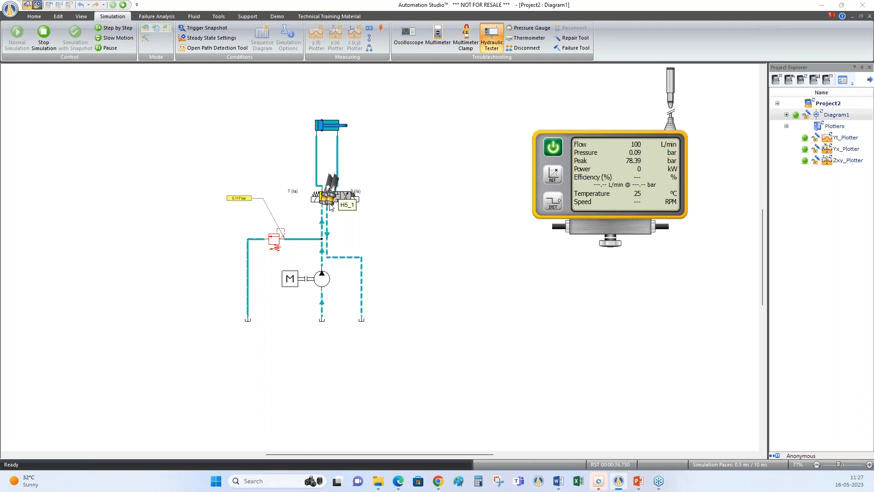
Detach one tester hose and try to reconnect it to a cylinder-side port of the 4/3 valve
left_click(330, 186)
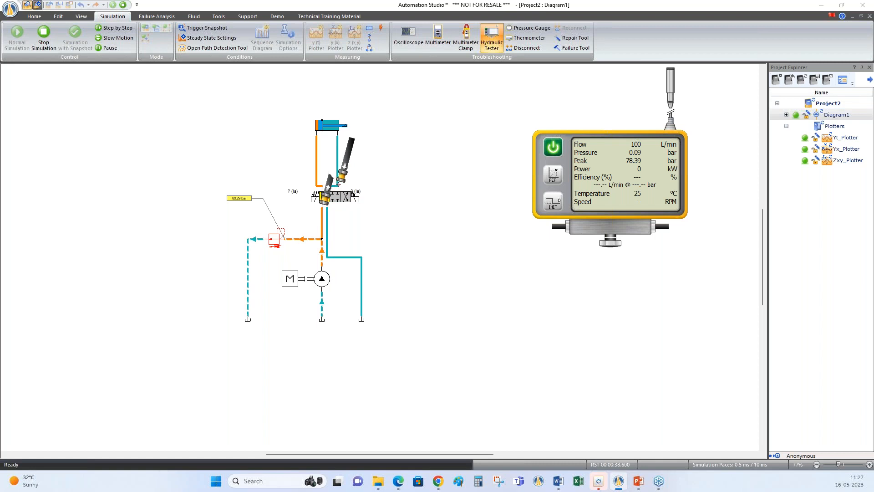
left_click(341, 180)
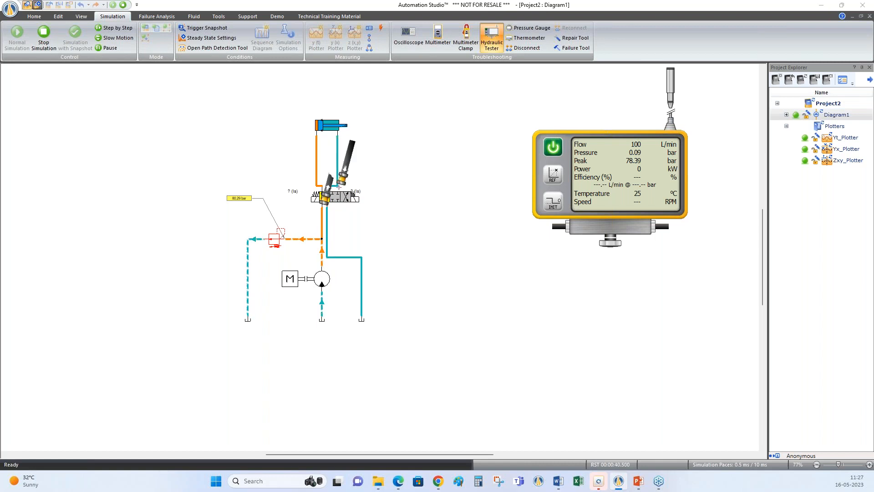
left_click(337, 185)
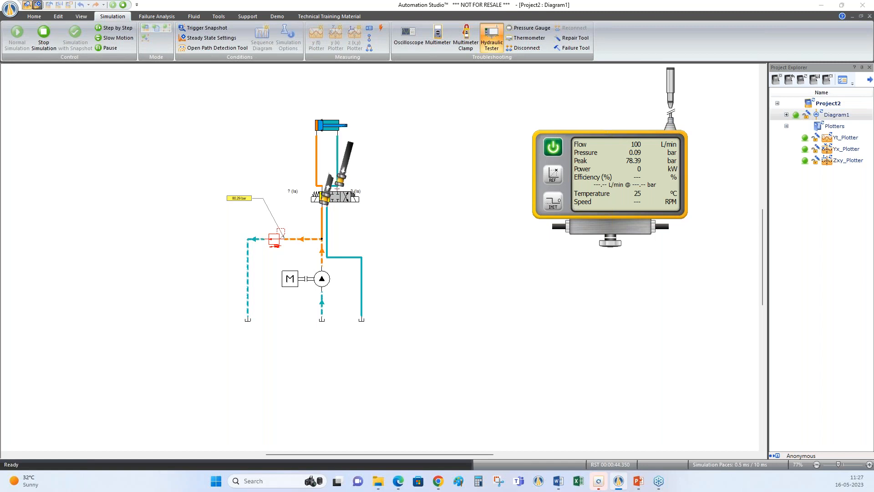
left_click(328, 187)
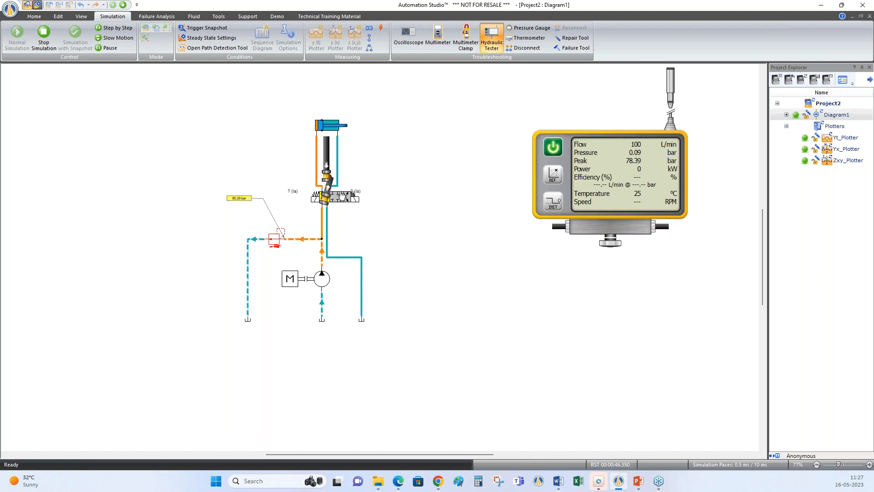
left_click(328, 178)
left_click(327, 190)
left_click(327, 192)
left_click(327, 182)
left_click(326, 183)
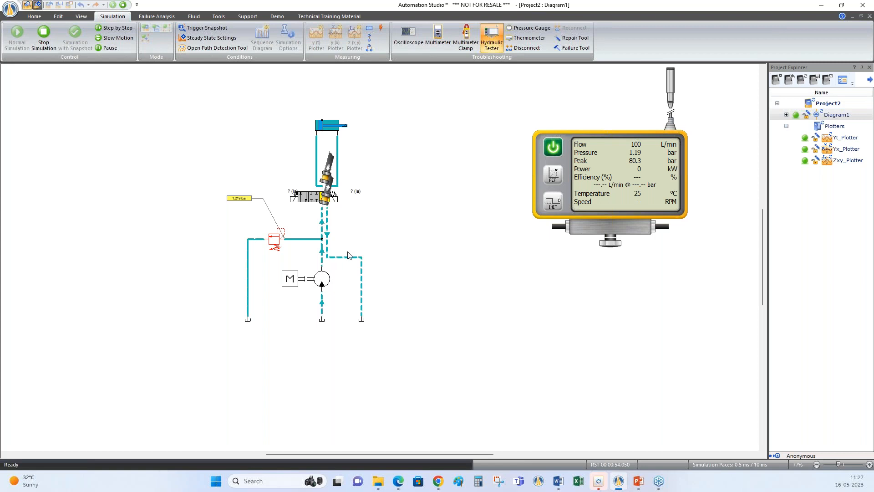
Connect the loose tester hose to the cylinder's piston-side port and shift the 4/3 valve to extend the cylinder
left_click(327, 184)
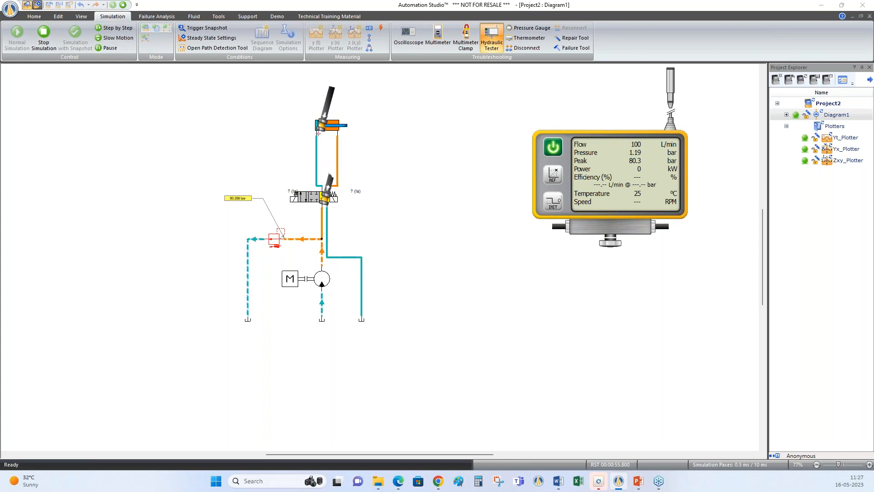
left_click(321, 123)
left_click(305, 197)
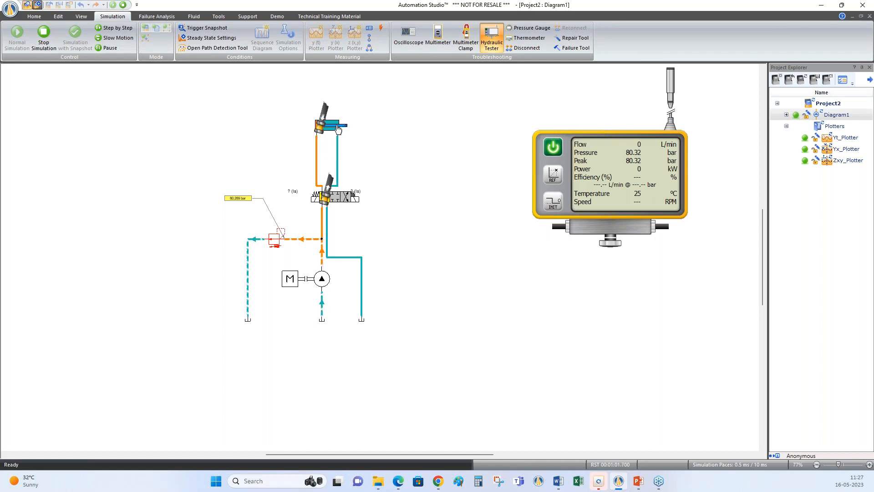
Repair the Jammed Piston failure on the double-acting cylinder with the Repair Tool
mouse_move(334, 132)
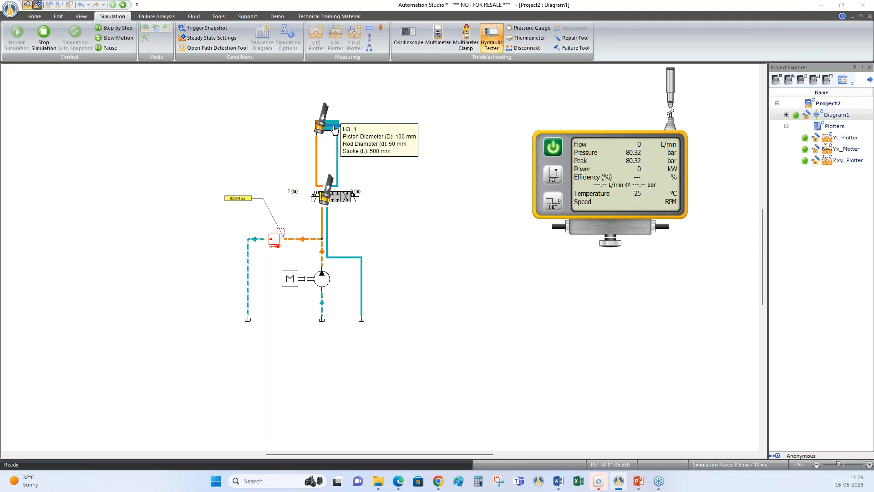
left_click(576, 38)
left_click(336, 126)
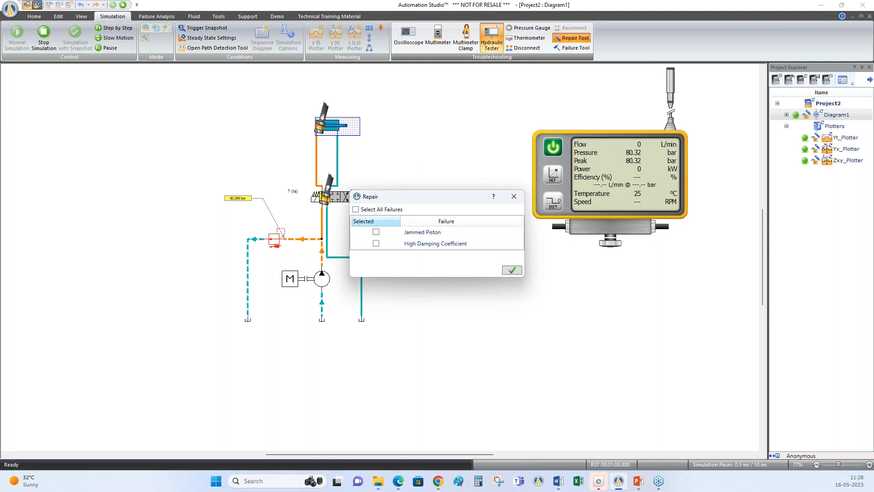
left_click(376, 233)
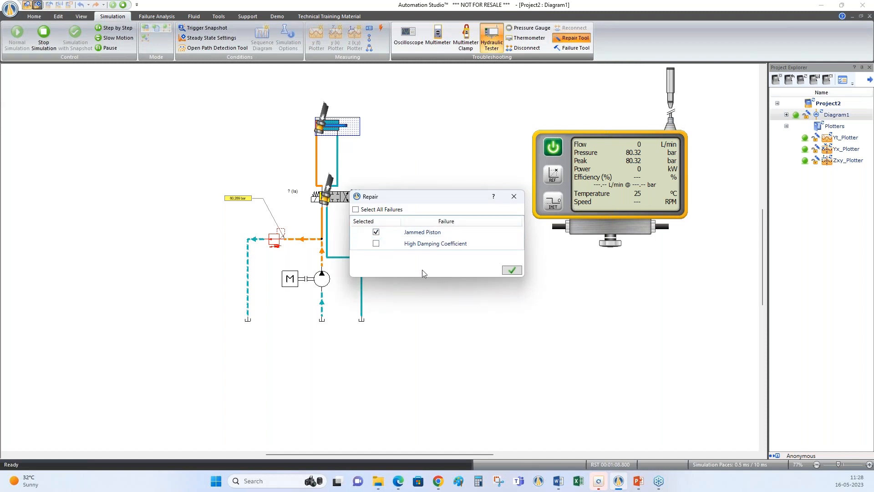
left_click(511, 270)
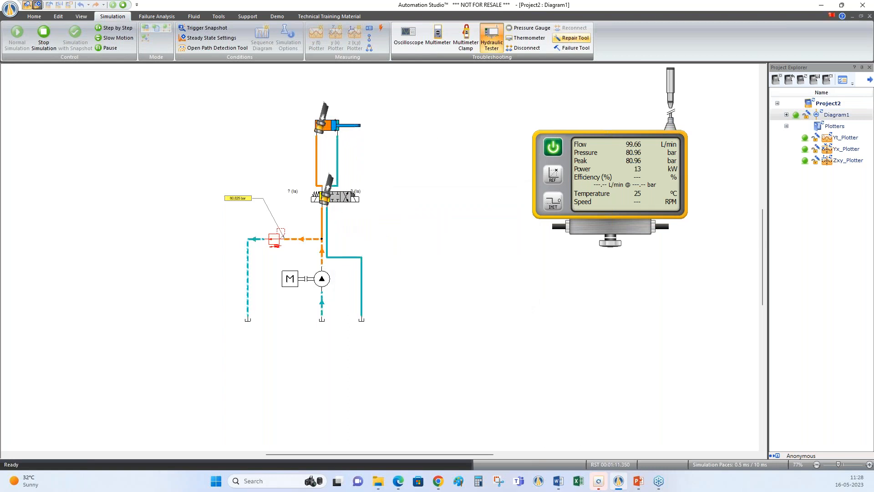
Shift the 4/3 valve to retract and extend the repaired cylinder, removing the hydraulic tester from the circuit
left_click(346, 205)
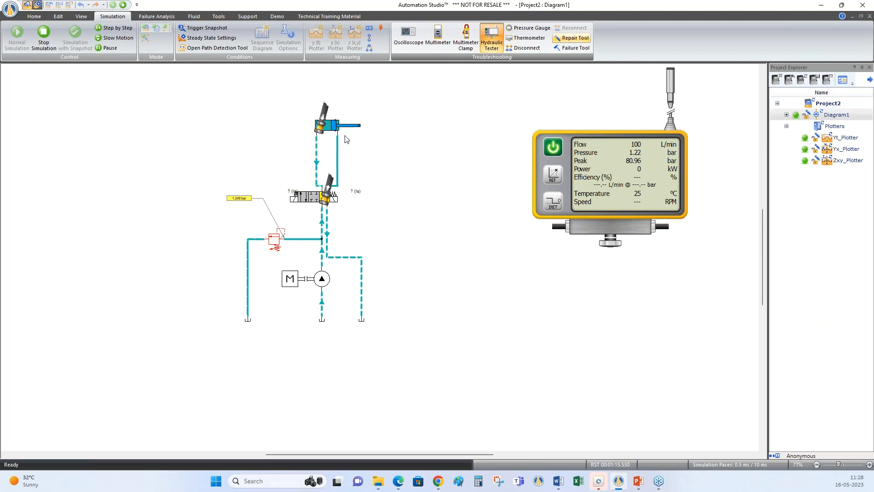
left_click(553, 147)
left_click(491, 37)
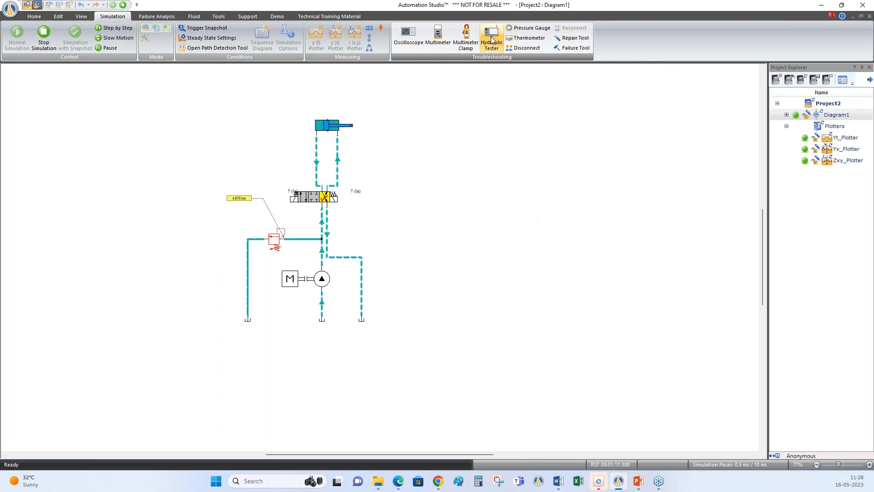
left_click(304, 199)
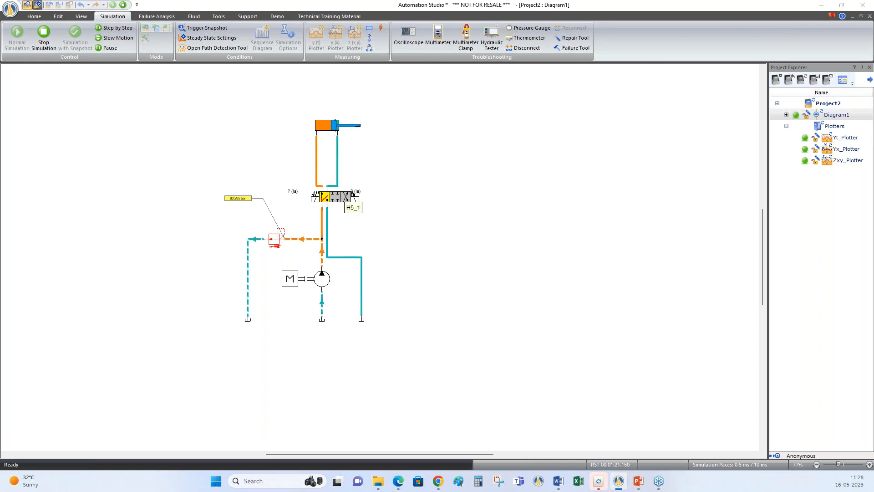
Stop the simulation and enable local activation of the cylinder's Jammed Piston failure, triggered by Maximum Pressure
left_click(123, 4)
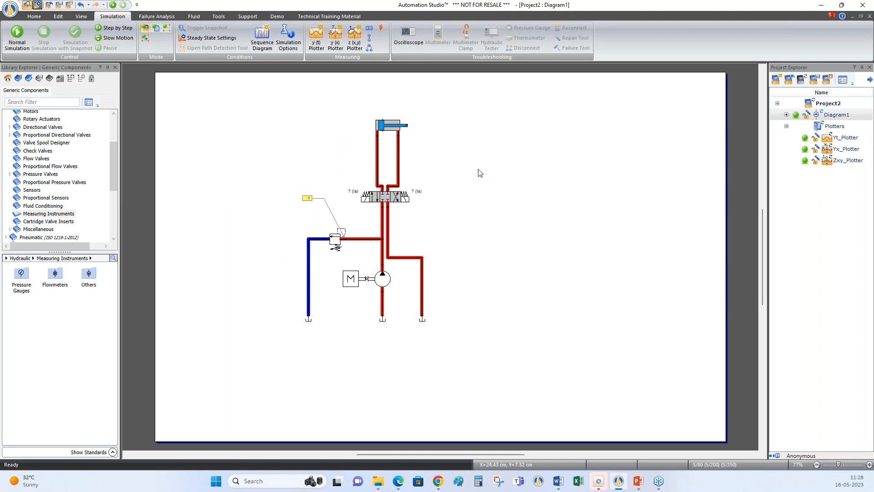
mouse_move(388, 131)
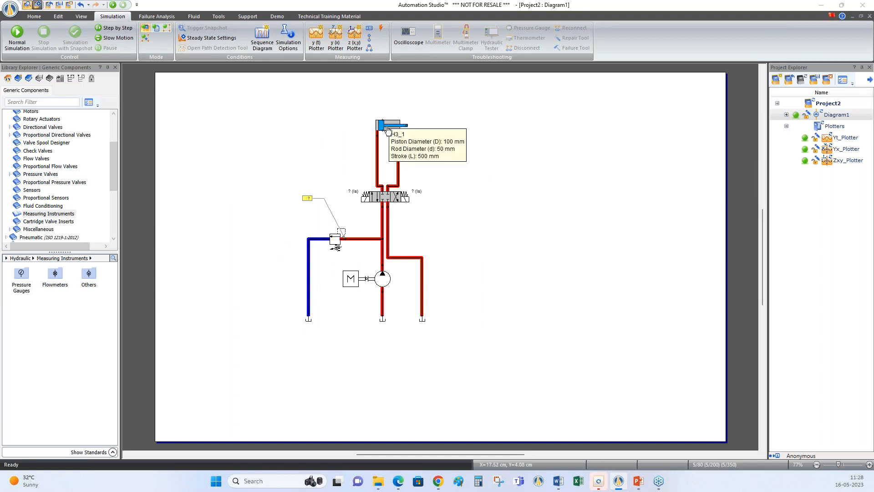
double_click(387, 131)
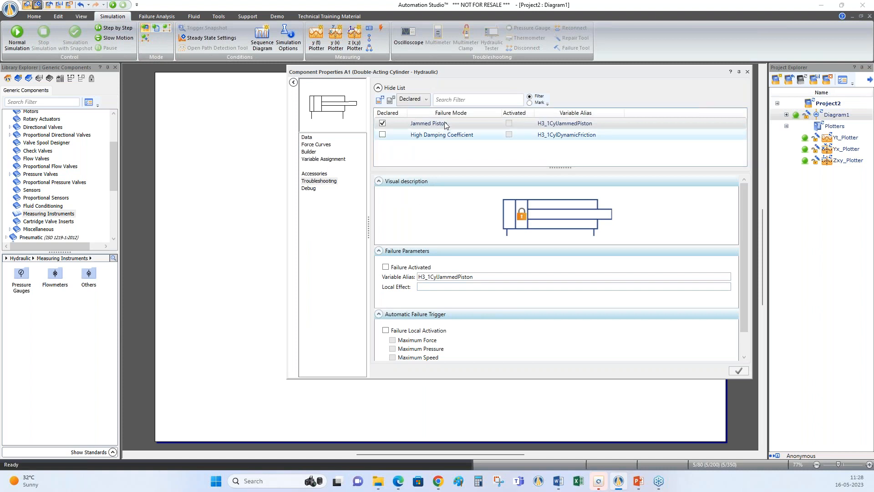
left_click(386, 330)
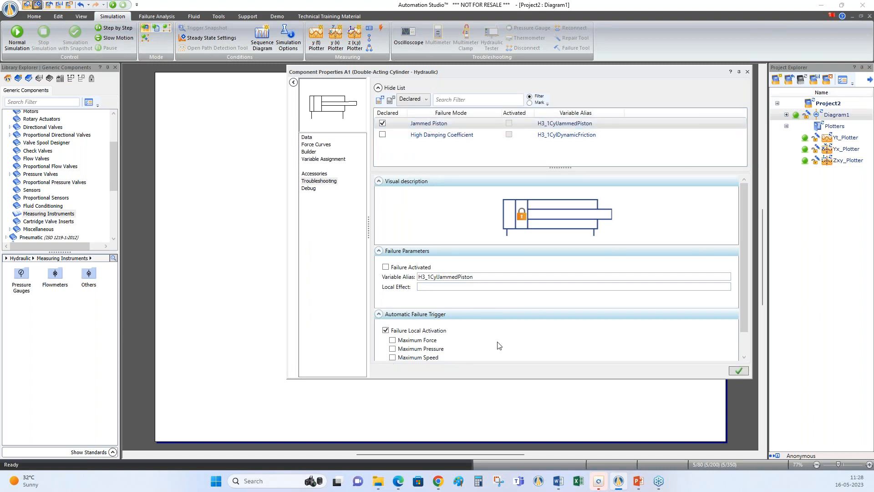
scroll(499, 345, "down", 1)
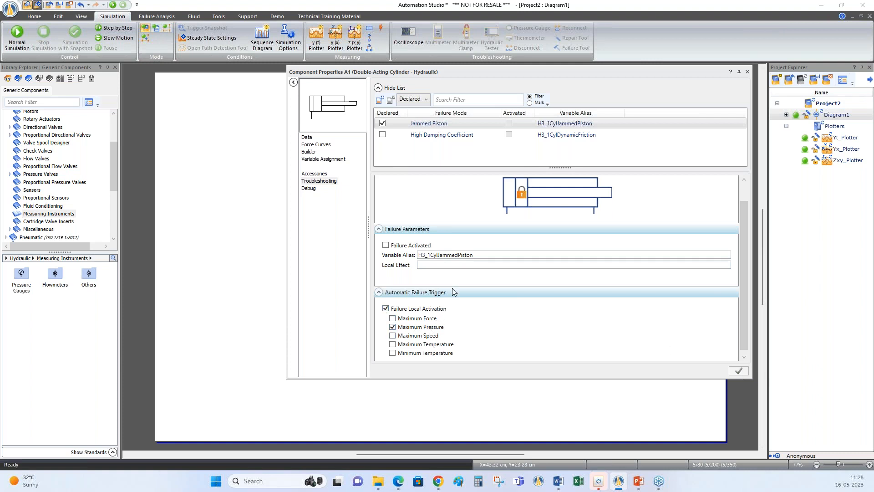
Change the cylinder's Maximum Pressure operating condition in its component data and close the properties
left_click(306, 137)
scroll(566, 282, "down", 6)
scroll(564, 297, "down", 8)
scroll(455, 266, "down", 5)
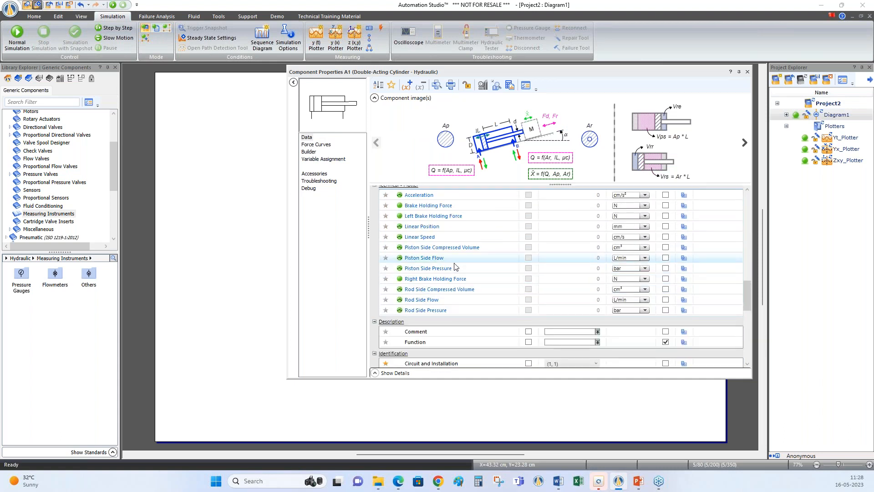
scroll(454, 267, "up", 6)
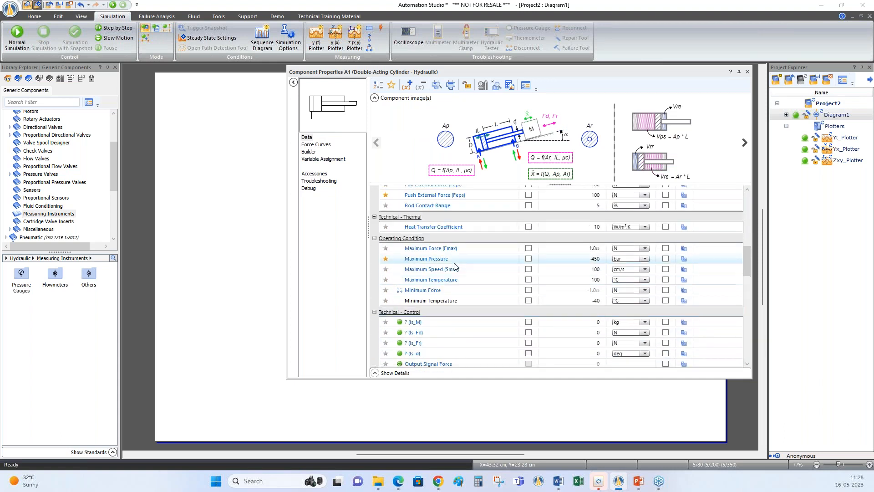
left_click(606, 259)
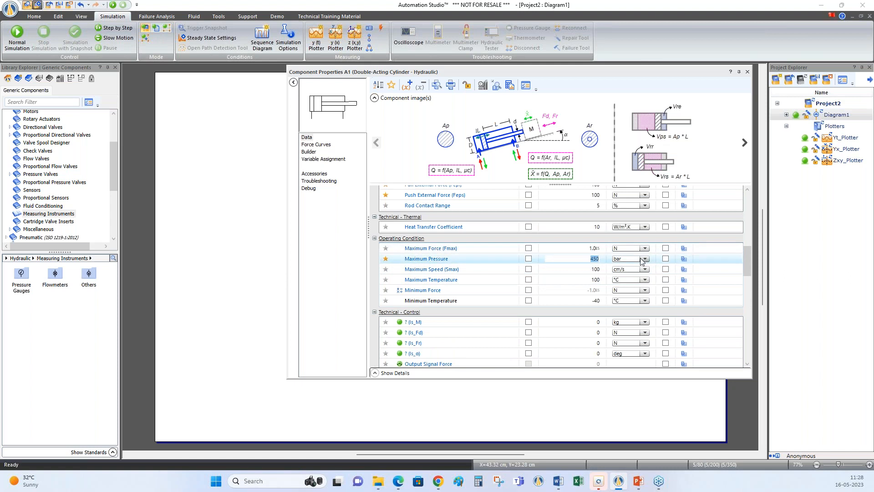
left_click(652, 236)
left_click(747, 72)
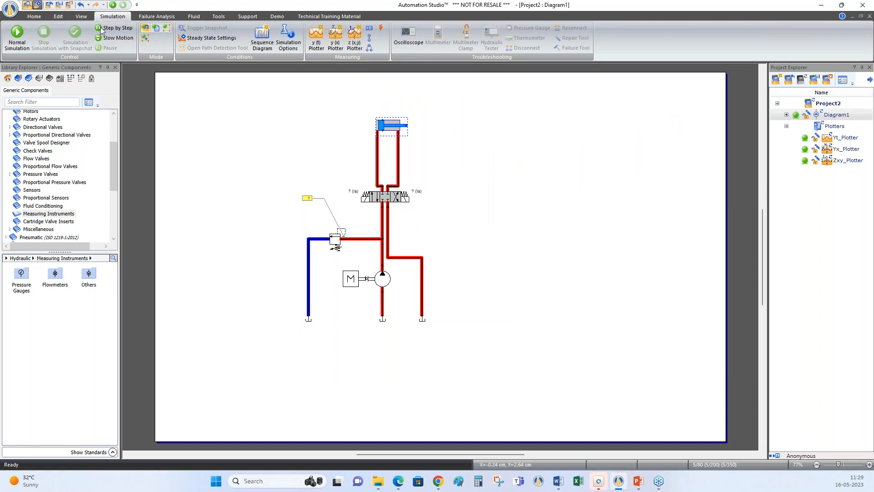
Enable Monitor Faulty Components and Automatic Failures in the project's simulation properties
left_click(81, 17)
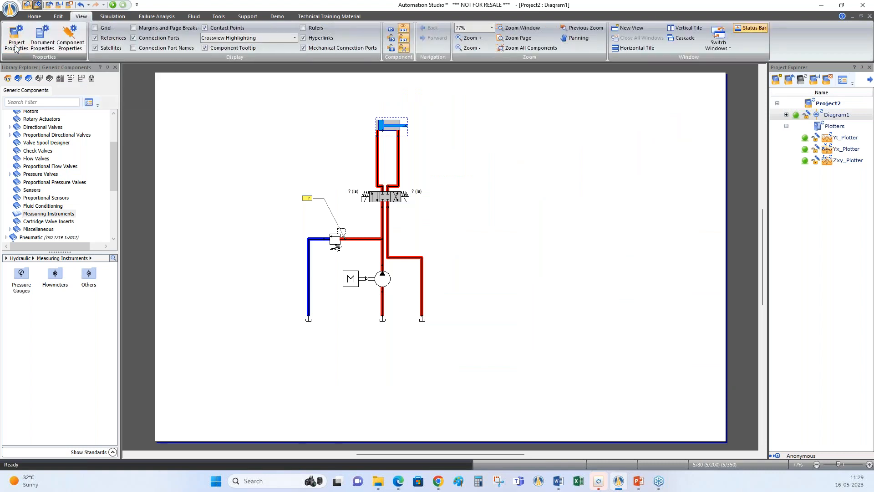
left_click(16, 39)
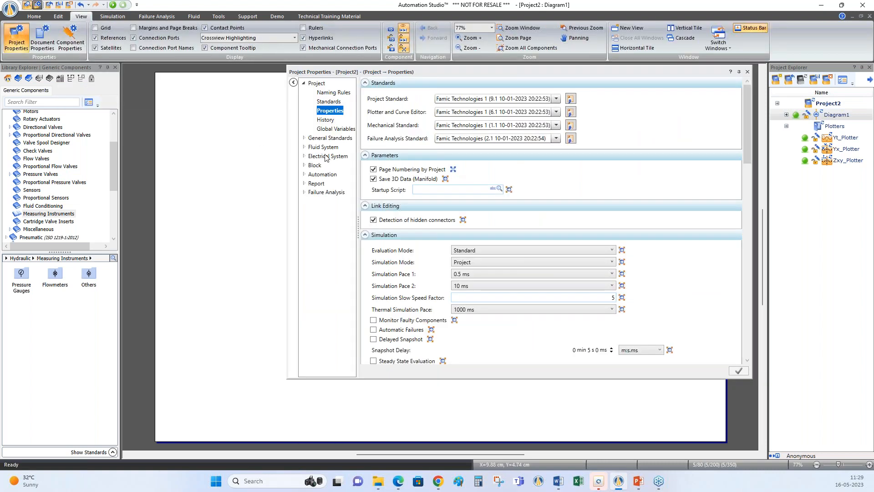
left_click(373, 321)
left_click(738, 370)
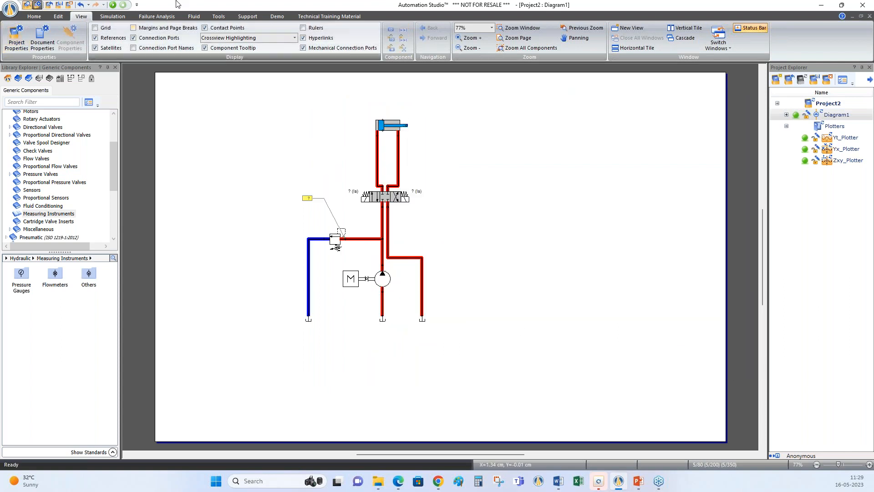
Run the simulation and shift the 4/3 valve to extend and retract the cylinder
left_click(112, 4)
left_click(314, 200)
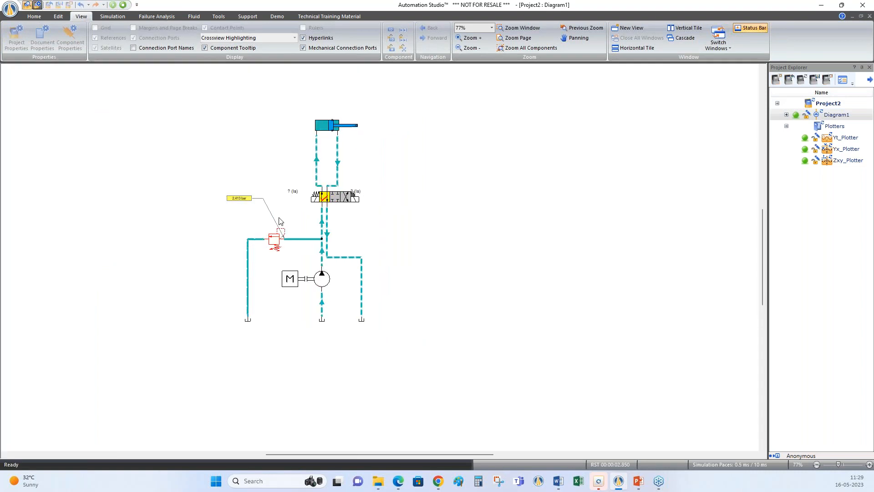
left_click(354, 199)
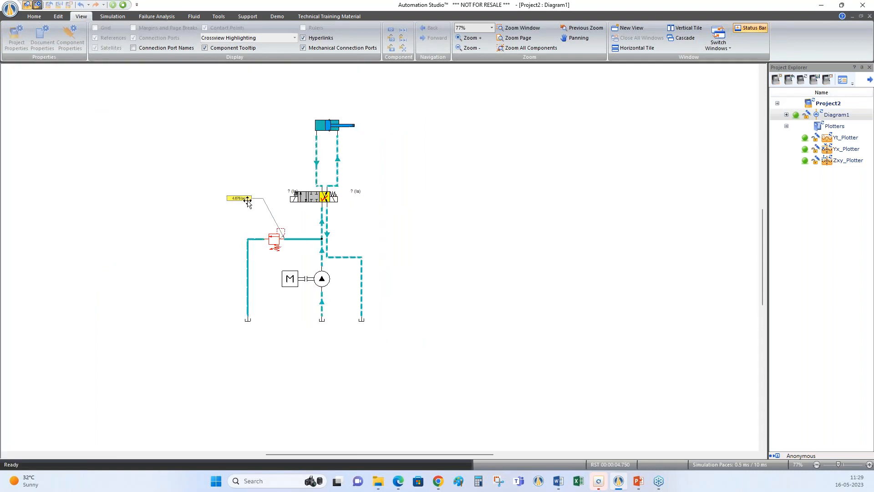
Extend the cylinder again and raise the relief valve's cracking pressure to 252.85 bar
left_click(319, 201)
left_click(275, 237)
left_click_drag(318, 249, 456, 257)
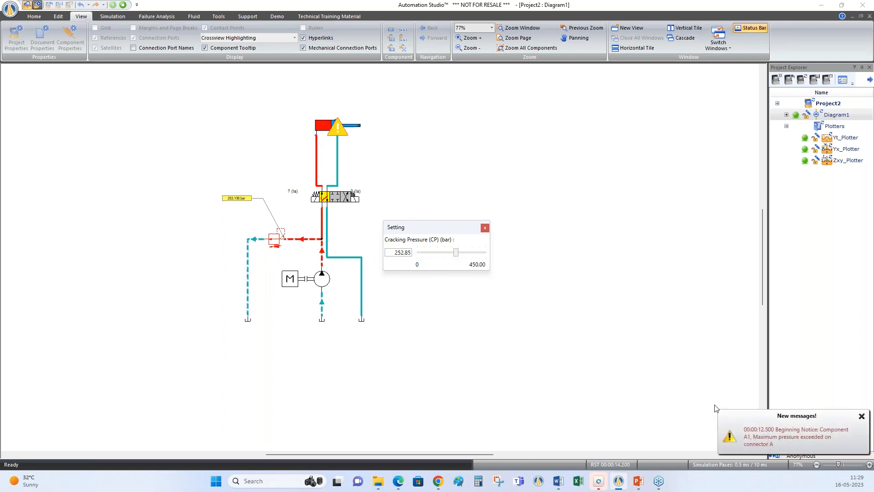
Open the new warning in the message log, examine the flagged cylinder, and restore the full diagram view
left_click(754, 429)
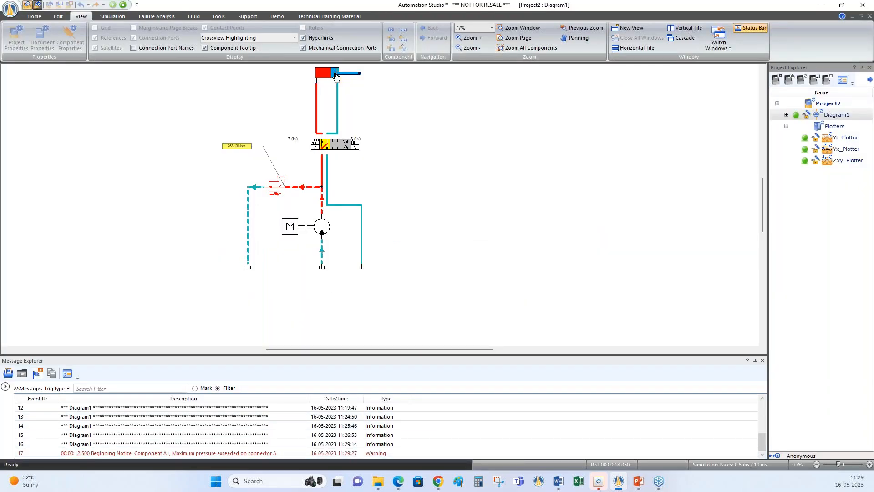
scroll(364, 211, "up", 3)
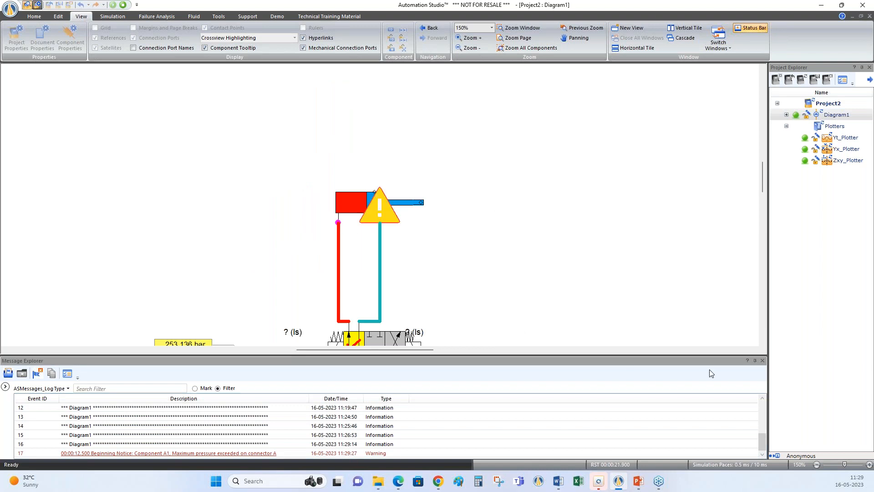
left_click(755, 363)
right_click(631, 250)
left_click(638, 316)
Lower the relief valve's cracking pressure to about 151 bar, shifting the 4/3 valve both ways to test the cylinder
left_click(347, 199)
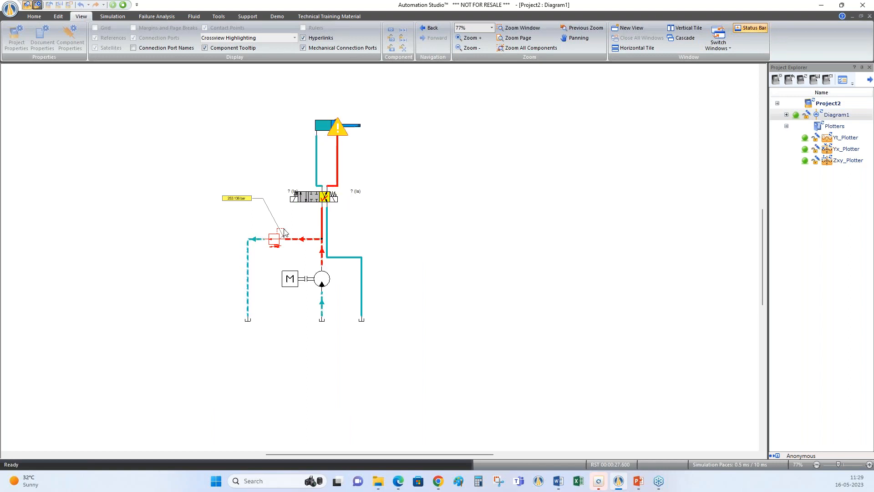
left_click(274, 247)
left_click_drag(315, 249, 464, 217)
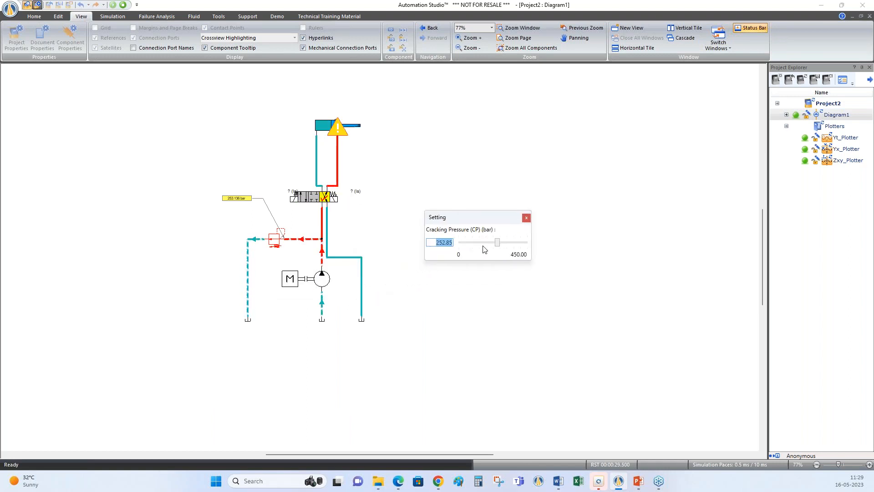
left_click_drag(498, 246, 497, 246)
left_click_drag(491, 247, 488, 246)
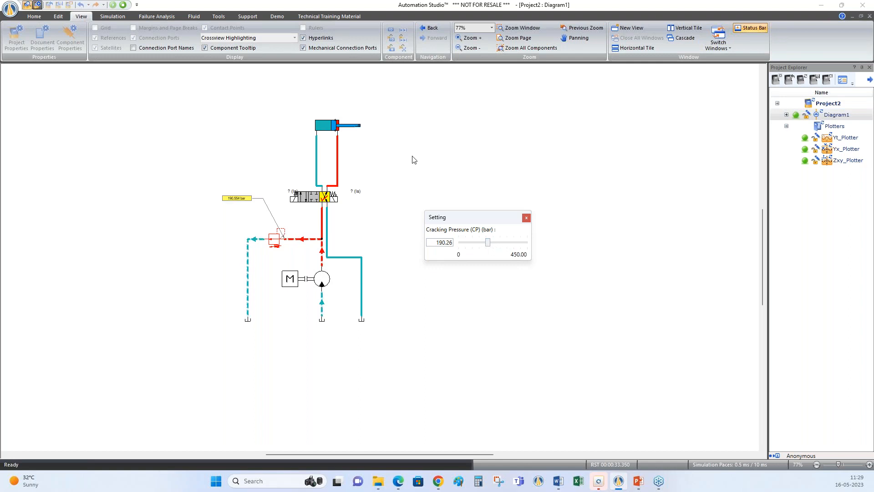
left_click_drag(488, 245, 481, 245)
left_click(308, 199)
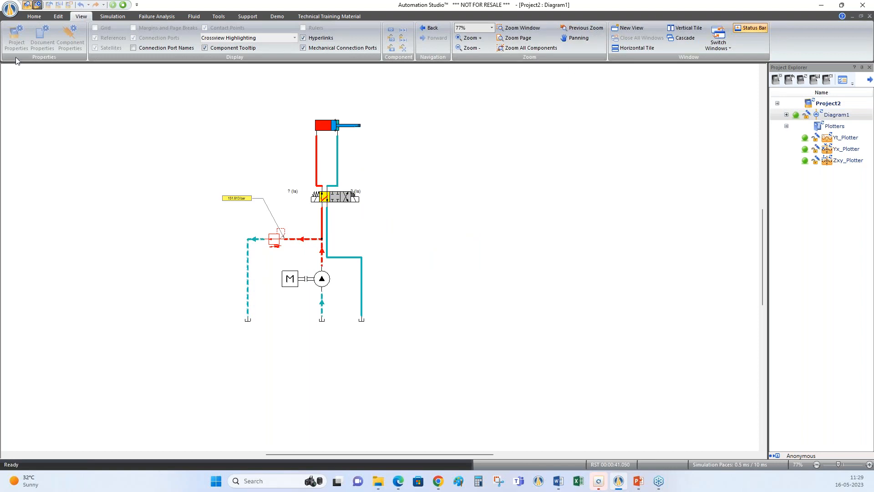
Repair the cylinder's Jammed Piston failure and shift the 4/3 valve to retract the cylinder
left_click(112, 16)
left_click(573, 38)
left_click(328, 125)
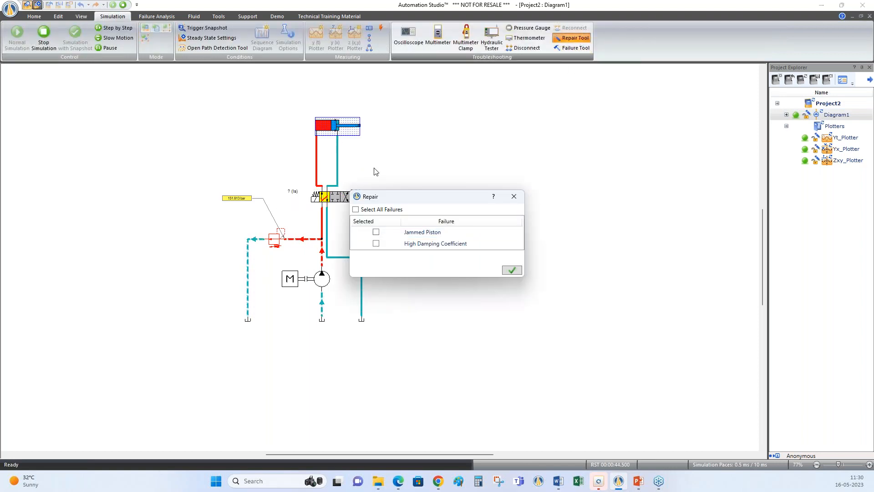
left_click(376, 231)
left_click(512, 270)
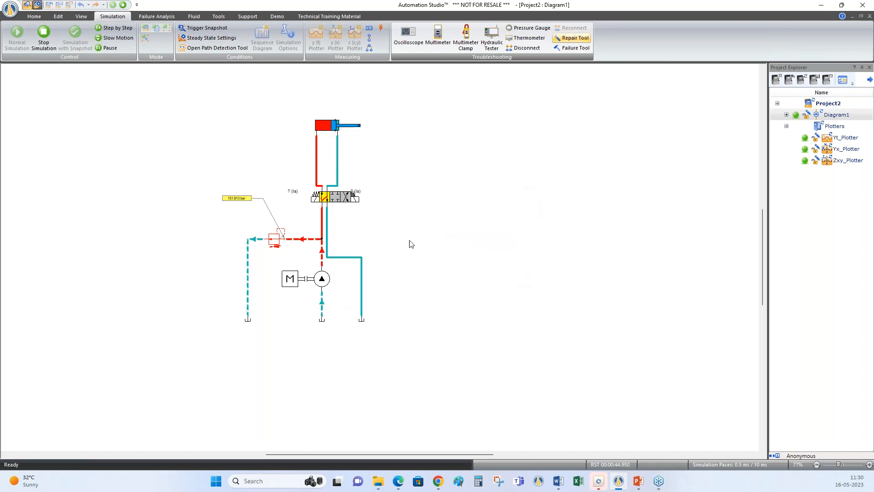
left_click(345, 200)
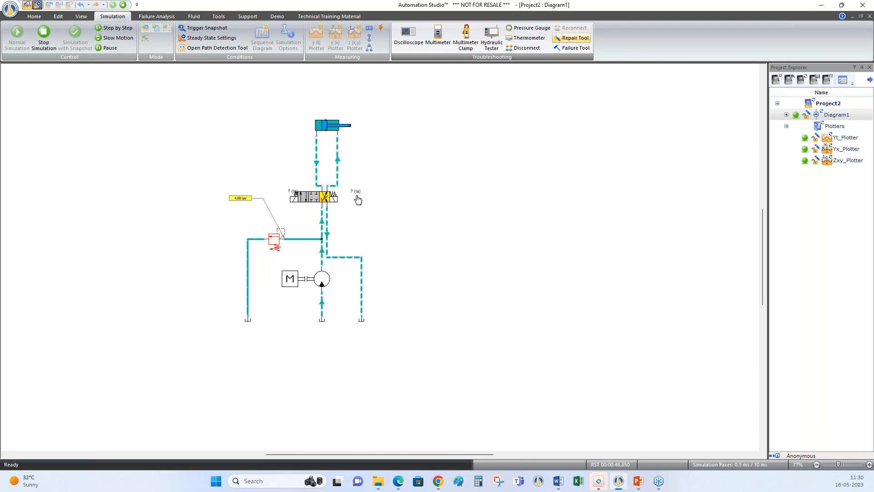
Stop the simulation and disable Monitor Faulty Components and Automatic Failures in the project properties
left_click(123, 5)
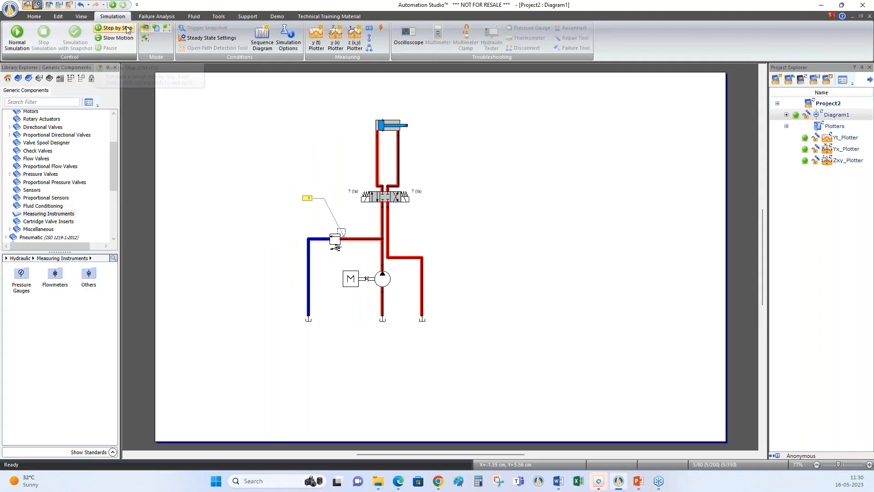
left_click(85, 15)
left_click(14, 42)
left_click(374, 321)
left_click(374, 329)
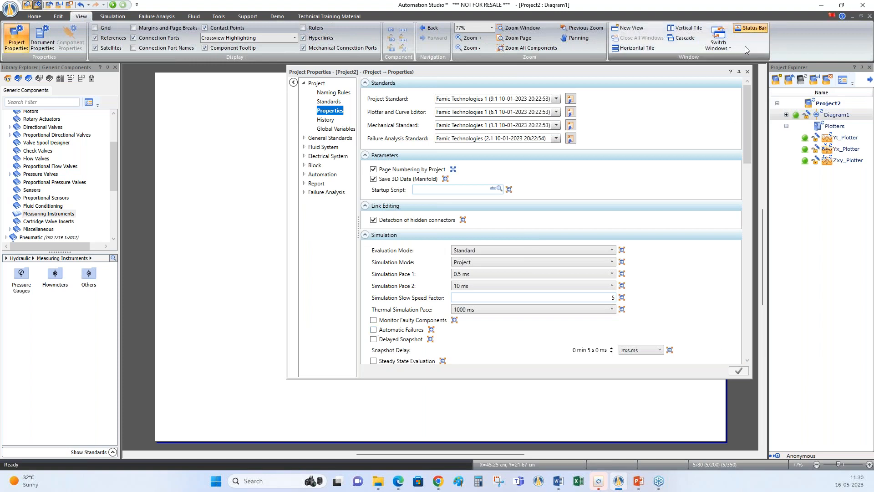
left_click(747, 72)
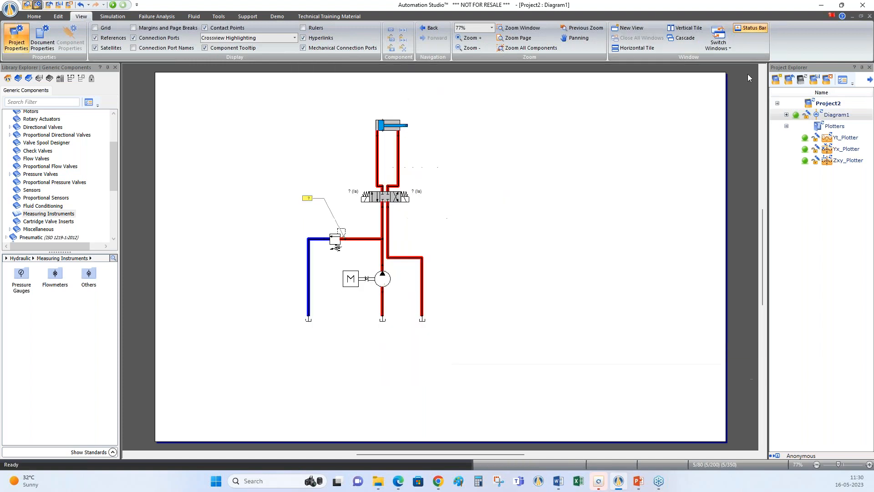
Add a Fluid External Leak failure of 10 cm³/s/bar at Port 1 of the line above the pump, and declare and activate it
double_click(384, 258)
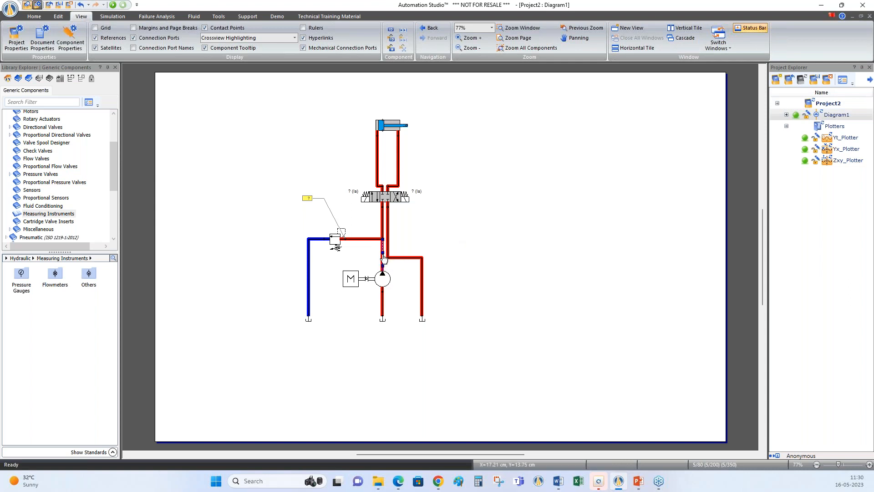
left_click(318, 166)
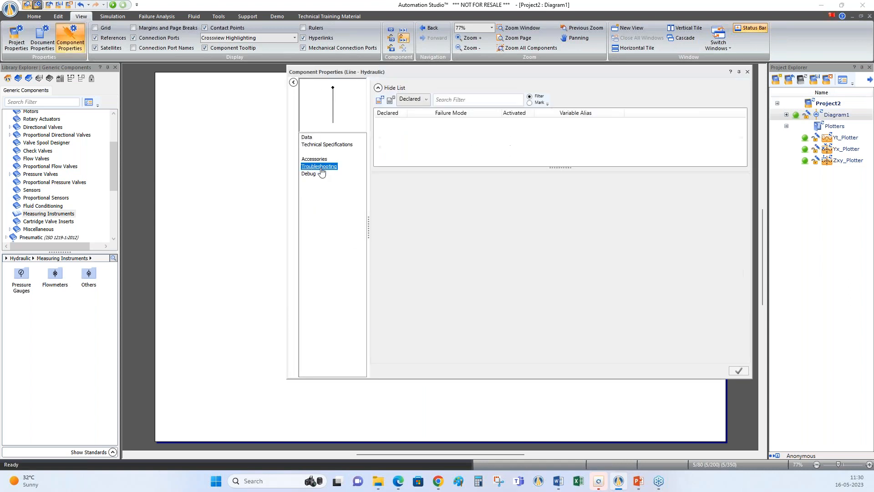
left_click(380, 99)
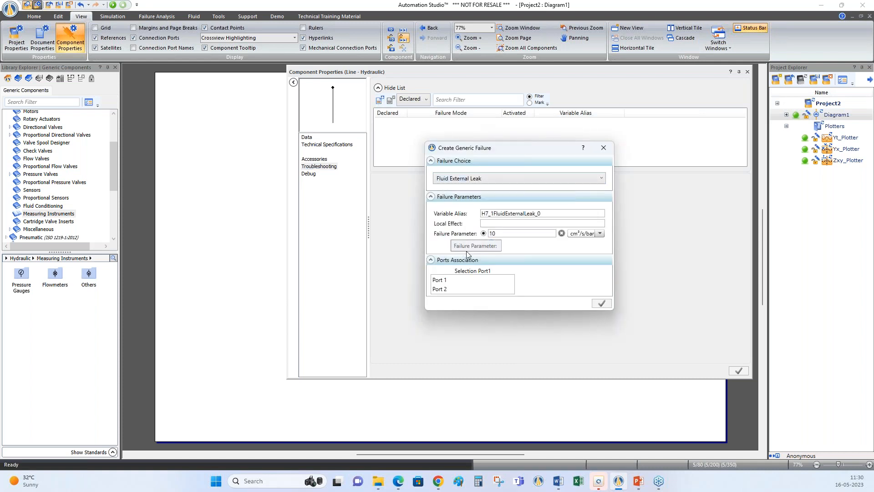
left_click(446, 281)
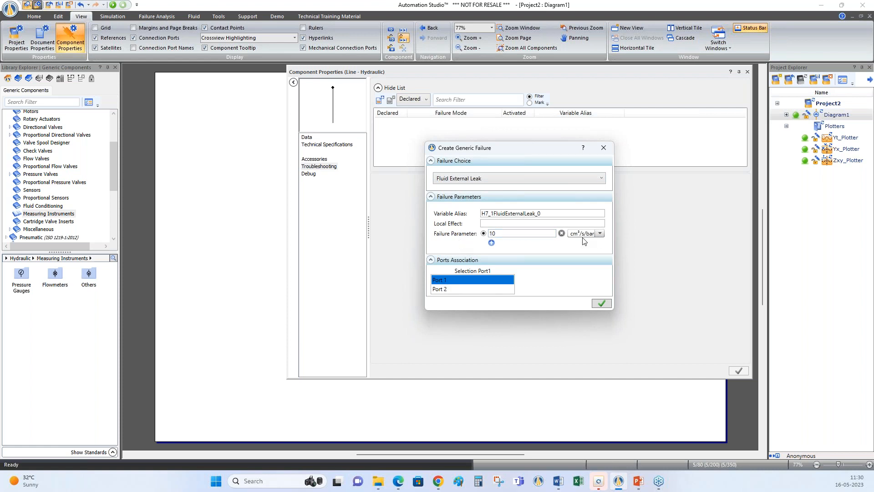
left_click(599, 303)
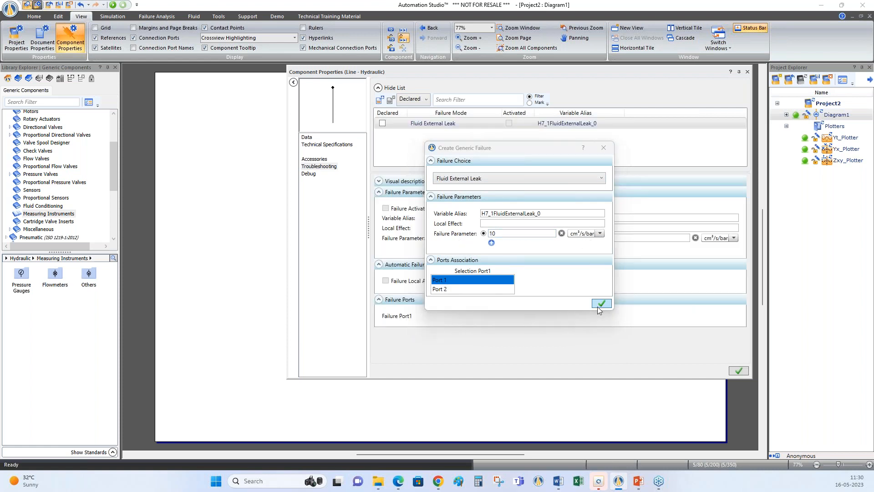
left_click(382, 123)
left_click(385, 208)
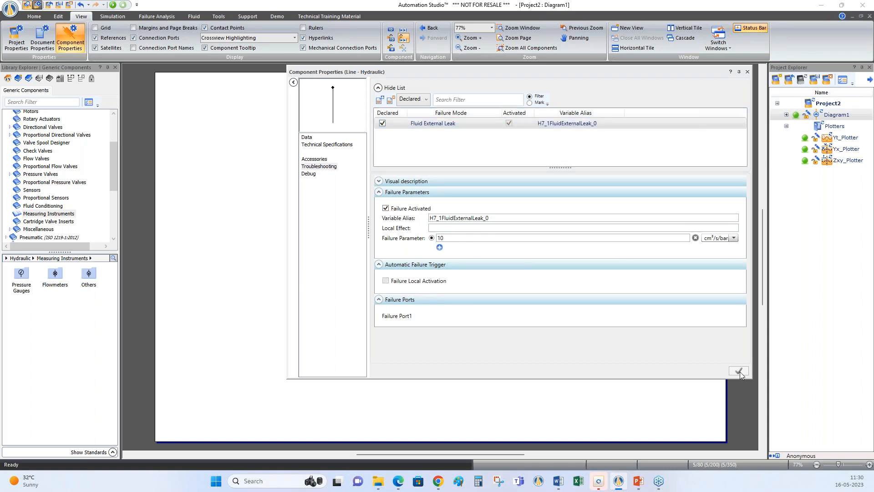
left_click(747, 71)
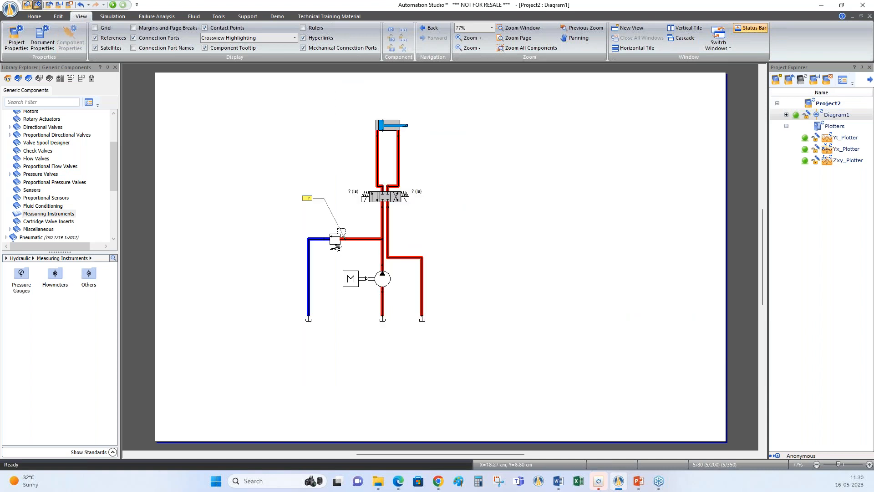
Start the simulation and set the relief valve's cracking pressure to 80 bar, shifting the 4/3 valve both ways to extend and retract the cylinder
left_click(113, 5)
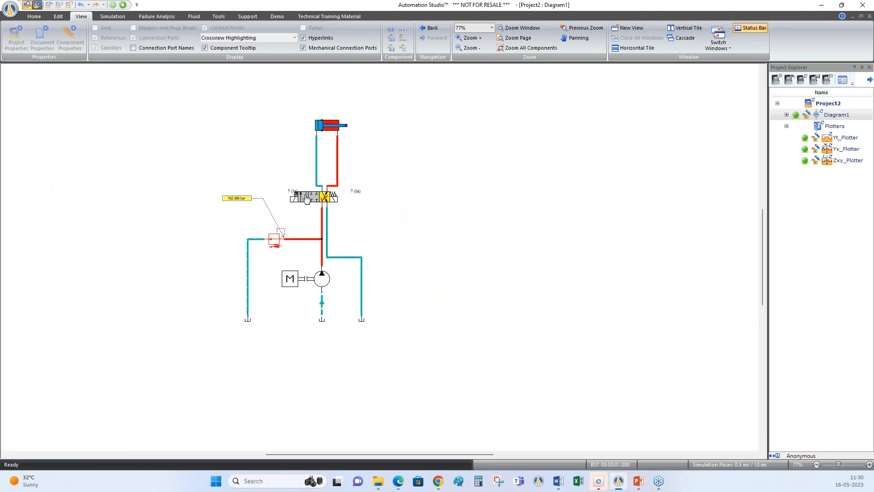
left_click(300, 199)
left_click(275, 243)
type("80")
key("Return")
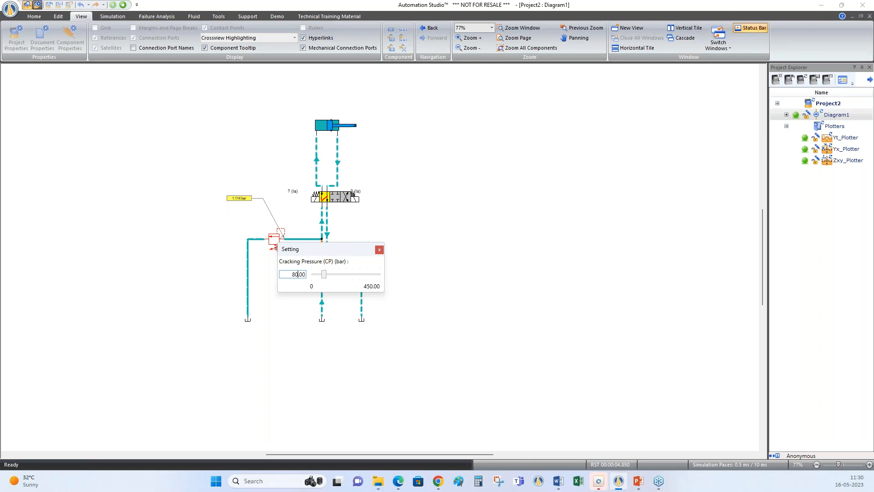
left_click(417, 218)
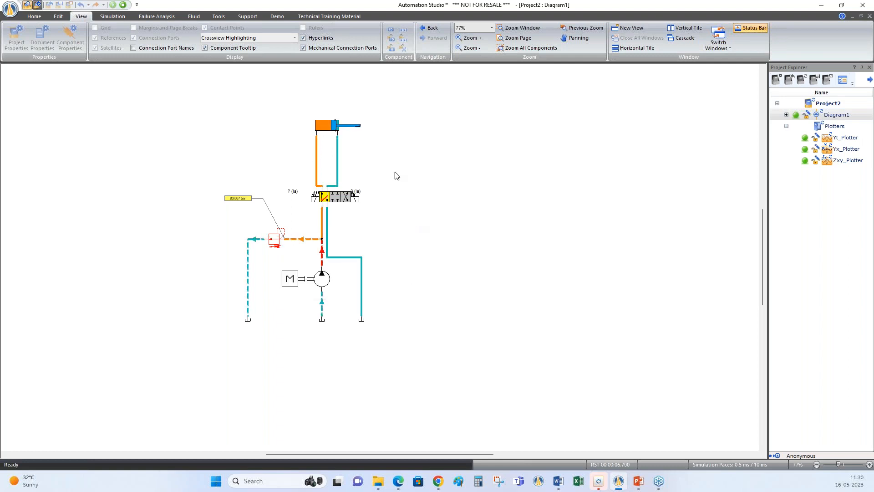
left_click(348, 197)
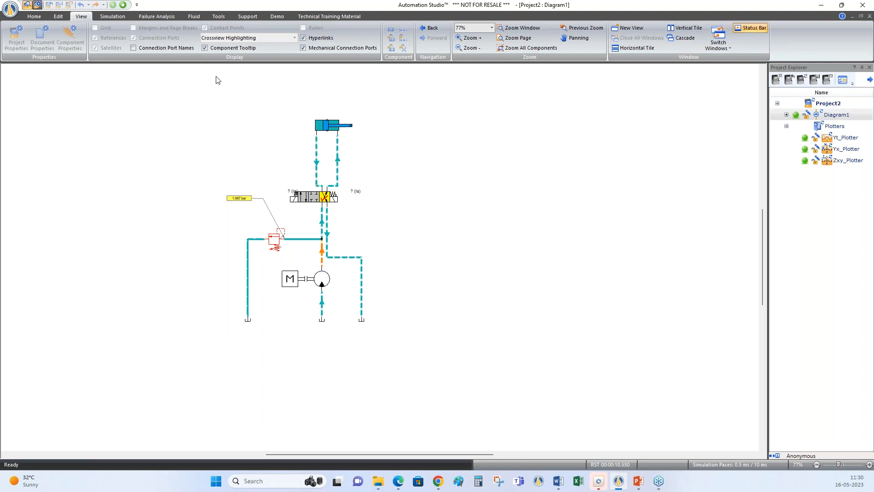
Attach a dynamic measuring instrument to the cylinder that shows its speed in cm/s, placed above the cylinder
left_click(119, 17)
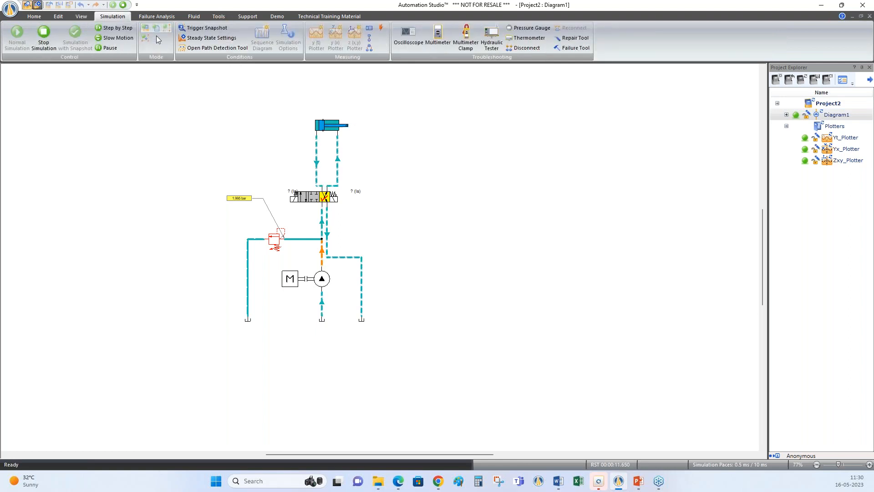
left_click(369, 38)
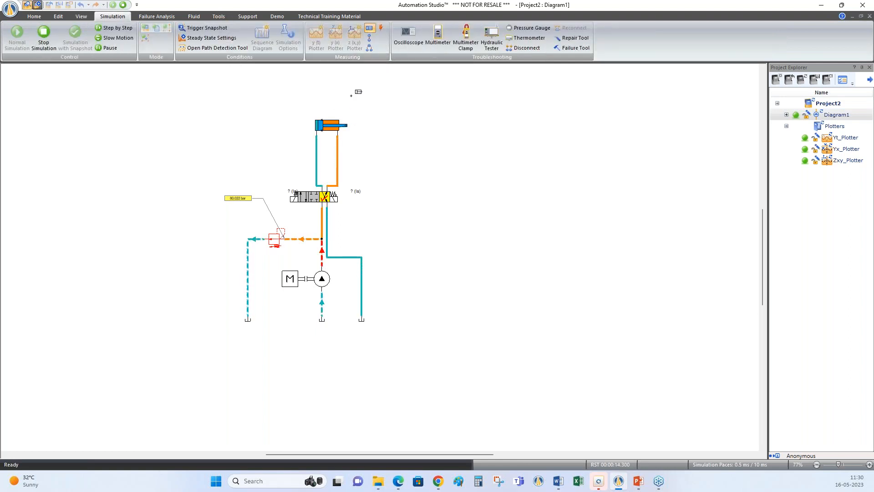
left_click_drag(329, 124, 348, 94)
left_click(426, 201)
left_click(431, 242)
left_click(506, 306)
Attach a second dynamic measuring instrument to the relief valve and set its measured property to Flow
left_click(236, 217)
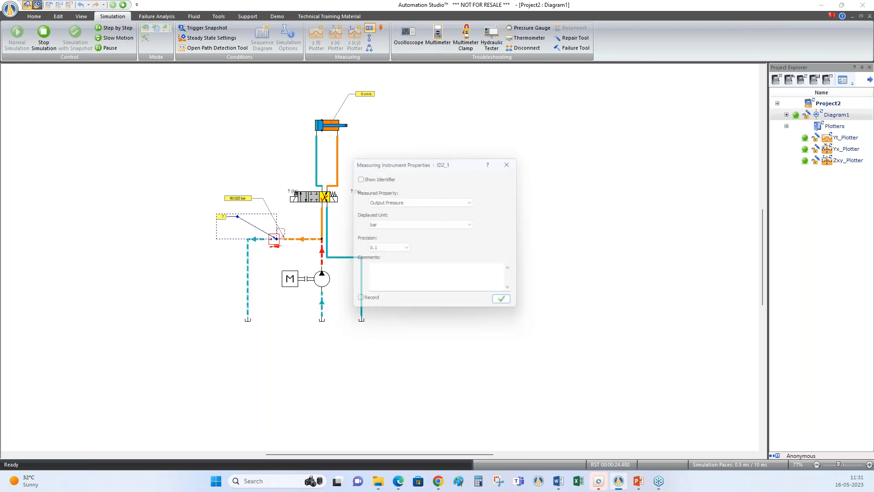
left_click(454, 201)
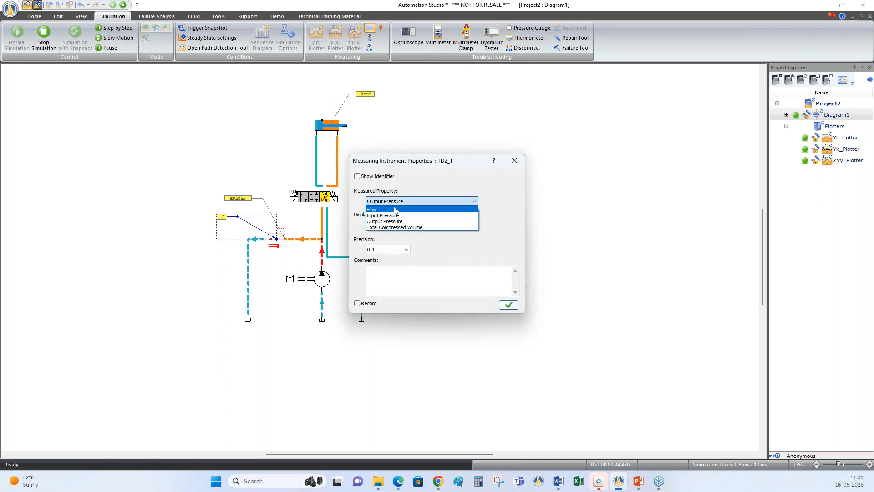
left_click(395, 208)
left_click(509, 304)
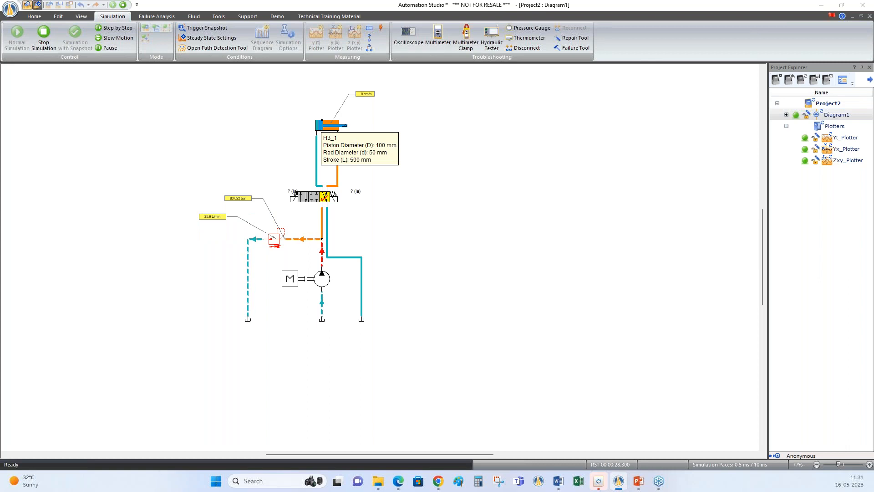
Check the pump drive's speed setting and the pump's displacement setting against the relief valve's flow
left_click(328, 283)
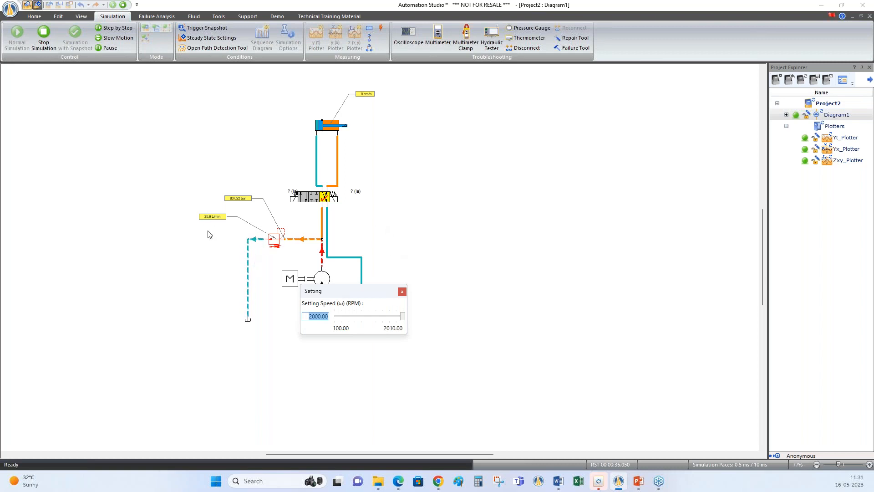
left_click(381, 217)
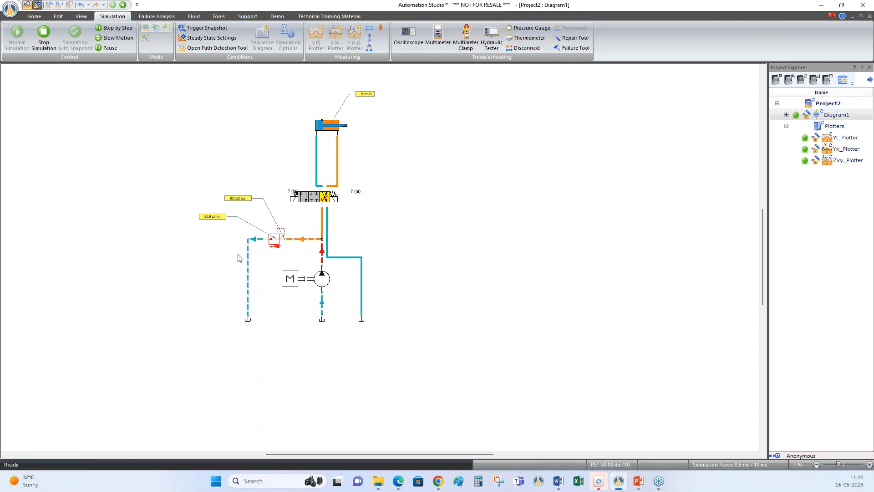
left_click(324, 283)
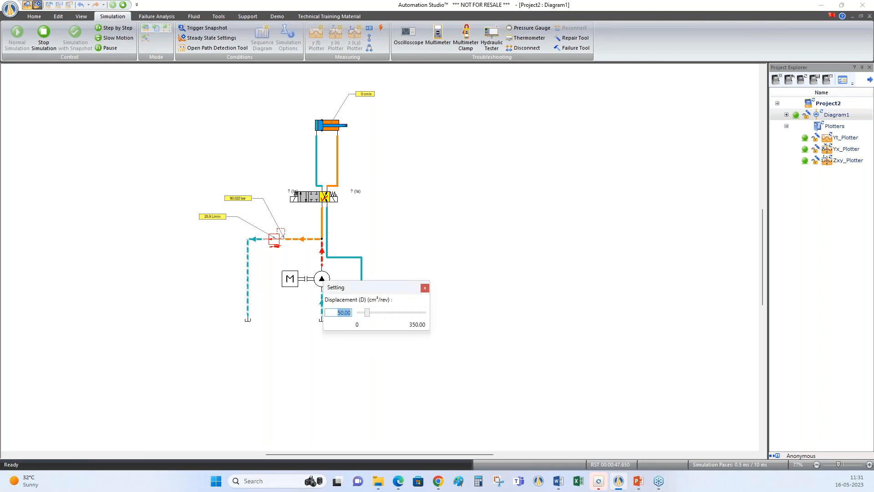
left_click(442, 240)
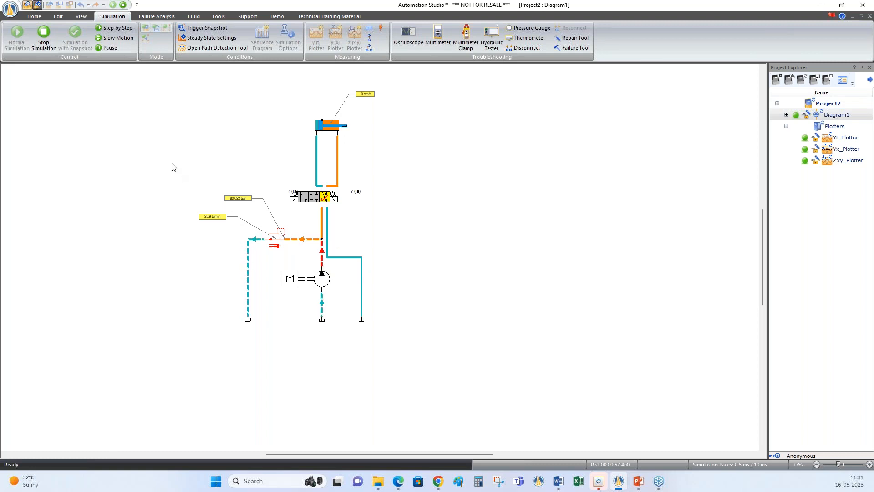
Stop the simulation, preview the available hydraulic libraries and open Hydraulic - Sectional Components(Linked)
left_click(123, 5)
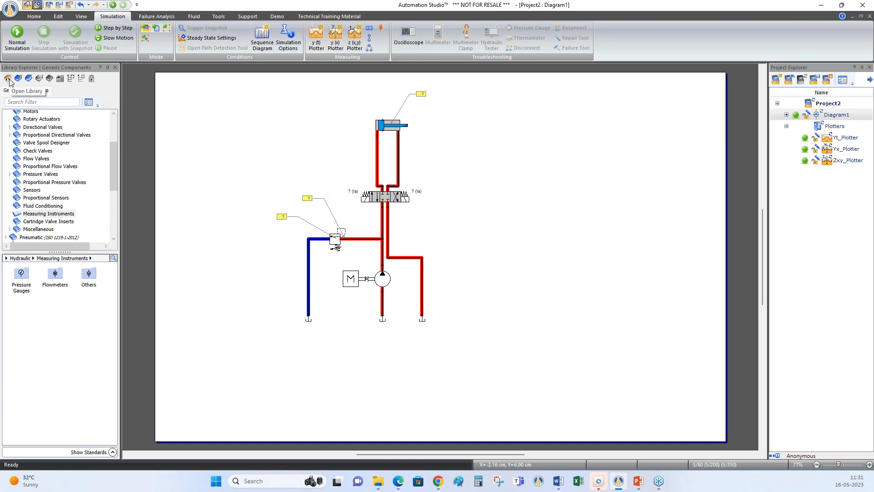
left_click(8, 80)
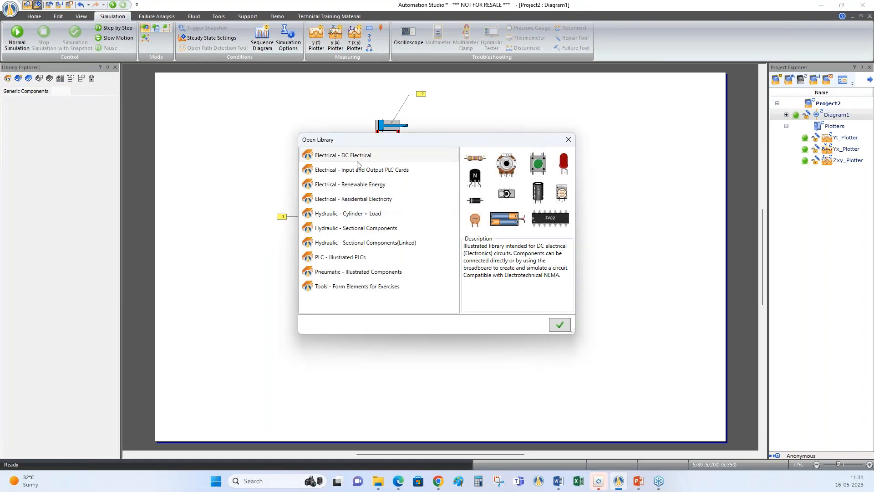
left_click(357, 214)
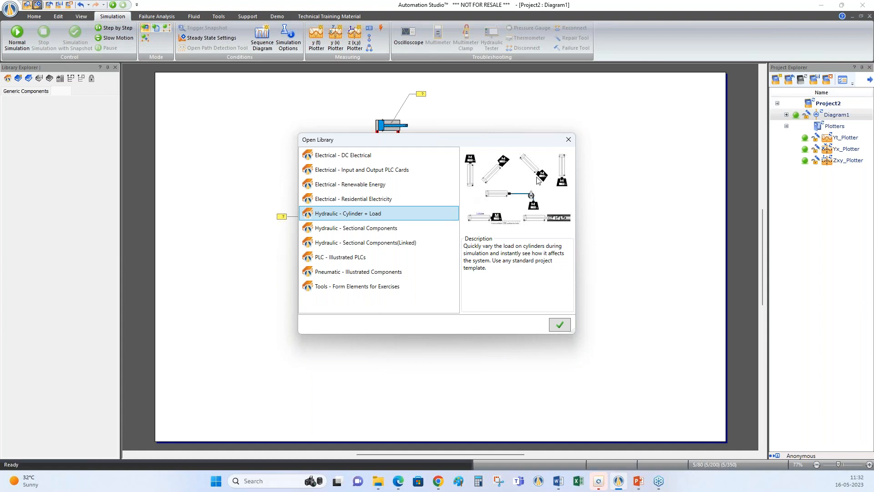
left_click(390, 229)
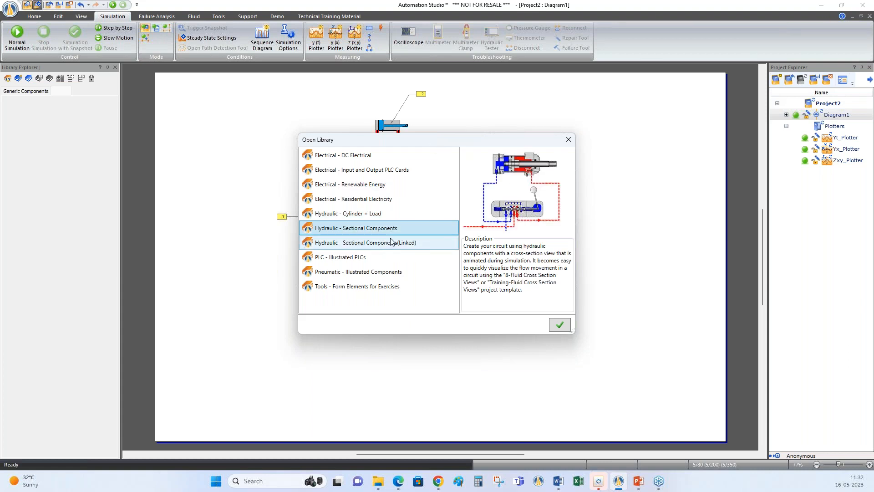
left_click(386, 243)
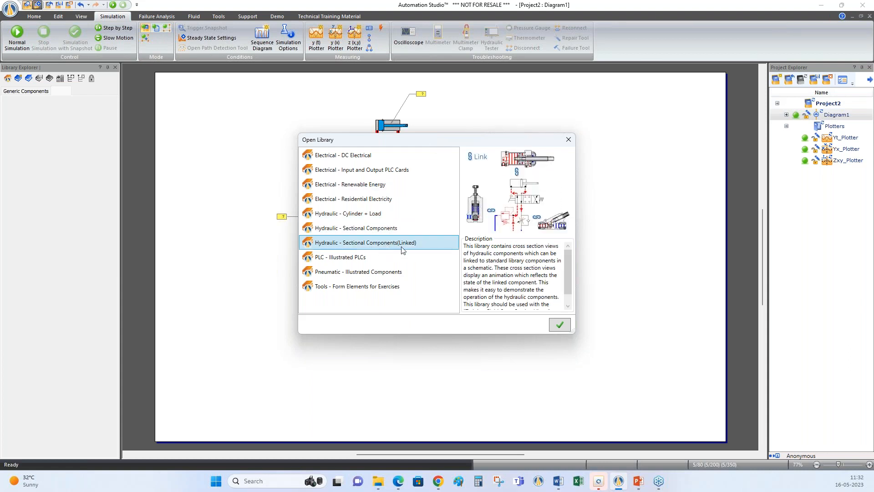
left_click_drag(456, 142, 431, 150)
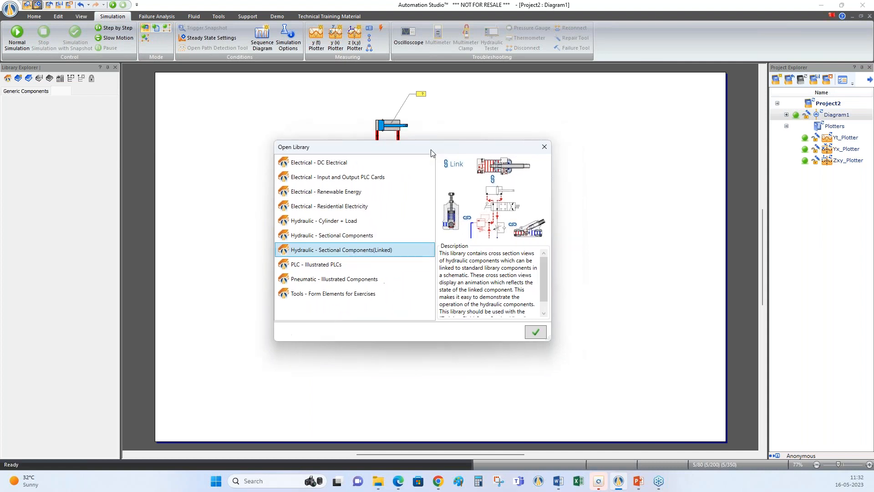
left_click(535, 332)
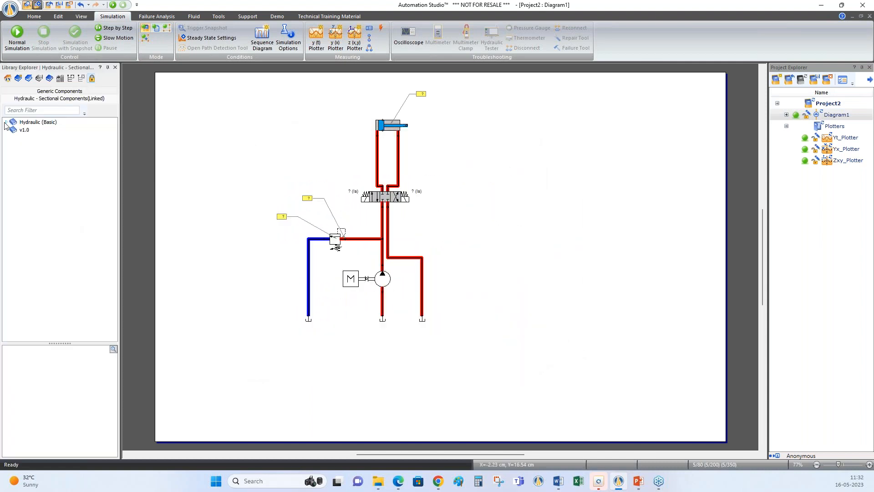
Place a Double Acting Cylinder With Cushion cross-section view from the basic hydraulic actuators to the right of the circuit's cylinder
left_click(6, 122)
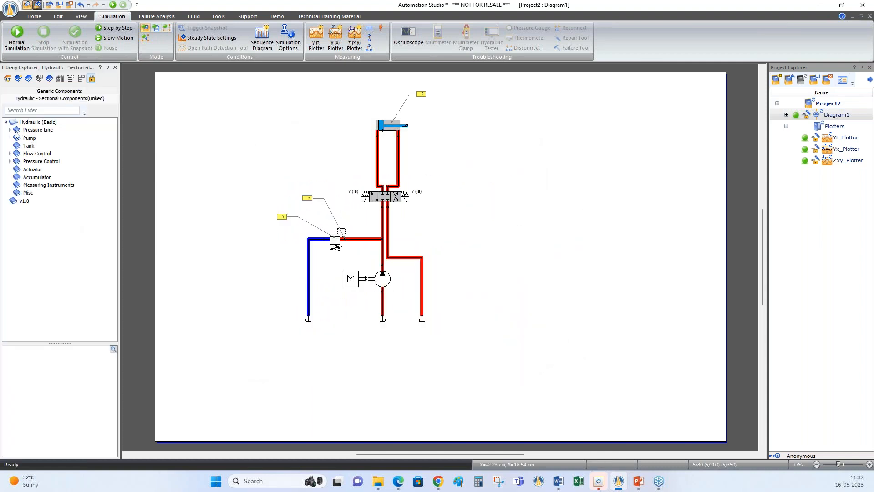
left_click(32, 169)
left_click_drag(55, 366, 552, 133)
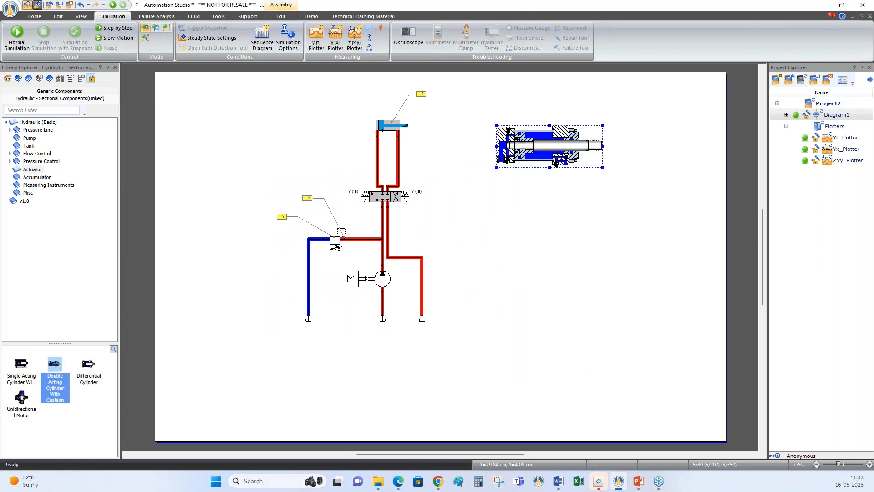
left_click(535, 197)
Associate the cross-section cylinder with circuit component A1, the Double-Acting Cylinder, and close its properties
double_click(547, 148)
left_click_drag(550, 75, 681, 81)
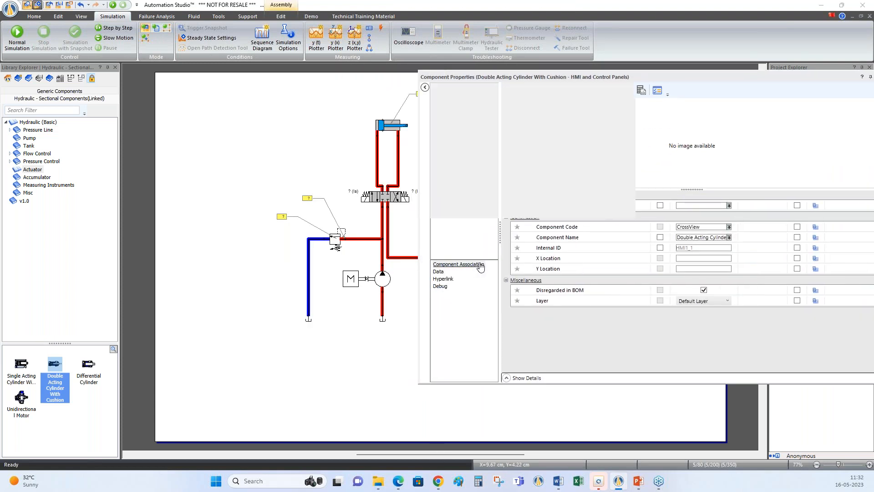
left_click(481, 266)
left_click(782, 137)
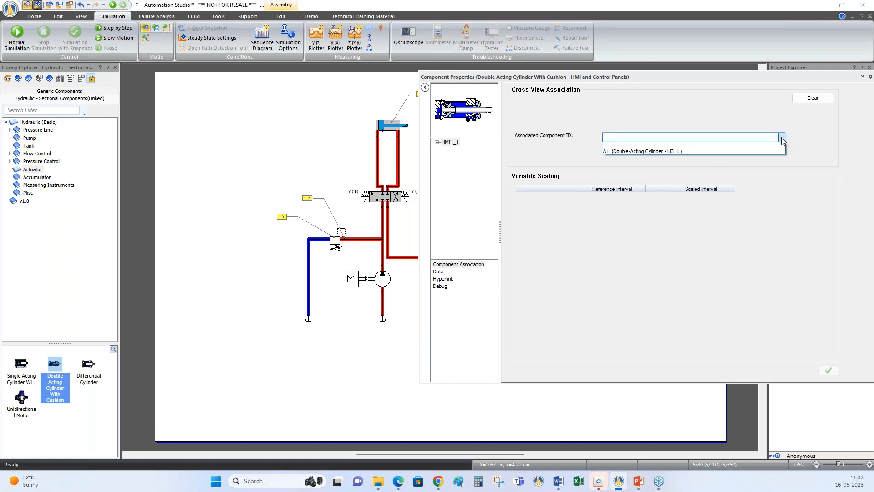
left_click(683, 149)
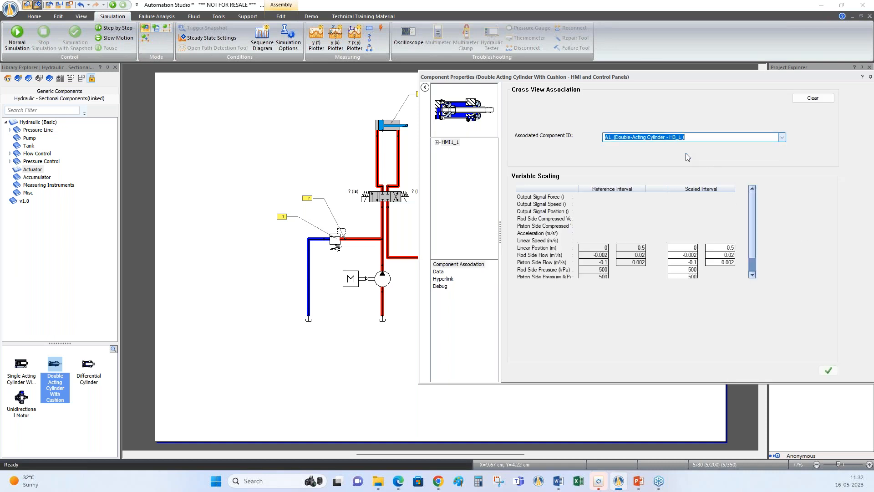
left_click(828, 370)
left_click_drag(805, 75, 742, 97)
left_click(816, 99)
left_click(445, 200)
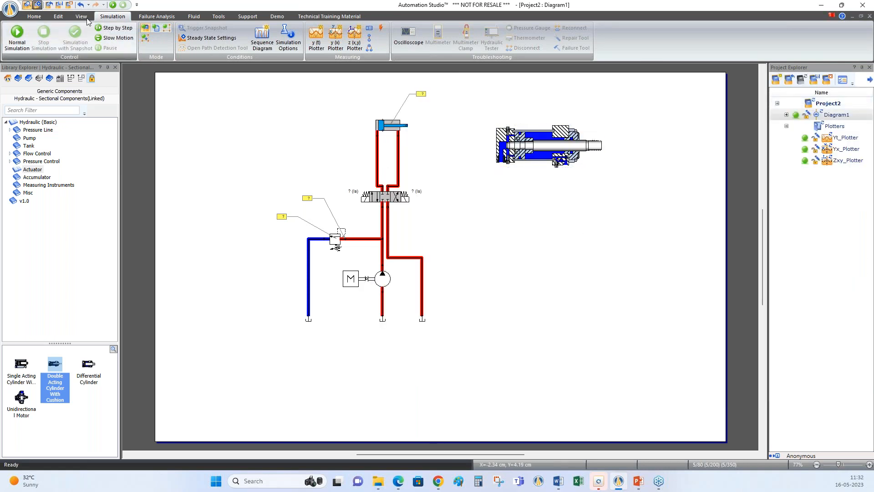
Run the simulation and shift the 4/3 valve both ways to animate the linked cross-section cylinder through extension and retraction
left_click(113, 6)
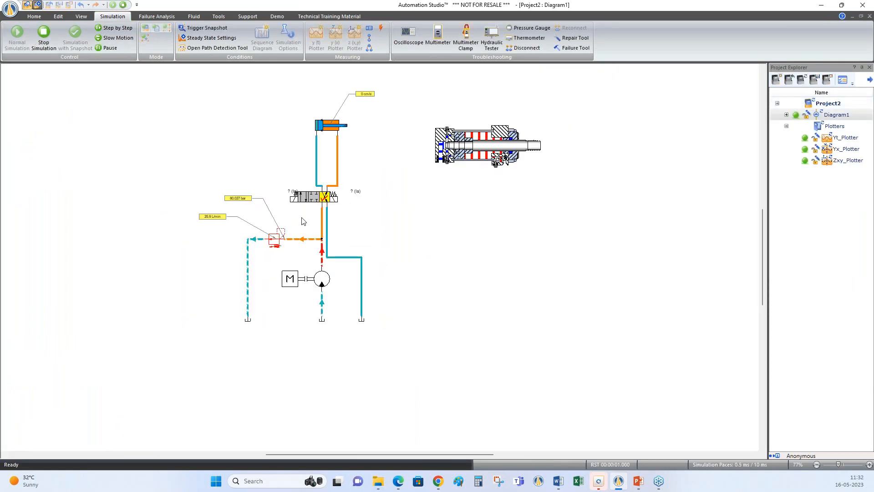
left_click(296, 197)
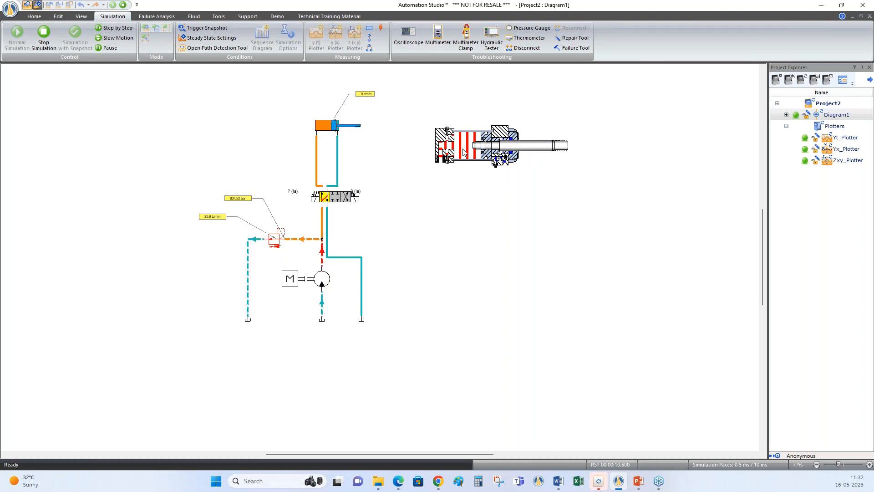
left_click(346, 197)
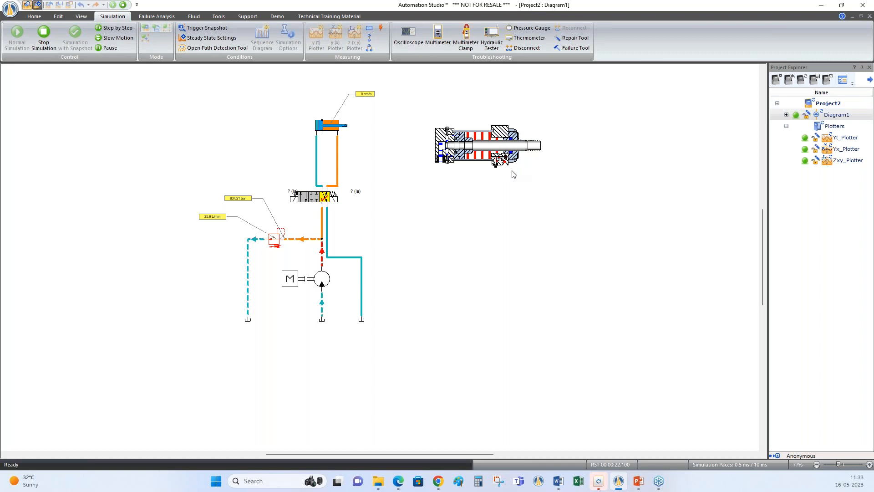
Stop the simulation and open the Hydraulic - Sectional Components library
left_click(123, 6)
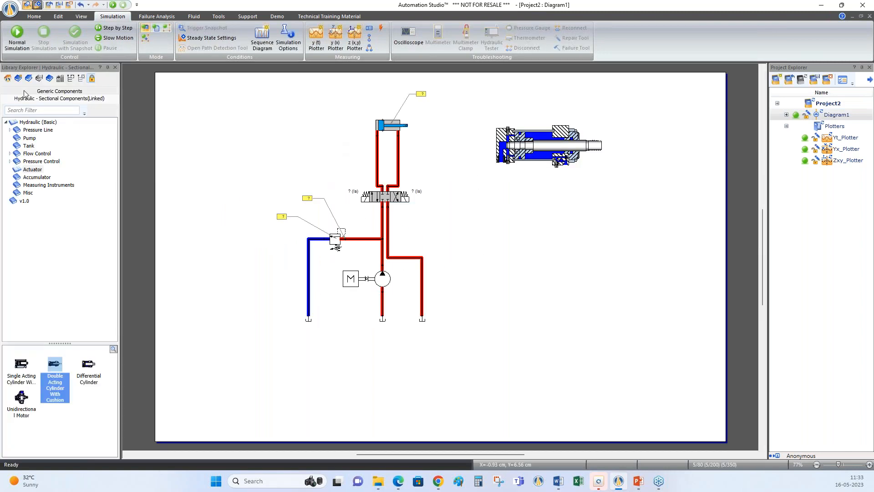
left_click(7, 80)
left_click(325, 243)
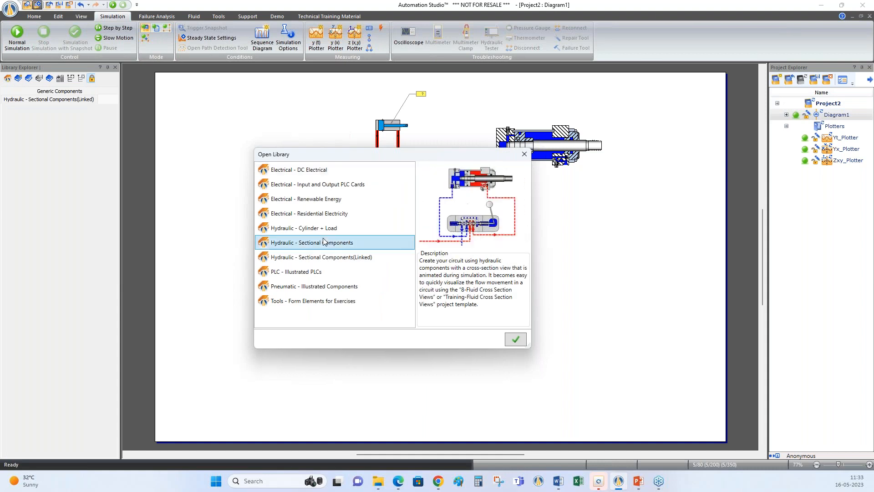
left_click(516, 339)
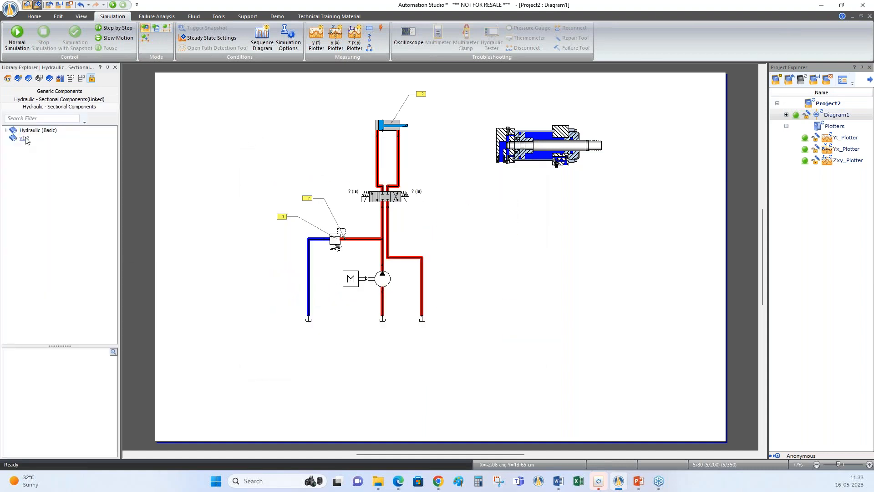
Place a Hydrostatic Reservoir from the basic hydraulic tanks in the empty area at the page's lower right
left_click(7, 131)
left_click(29, 138)
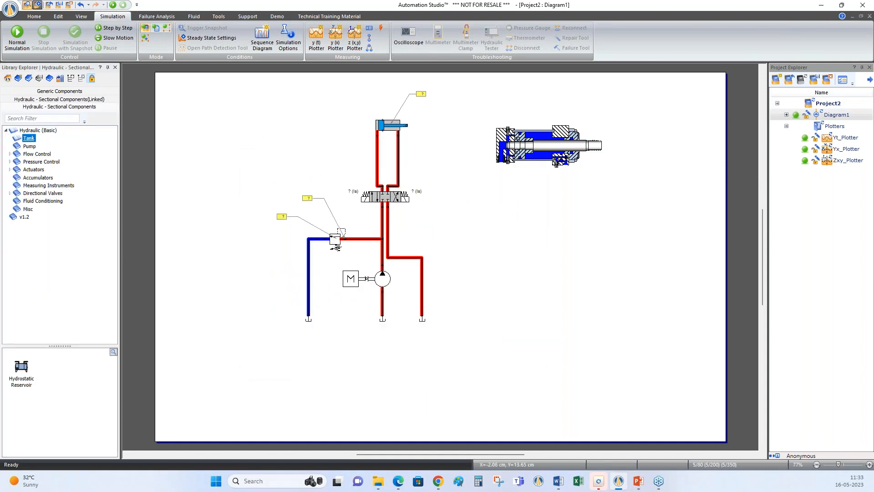
left_click(21, 369)
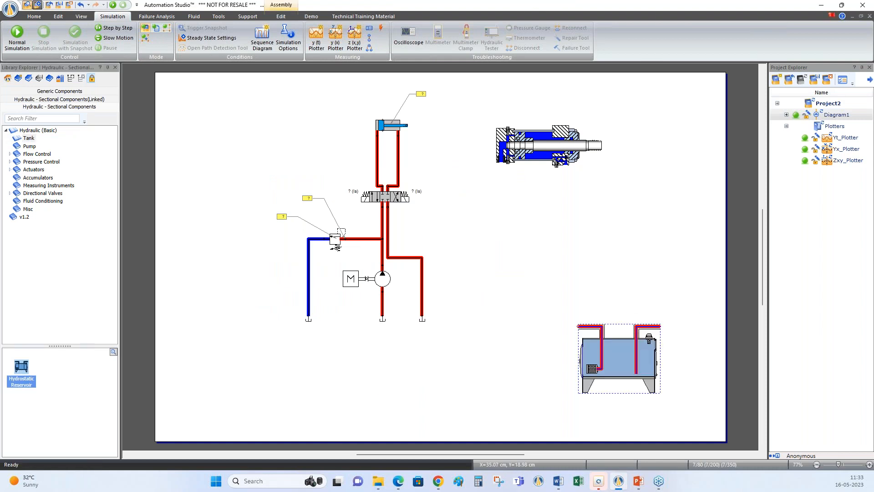
Move the whole schematic circuit to the page's left side and bring the linked cross-section cylinder up beside its schematic cylinder
left_click_drag(185, 86, 482, 357)
left_click_drag(421, 300, 318, 308)
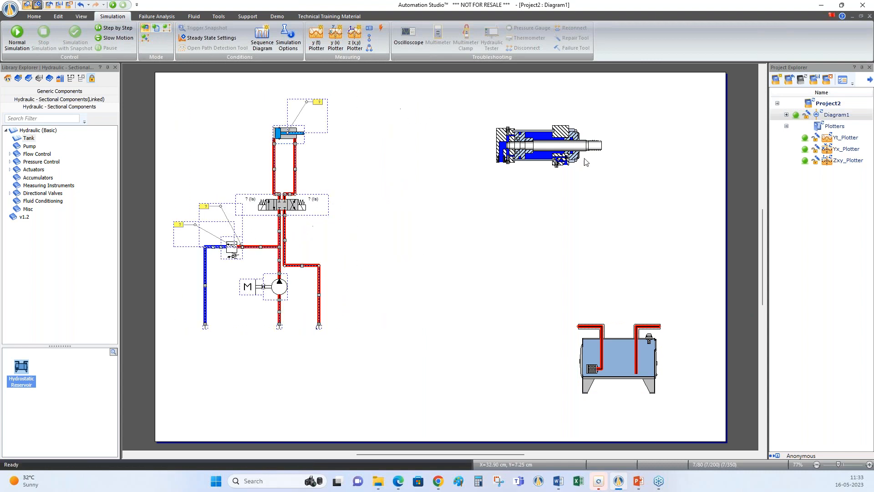
left_click_drag(521, 150, 347, 106)
left_click(637, 388)
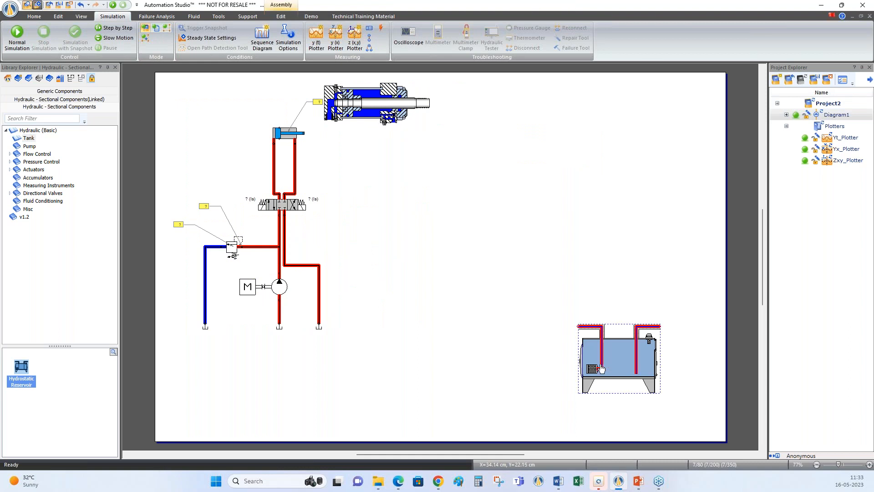
Show the connection port names on the diagram and shift the reservoir slightly left
left_click(81, 17)
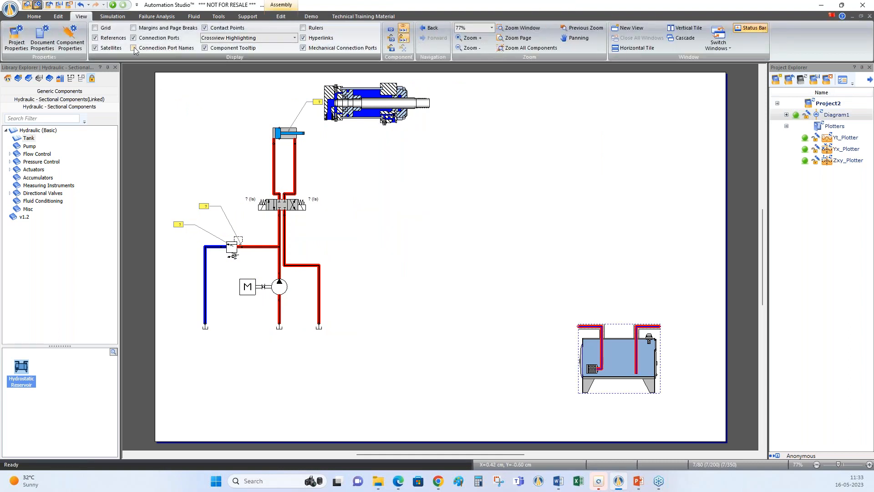
left_click(134, 48)
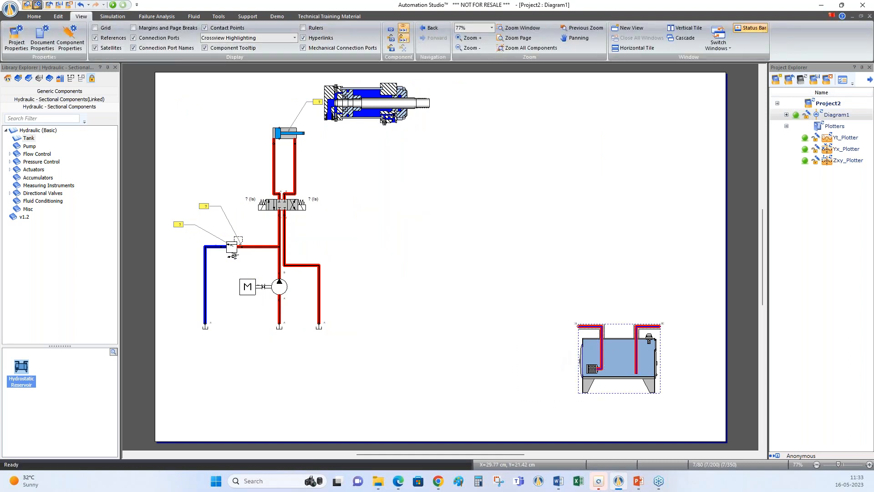
left_click_drag(589, 327, 527, 334)
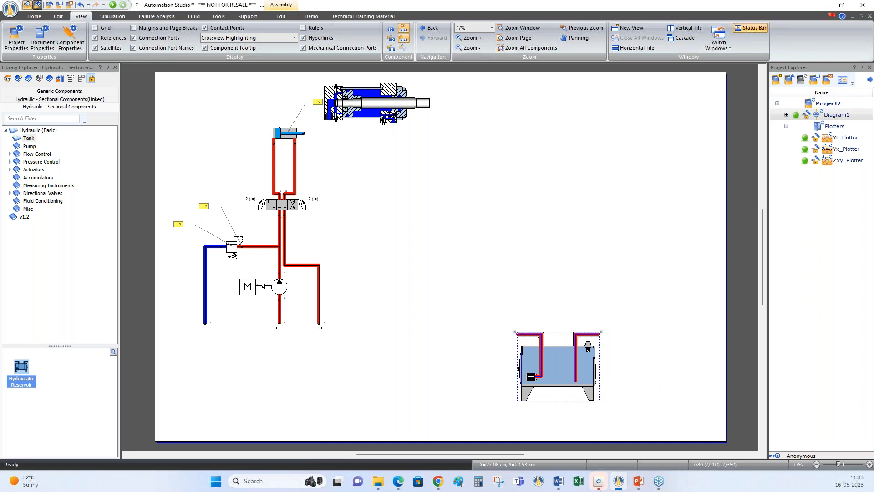
Place a sectional Unidirectional Gear Pump directly above the reservoir
double_click(30, 154)
left_click(29, 146)
left_click_drag(21, 367, 552, 260)
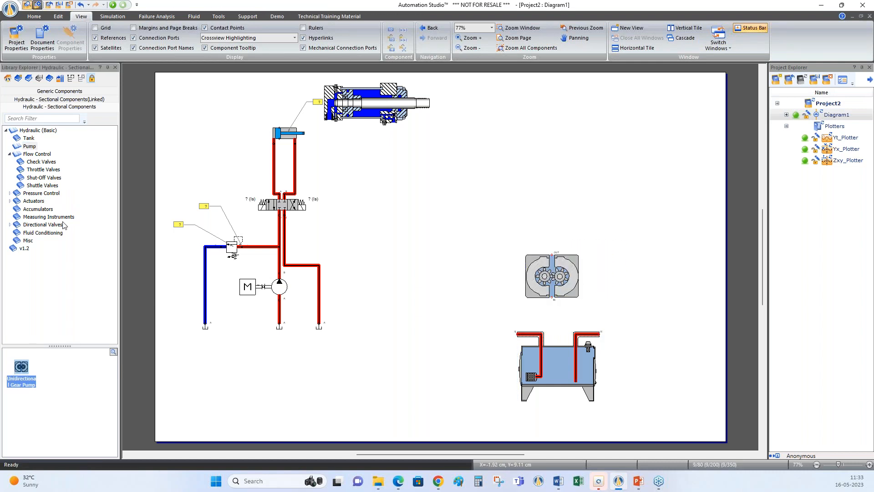
Place a sectional Double Acting Cylinder With Cushion well above the gear pump, near the page's upper edge
double_click(34, 200)
left_click(36, 209)
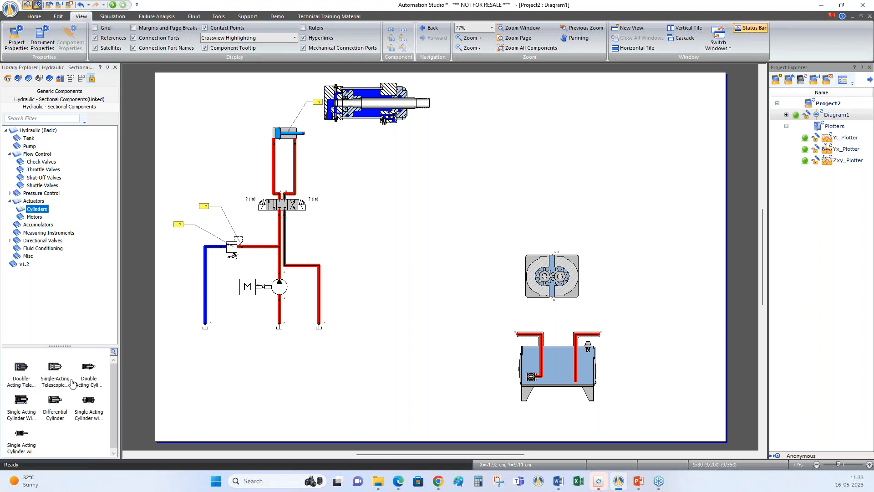
left_click(89, 374)
left_click_drag(90, 374, 559, 109)
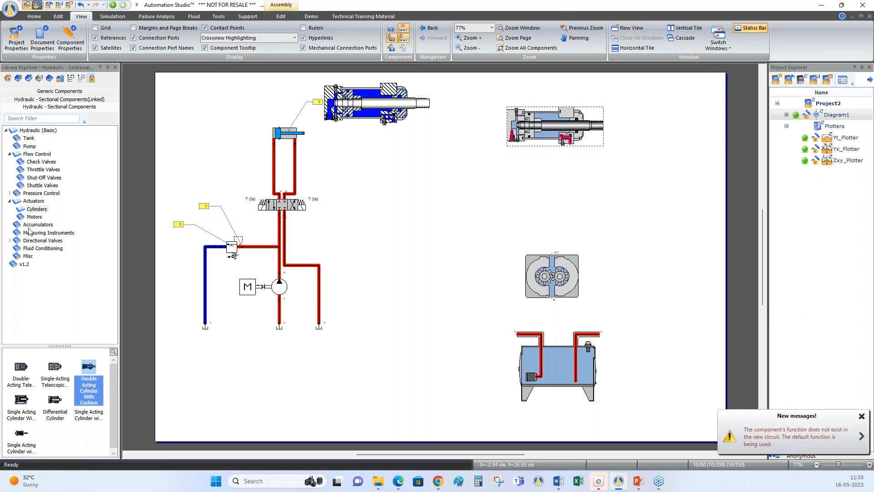
Place a Solenoid Controlled 4/2 Way Directional Valve from the ON/OFF directional valves between the sectional cylinder and the gear pump
left_click(10, 240)
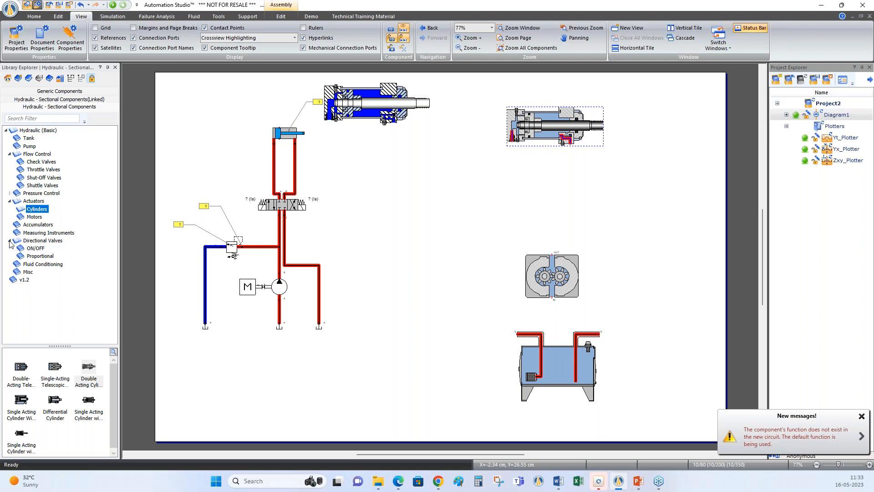
left_click(36, 248)
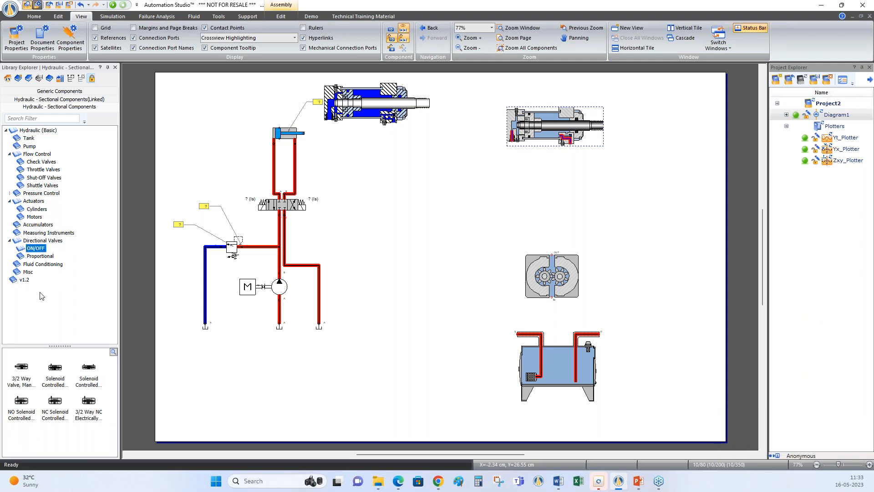
left_click(55, 379)
left_click_drag(56, 379, 564, 182)
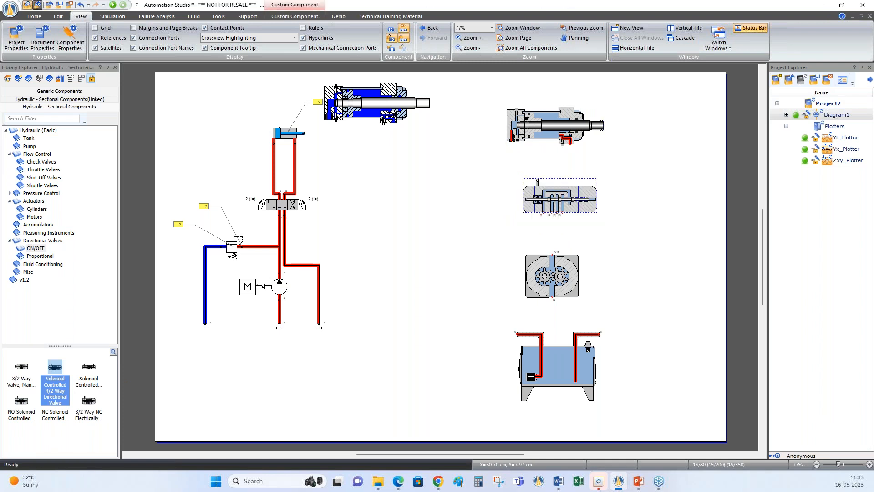
left_click(633, 256)
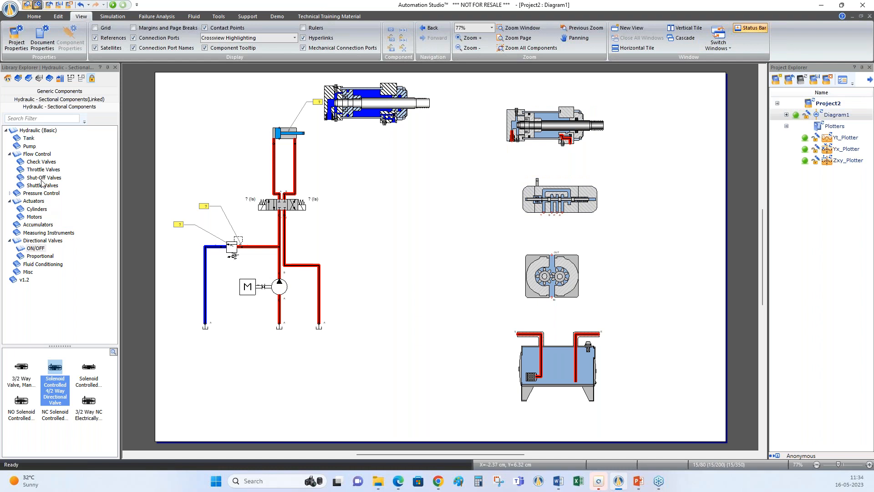
Place a sectional Relief Valve from the pressure control components to the left of the gear pump
left_click(10, 193)
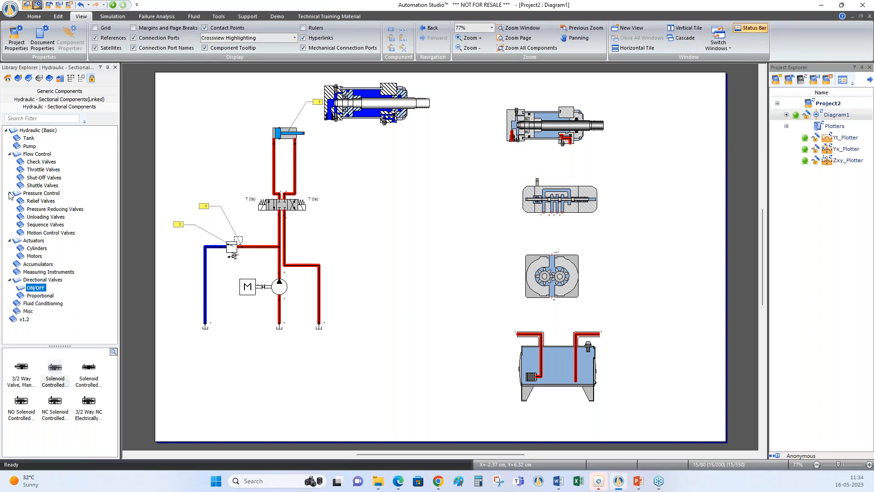
left_click(36, 202)
left_click_drag(55, 369, 435, 255)
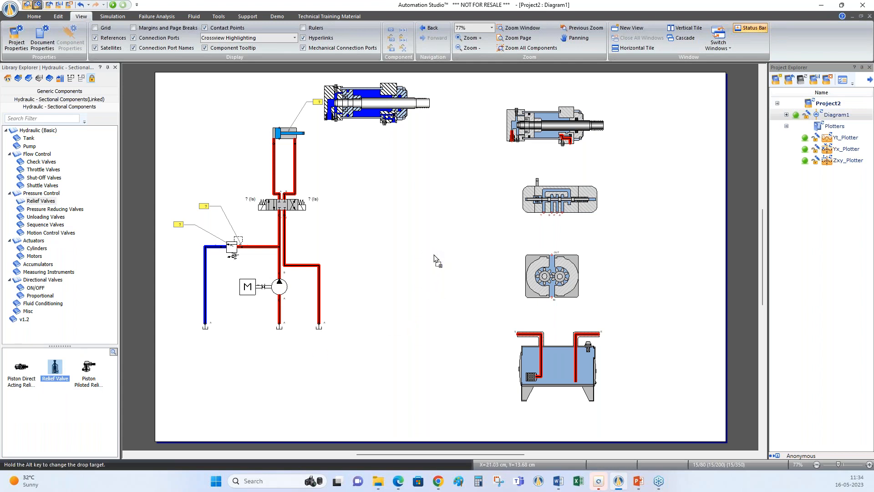
Connect the reservoir's suction port to the gear pump inlet and the pump outlet to the directional valve's pressure port
mouse_move(518, 337)
left_mouse_down()
mouse_move(484, 326)
mouse_move(530, 317)
mouse_move(552, 300)
left_mouse_up()
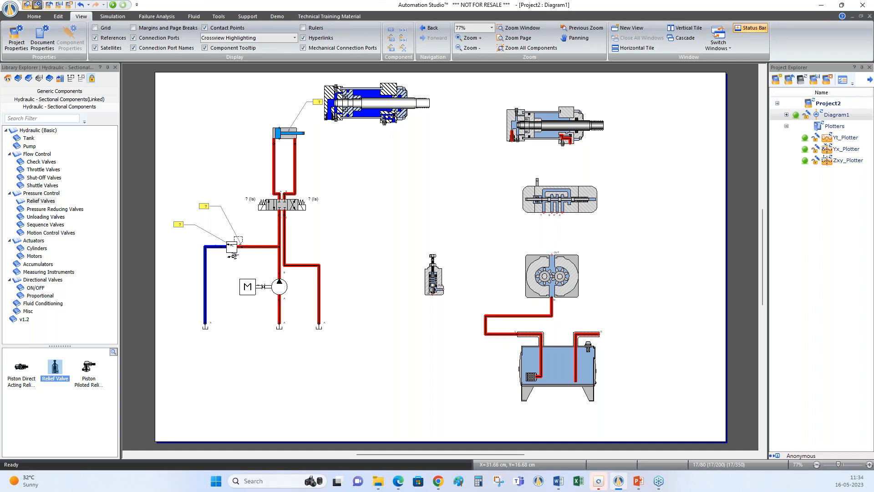
left_click_drag(552, 254, 555, 212)
Connect the relief valve between the pump outlet line and the reservoir's return port, and join the directional valve's tank port to that return line
left_click_drag(434, 294, 550, 235)
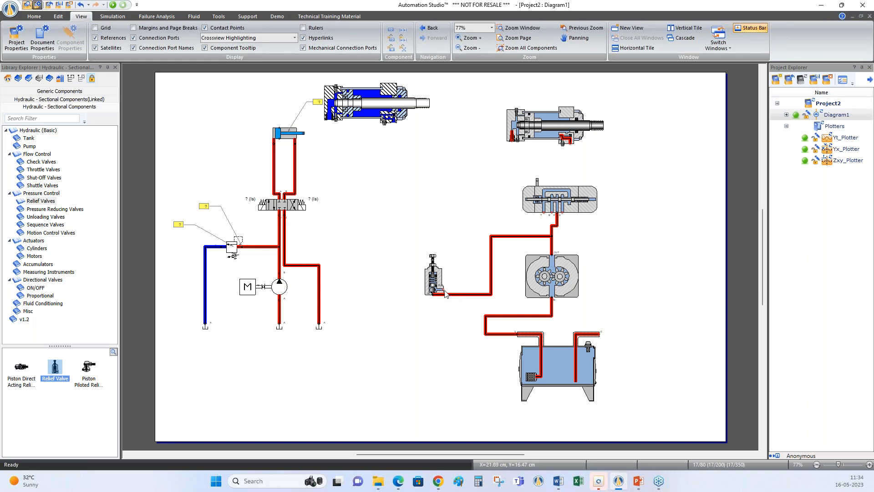
mouse_move(449, 288)
left_mouse_down()
mouse_move(453, 243)
mouse_move(384, 246)
mouse_move(391, 366)
mouse_move(416, 400)
mouse_move(647, 418)
mouse_move(654, 339)
mouse_move(600, 334)
left_mouse_up()
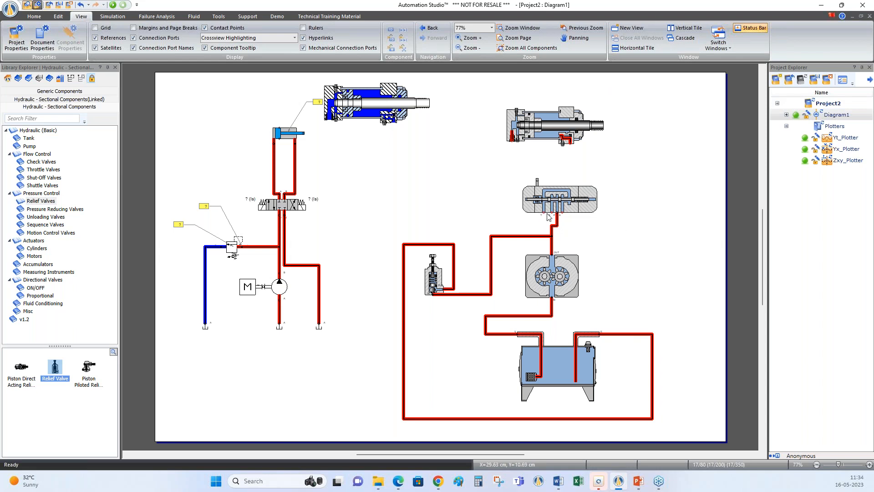
mouse_move(542, 213)
left_mouse_down()
mouse_move(567, 230)
mouse_move(608, 229)
mouse_move(632, 334)
left_mouse_up()
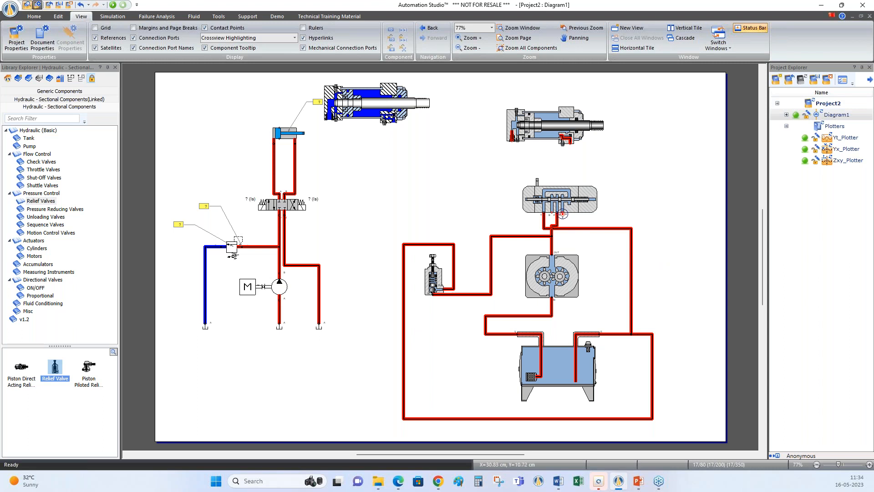
Connect the directional valve's two working ports to the cap-side and rod-side ports of the sectional cylinder
left_click(563, 214)
left_click(507, 144)
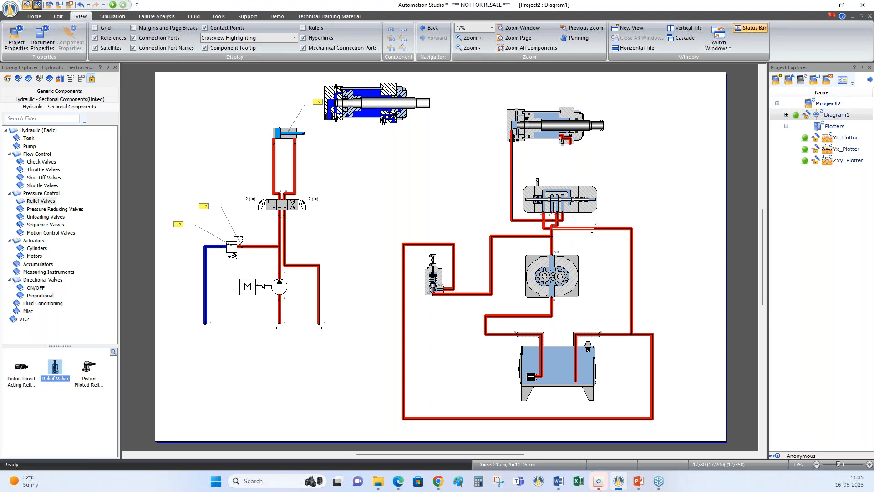
left_click(611, 223)
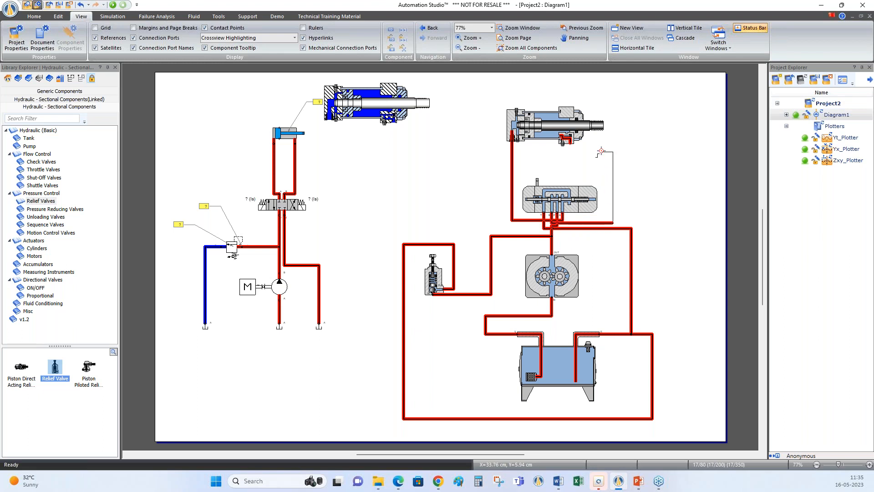
left_click(570, 152)
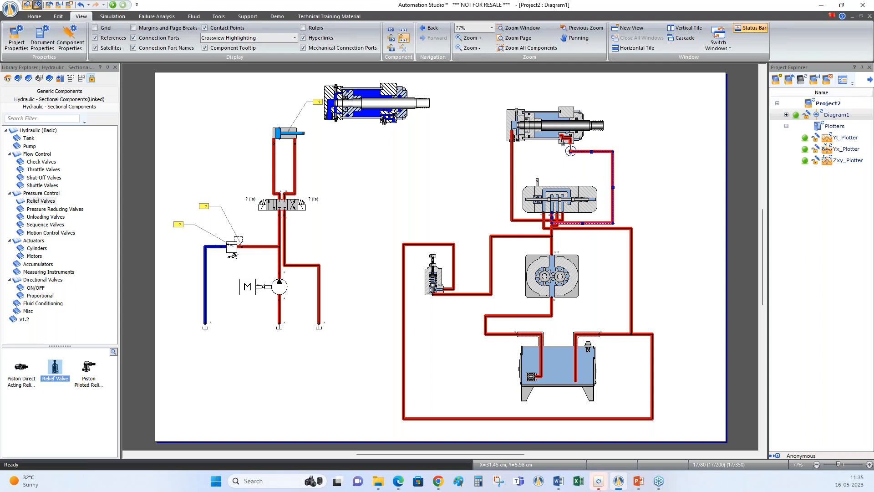
left_click(674, 174)
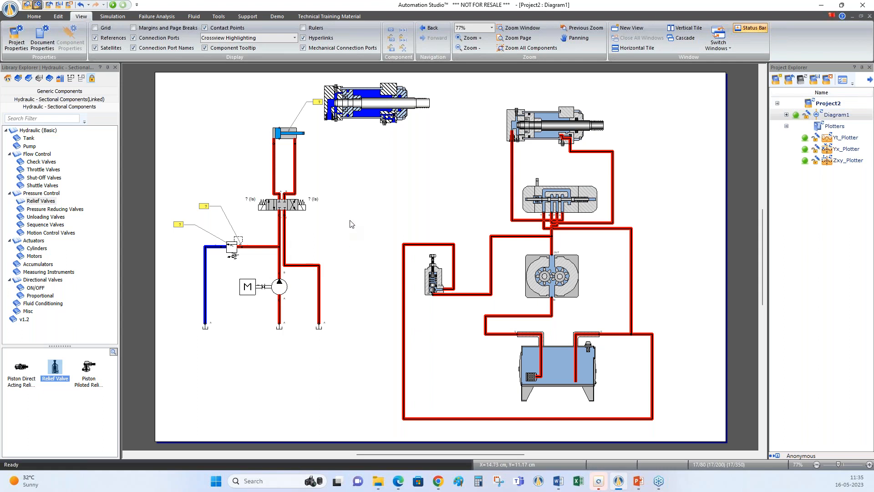
Place a Normally Open Push-Button from Electrical Control (JIC Standard) to the right of the sectional circuit with the alias Start
left_click(52, 92)
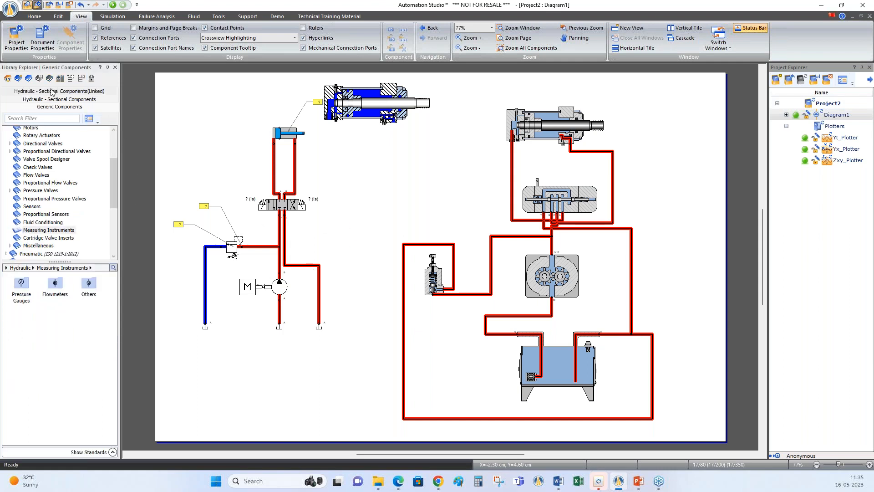
left_click_drag(115, 181, 111, 215)
left_click(55, 177)
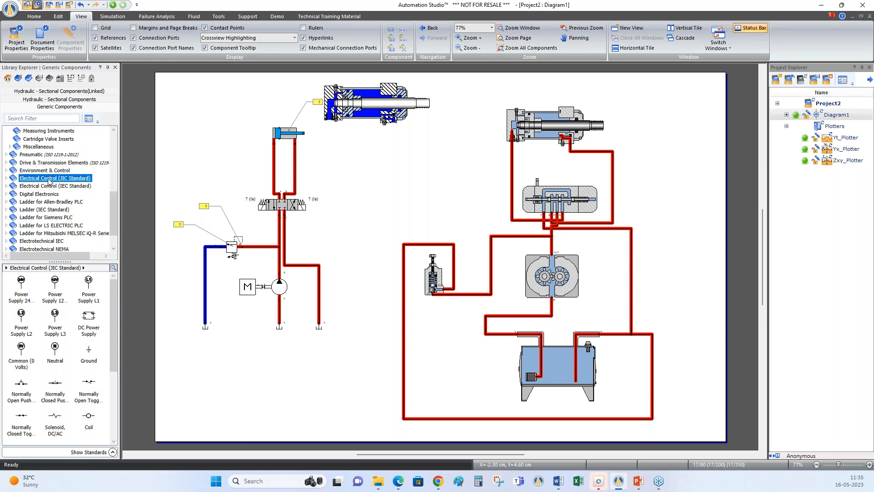
left_click_drag(21, 382, 684, 180)
type("Start")
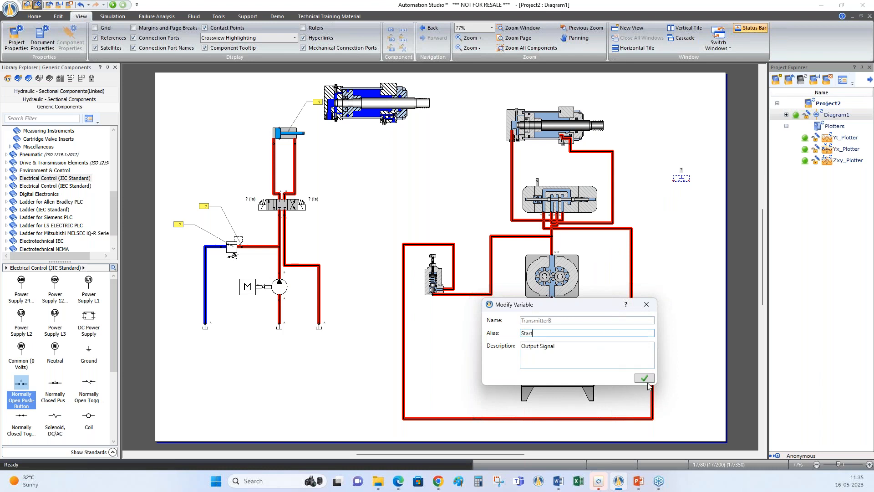
left_click(644, 378)
Associate the 4/2 directional valve's input signal with the push-button's Start output signal and close the valve's properties
left_click(555, 207)
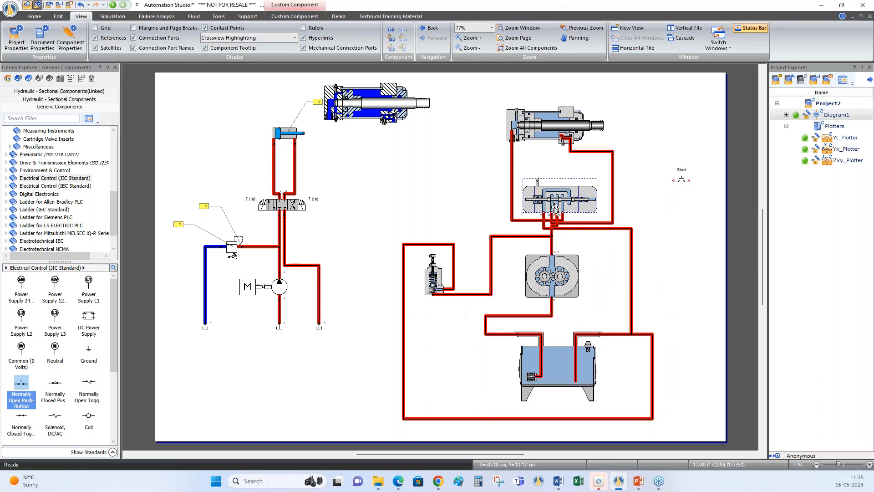
double_click(554, 207)
left_click(658, 153)
left_click(791, 307)
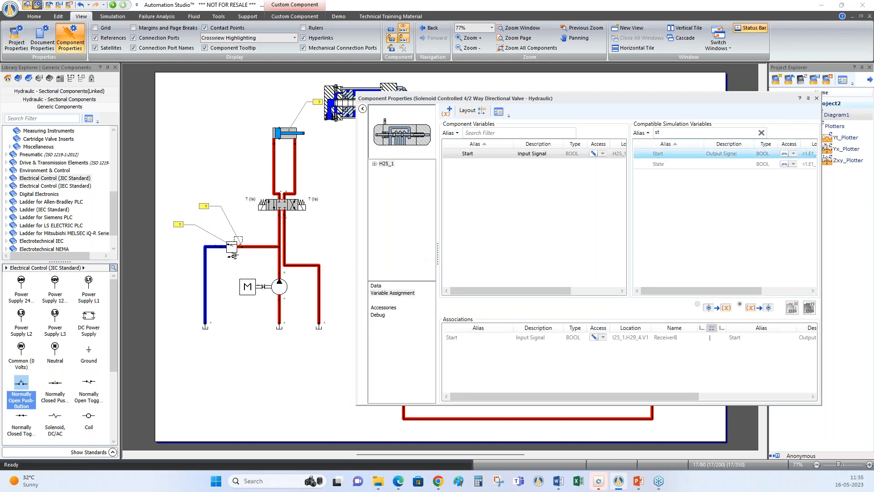
left_click(817, 99)
left_click(691, 237)
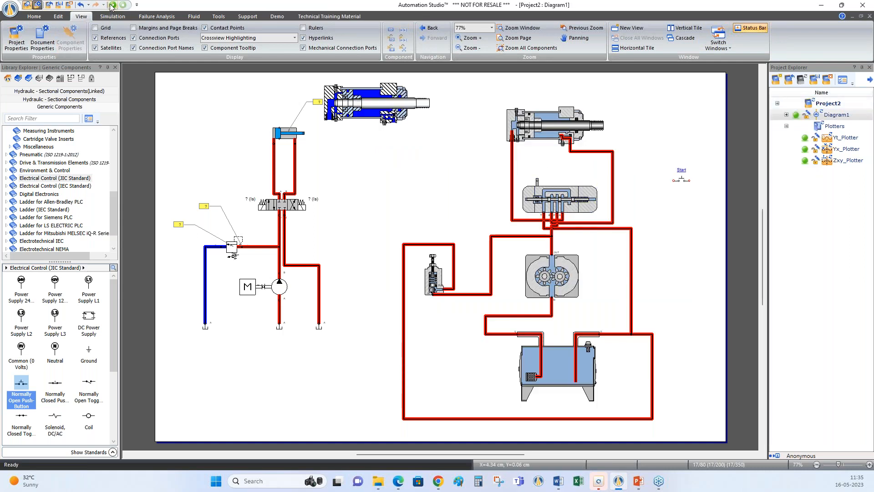
Run the simulation and actuate the Start push-button to shift the sectional directional valve and extend its cylinder
left_click(112, 6)
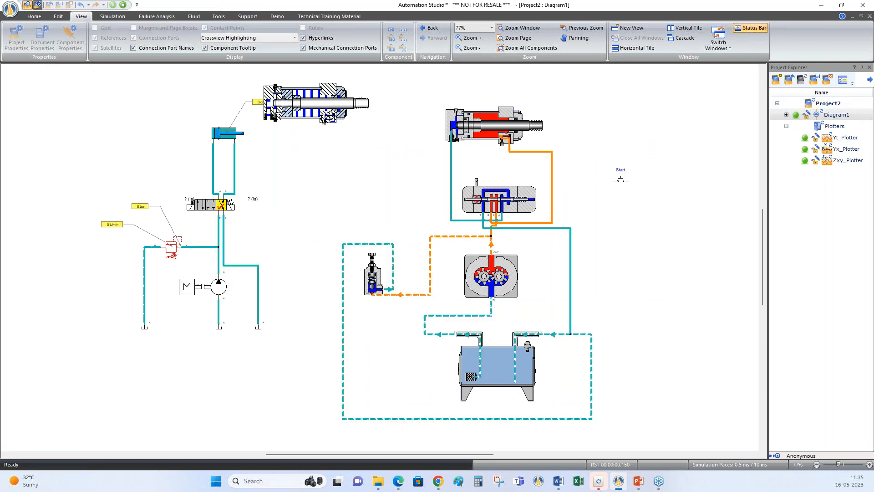
left_click(620, 181)
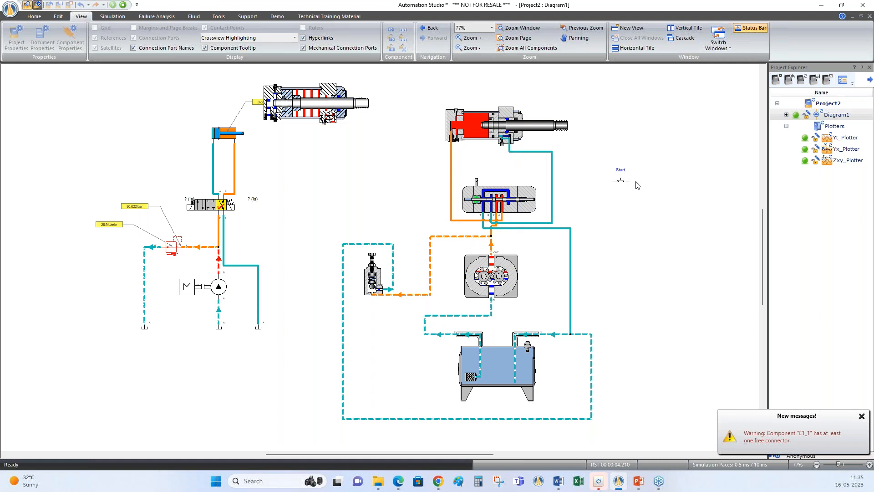
Actuate the Start push-button repeatedly to extend and retract the sectional cylinder, and stop the simulation
left_click(621, 182)
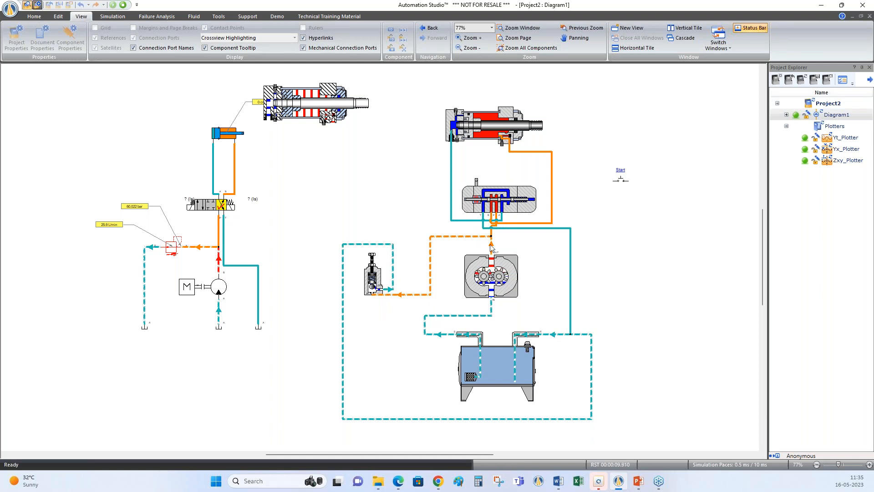
left_click(624, 189)
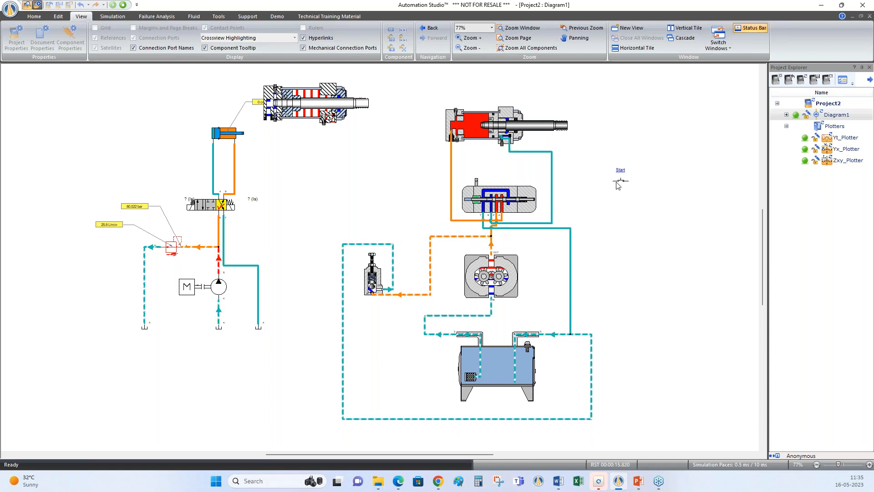
left_click(621, 185)
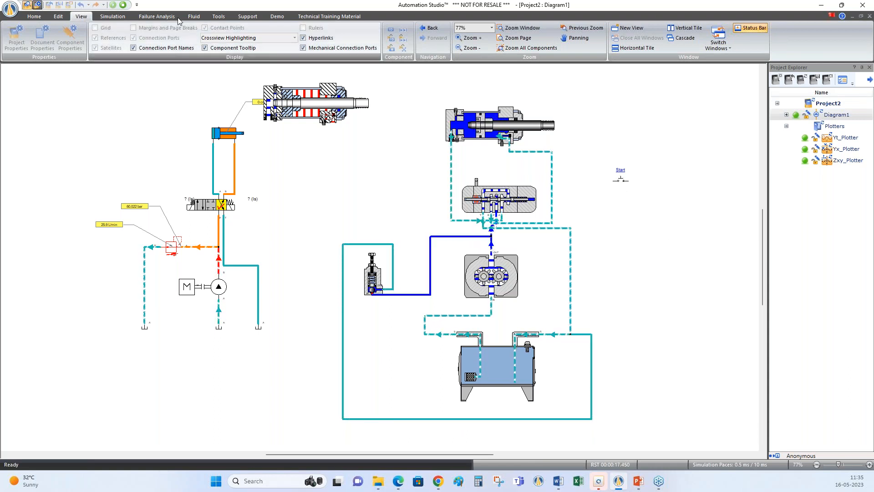
left_click(123, 5)
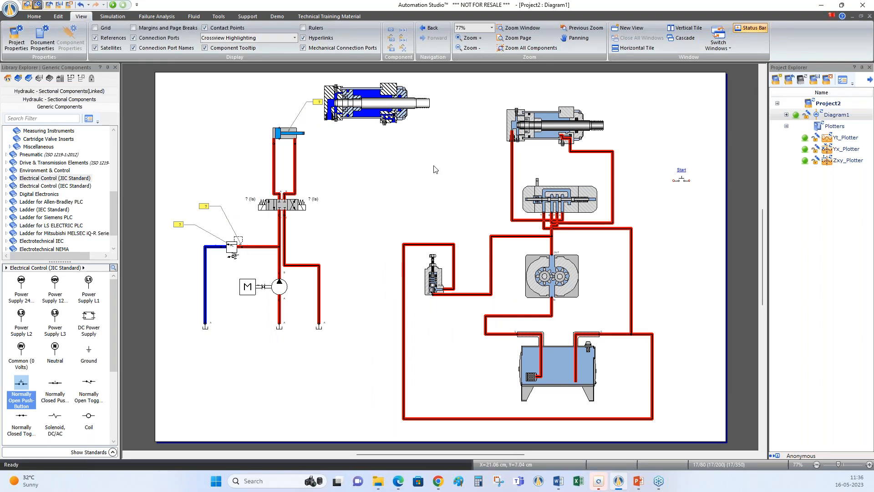
Open the Hydraulic Technical Books catalogue and reposition its window so that it is fully visible
left_click(346, 17)
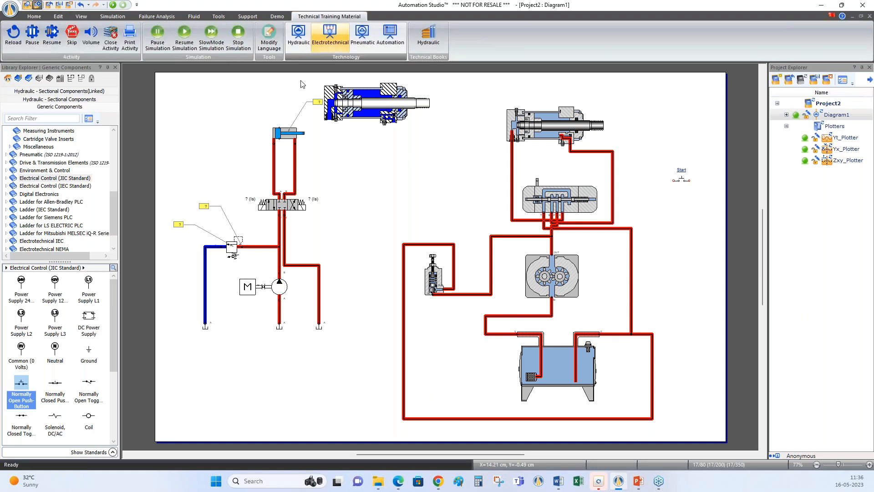
left_click(427, 41)
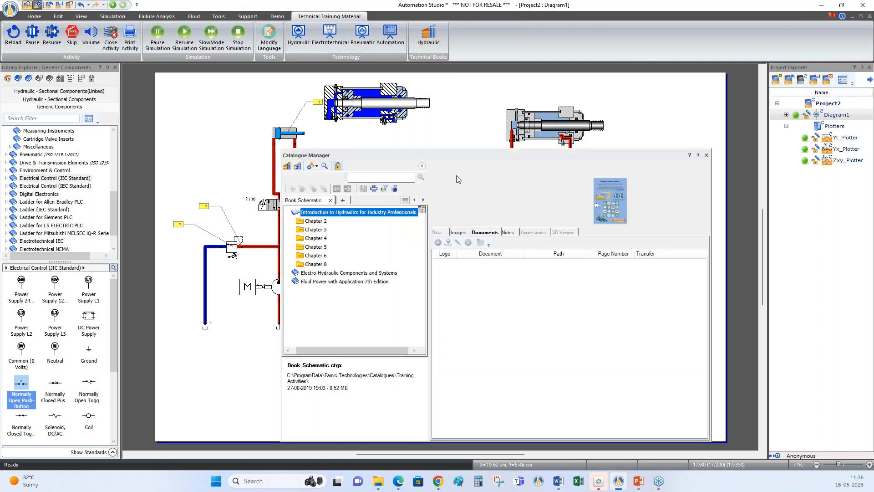
left_click_drag(486, 158, 429, 99)
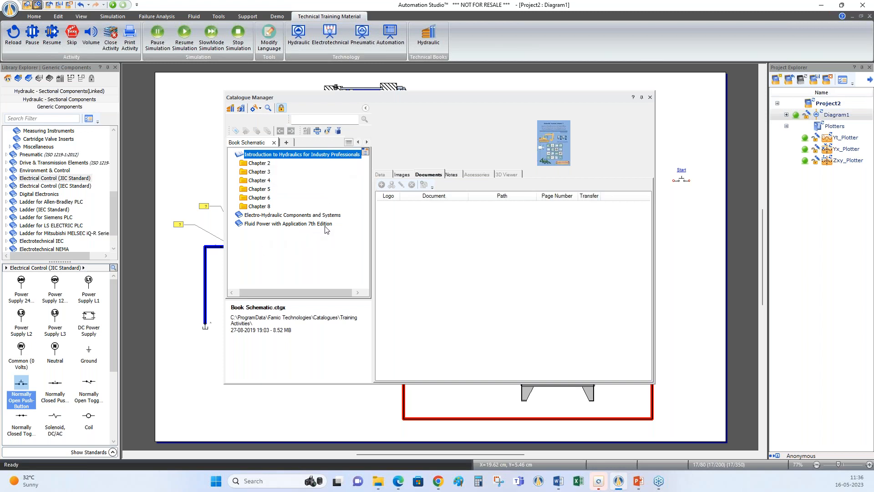
Preview schematic 2.28 from Chapter 2 of Introduction to Hydraulics for Industry Professionals, and close the preview
double_click(244, 163)
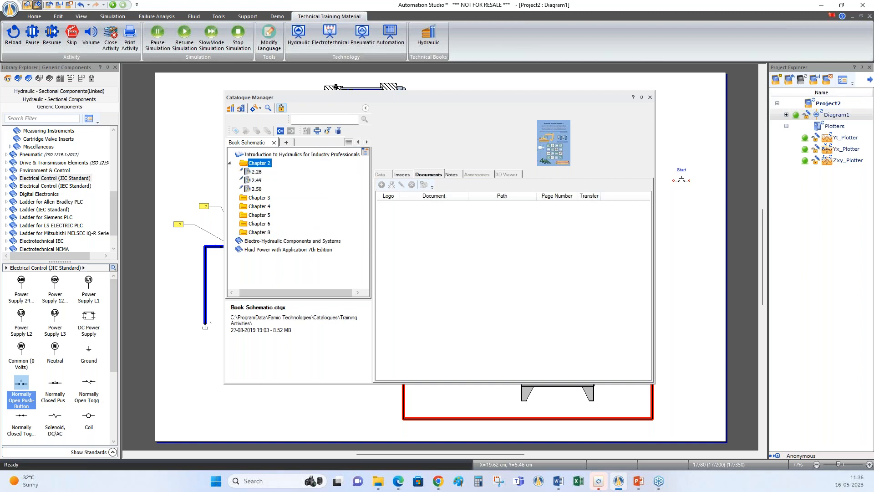
left_click(257, 172)
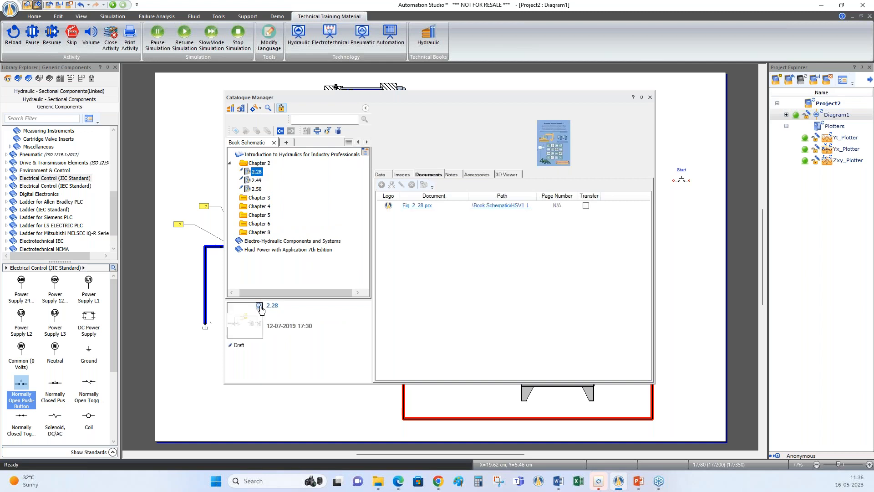
left_click(259, 307)
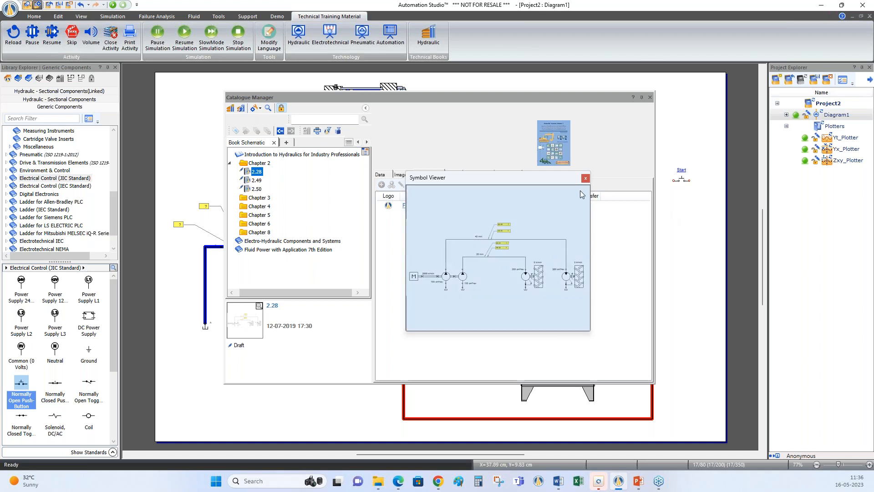
left_click(586, 178)
Open the Fig_2_49.prx project of schematic 2.49 from the catalogue and simulate it with the catalogue window moved off the circuit
left_click(257, 181)
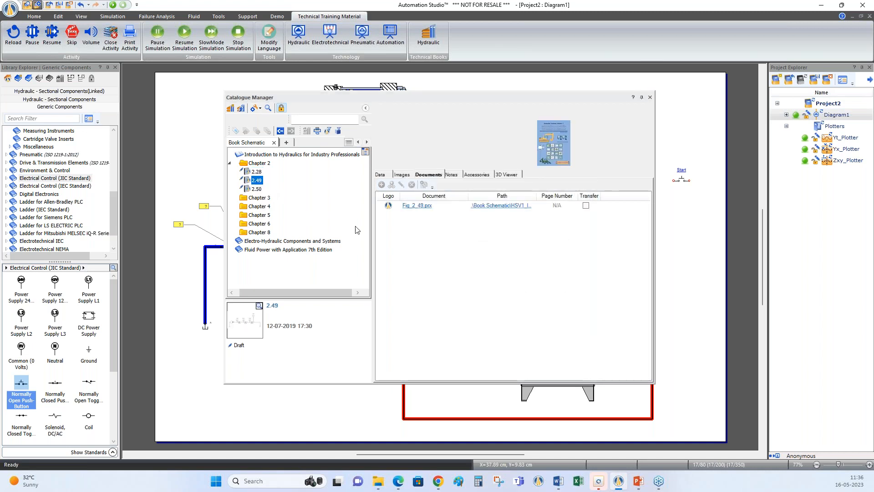
left_click(418, 206)
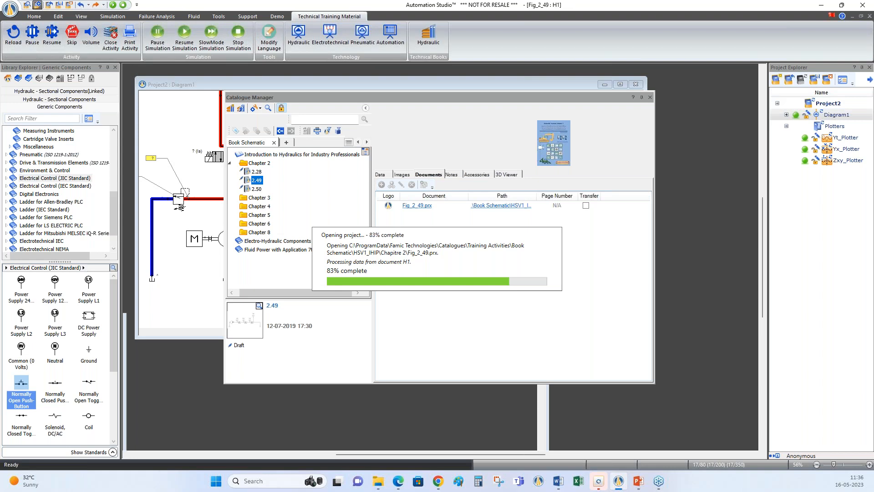
left_click_drag(578, 98, 537, 334)
right_click(586, 193)
left_click(624, 274)
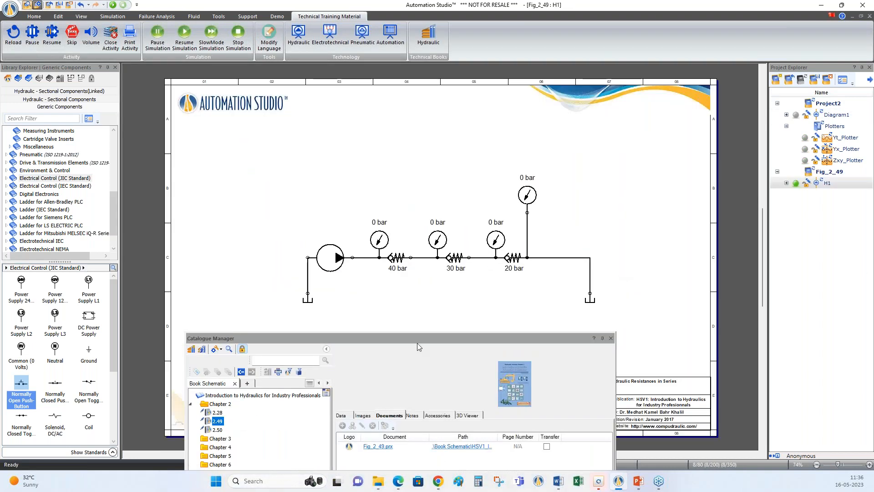
left_click_drag(423, 341, 238, 338)
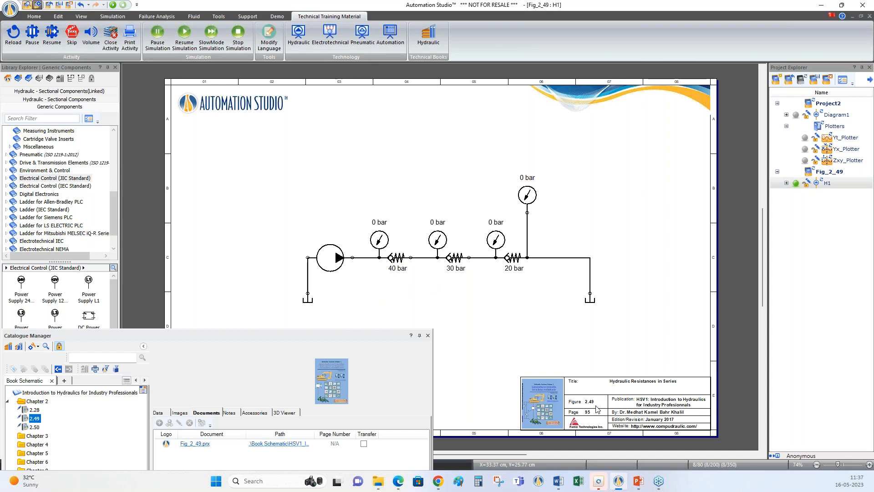
left_click(112, 5)
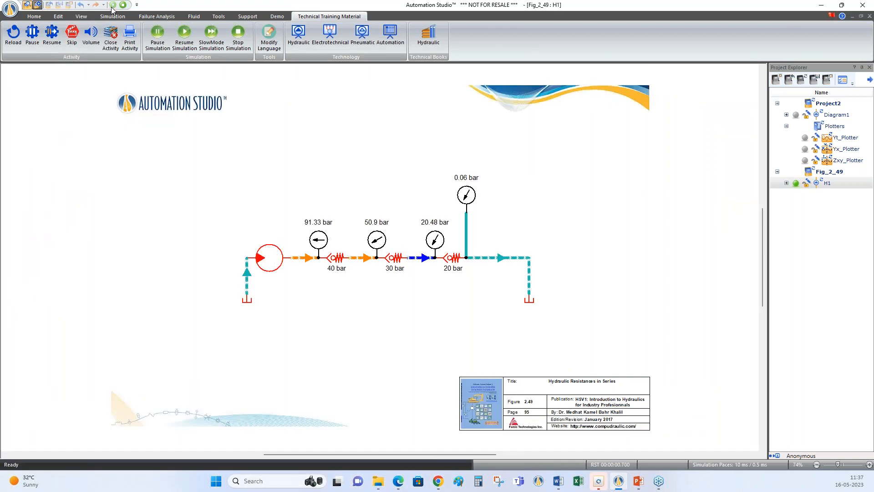
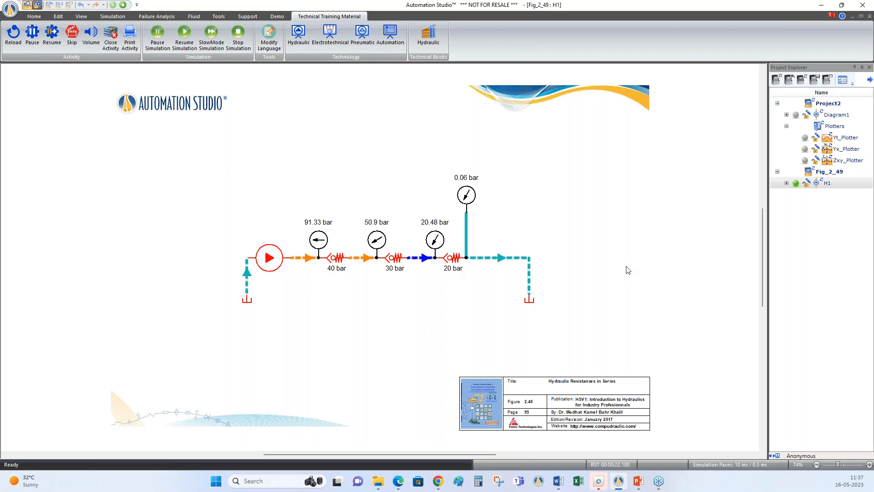
Set the cracking pressure of the 20 bar check valve to 0 bar during the simulation, and stop the simulation
left_click(452, 267)
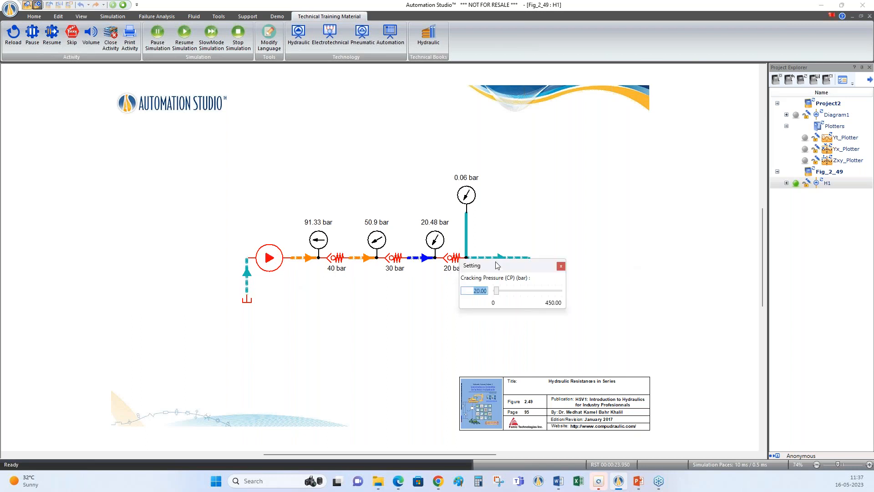
left_click_drag(602, 236, 596, 237)
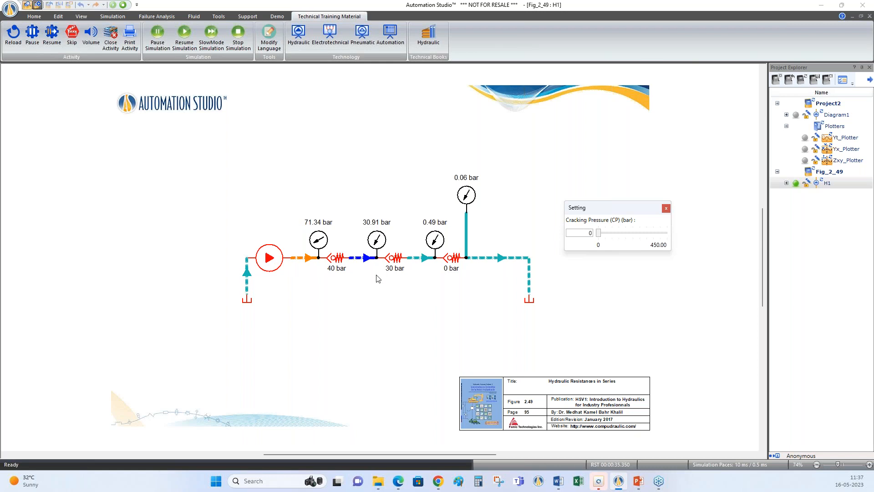
left_click(666, 208)
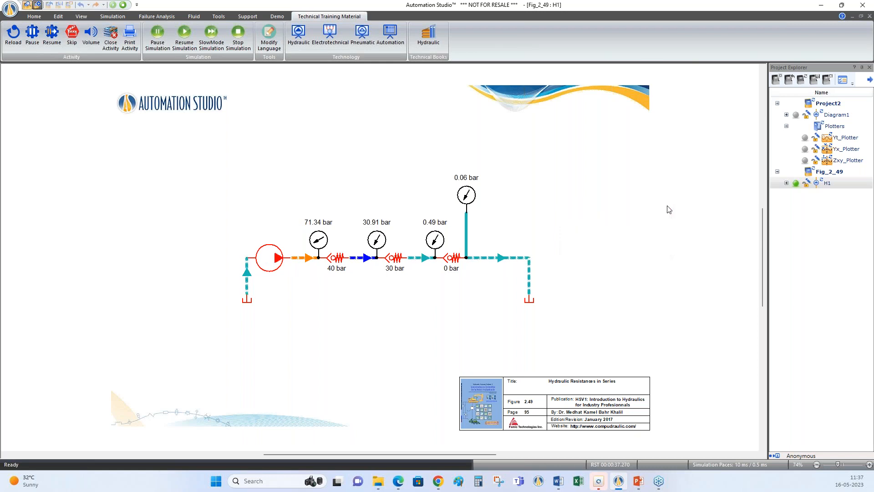
left_click(123, 5)
Open the Fig_2_50.prx project of schematic 2.50 from the catalogue and simulate it with the catalogue window moved off the circuit
mouse_move(312, 308)
left_mouse_down()
mouse_move(426, 145)
mouse_move(419, 120)
left_mouse_up()
left_click(217, 212)
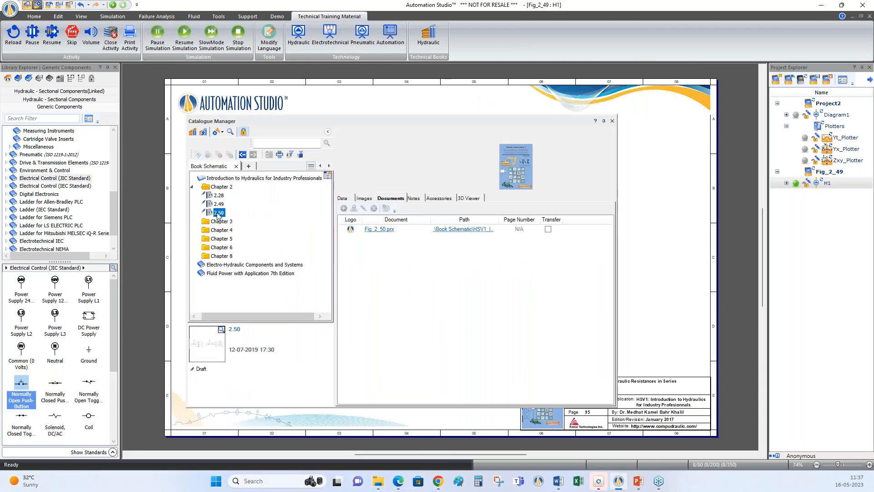
left_click(382, 229)
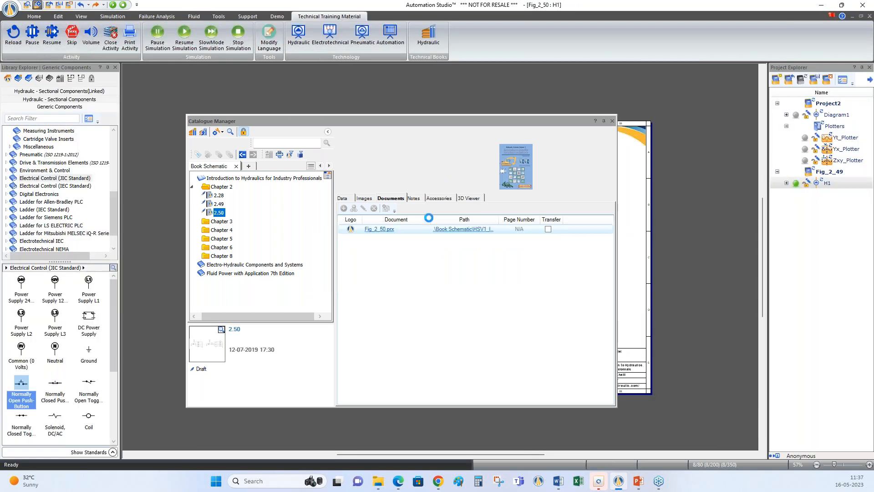
left_click_drag(532, 121, 323, 362)
right_click(560, 175)
left_click(597, 259)
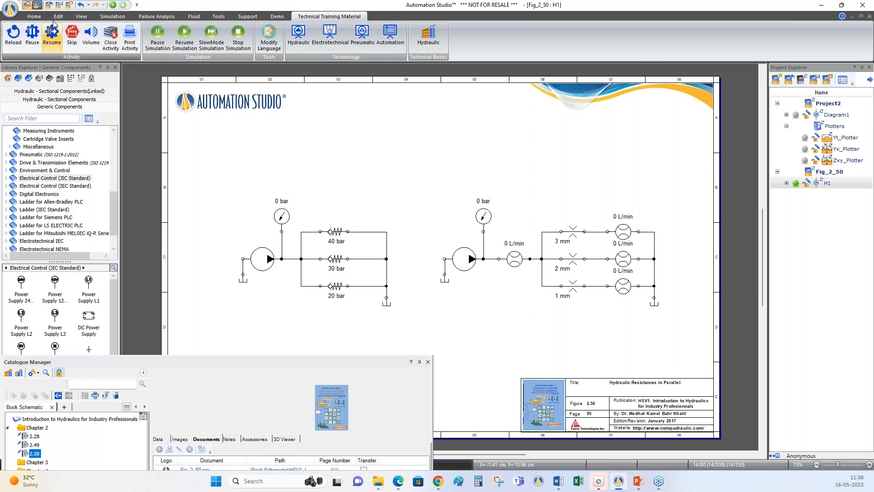
left_click(113, 5)
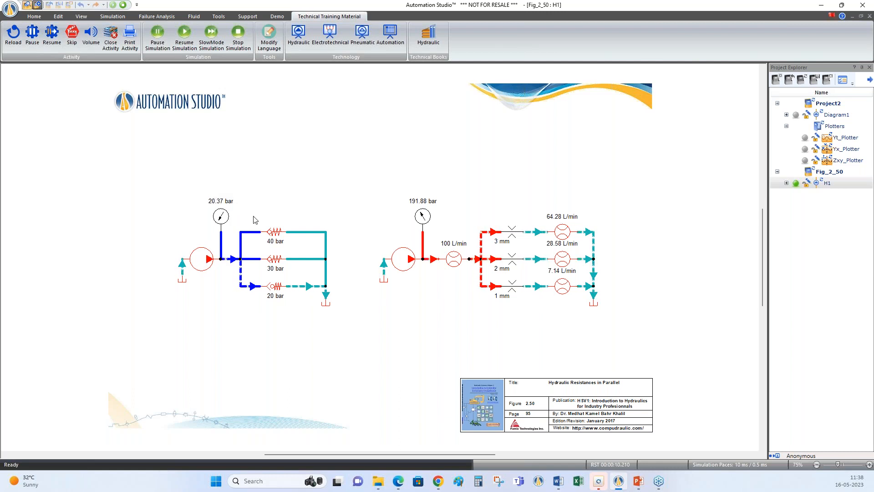
Inspect the internal diameter settings of the parallel orifices in the running circuit without changing them
left_click(513, 236)
left_click_drag(584, 241, 667, 169)
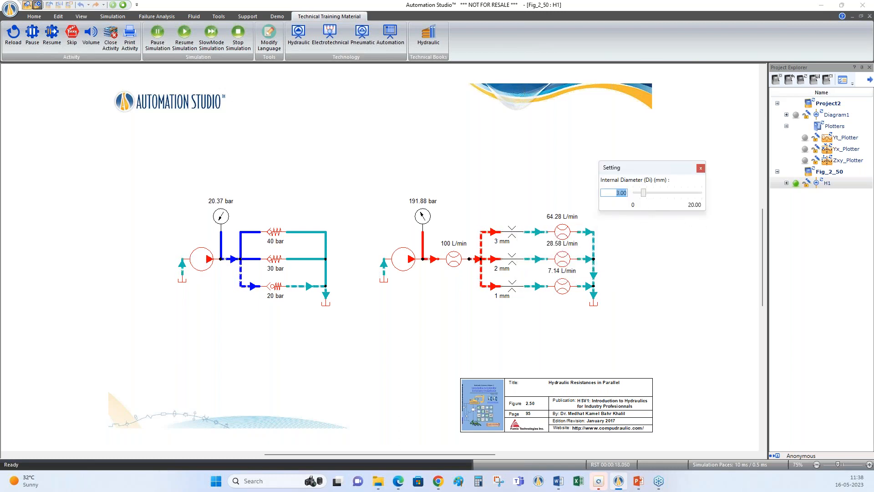
left_click(512, 258)
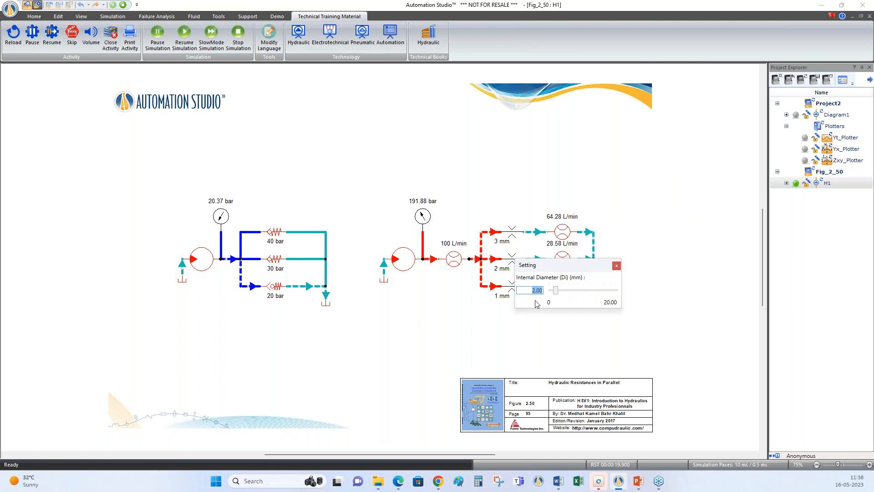
left_click(510, 287)
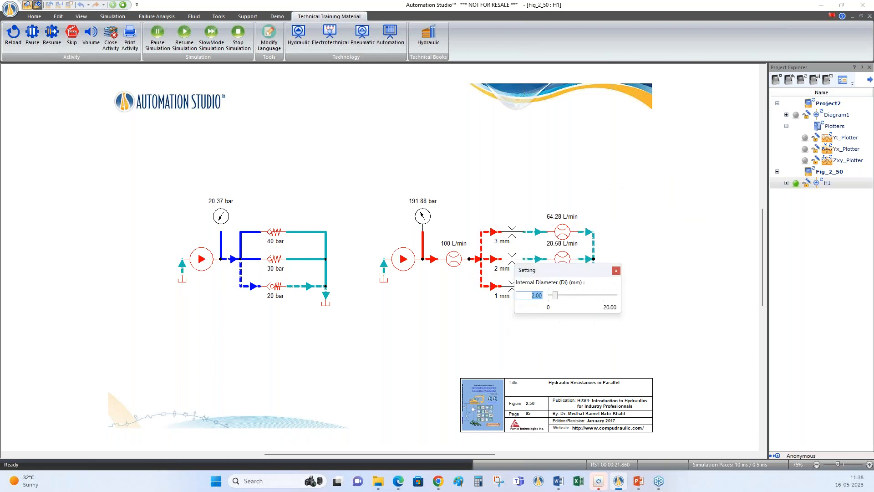
left_click(512, 233)
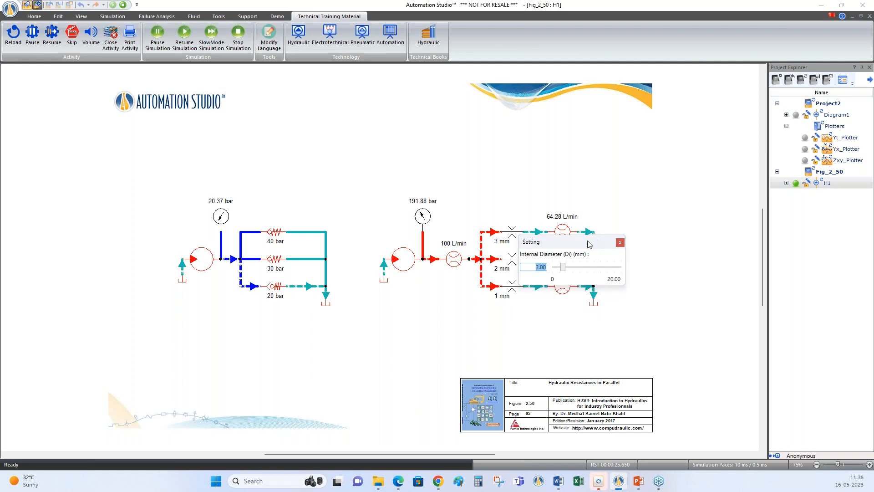
left_click_drag(589, 245, 681, 186)
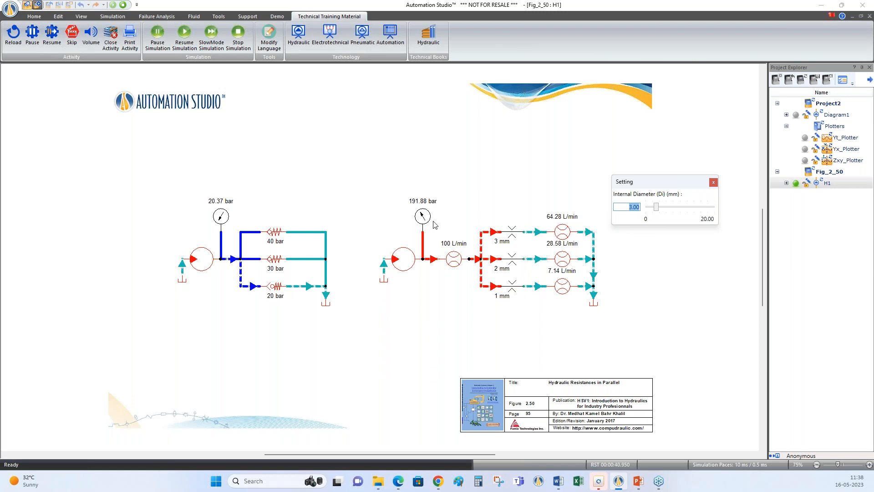
left_click(423, 263)
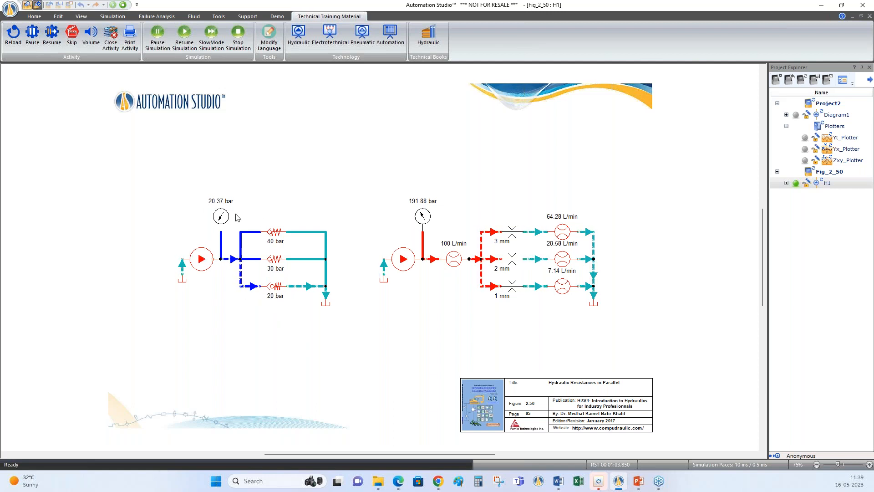
Vary the 3 mm orifice's internal diameter to 20 mm and down to about 3.58 mm, and stop the simulation
left_click(513, 233)
left_click_drag(554, 240, 728, 191)
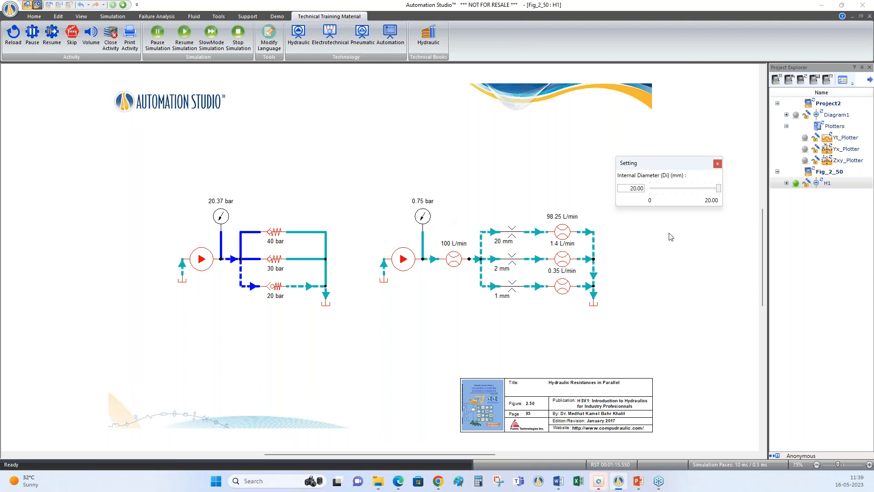
left_click_drag(719, 190, 662, 189)
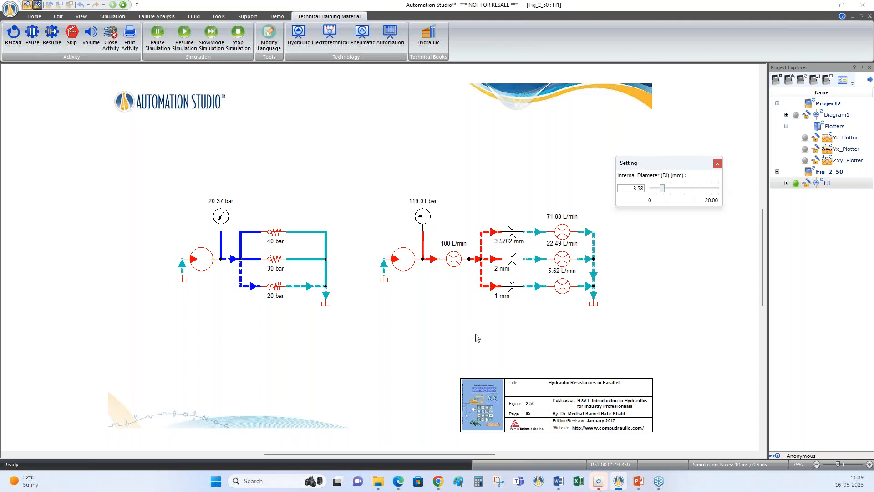
left_click(122, 4)
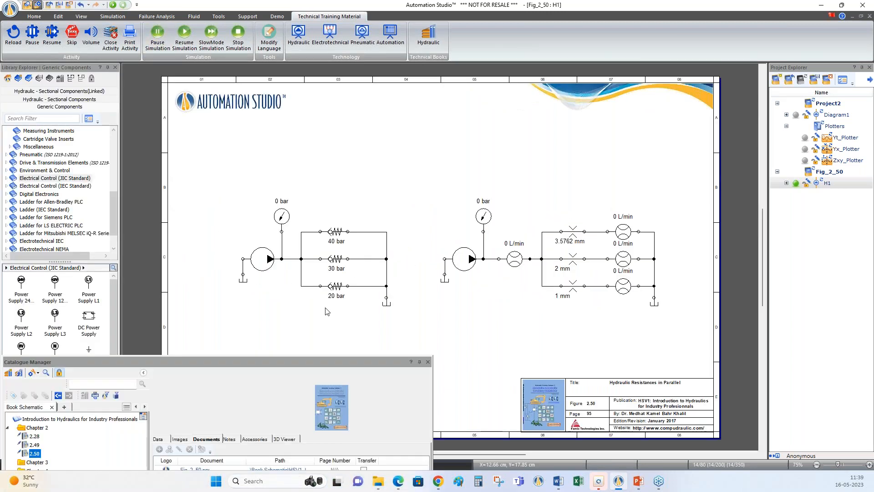
Close the catalogue window and the Fig_2_50 project without saving its changes
left_click_drag(325, 360, 486, 193)
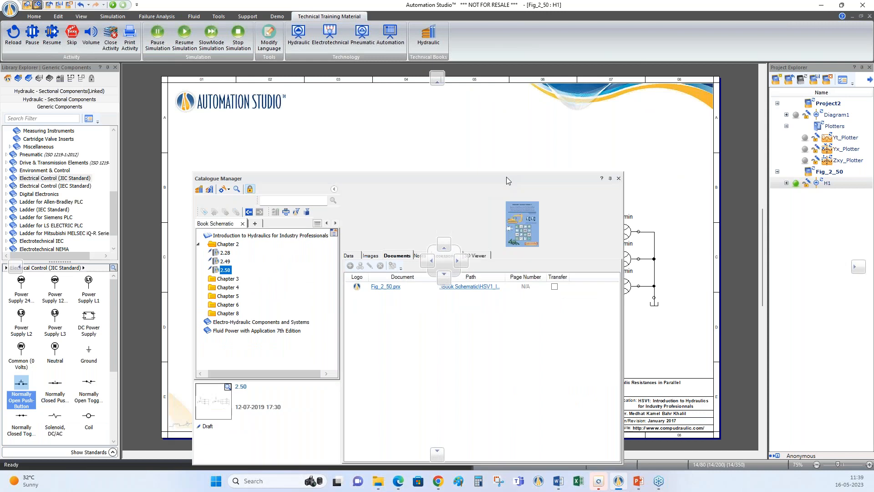
left_click(619, 179)
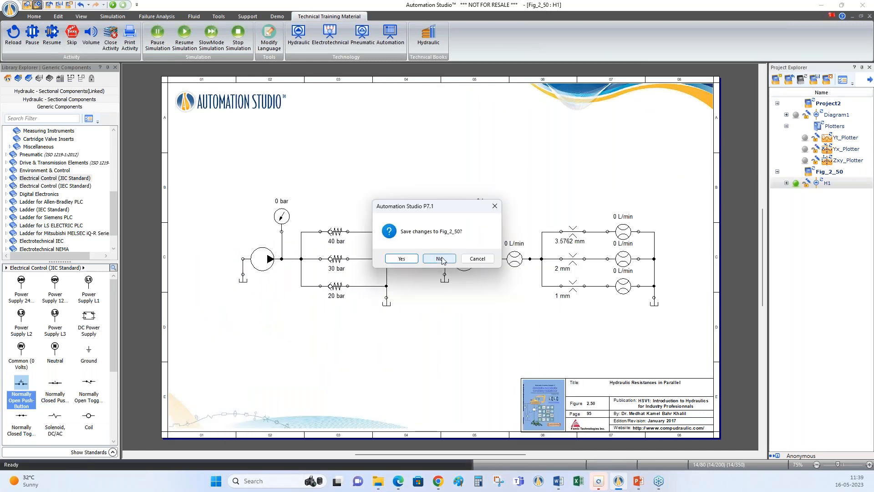
left_click(440, 259)
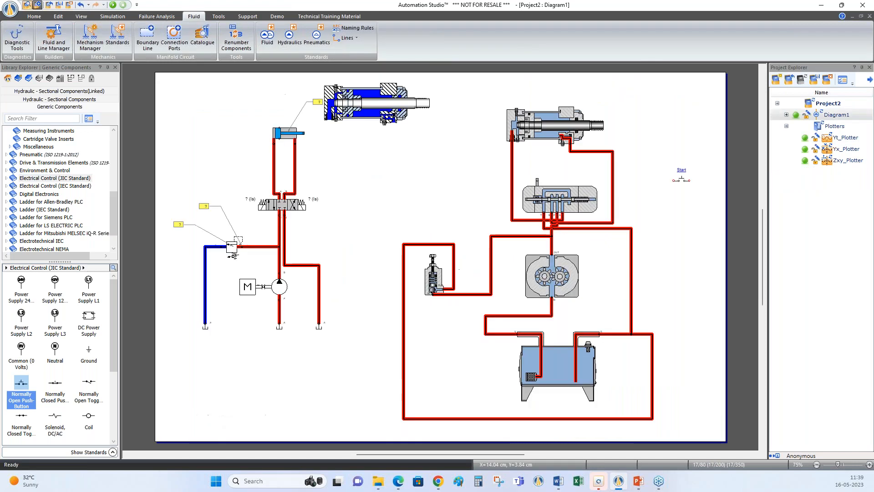
Open the Hydraulic training activities catalogue and move its window aside over the diagram
left_click(329, 16)
left_click(295, 47)
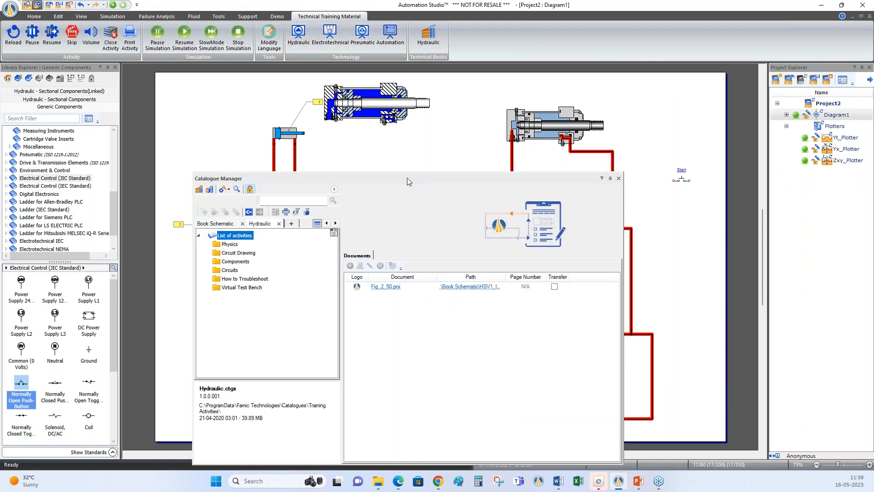
left_click_drag(408, 181, 584, 108)
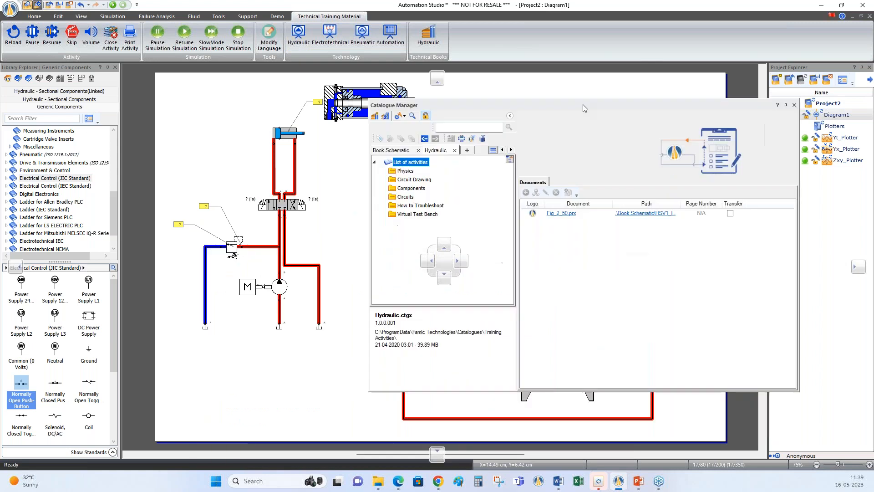
Preview the Physics activities: Pascal Principle, Flow, Pressure Loss in orifices and Pressure Compensation
double_click(393, 171)
left_click(405, 182)
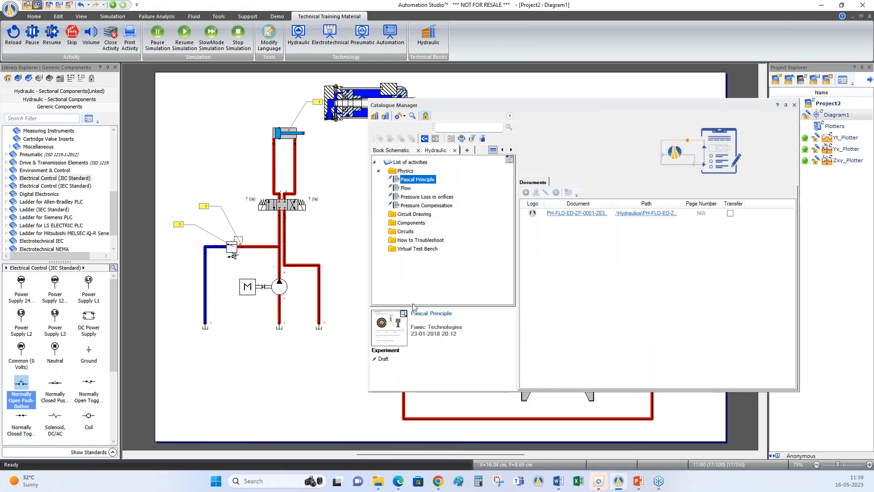
left_click(402, 313)
left_click_drag(492, 178, 264, 187)
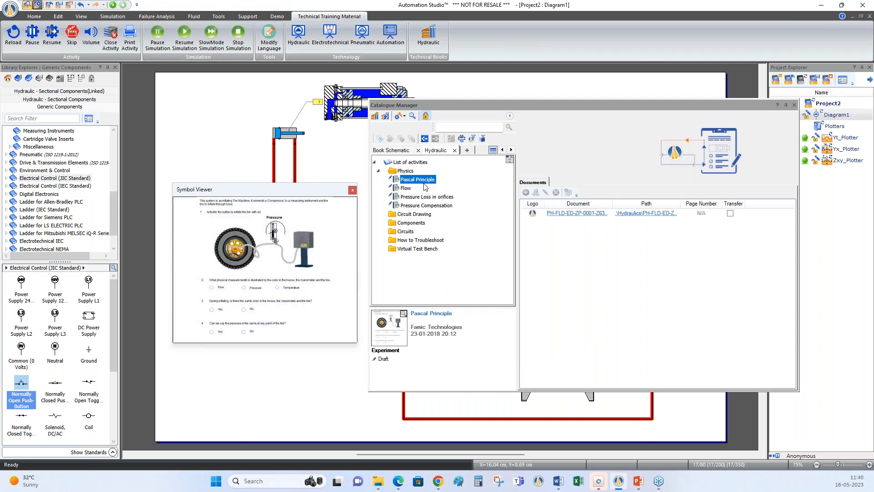
left_click(404, 190)
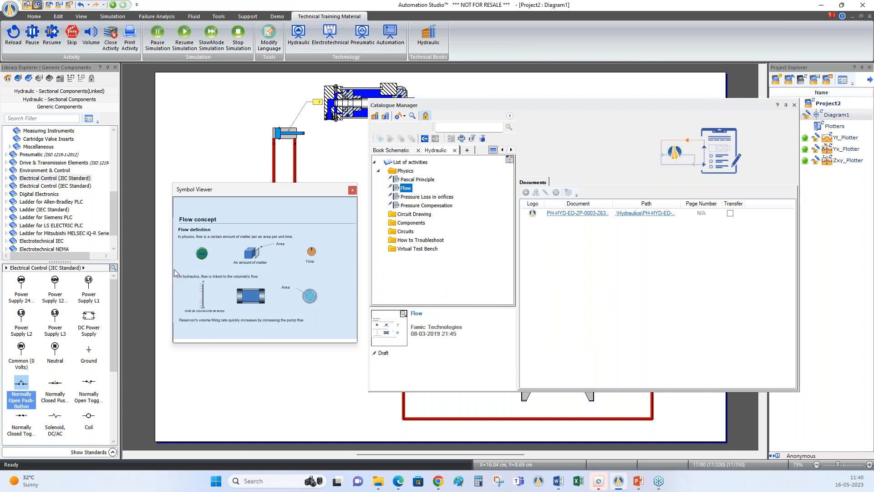
left_click(430, 197)
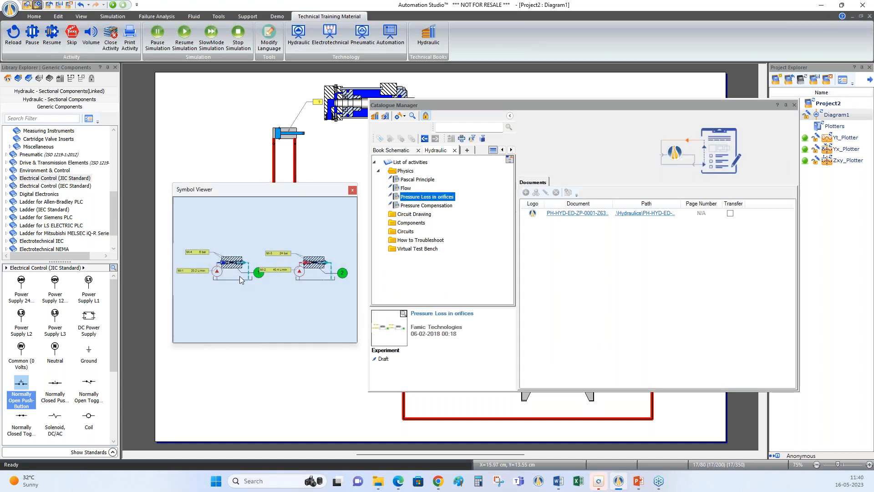
left_click(422, 206)
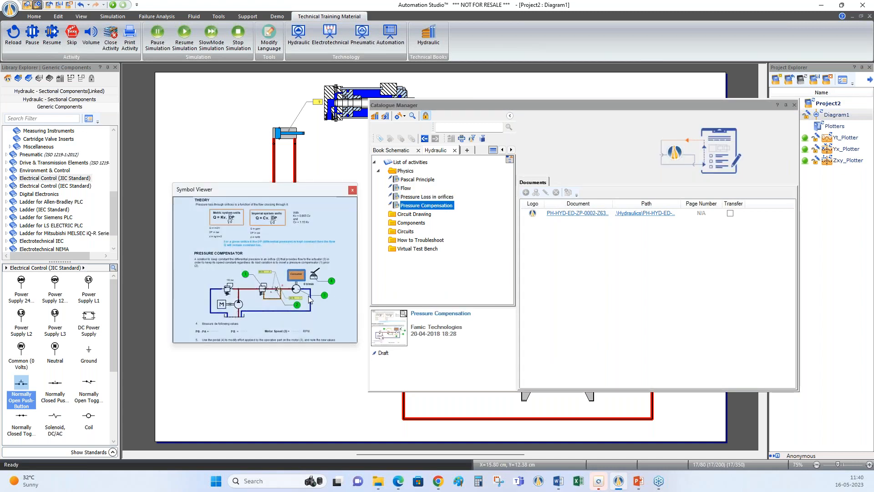
Preview the Circuit Drawing activities: Component Identification 1, Basic Identification and Circuit Drawing 1, and the version with directional valves
double_click(394, 215)
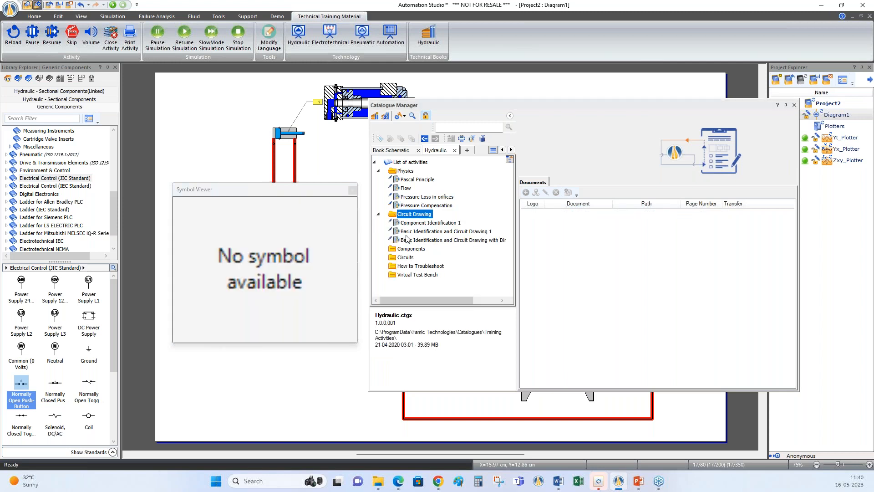
left_click(426, 224)
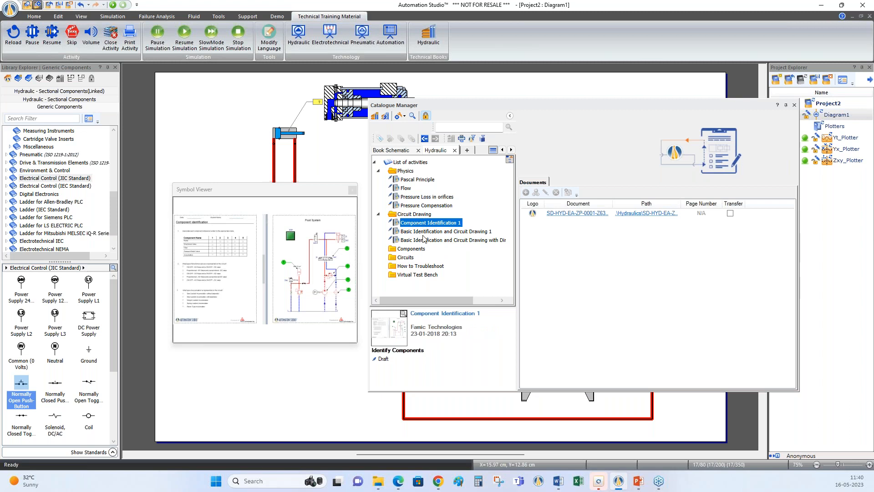
left_click(202, 243)
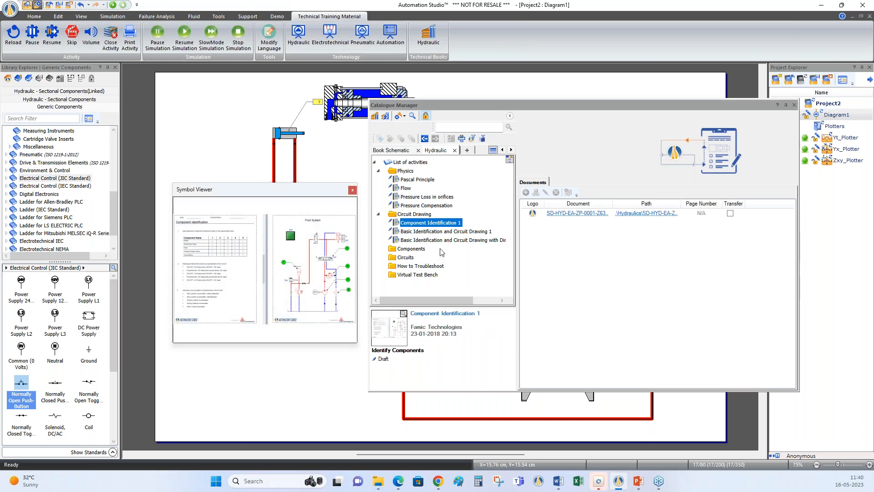
left_click(439, 232)
left_click(247, 313)
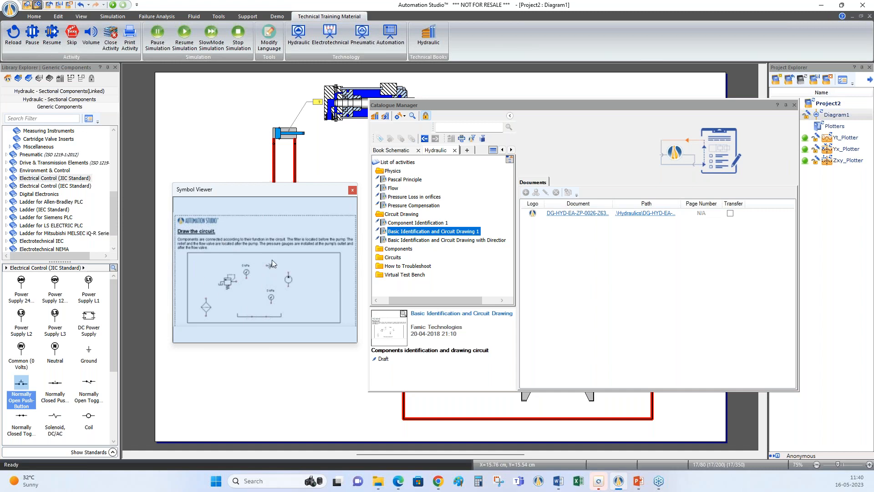
left_click(430, 240)
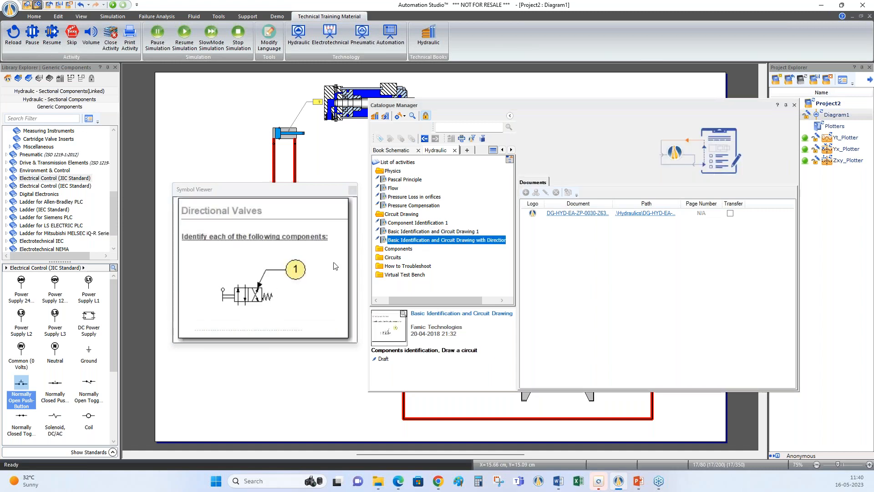
left_click(335, 266)
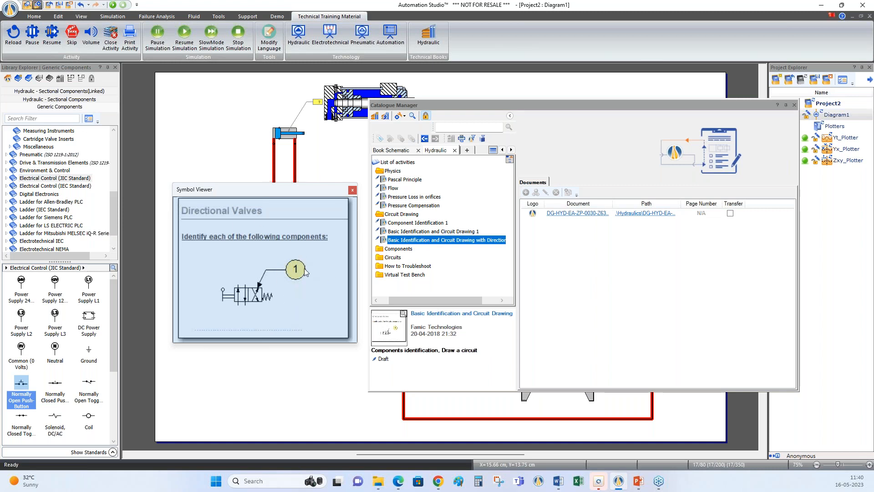
Expand the Pumps group within the Components activities and preview Pump Types
double_click(383, 250)
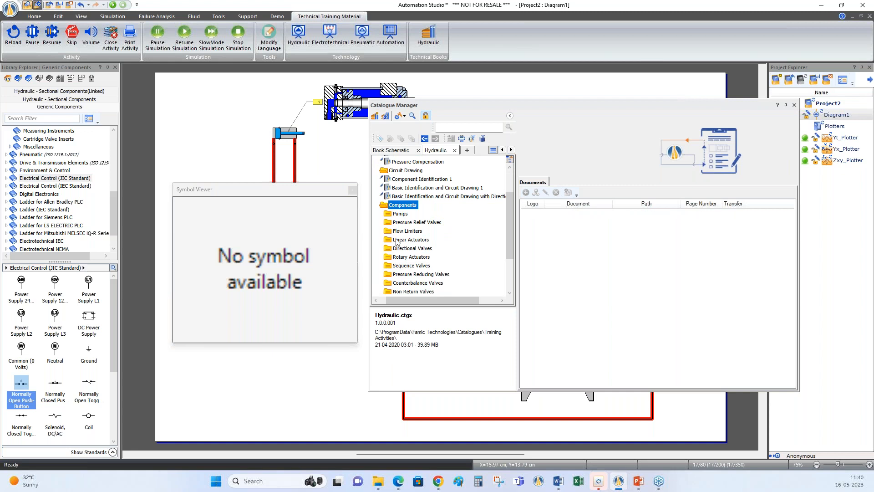
double_click(395, 214)
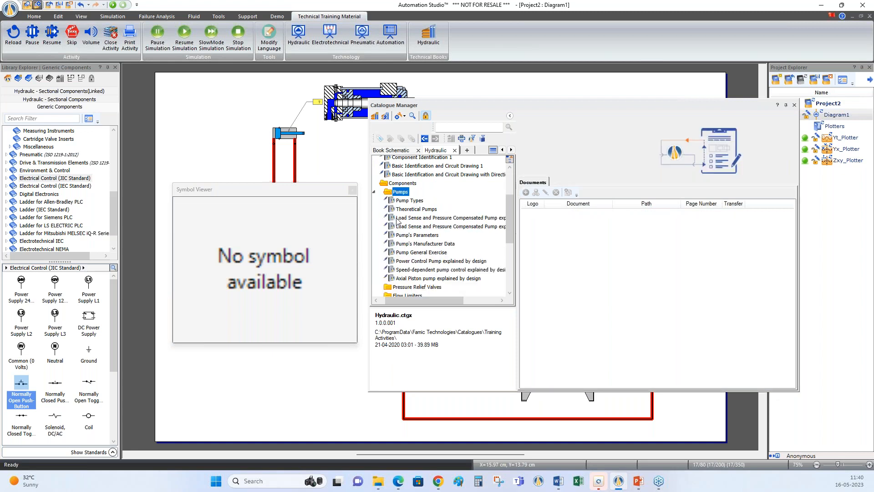
left_click(412, 201)
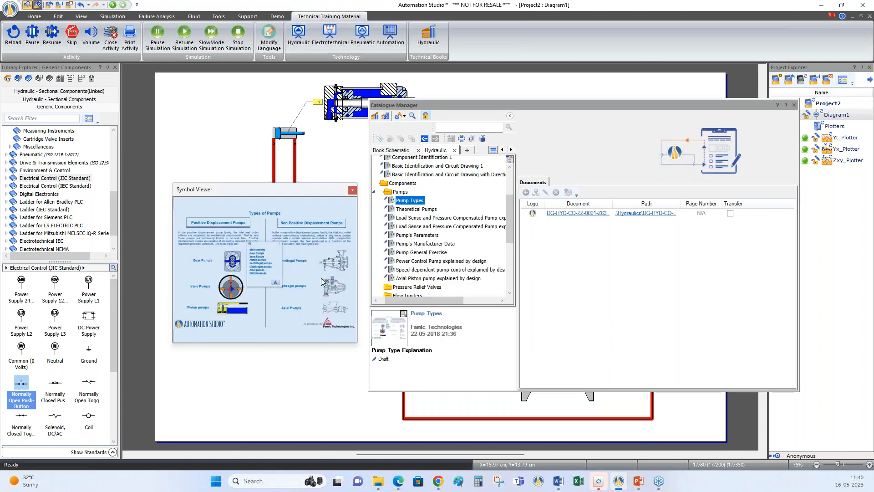
Preview the pump activities: Theoretical Pumps, Load Sense and Pressure Compensated Pump by design and by performances, Pump's Parameters and Pump General Exercise
left_click(411, 213)
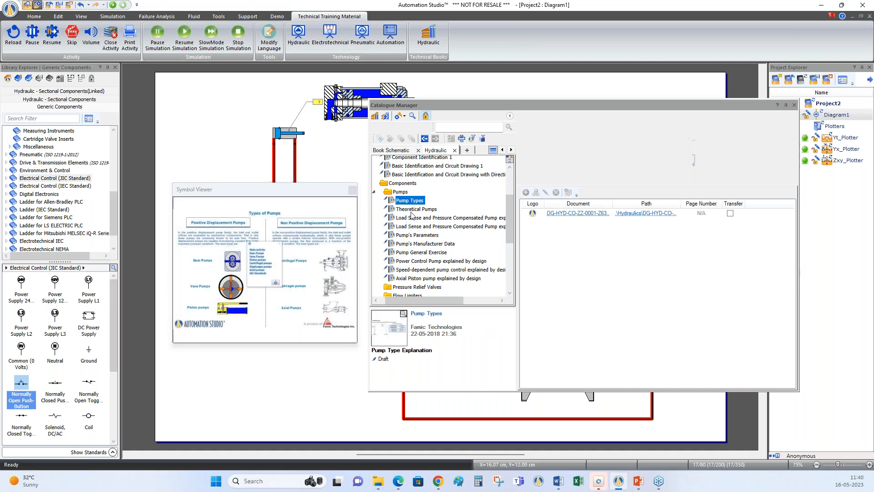
left_click(451, 218)
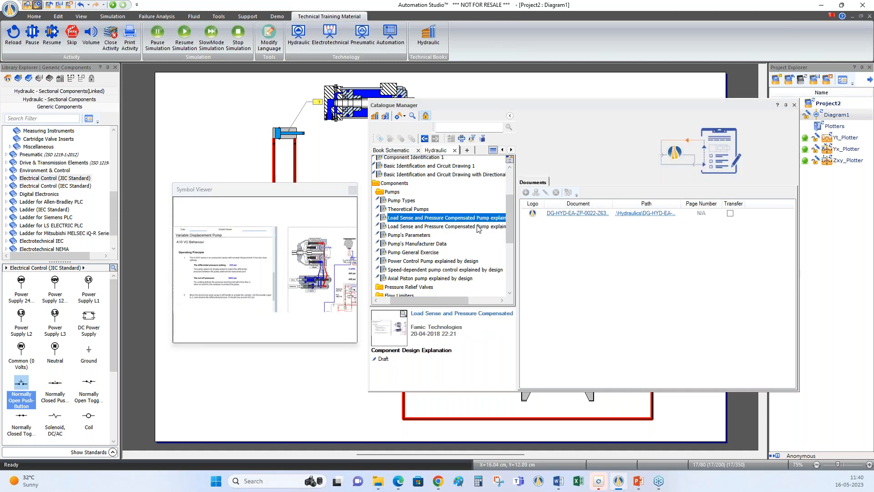
left_click_drag(423, 301, 478, 305)
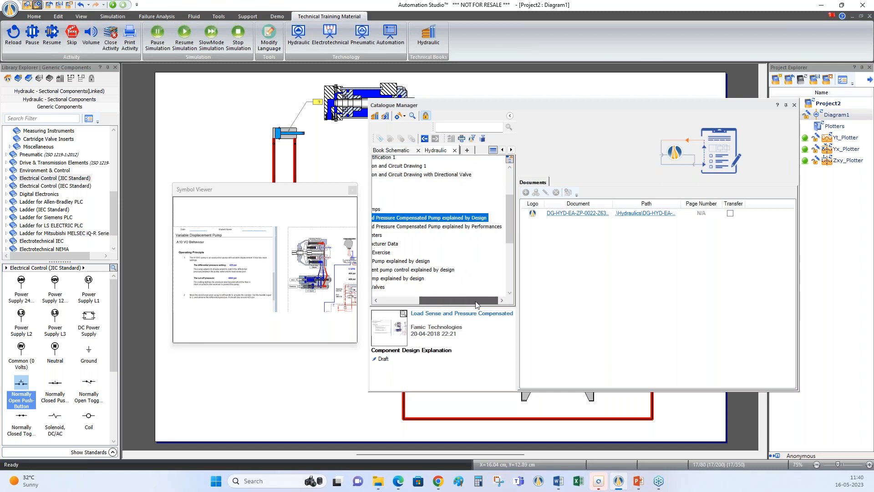
left_click(460, 225)
left_click_drag(459, 300, 419, 301)
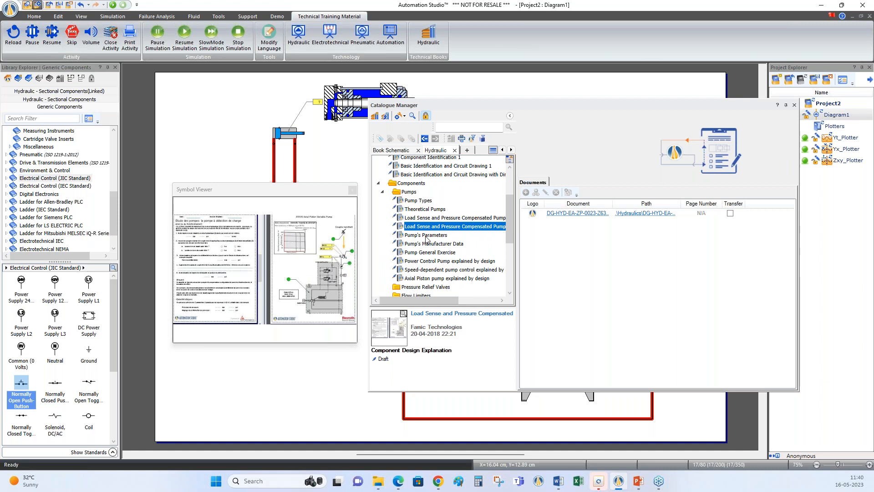
left_click(426, 236)
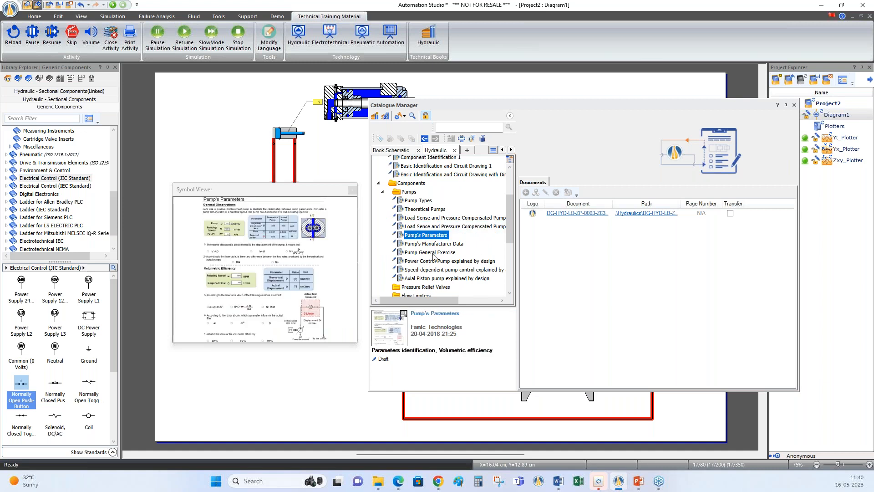
left_click(433, 254)
Expand the Directional Valves group and open the document of the 3/2 NC Directional Valve activity
left_click_drag(510, 238, 511, 270)
double_click(414, 228)
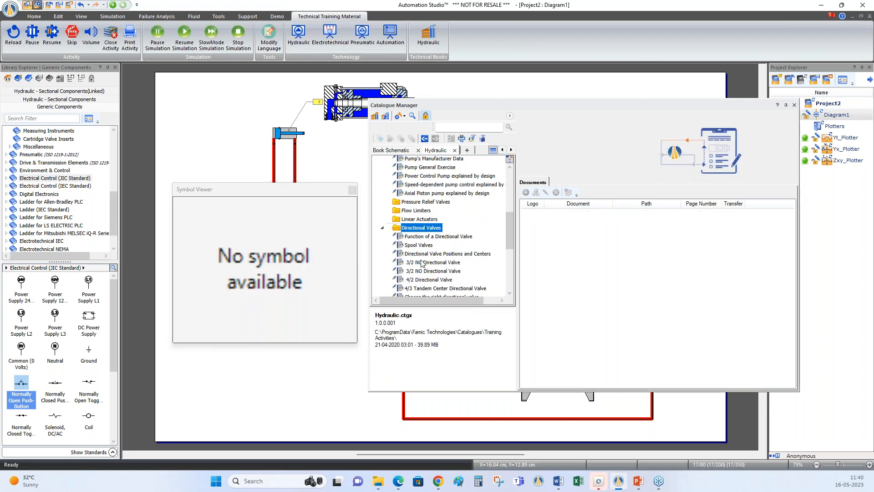
left_click(433, 263)
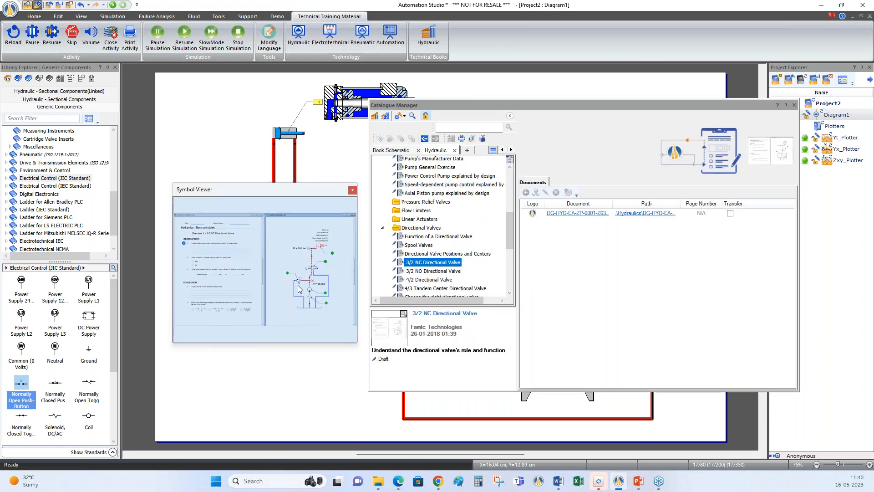
left_click(576, 217)
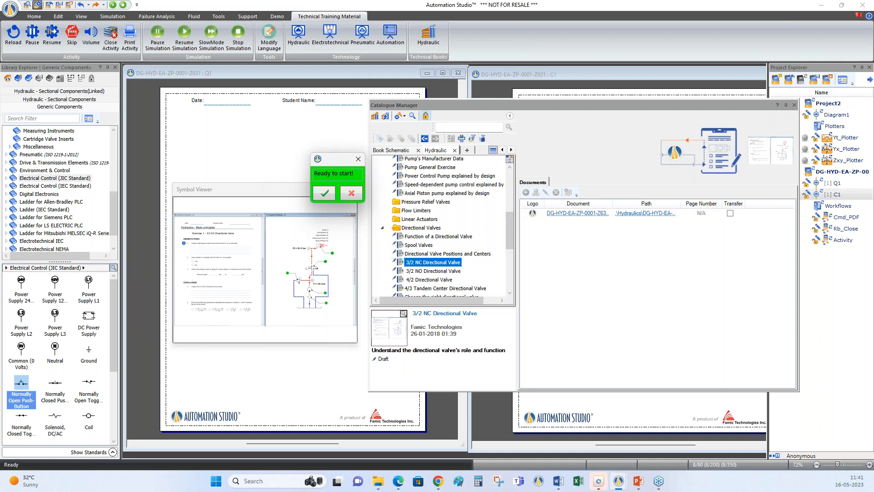
Decline starting the activity, display its full content instead, and clear the Symbol Viewer and catalogue windows off the exercise sheet
left_click(352, 194)
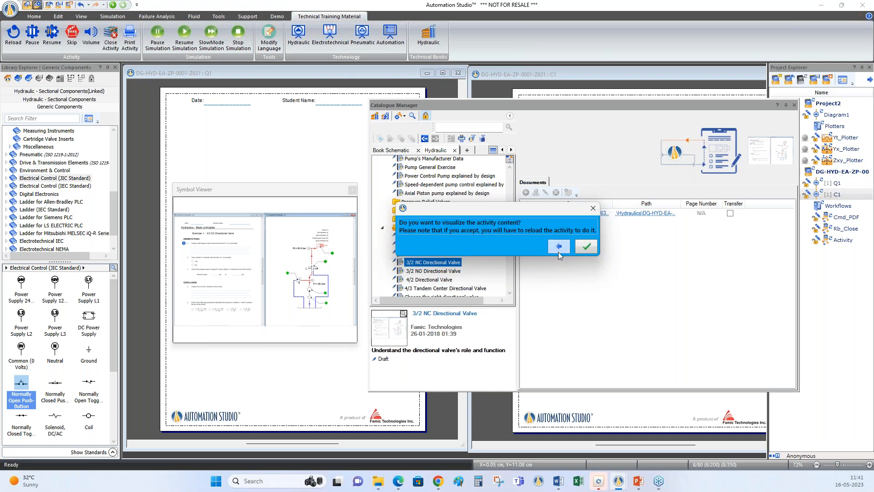
left_click(587, 247)
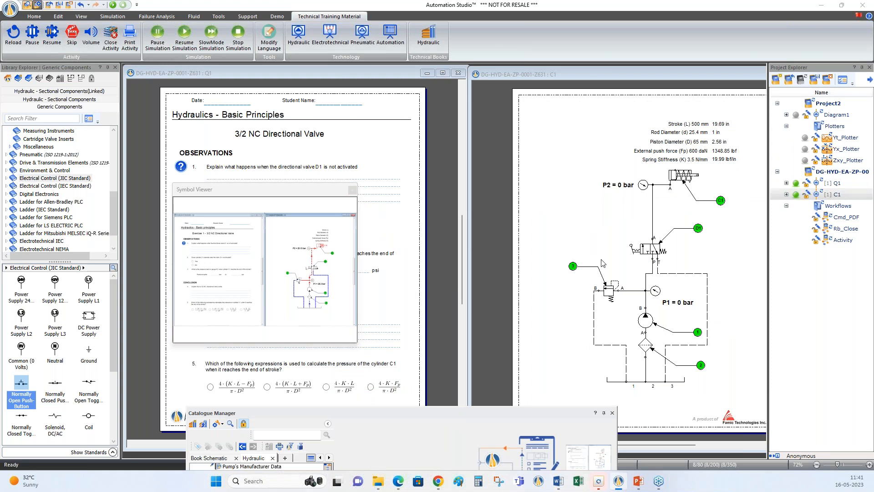
left_click(353, 190)
left_click_drag(408, 416, 395, 461)
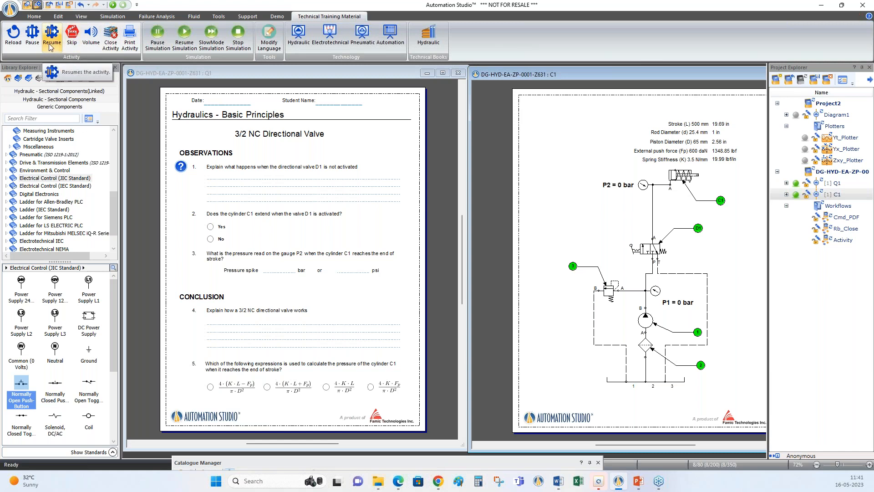
Reload the 3/2 NC Directional Valve activity, start it and advance through the welcome message to the observation questions
left_click(13, 35)
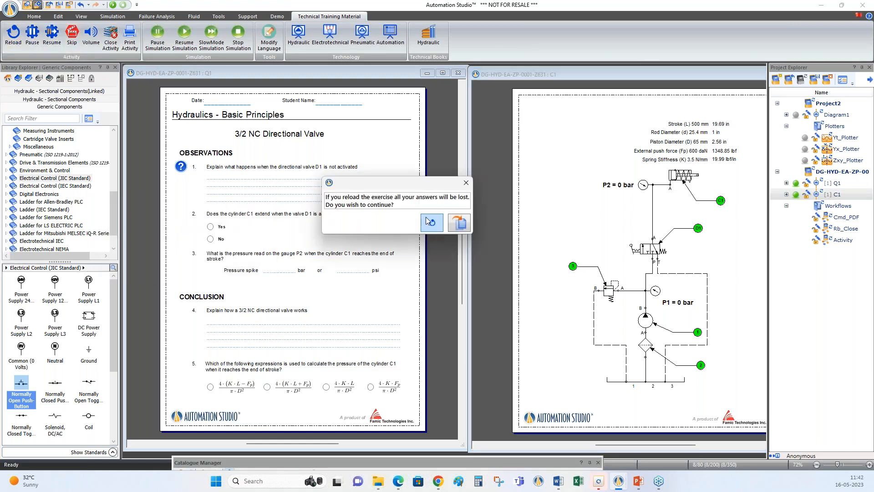
left_click(430, 227)
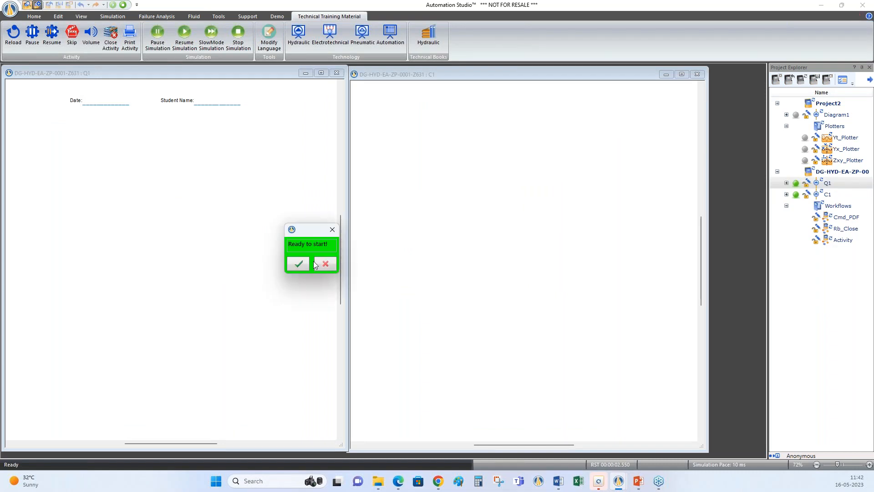
left_click(299, 266)
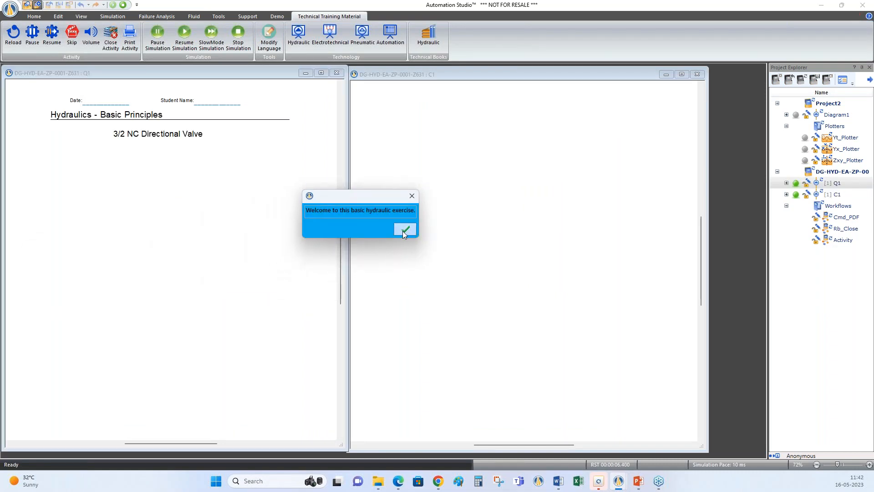
left_click(404, 230)
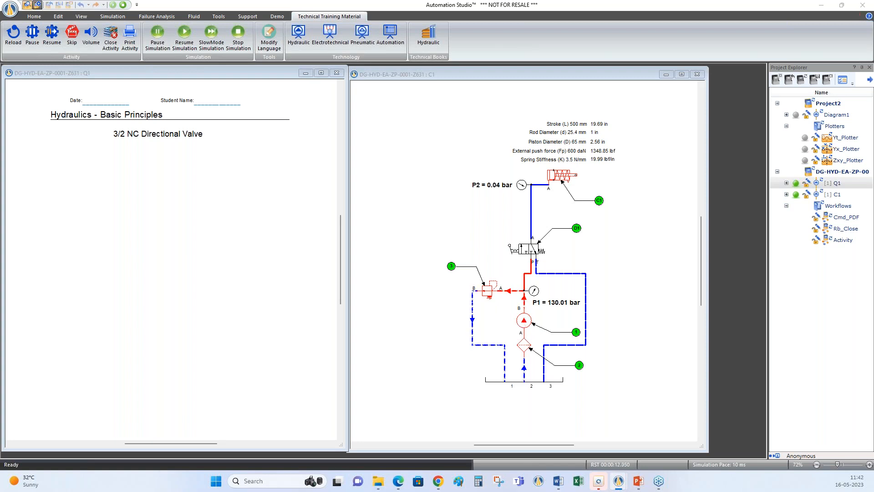
left_click(205, 240)
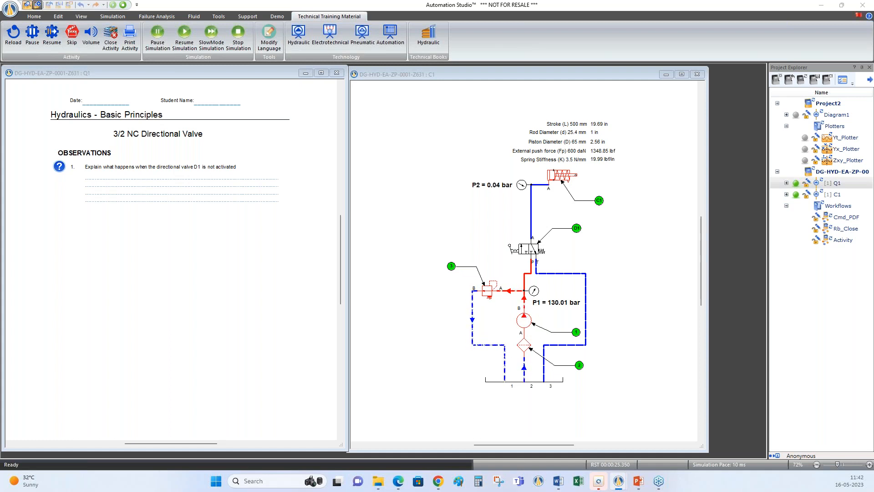
left_click(243, 258)
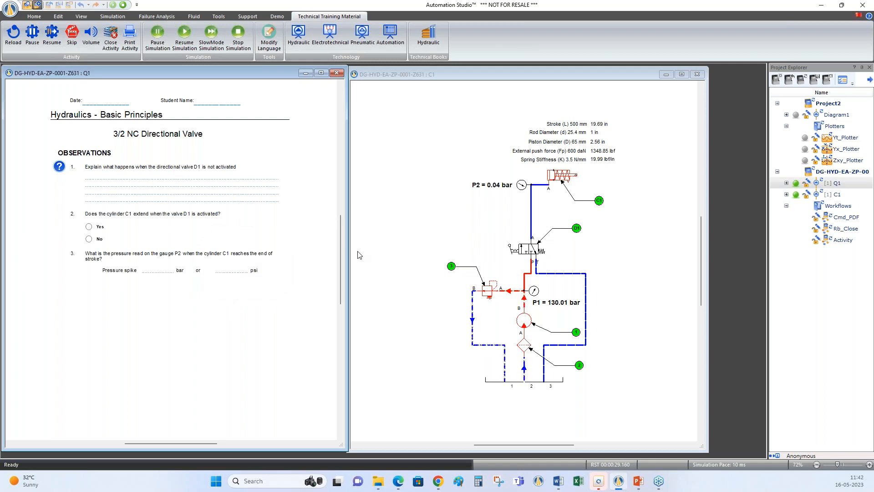
Activate directional valve D1 in the circuit and answer Yes to question 2 about the cylinder extending
left_click(513, 254)
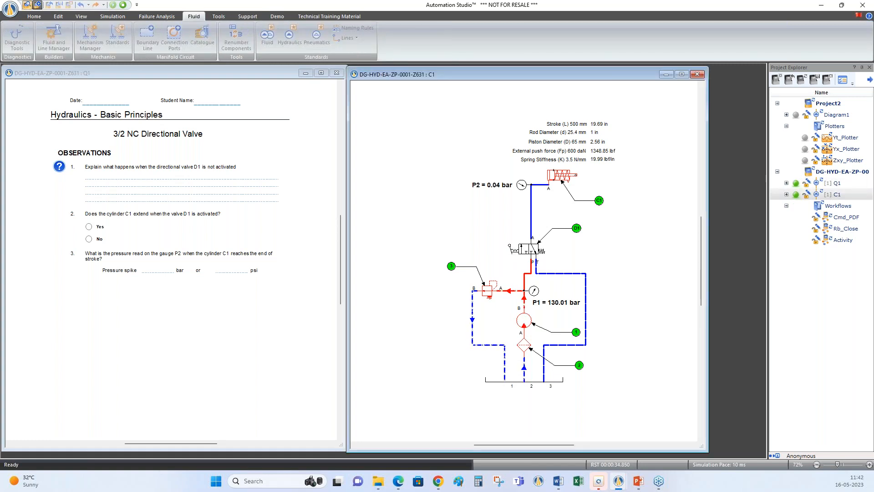
left_click_drag(1, 273, 234, 259)
left_click(242, 276)
left_click(518, 251)
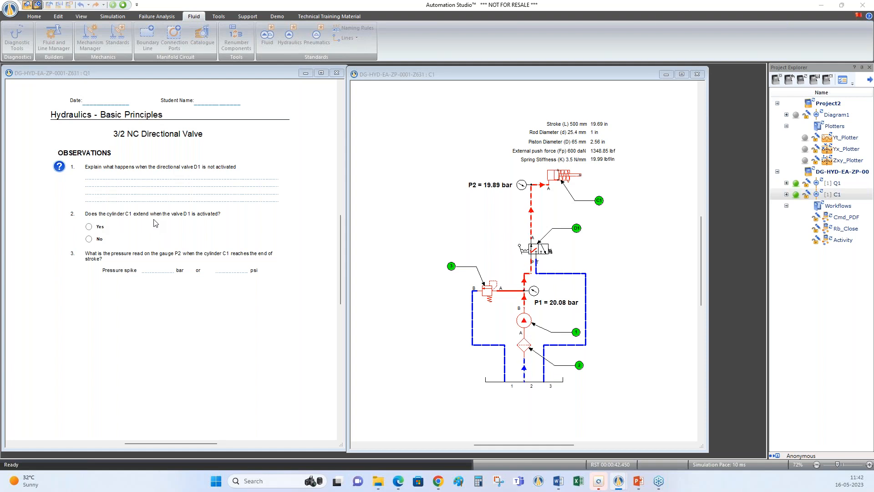
left_click(89, 227)
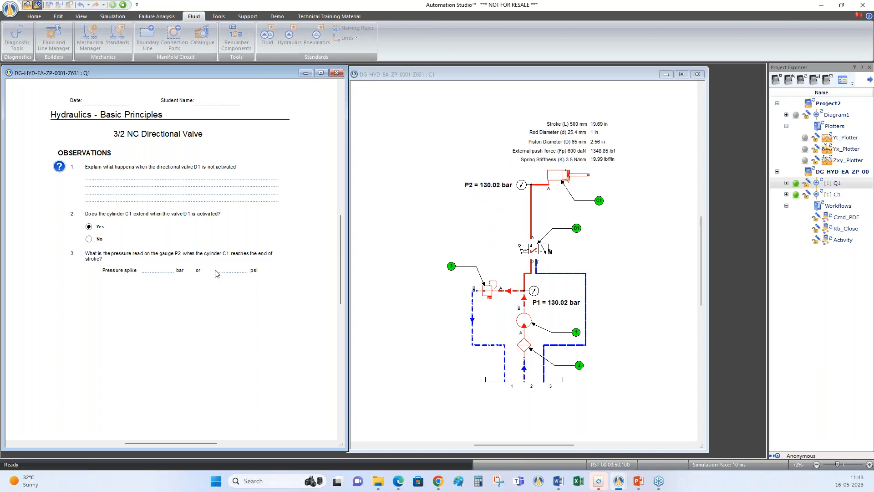
Answer question 3 with a pressure spike of 130 bar and accept the answer
left_click(161, 271)
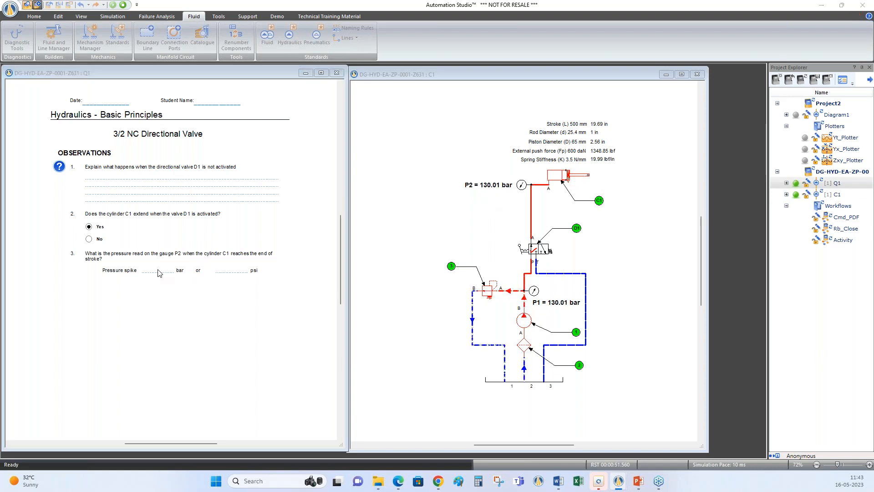
left_click_drag(223, 254, 312, 258)
left_click(313, 292)
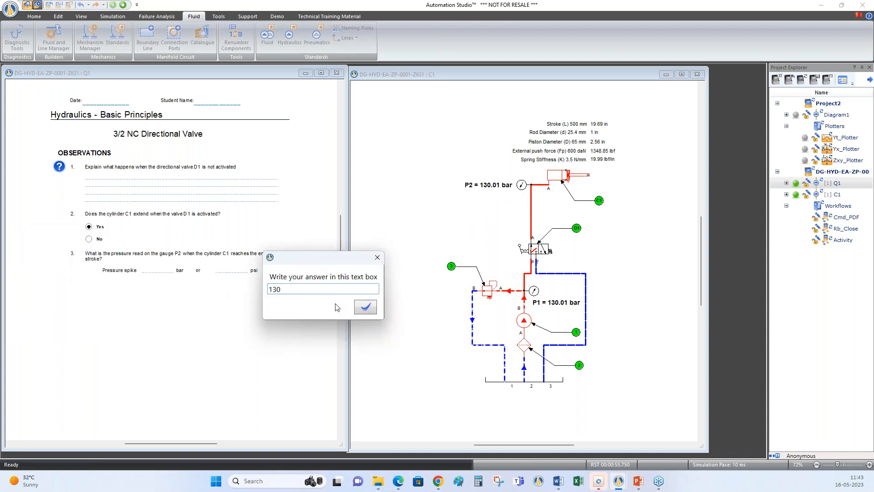
left_click(366, 307)
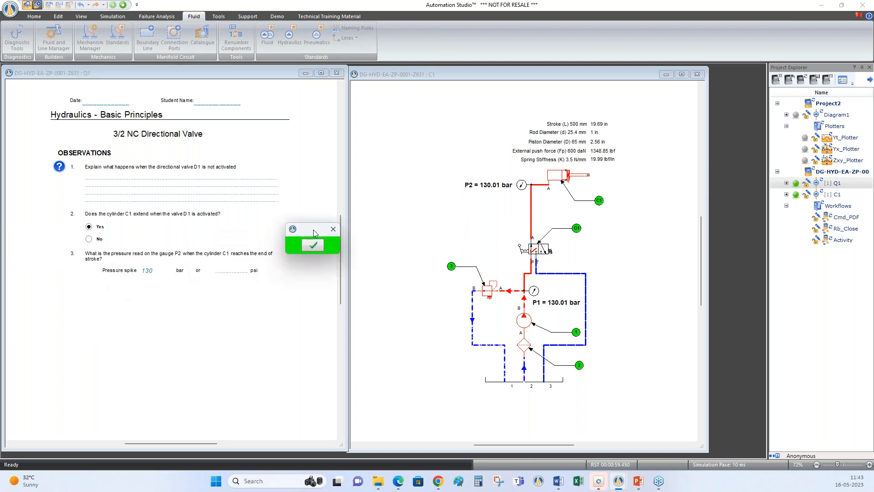
left_click(313, 245)
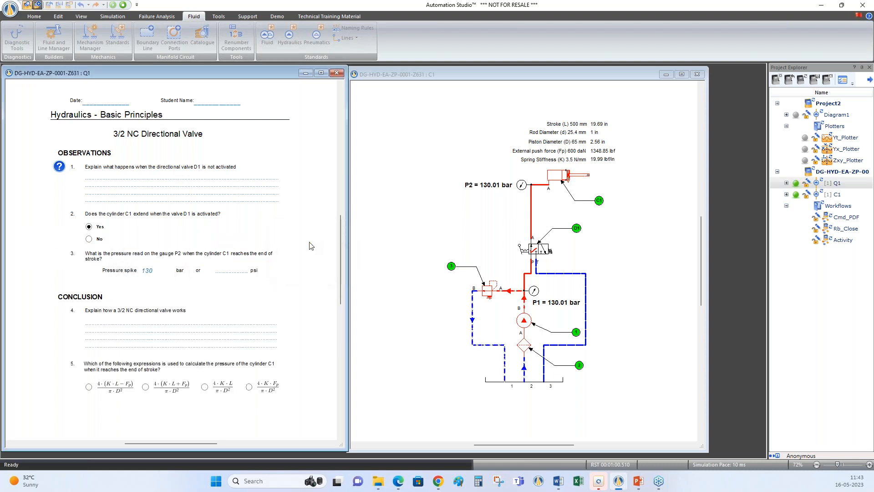
Finish the activity without answering the conclusion questions, choose to print the results to PDF and enter the student's name
left_click(91, 331)
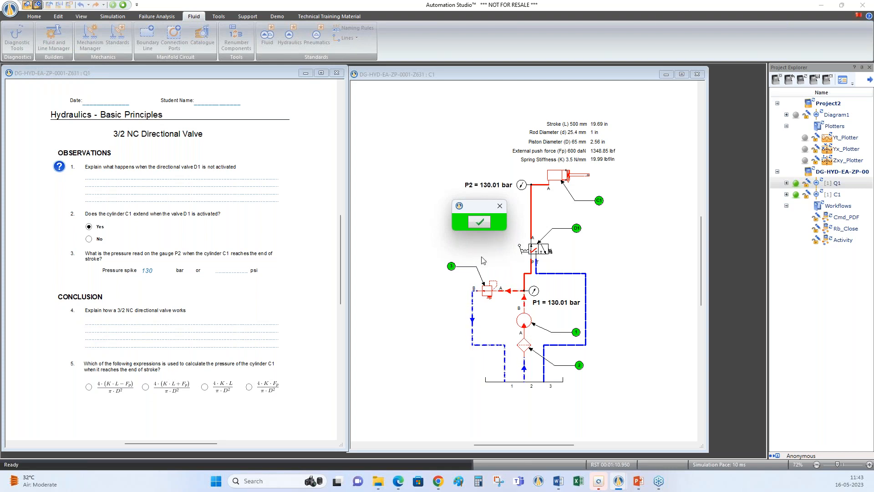
left_click(482, 223)
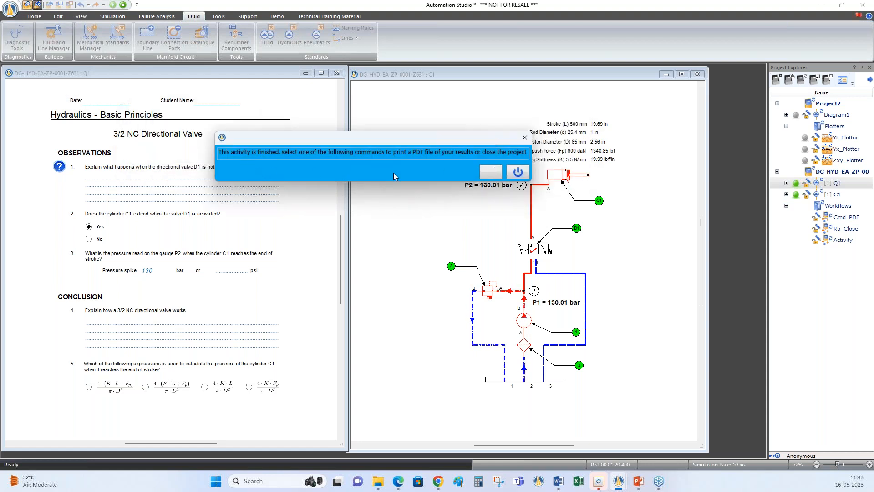
left_click(490, 172)
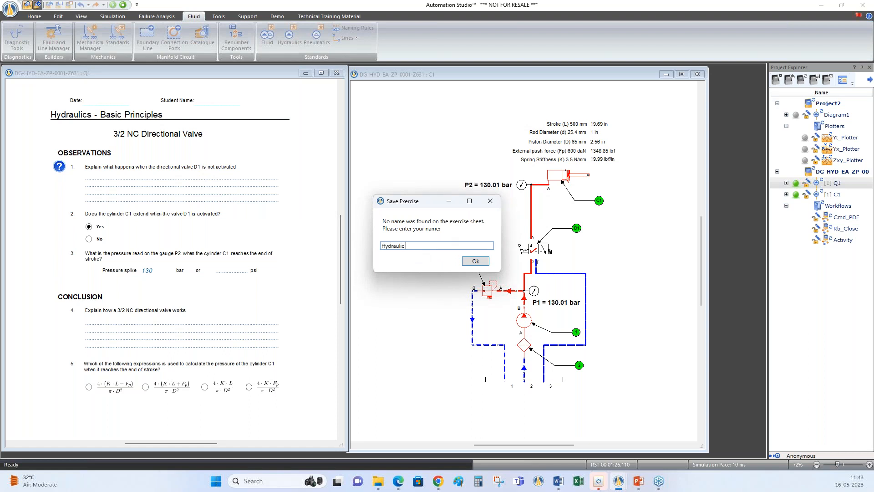
type("Hydrau")
key("BackSpace")
key("BackSpace")
key("BackSpace")
key("BackSpace")
key("BackSpace")
key("BackSpace")
type("P")
left_click(482, 262)
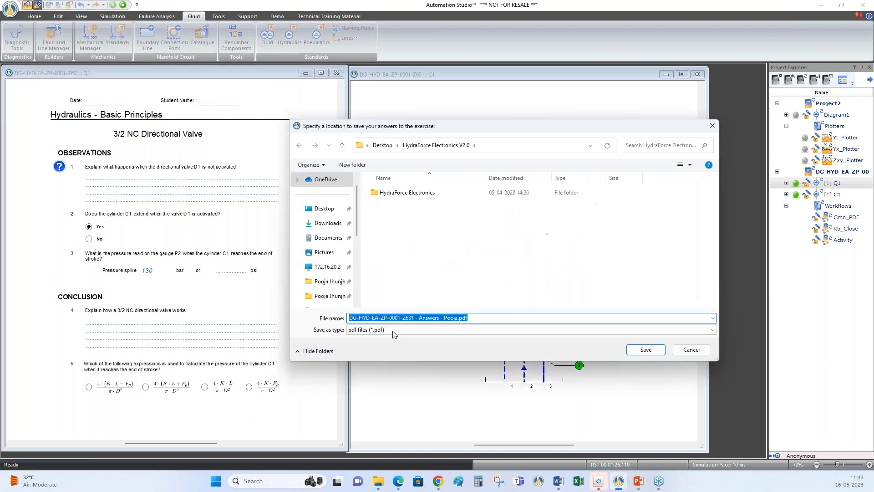
Replace the beginning of the answers PDF's file name with Webinar and save the file
left_click(441, 317)
left_click_drag(419, 318, 346, 319)
type("Webinar")
left_click(635, 349)
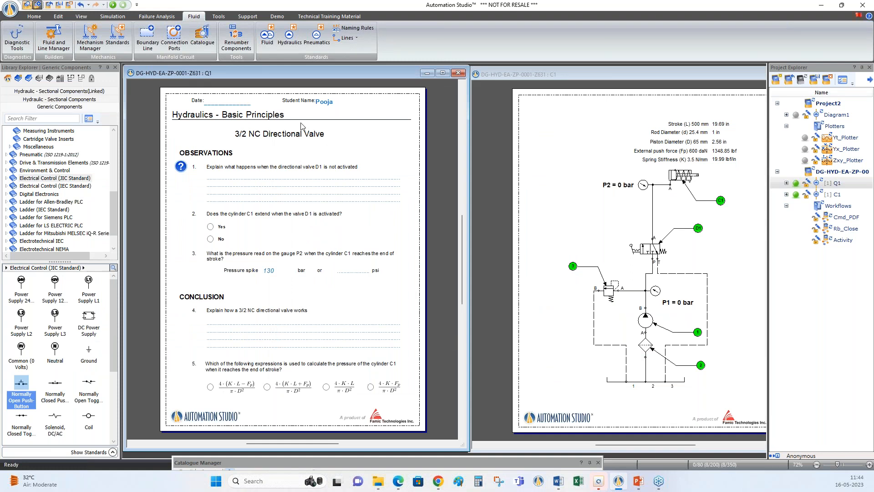
Bring the catalogue back over the diagram, expand the Circuits group and preview Hydraulic Conveyor and Circuit with Functions in Parallel
left_click_drag(519, 462, 566, 119)
scroll(319, 255, "down", 8)
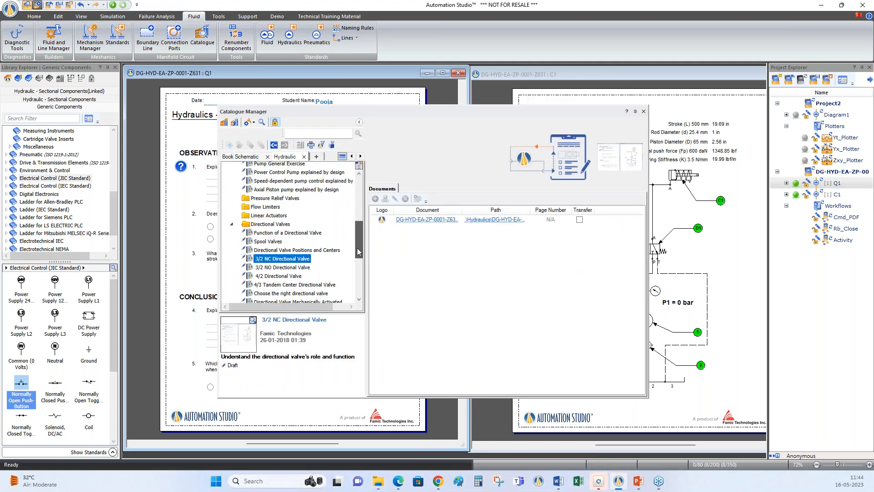
double_click(258, 280)
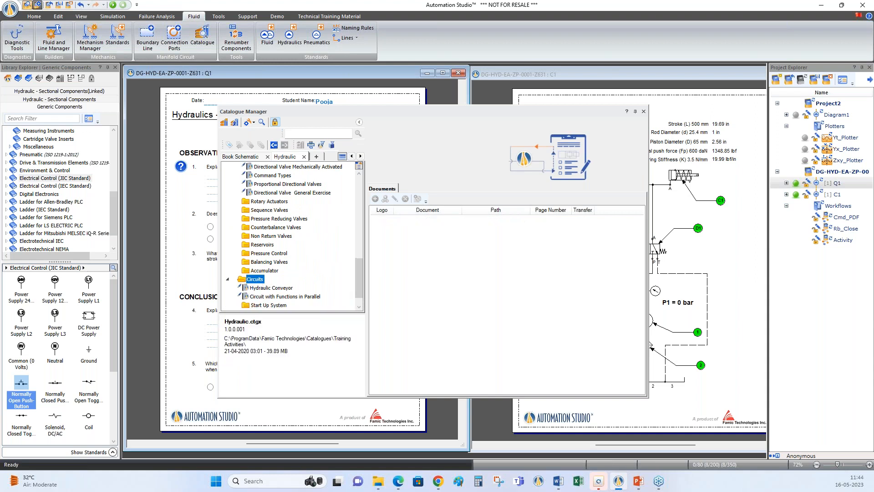
left_click(266, 272)
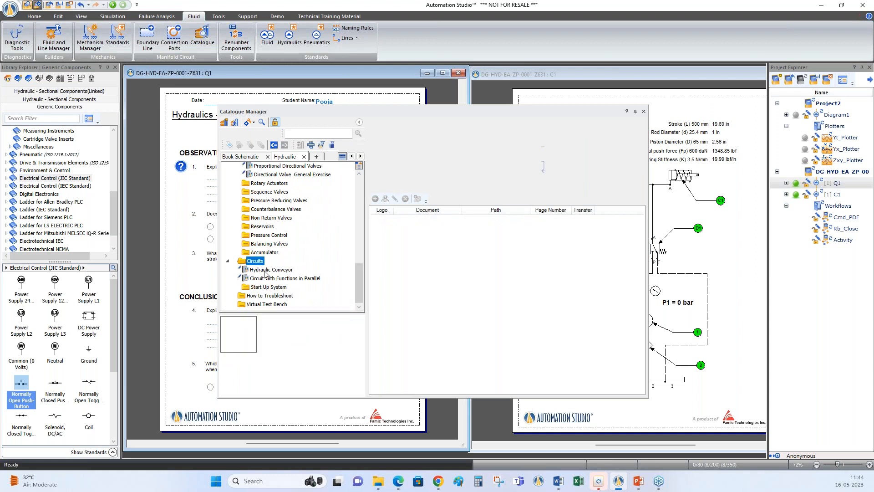
left_click(276, 280)
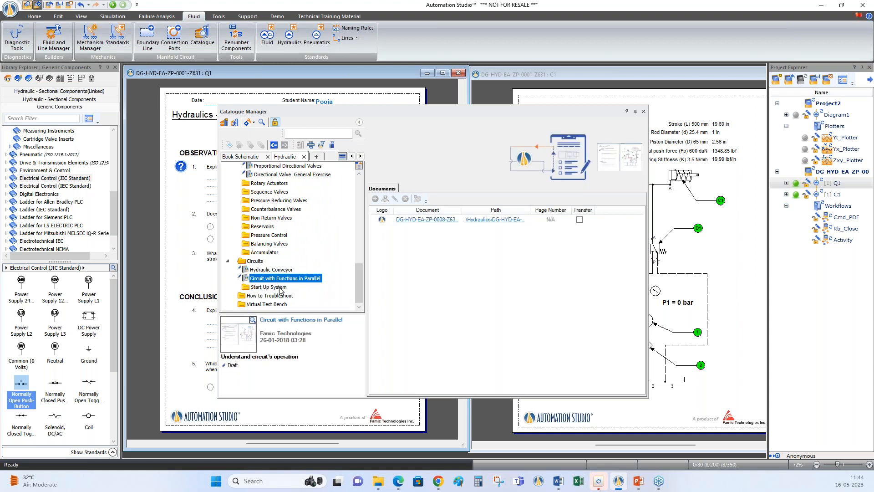
Expand the How to Troubleshoot group and examine the enlarged preview of the Directional Valve troubleshooting procedure, closing the preview when done
double_click(278, 296)
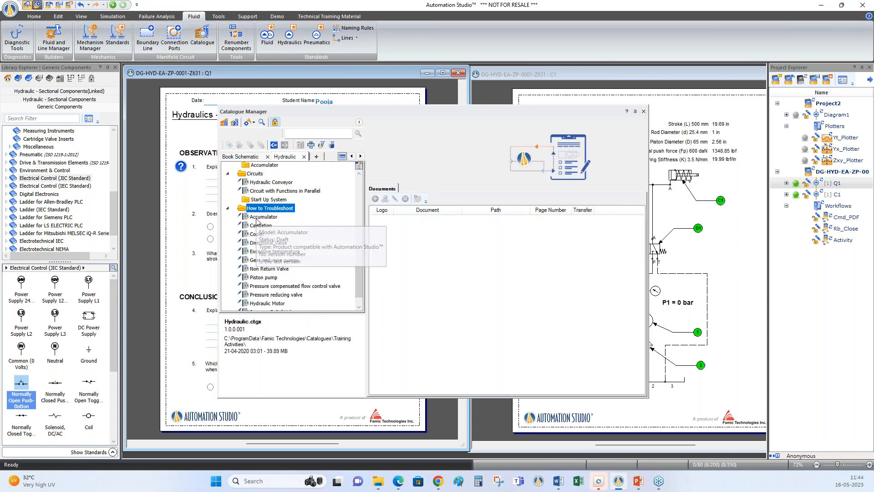
left_click(268, 242)
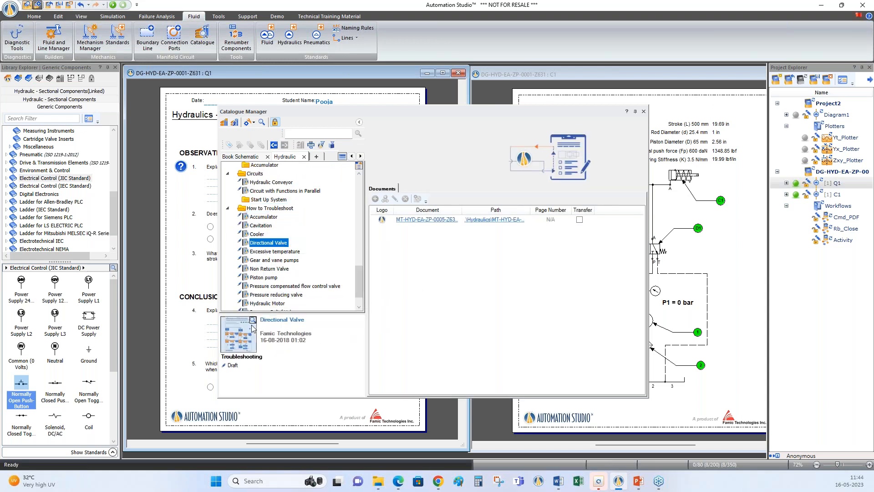
double_click(239, 334)
left_click_drag(345, 200, 534, 146)
left_click_drag(567, 291, 590, 296)
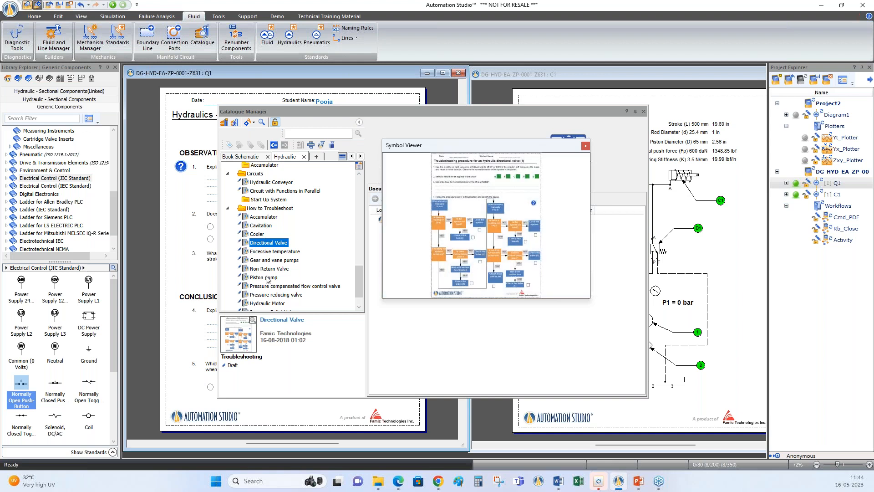
left_click(586, 145)
scroll(357, 285, "down", 1)
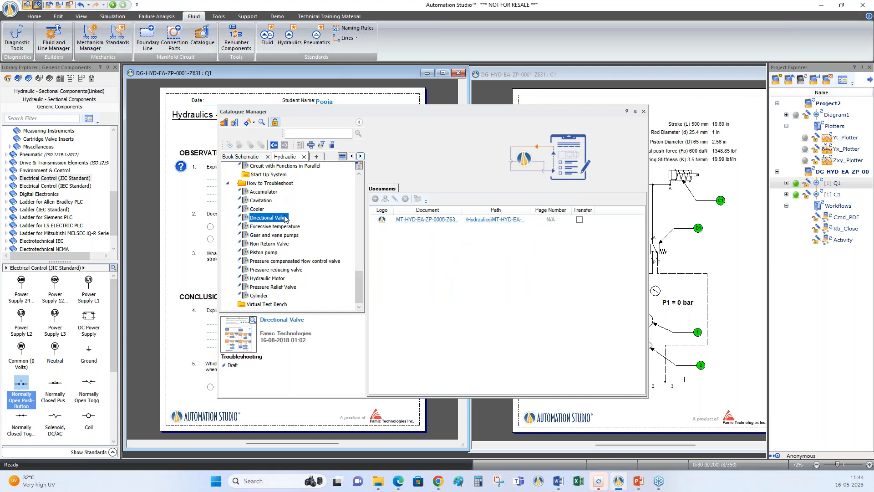
Look over the technologies offered in the technical training material: Hydraulic, Electrotechnical, Pneumatic and Automation
left_click(331, 19)
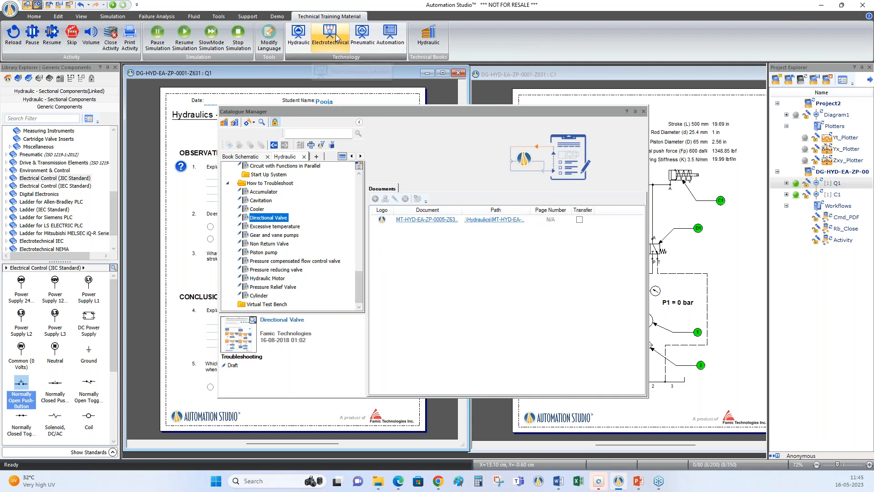
left_click(390, 48)
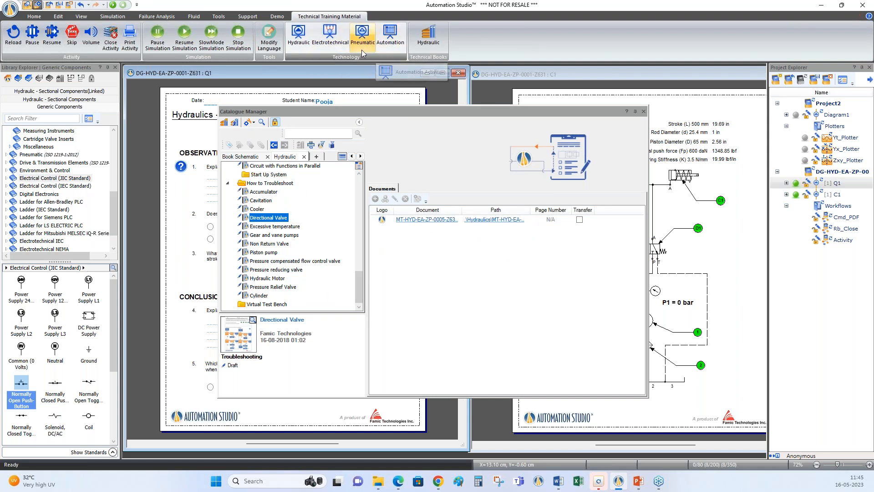
left_click(542, 142)
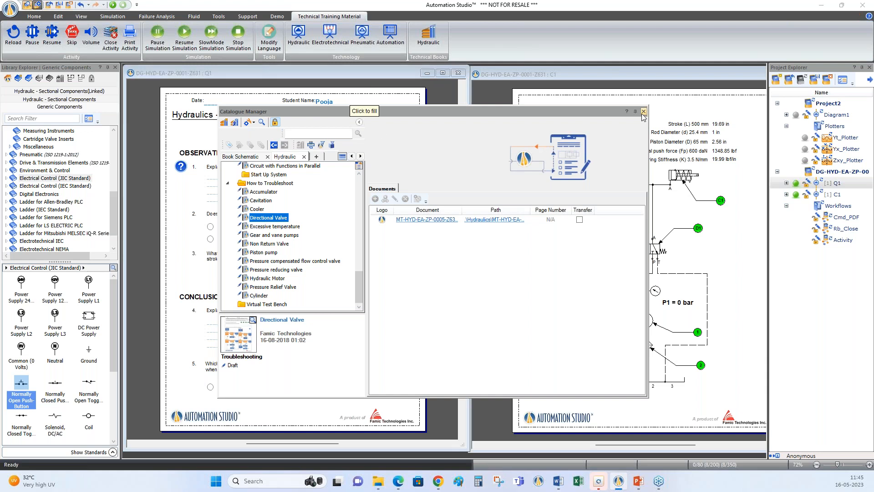
Close the catalogue and the 3/2 NC Directional Valve activity project, and maximize Project2's Diagram1
left_click(644, 111)
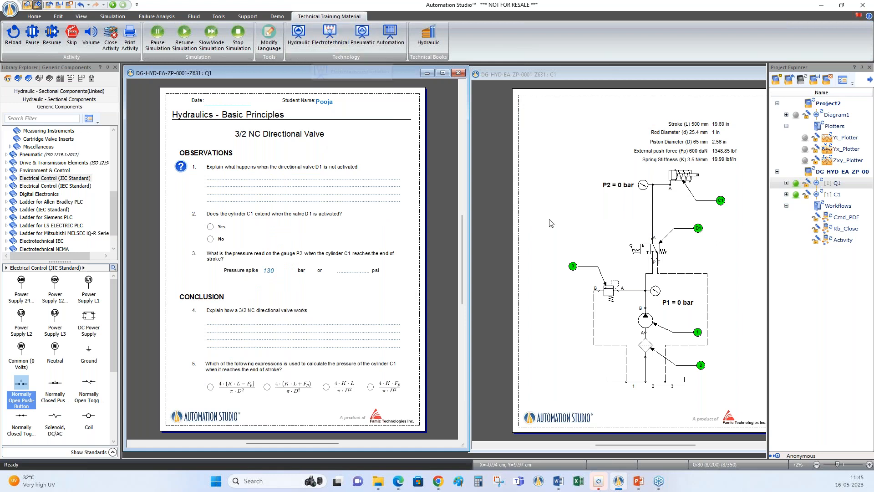
left_click(826, 85)
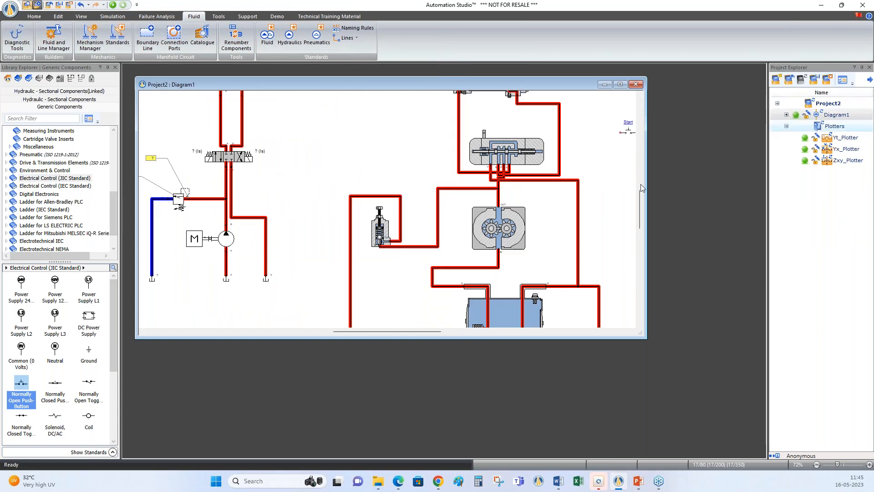
left_click(620, 85)
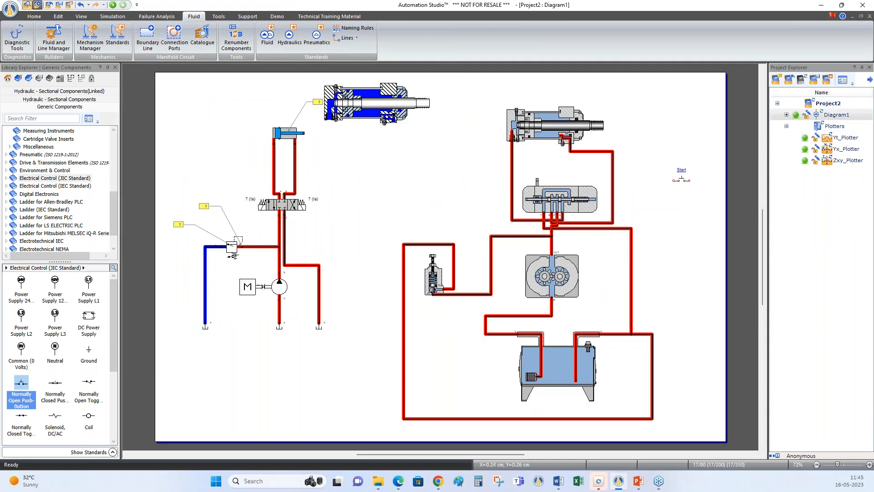
Load the demo catalogue and open the Catalogue Manager on the Demonstration catalogue
left_click(277, 17)
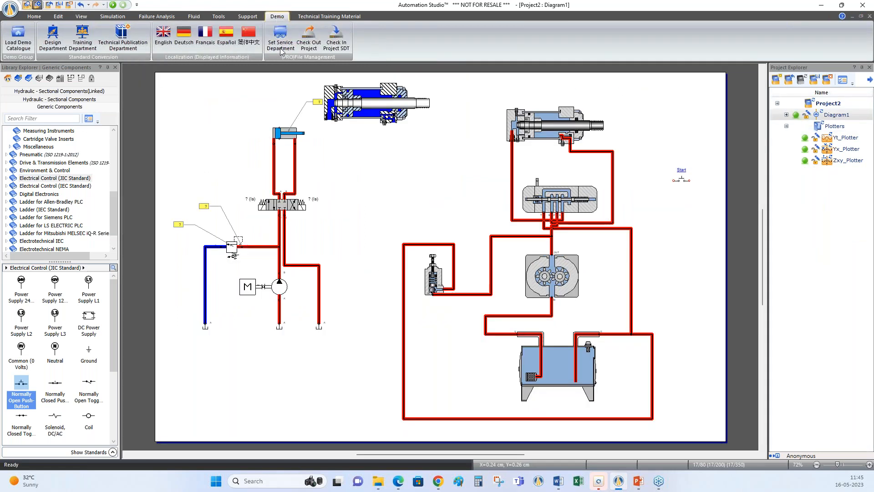
left_click(22, 42)
left_click(507, 259)
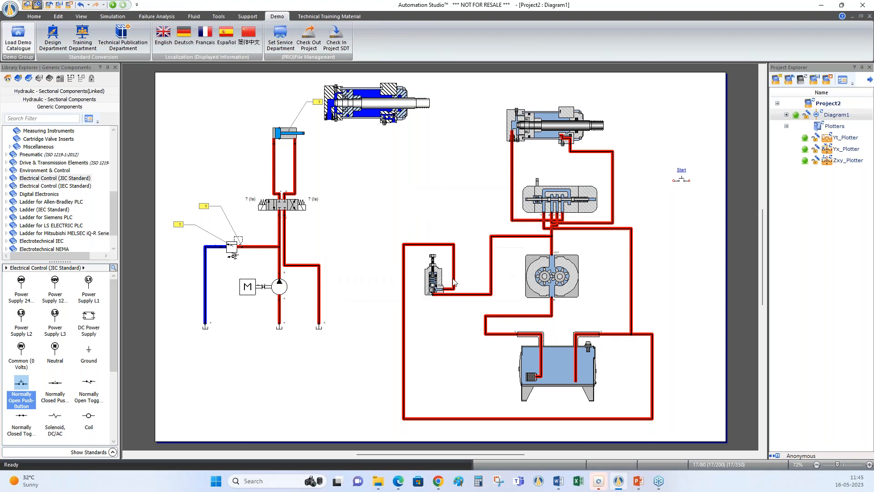
left_click(34, 17)
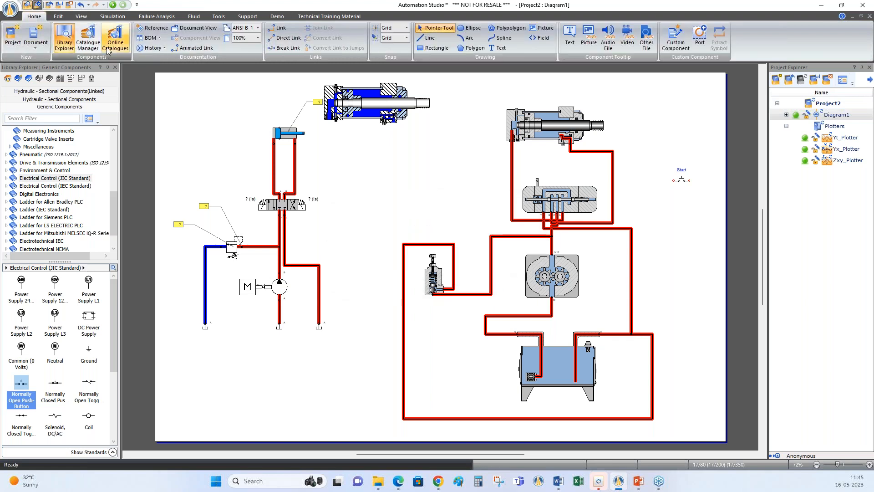
left_click(83, 43)
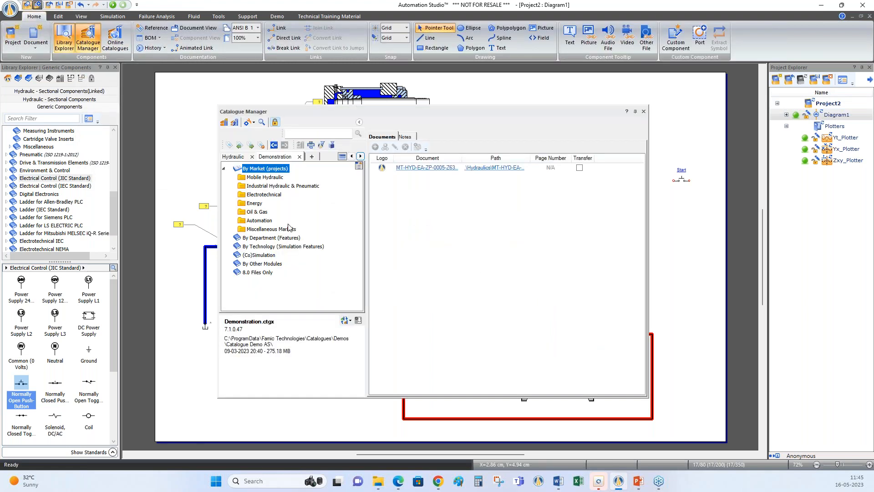
Open the All Tech - AB PLC project from the 2D Synoptic demos, close the catalogue and fit the page in view
left_click(229, 145)
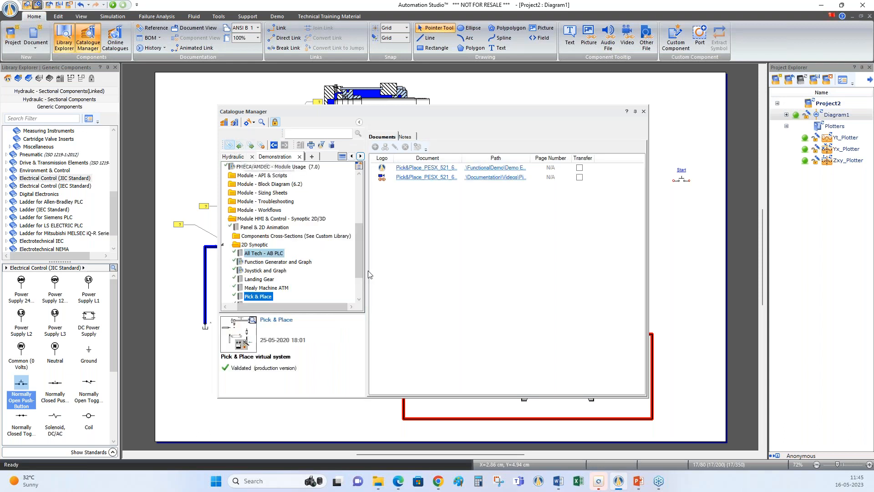
left_click_drag(361, 271, 361, 288)
left_click(261, 212)
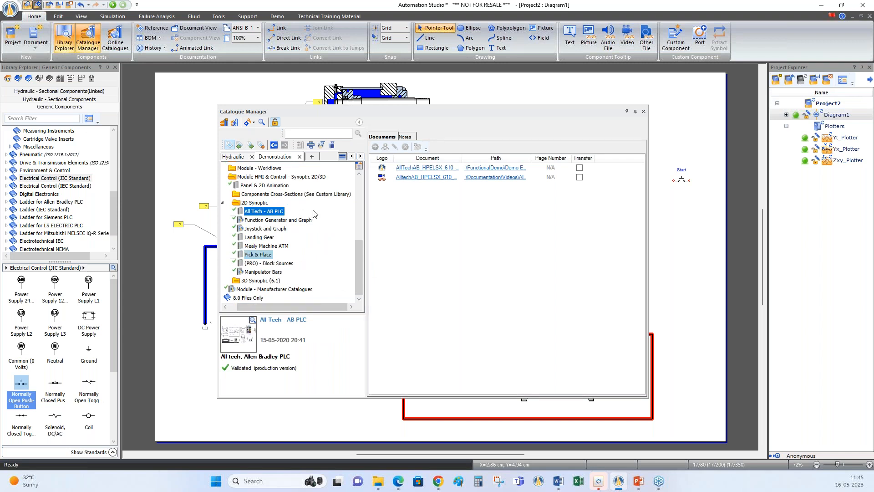
left_click(431, 168)
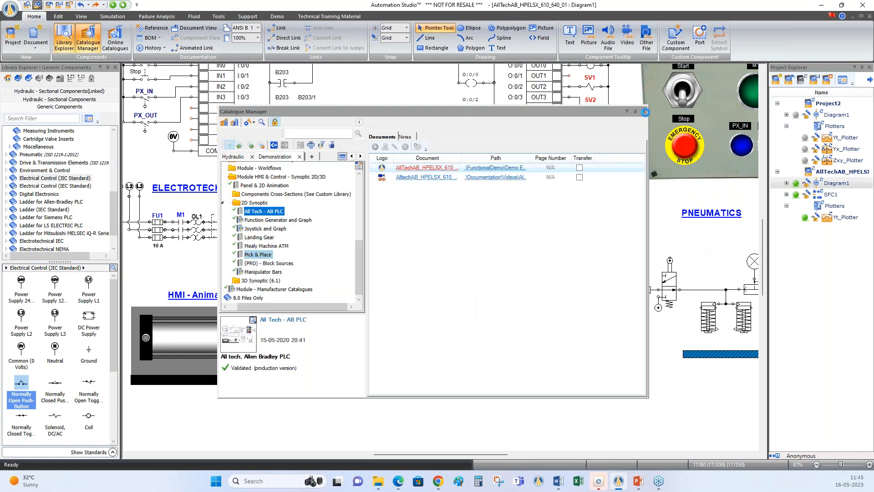
left_click(644, 111)
right_click(536, 416)
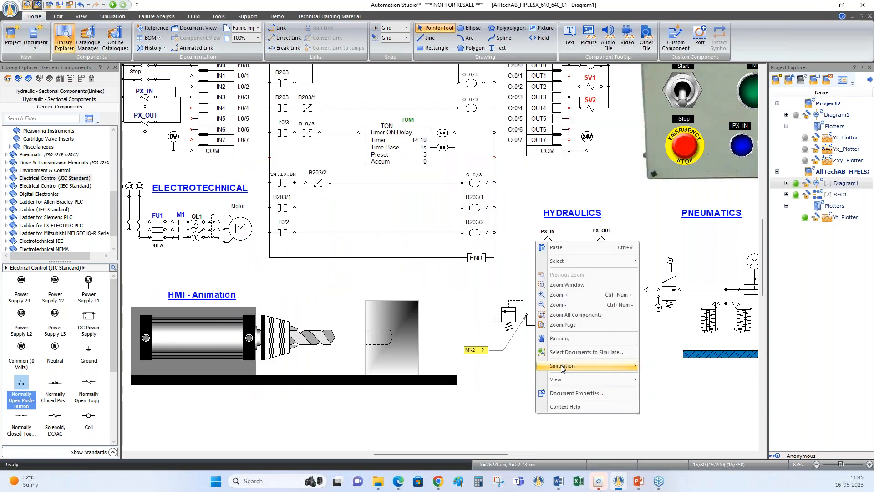
left_click(568, 327)
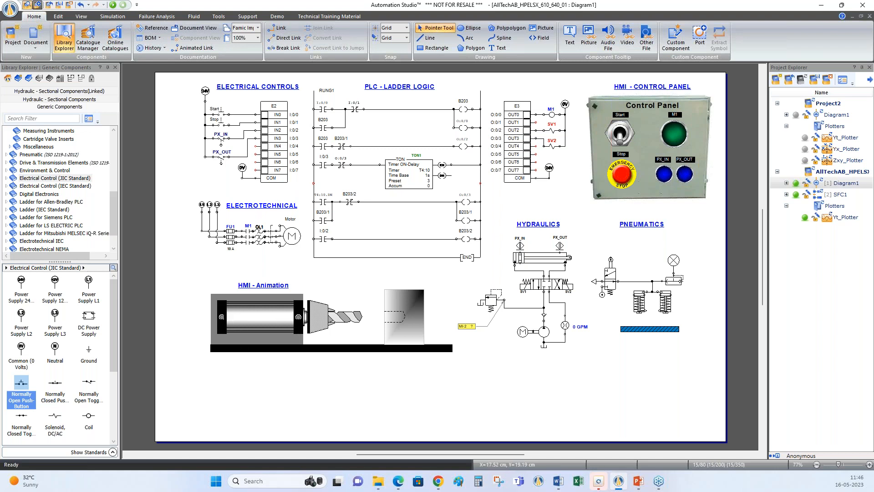
Simulate the All Tech diagram, operating the control panel's Start switch and toggling the emergency stop on and off, and stop the simulation
left_click(113, 5)
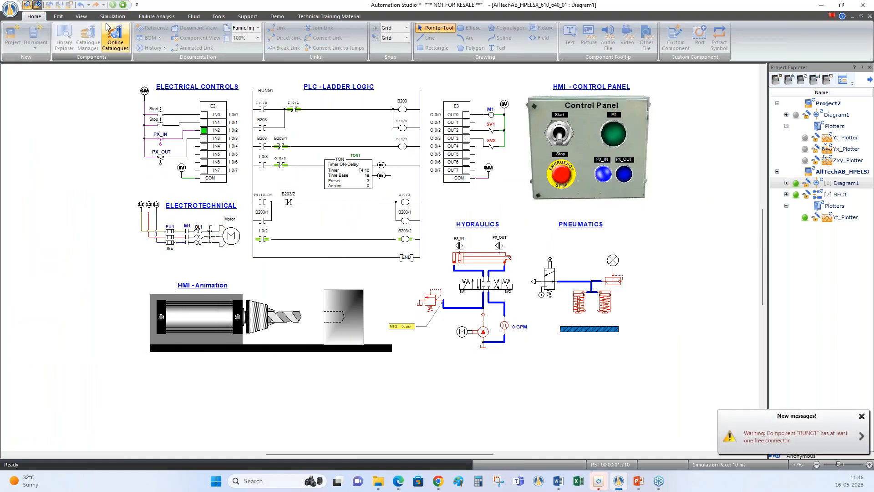
left_click(559, 142)
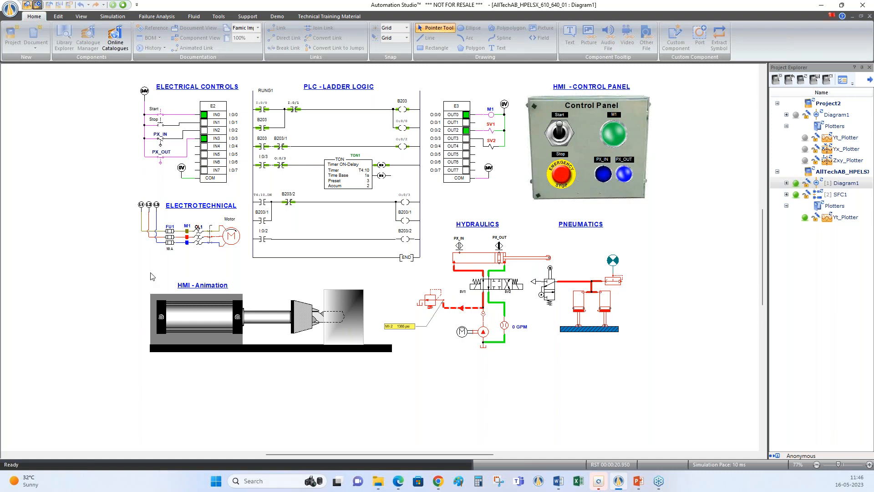
left_click(563, 173)
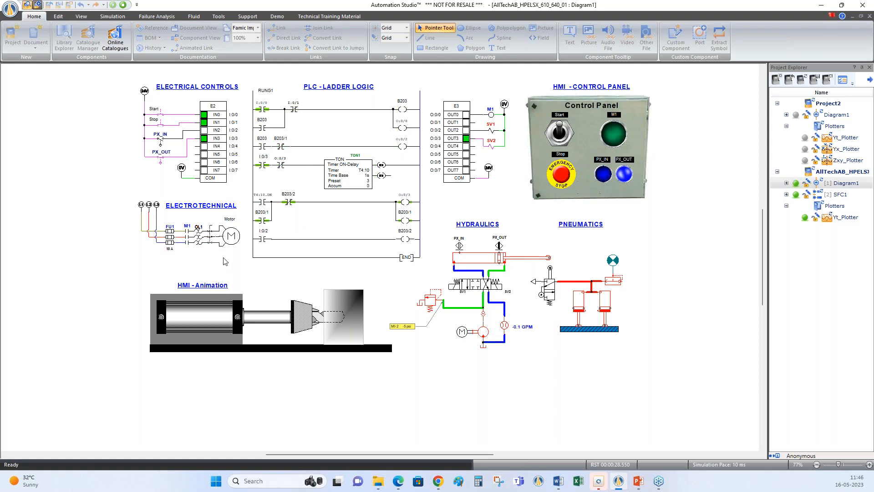
left_click(564, 174)
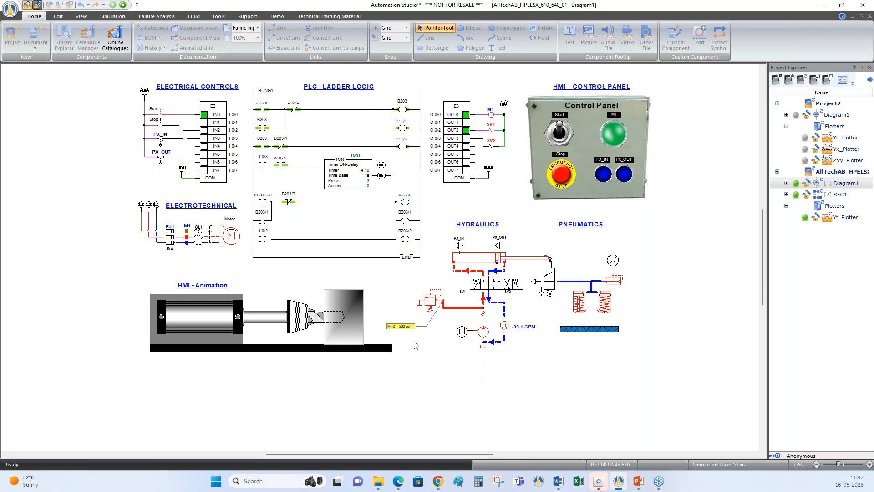
left_click(123, 5)
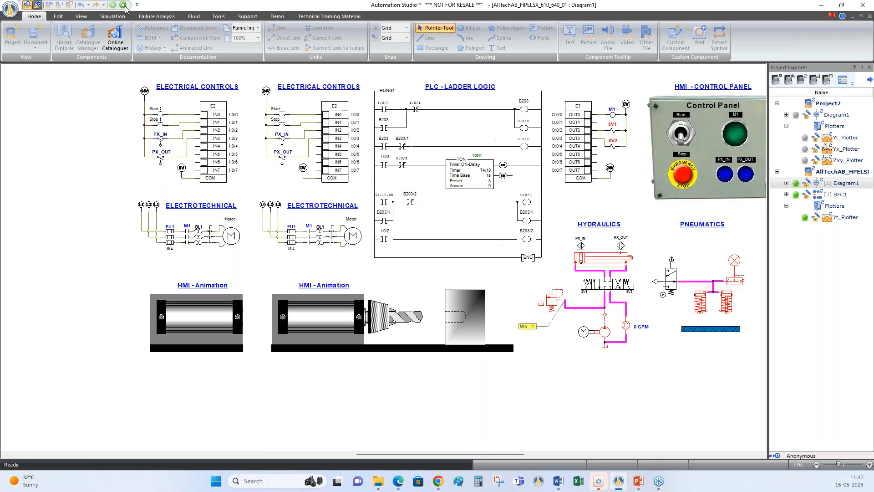
Open the Pick & Place project from the 2D Synoptic demos, close the catalogue and auto-hide the Project Explorer and Library Explorer
left_click(87, 38)
left_click(258, 255)
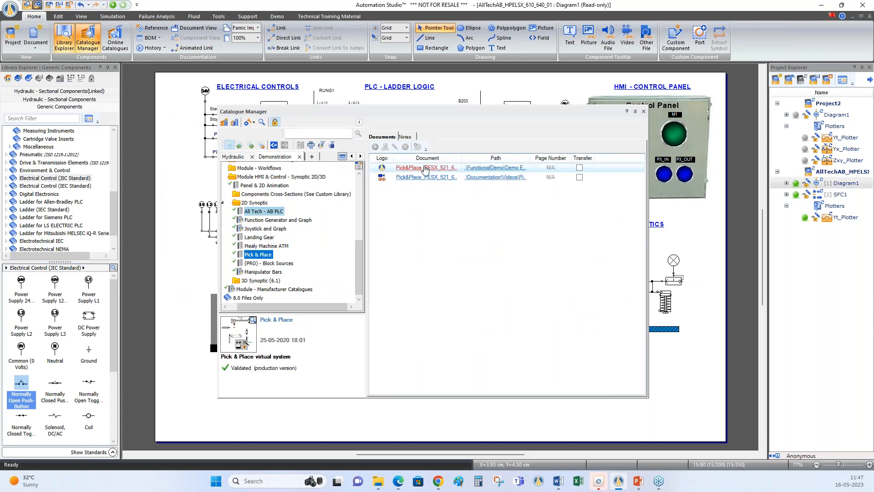
left_click(425, 168)
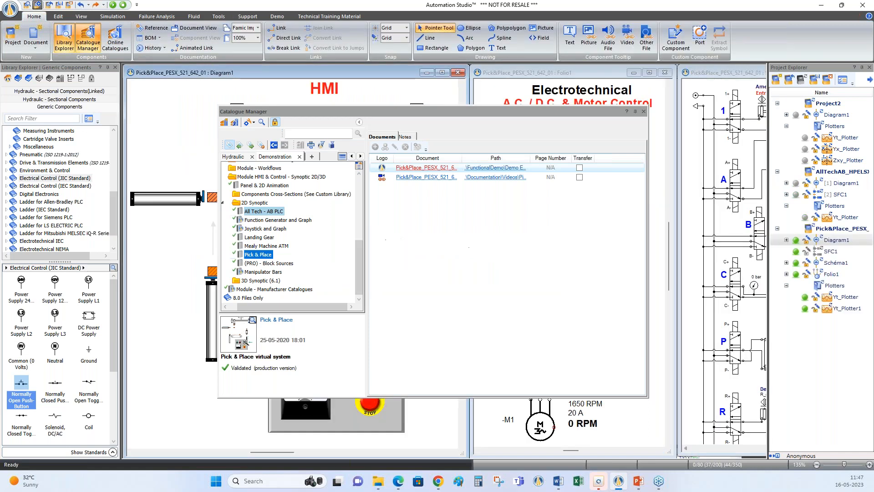
left_click(643, 111)
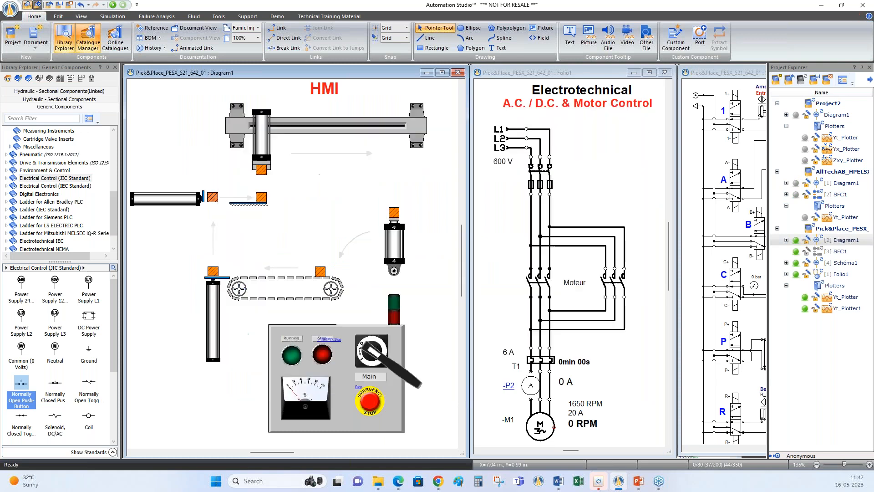
left_click(862, 67)
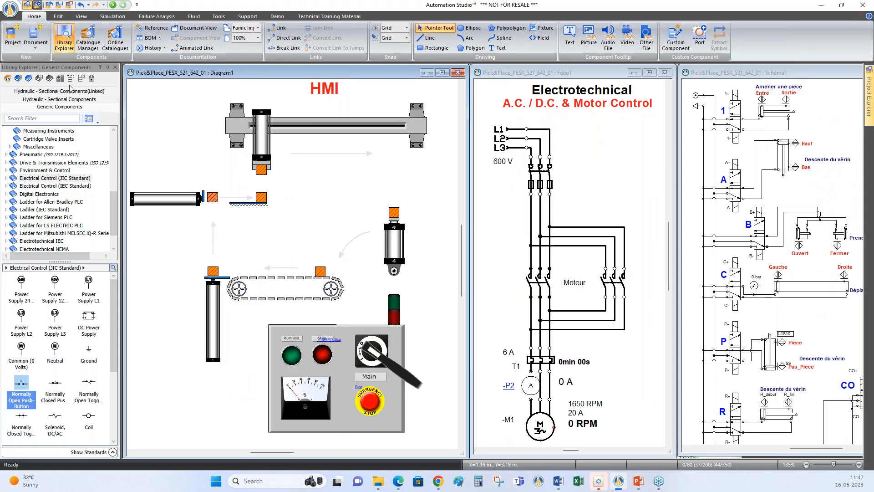
left_click(108, 68)
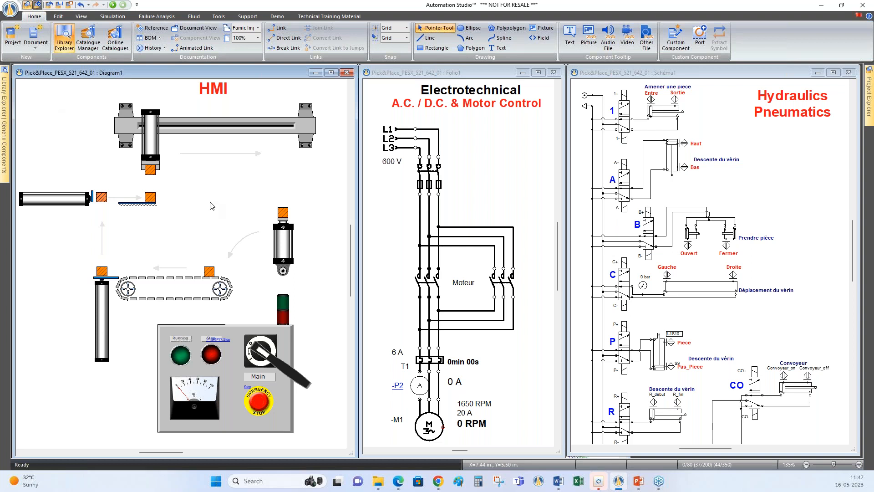
Start simulating the Pick & Place system and turn on the Main switch on its HMI panel
left_click(112, 5)
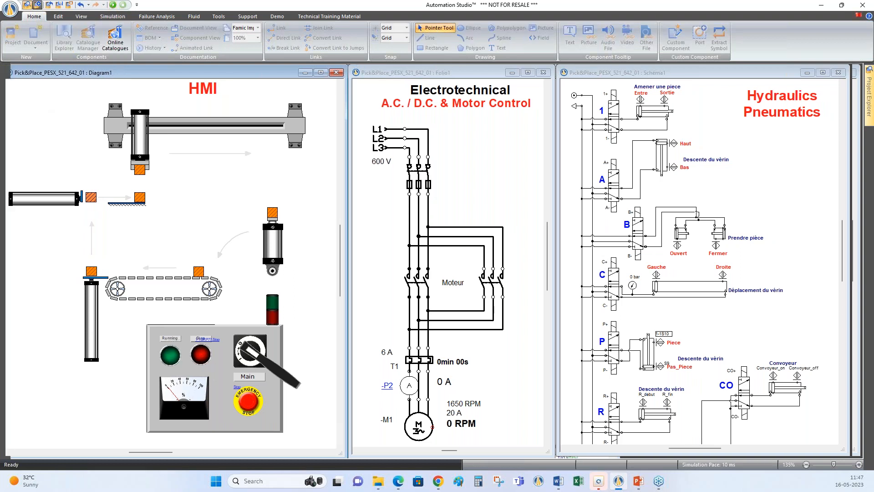
left_click(284, 375)
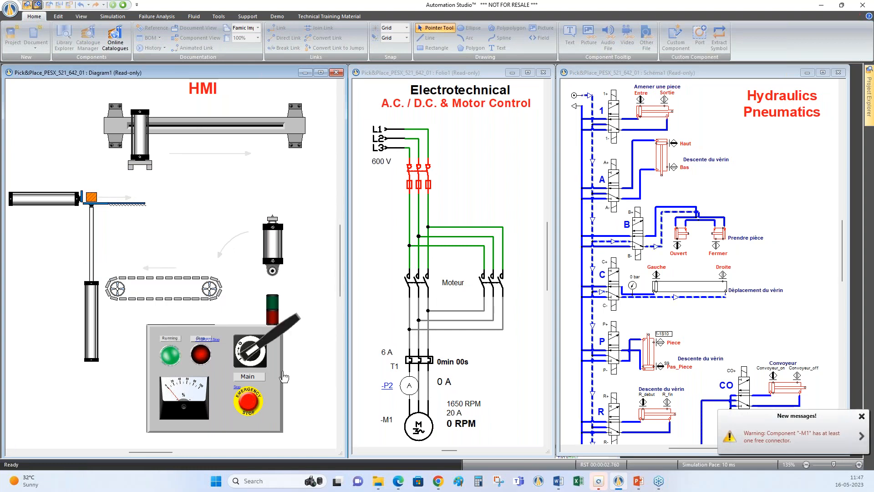
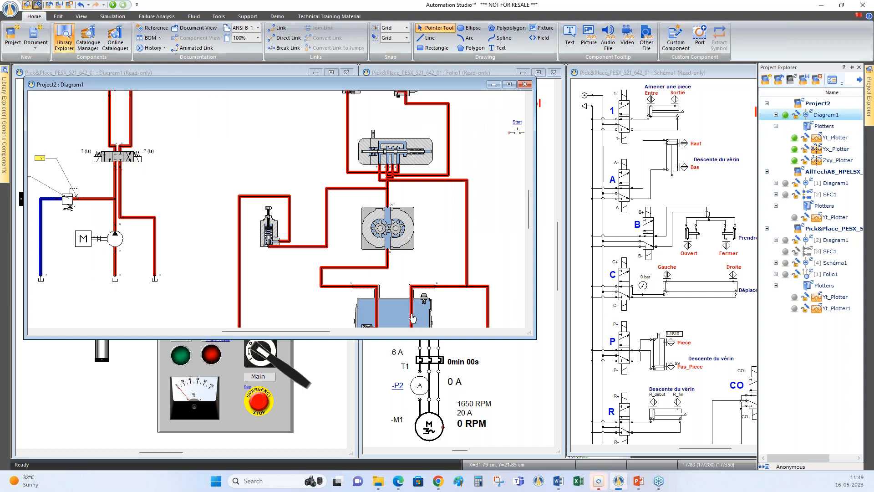
Maximize the Project2 Diagram1 window and pin both the Library Explorer and the Project Explorer open
left_click(342, 246)
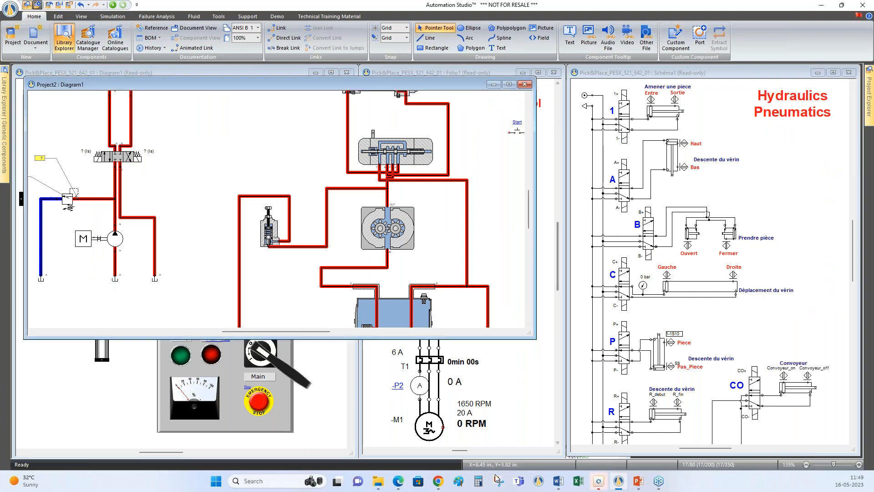
left_click(510, 85)
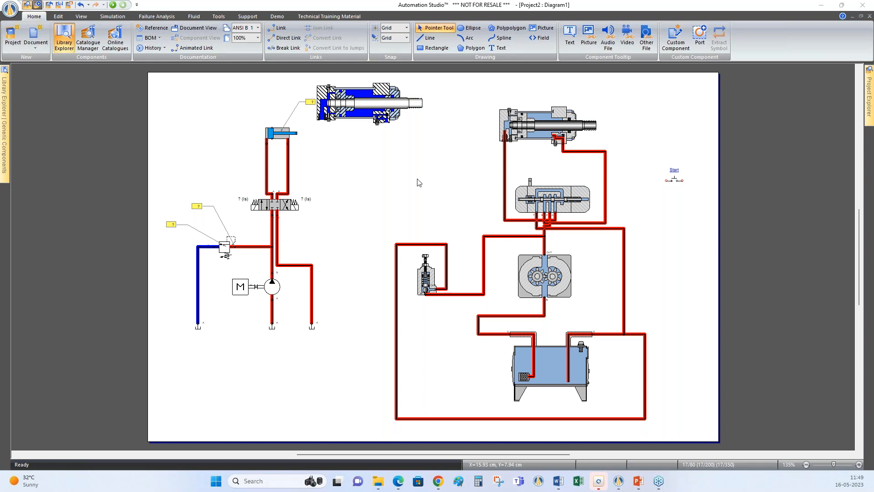
left_click(684, 207)
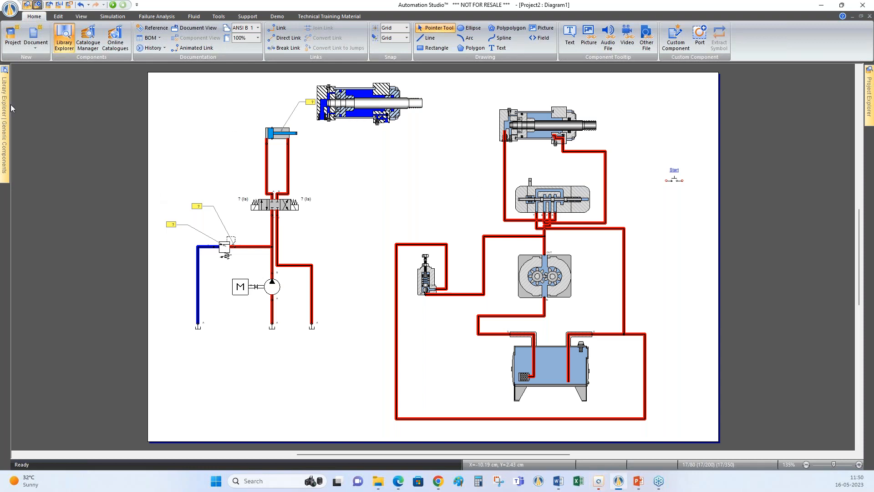
mouse_move(6, 107)
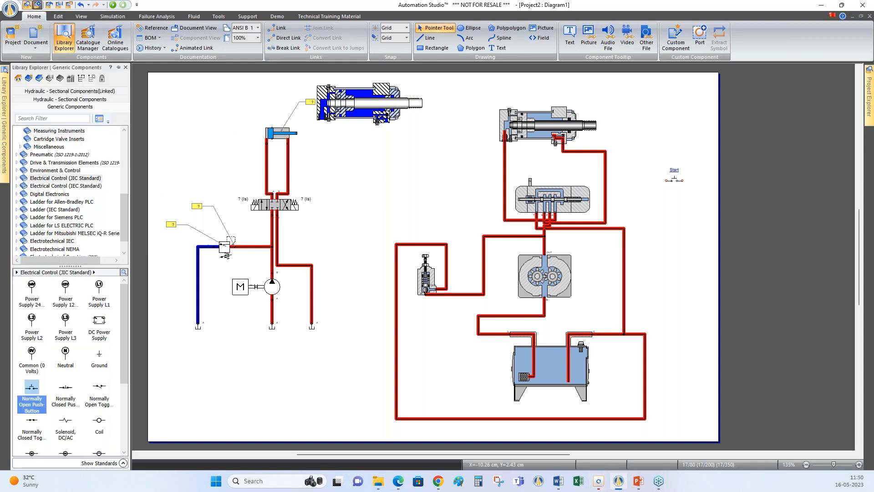
left_click(118, 67)
mouse_move(869, 97)
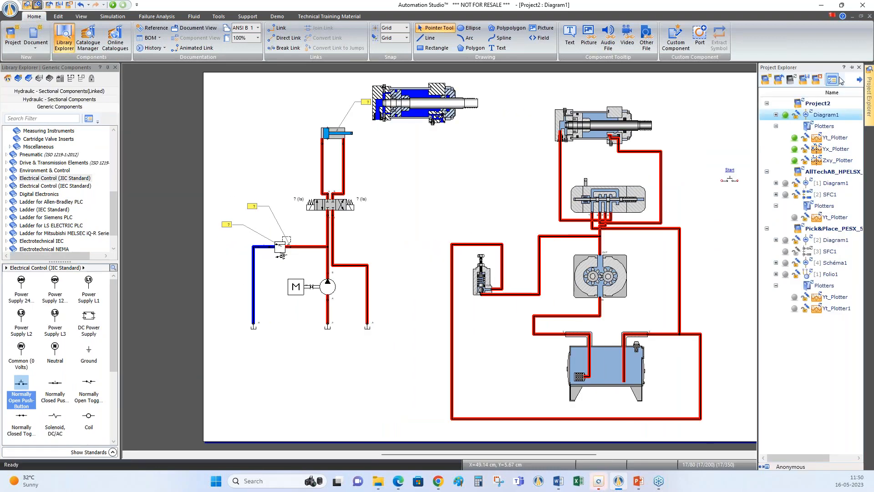
left_click(851, 68)
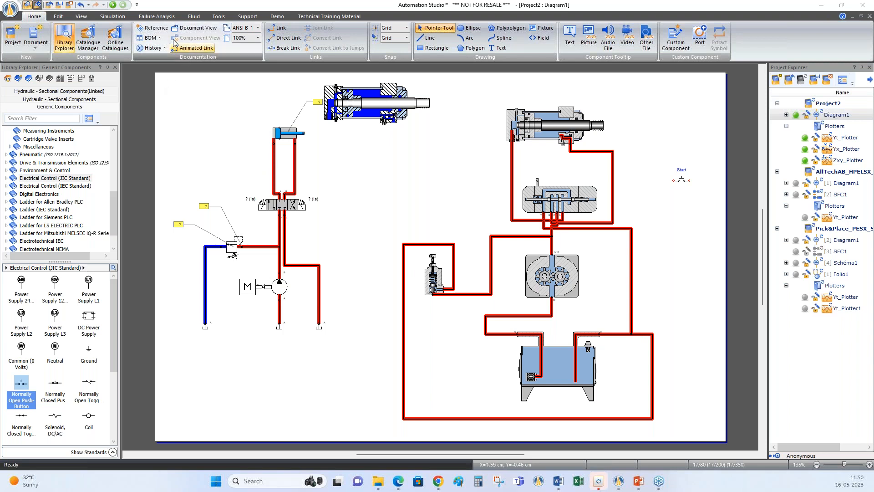
Review the video recording options, switch audio recording on and off again, and close the dialog
left_click(218, 17)
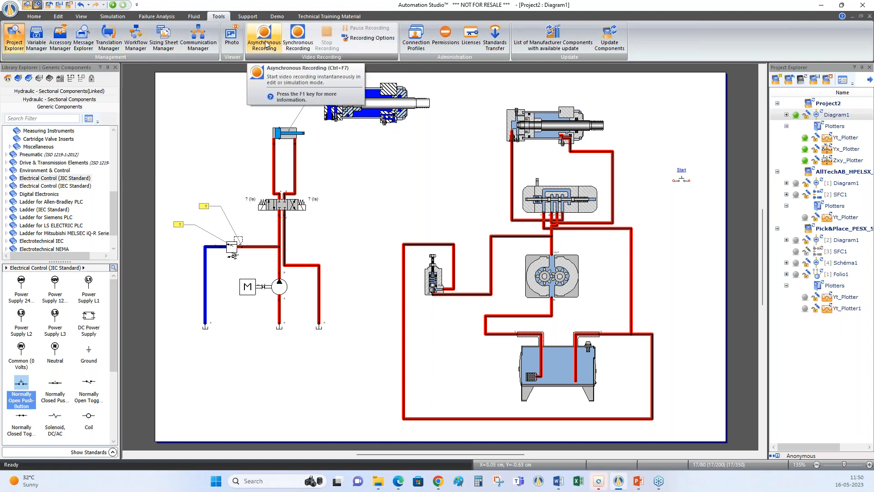
left_click(371, 39)
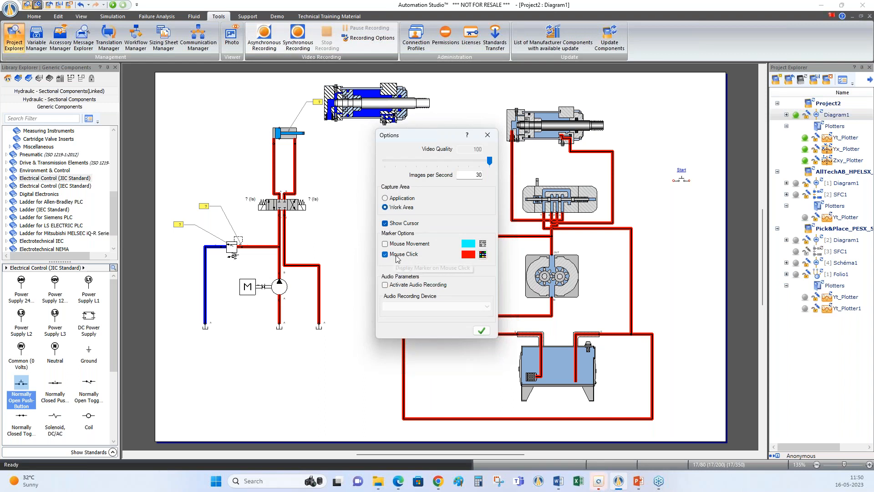
left_click(385, 285)
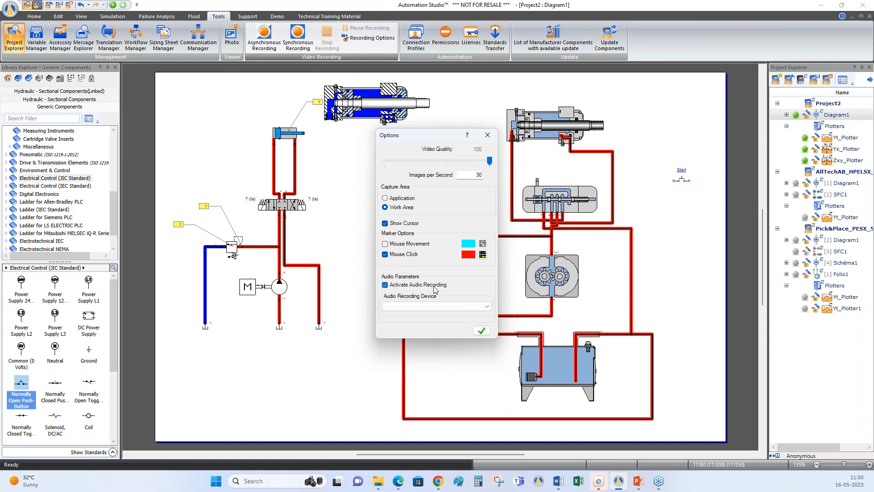
left_click(386, 285)
left_click(488, 133)
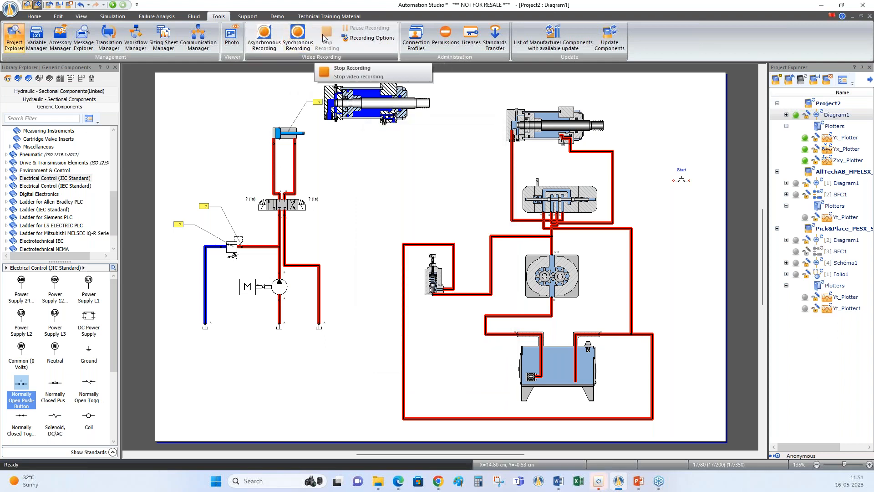
Simulate the Project2 diagram and capture a short video of it with Asynchronous Recording
left_click(113, 5)
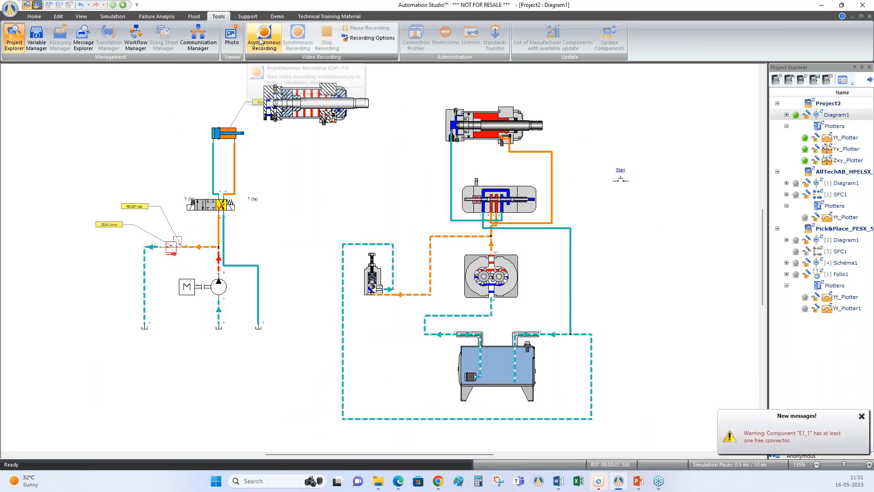
left_click(260, 42)
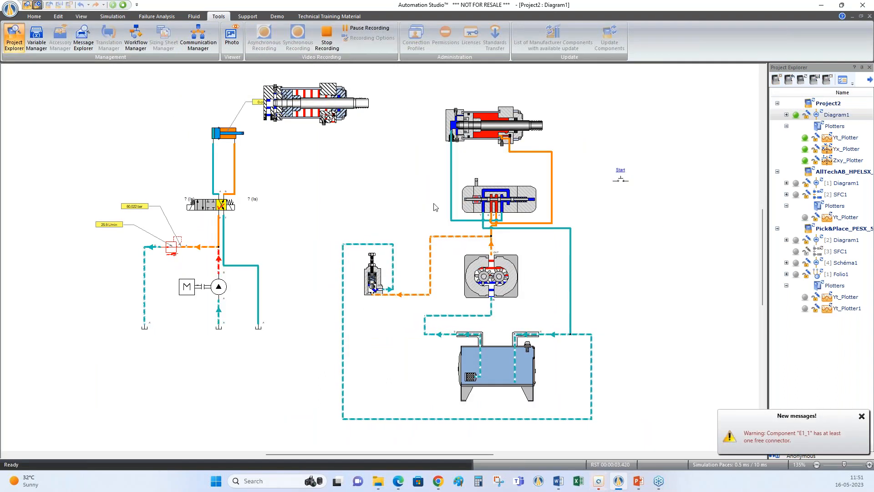
left_click(326, 41)
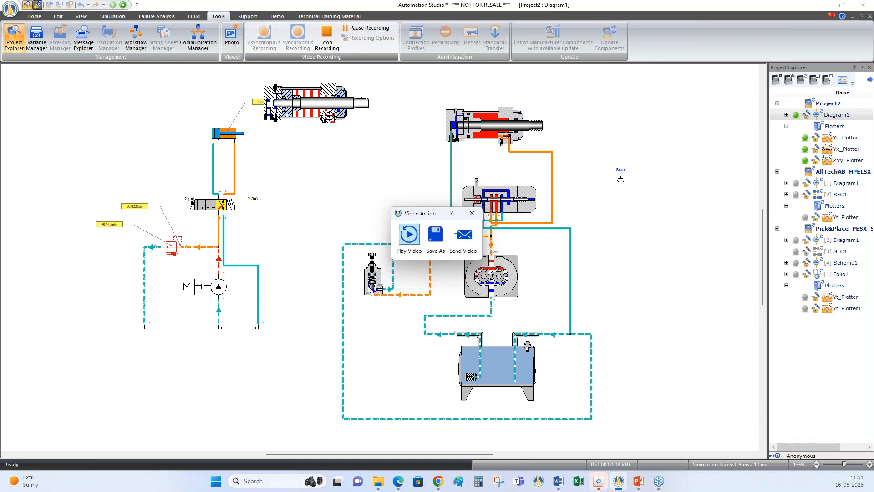
Open the recorded video's save dialog and cancel it, discard the recording and stop the simulation
left_click(436, 237)
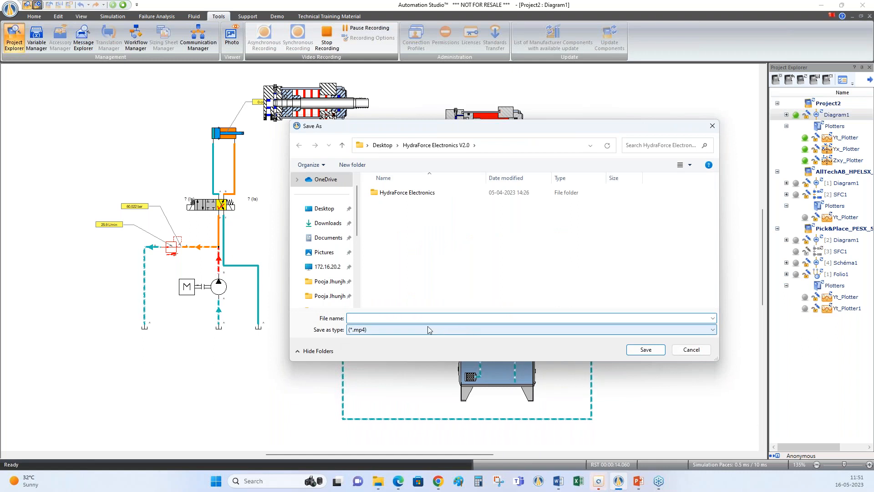
left_click(691, 349)
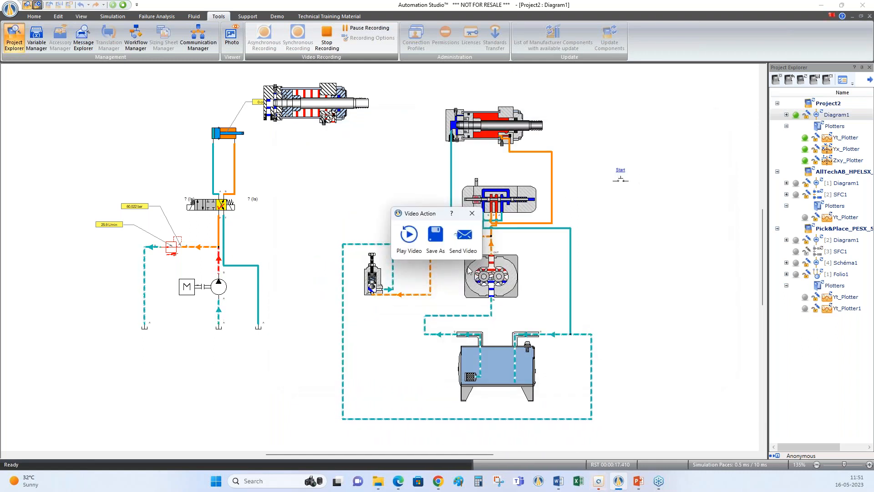
left_click(472, 214)
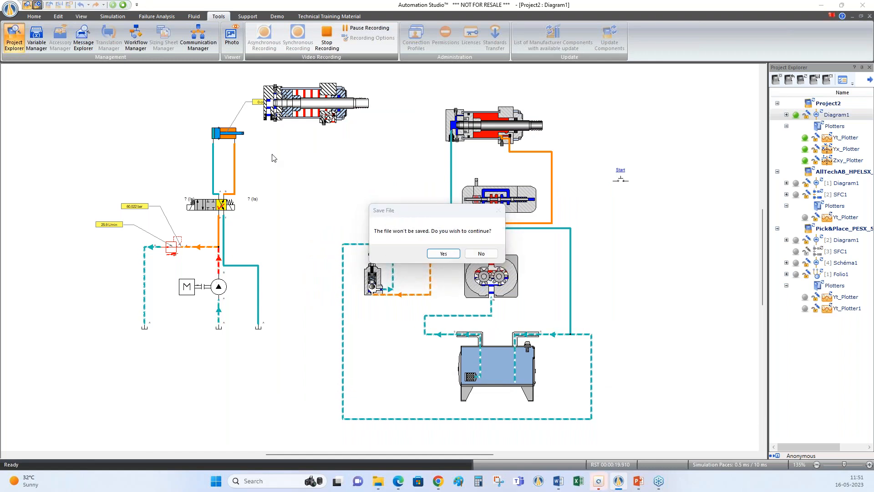
key("Return")
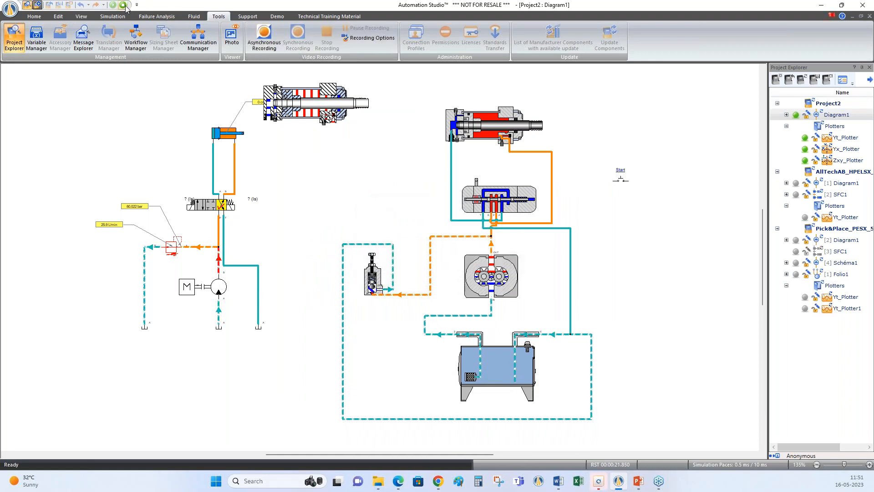
left_click(122, 5)
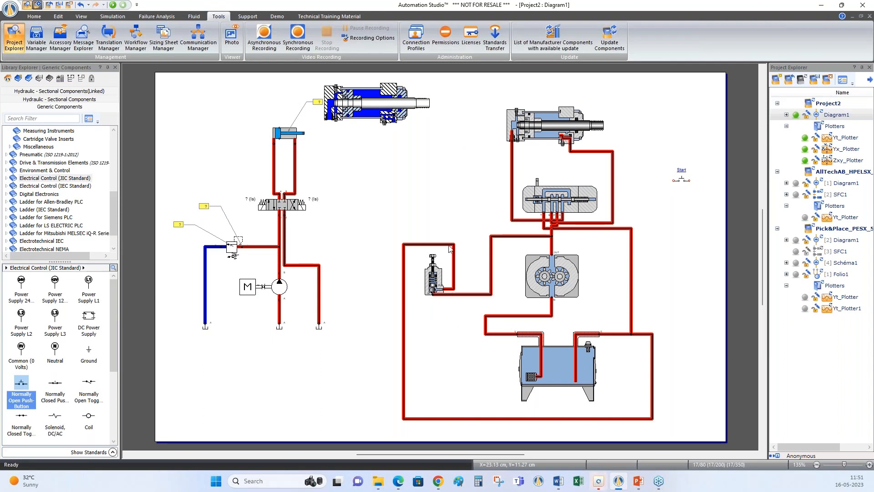
Delete the whole symbolic hydraulic circuit and the separate sectional cylinder above it, keeping the sectional component circuit
left_click(279, 208)
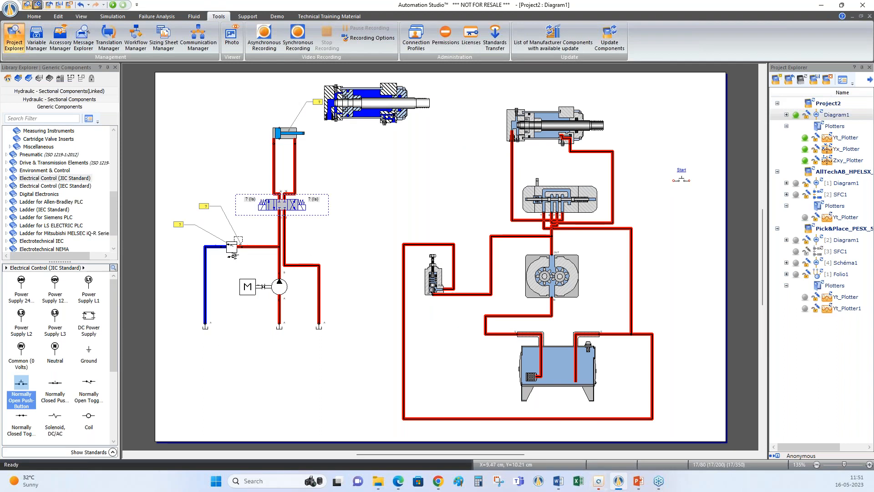
left_click(376, 245)
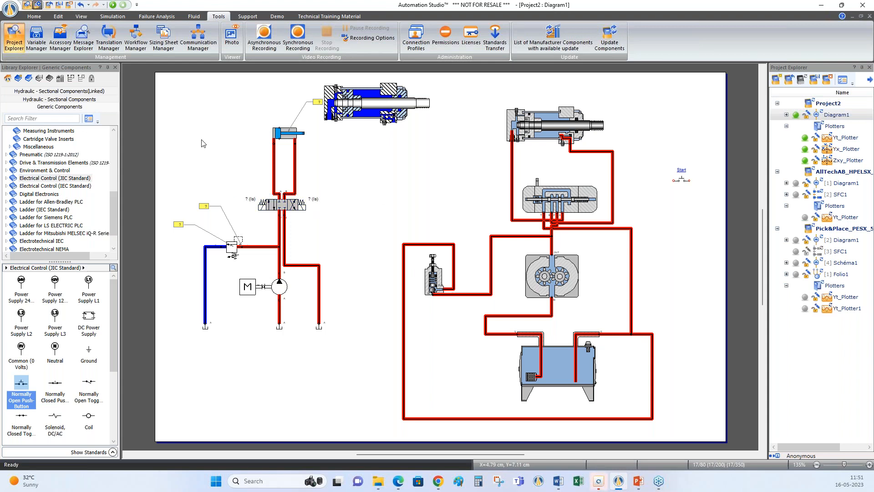
left_click_drag(163, 76, 380, 362)
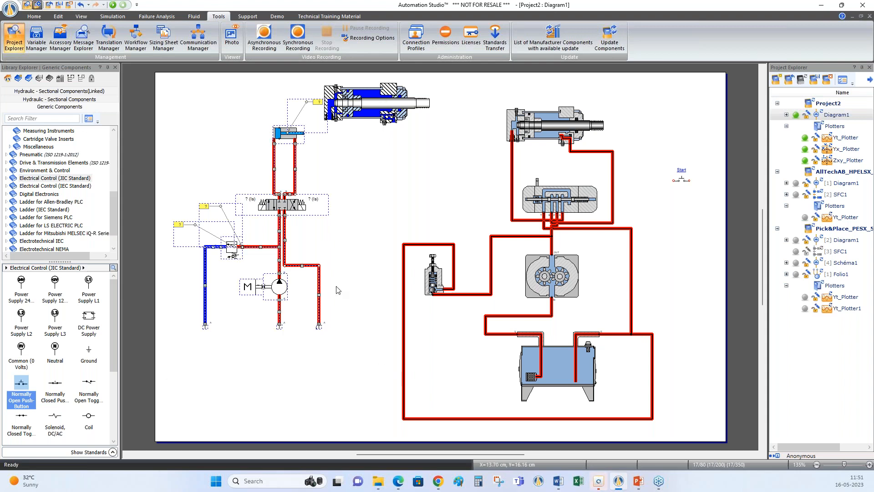
key("Delete")
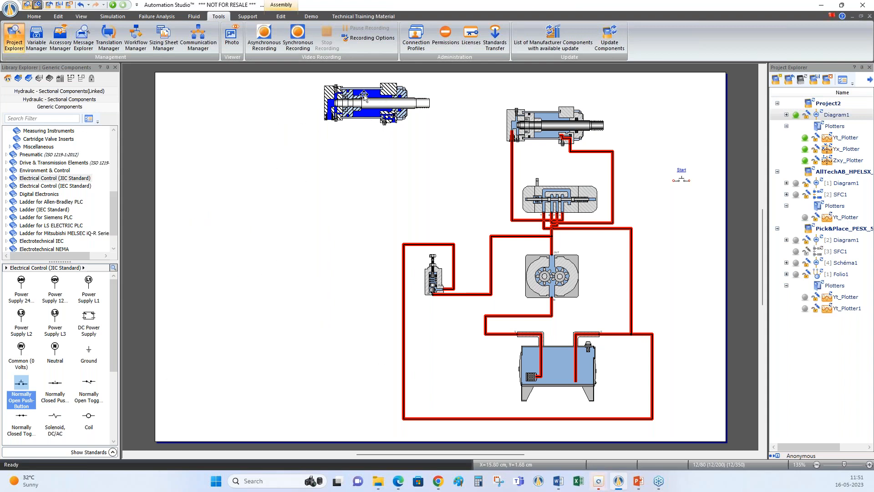
left_click(364, 98)
key("Delete")
In the Hydraulic library, show the available standards for the unidirectional pump with shaft and hide them again
scroll(109, 175, "up", 3)
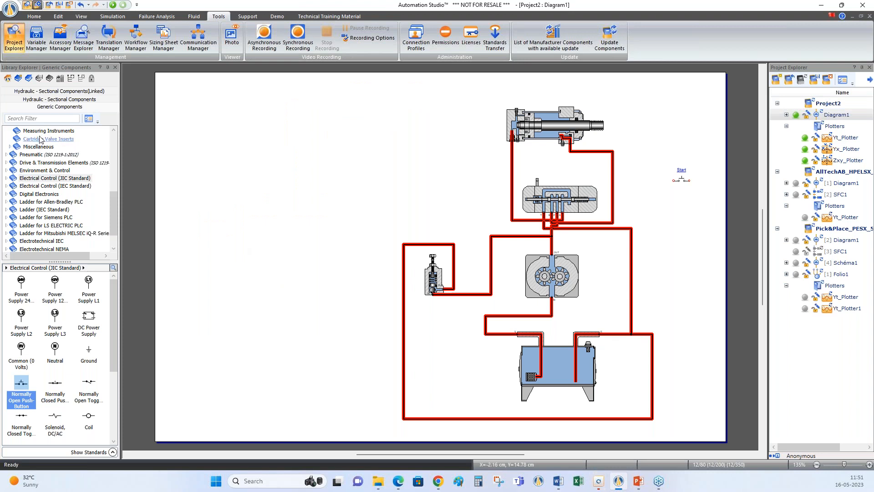
scroll(109, 176, "up", 5)
left_click(46, 131)
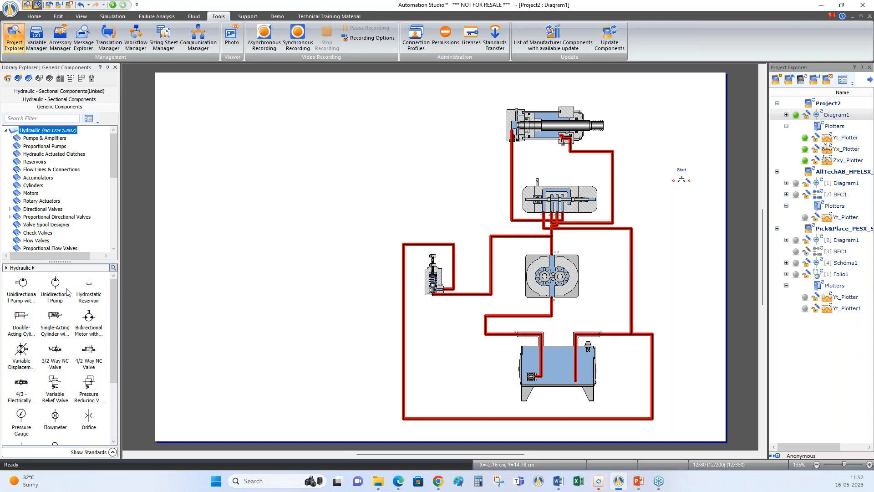
left_click(23, 290)
left_click(112, 452)
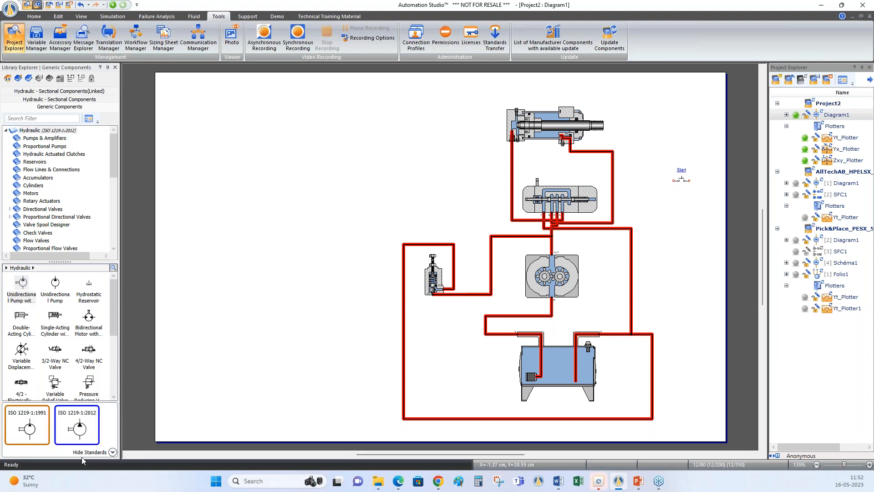
mouse_move(38, 442)
left_click(112, 452)
Place a unidirectional pump with shaft in the empty area of the diagram and a hydrostatic reservoir below it
left_click_drag(21, 283, 293, 230)
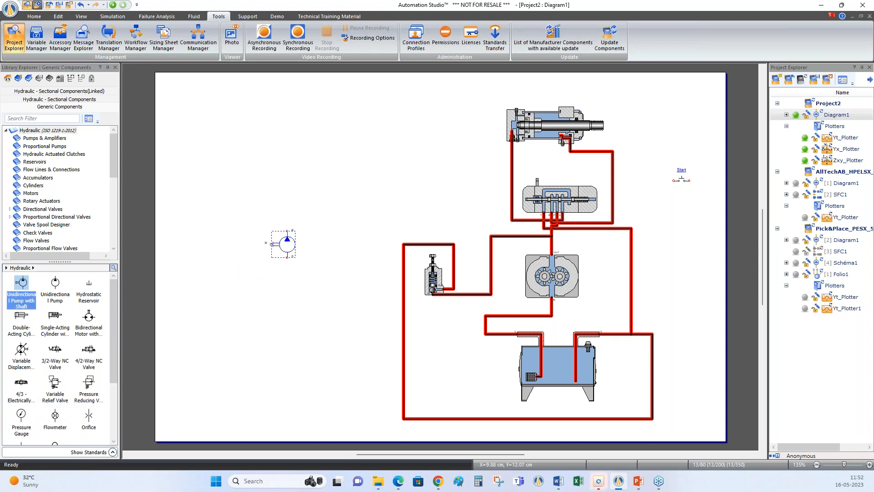
left_click(90, 284)
left_click_drag(90, 284, 291, 294)
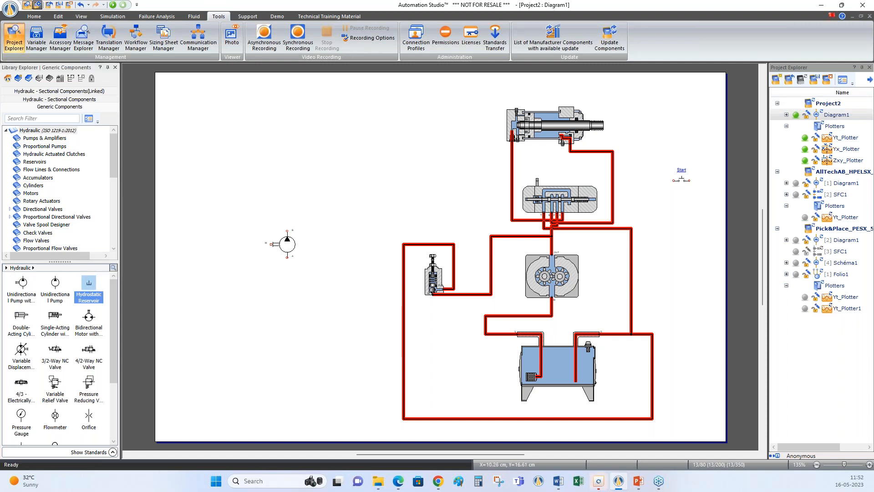
Place a double-acting cylinder and a 4/3 electrically controlled valve above the pump, and a variable relief valve beside the supply path
left_click_drag(18, 319, 300, 109)
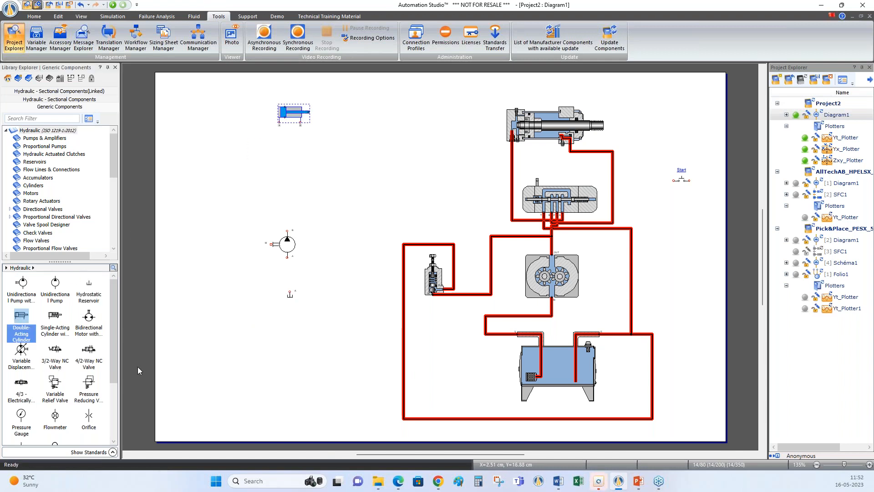
left_click_drag(21, 382, 293, 163)
left_click(333, 154)
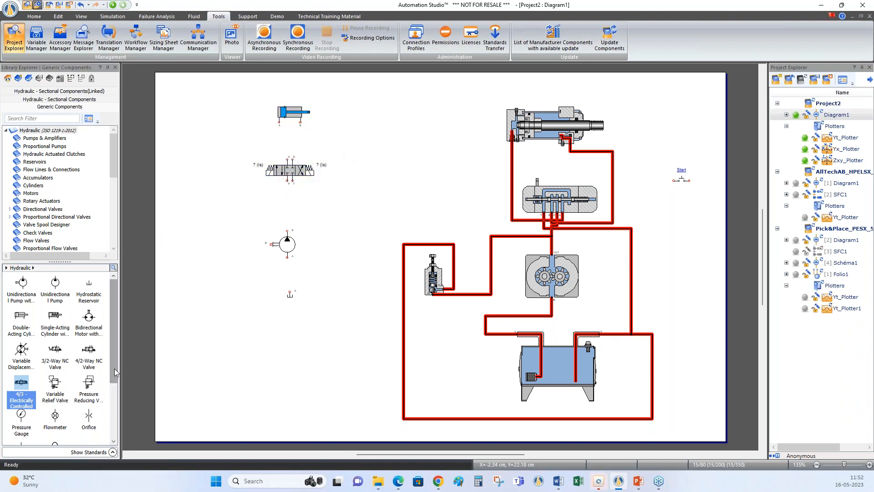
left_click_drag(55, 382, 243, 203)
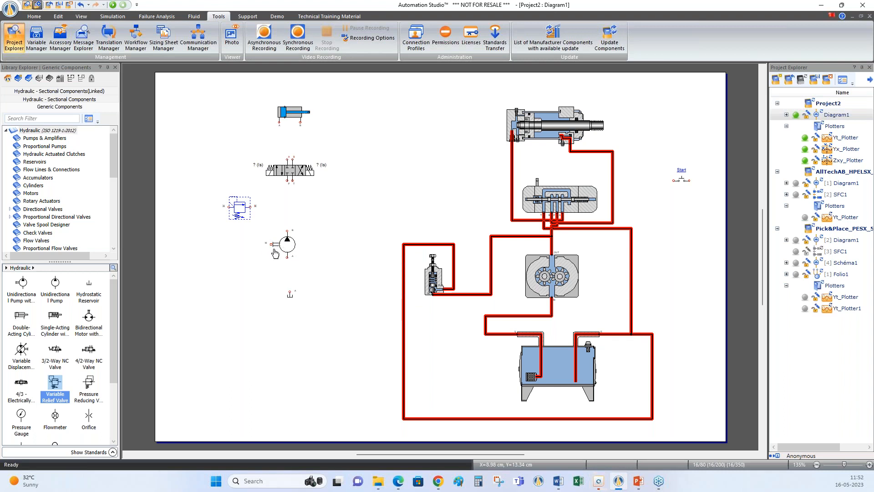
Place an Engine from the Drive & Transmission Elements library so that it couples to the pump's shaft
double_click(32, 131)
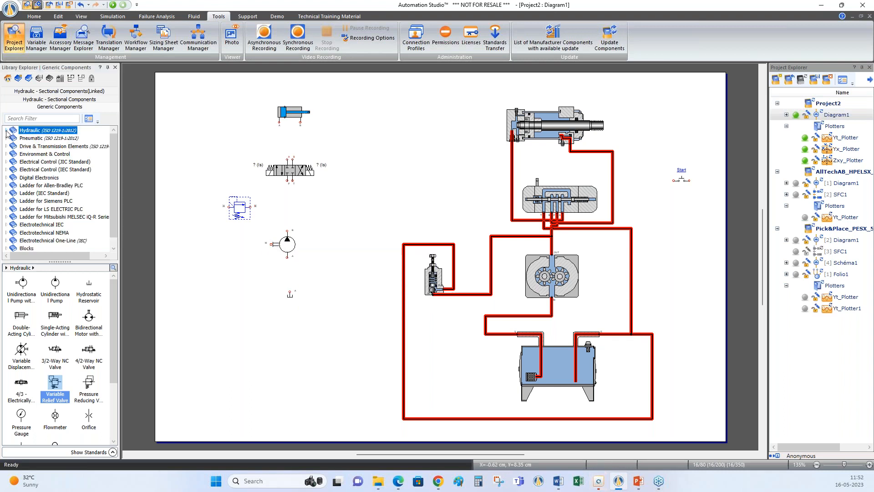
left_click(47, 147)
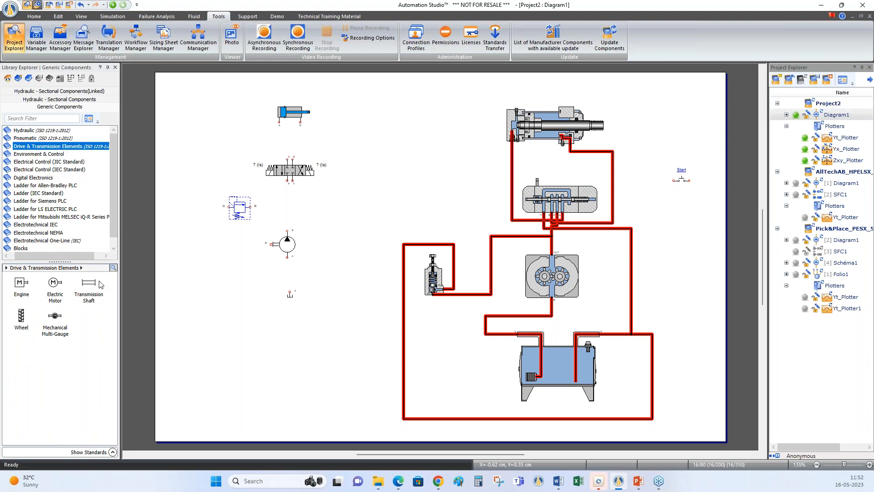
left_click_drag(22, 283, 260, 246)
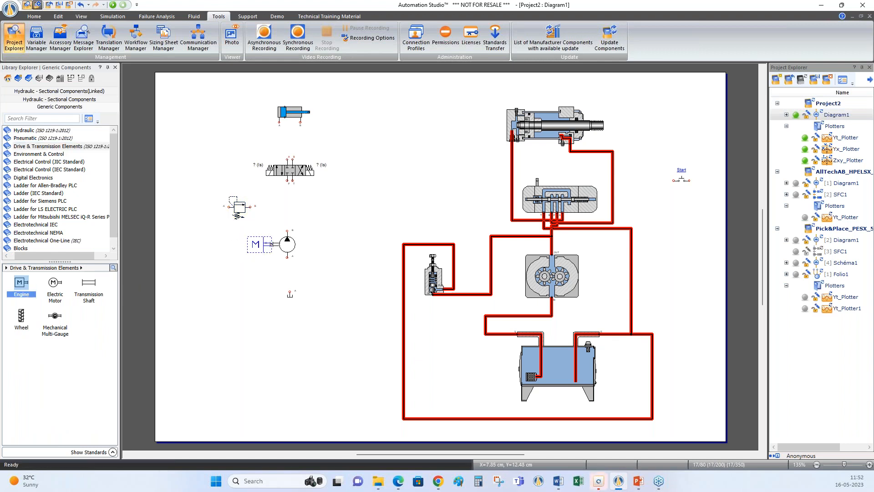
left_click(316, 275)
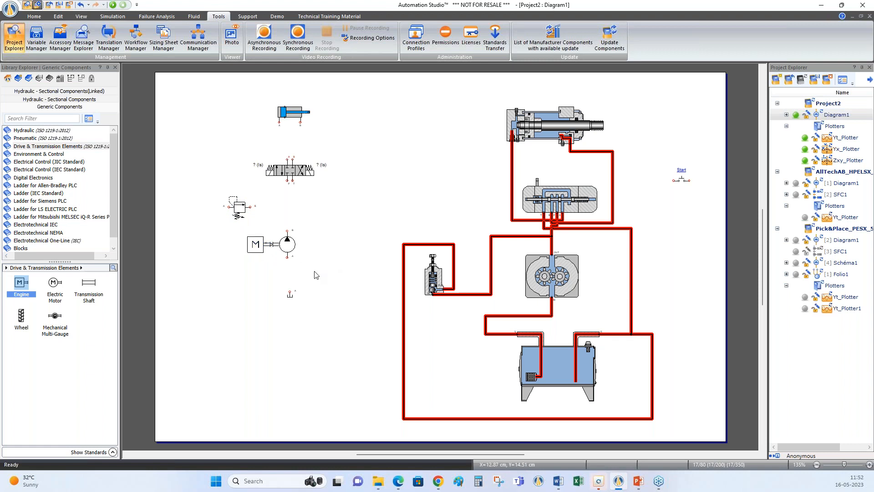
Connect the pump's inlet port to the hydrostatic reservoir below it with a hydraulic line
left_click_drag(290, 272, 289, 257)
scroll(290, 295, "up", 2)
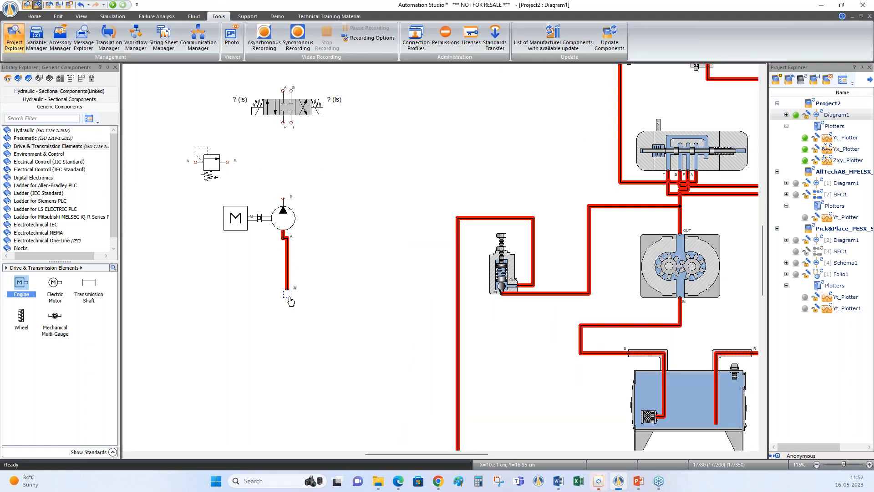
Align the reservoir directly beneath the pump's inlet and connect the pump's outlet to port P of the 4/3 valve
left_click_drag(290, 300, 283, 301)
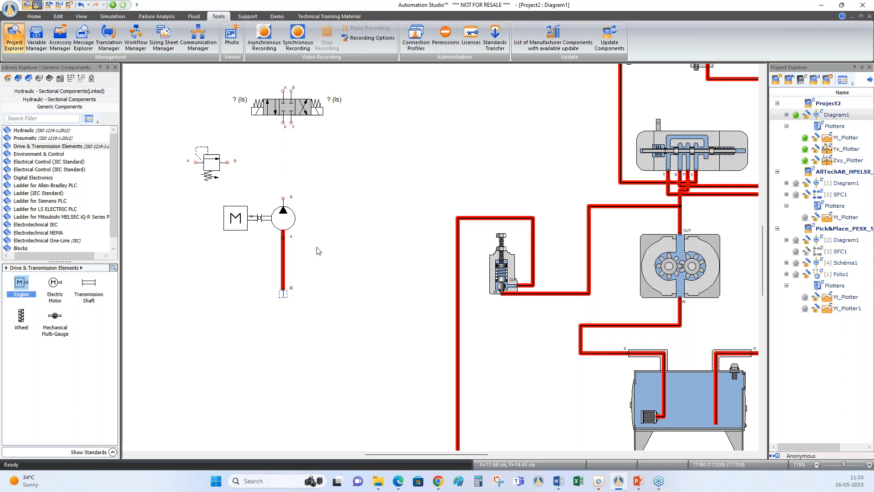
left_click_drag(283, 197, 283, 123)
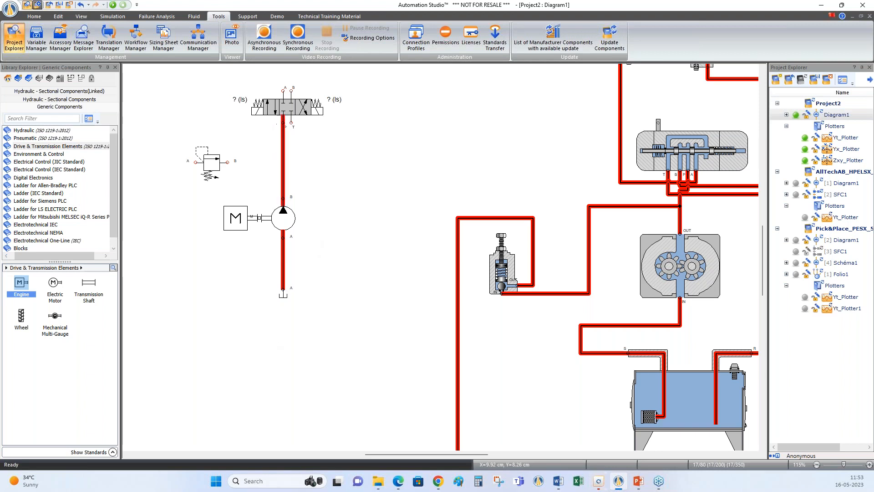
Connect the double-acting cylinder's two ports to ports A and B of the 4/3 valve below it
right_click(331, 174)
left_click(372, 260)
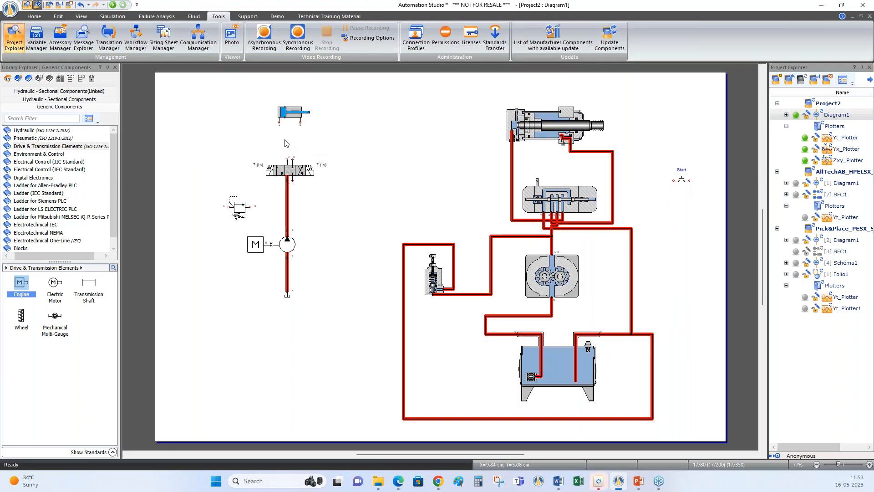
left_click_drag(279, 121, 287, 159)
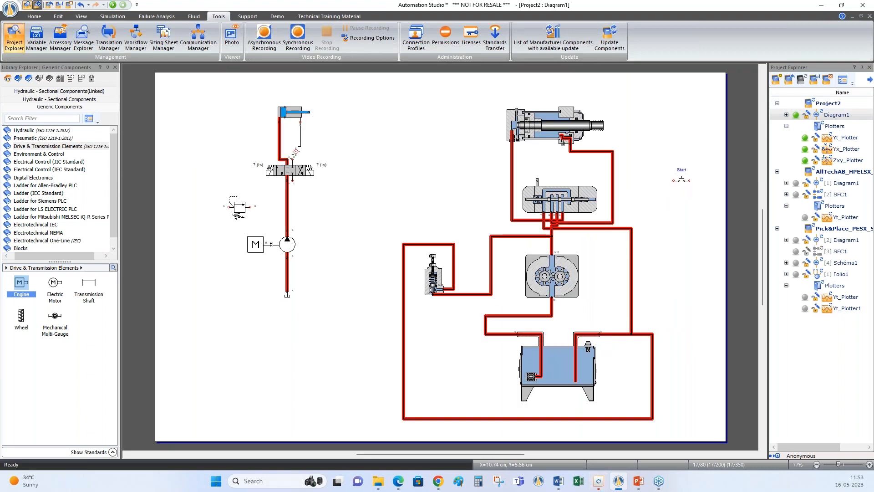
left_click(293, 160)
Flip the variable relief valve horizontally and connect its pump-side port to the supply line between the pump and the 4/3 valve
left_click(232, 208)
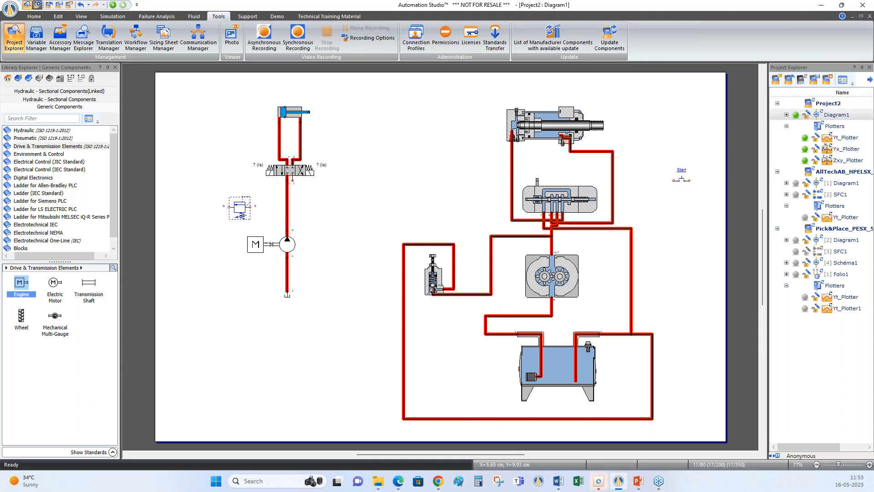
left_click(351, 201)
left_click(287, 207)
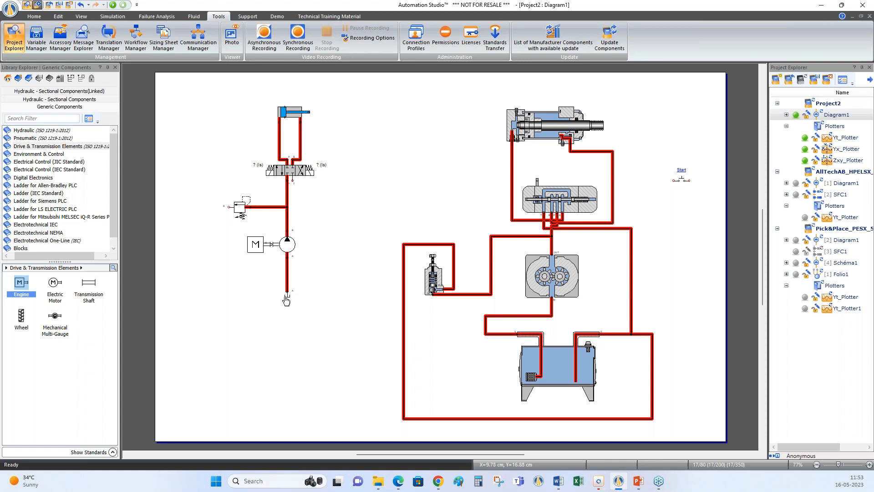
Connect the relief valve's free port to the pump's reservoir, and the 4/3 valve's port T to a second hydrostatic reservoir
left_click(28, 130)
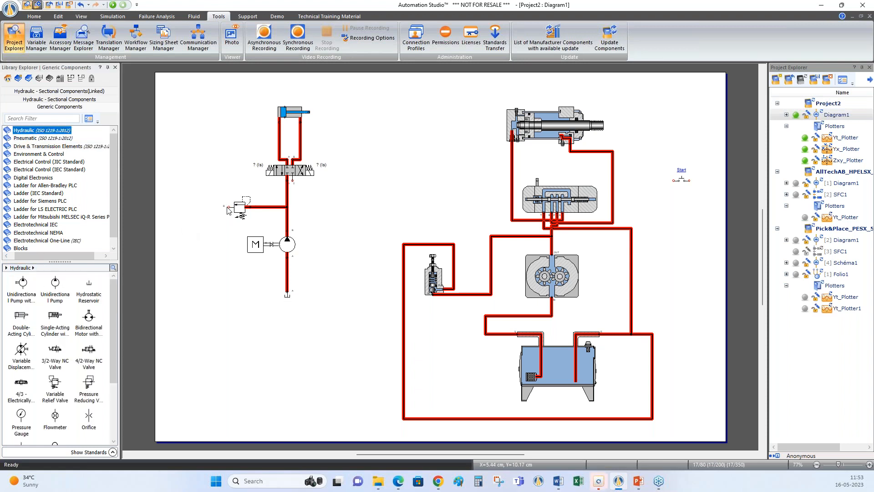
mouse_move(229, 206)
left_mouse_down()
mouse_move(190, 218)
mouse_move(193, 276)
mouse_move(286, 292)
left_mouse_up()
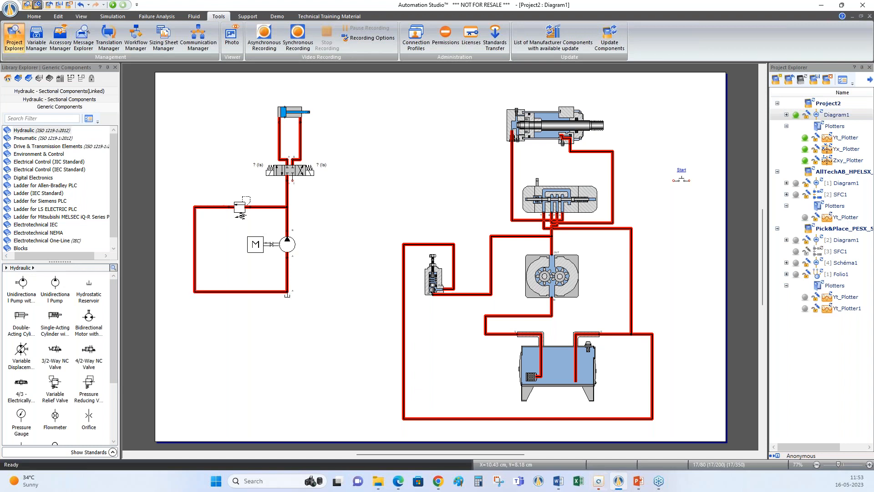
mouse_move(300, 203)
left_mouse_down()
mouse_move(328, 230)
mouse_move(328, 288)
left_mouse_up()
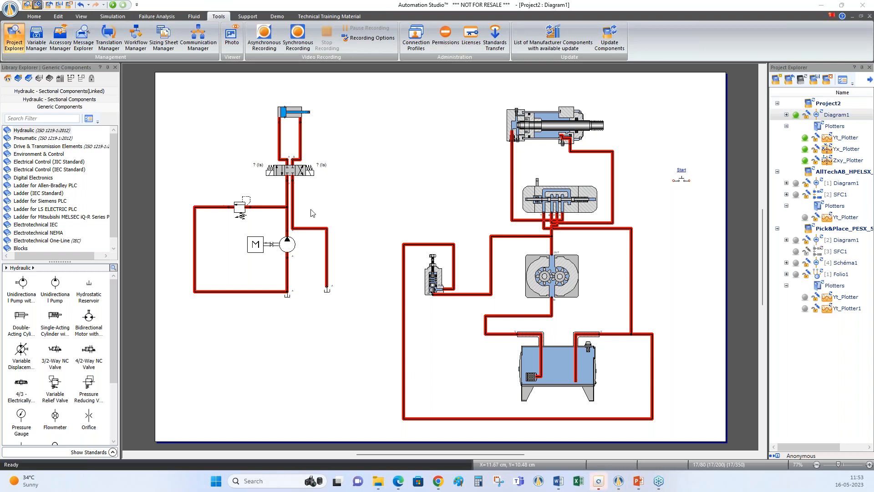
left_click(415, 161)
Enable Thermal Evolution for fluid simulation in the project's simulation options
left_click(113, 17)
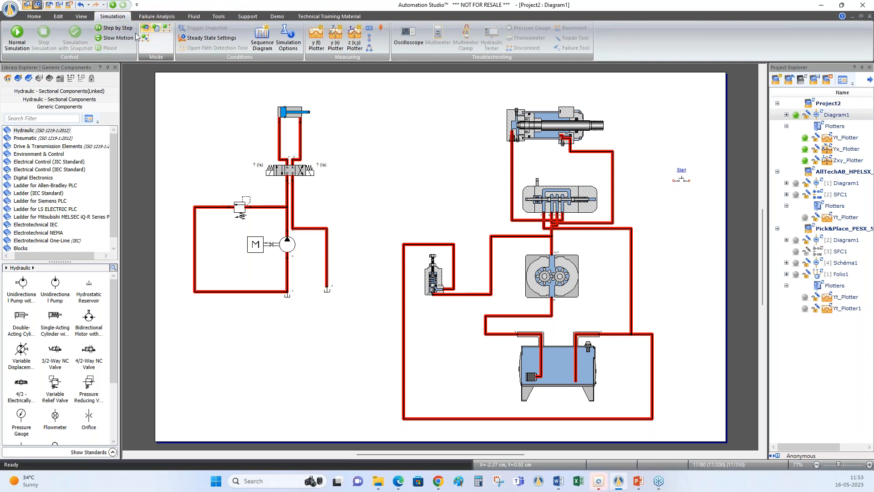
left_click(289, 46)
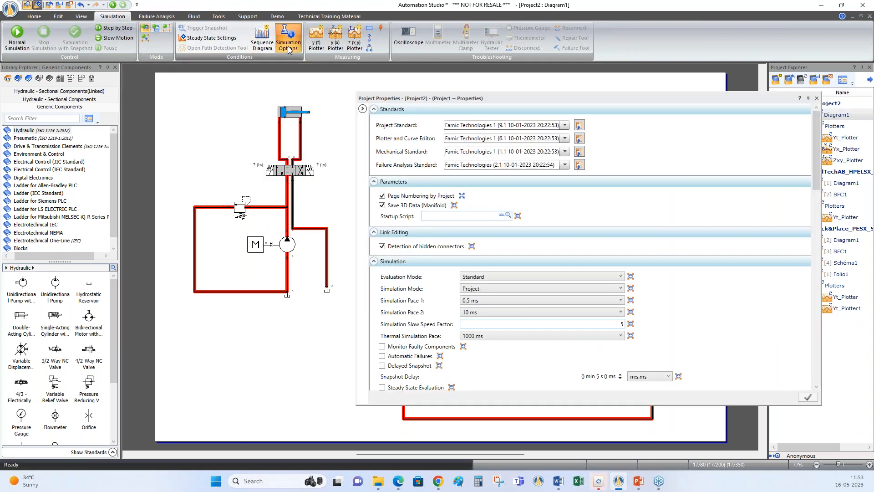
scroll(513, 368, "down", 8)
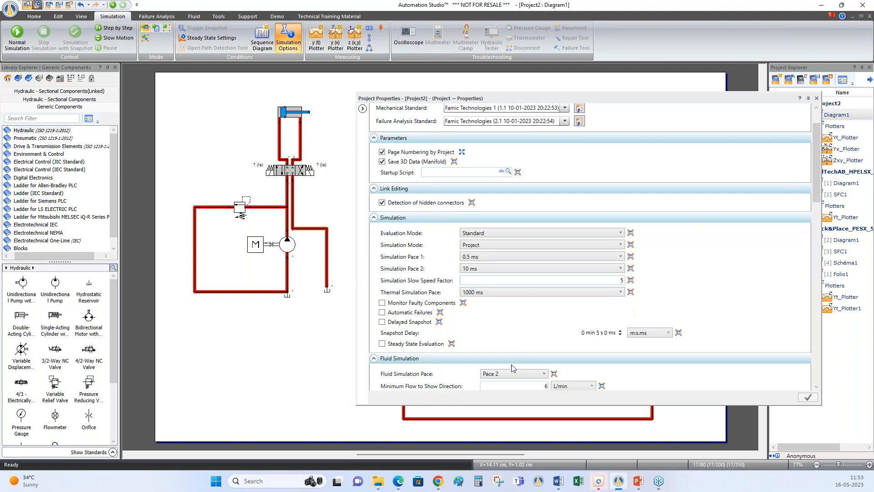
left_click(382, 301)
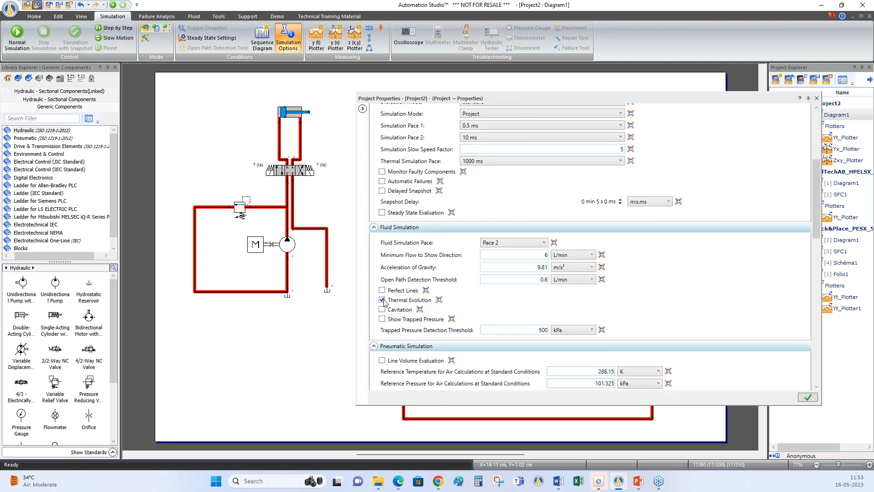
left_click(808, 397)
left_click(824, 116)
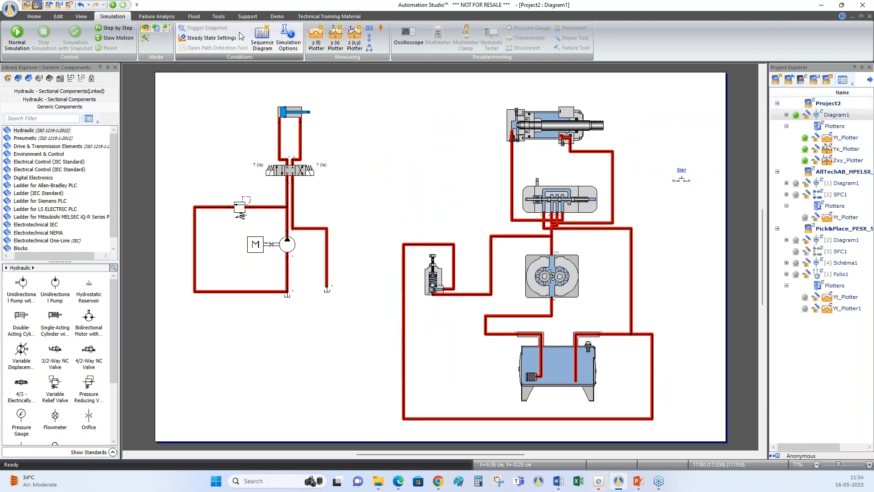
Examine the hydraulic installation's initial temperatures and available fluid types in the Functional Group Manager
left_click(58, 17)
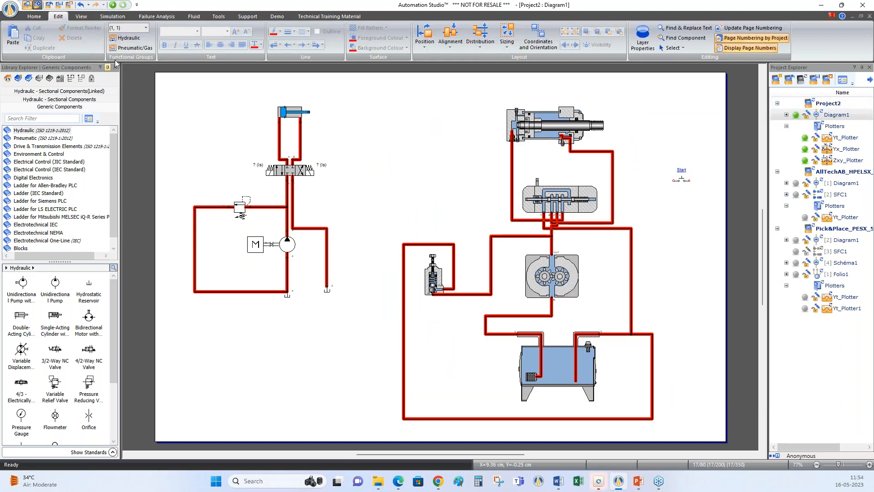
left_click(129, 38)
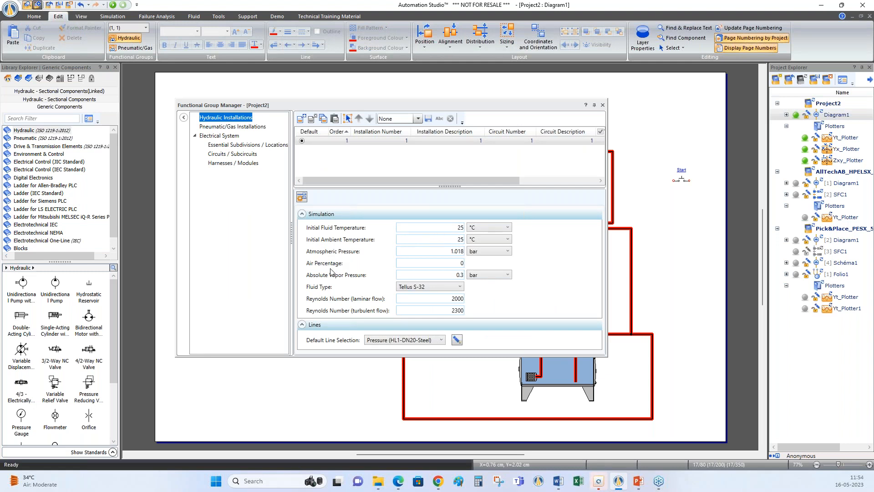
left_click(428, 287)
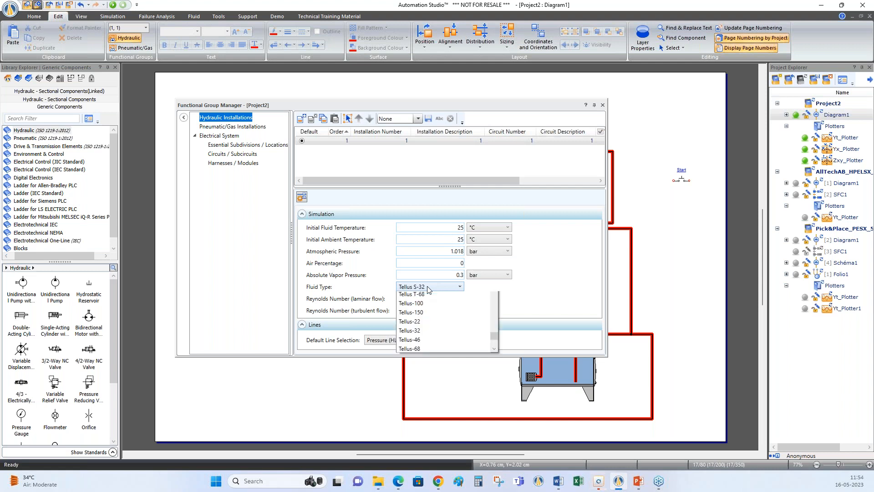
left_click(425, 288)
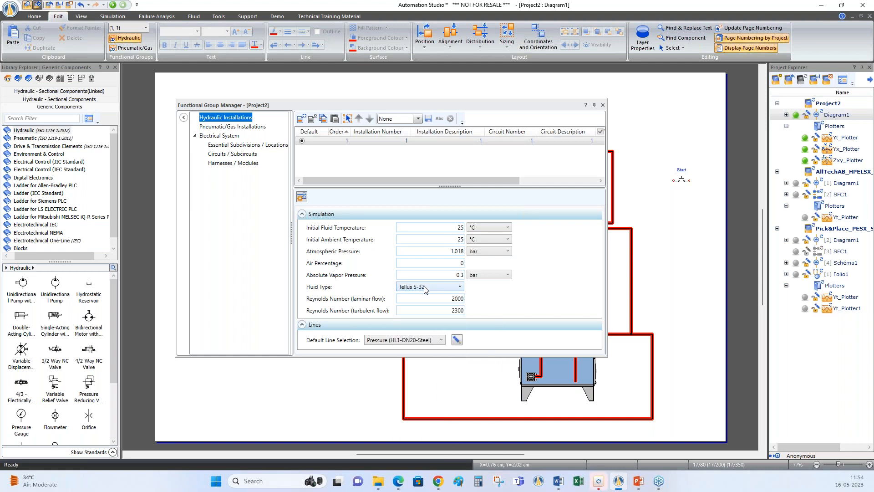
left_click(602, 105)
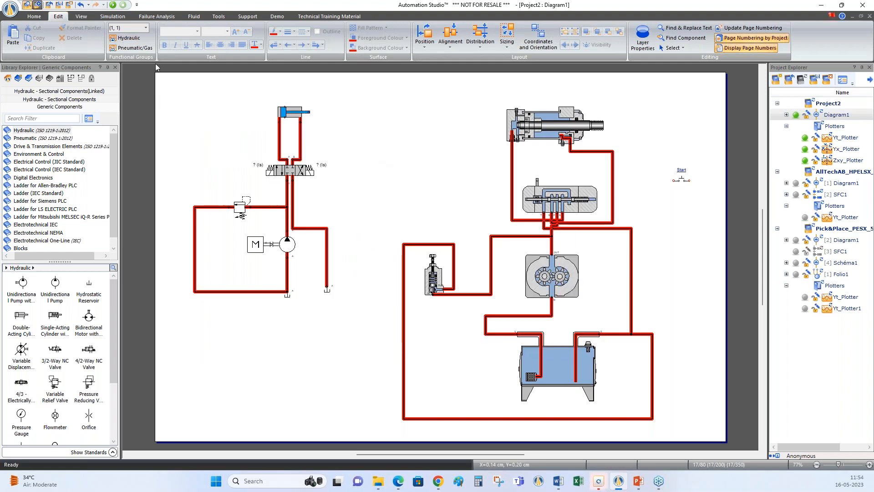
Start the simulation and attach a dynamic measuring instrument to the junction between the pump, relief valve and 4/3 valve
left_click(113, 5)
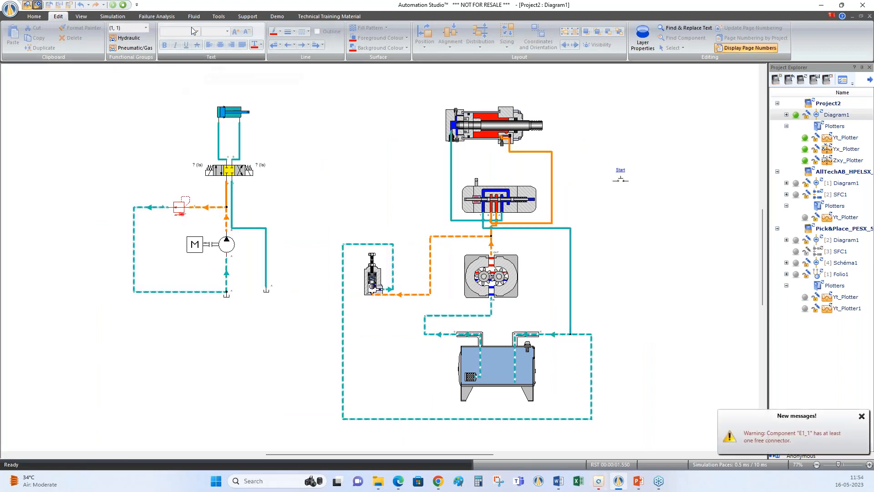
left_click(121, 17)
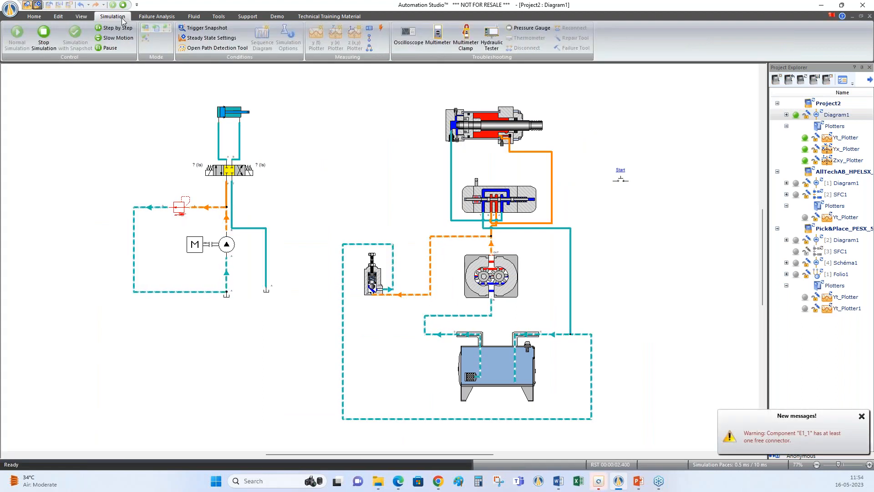
left_click(369, 38)
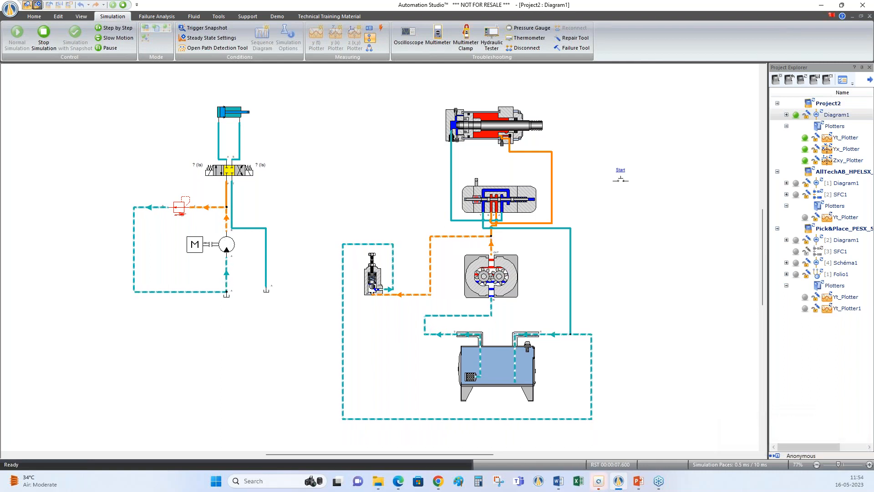
left_click(191, 172)
Configure the measuring instrument to display Temperature in °C with a precision of 0.01
left_click(421, 201)
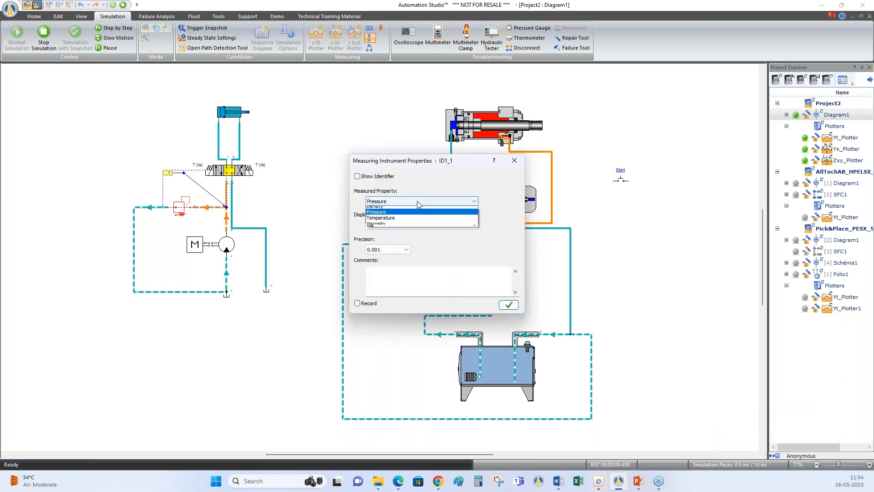
left_click(401, 222)
left_click(387, 249)
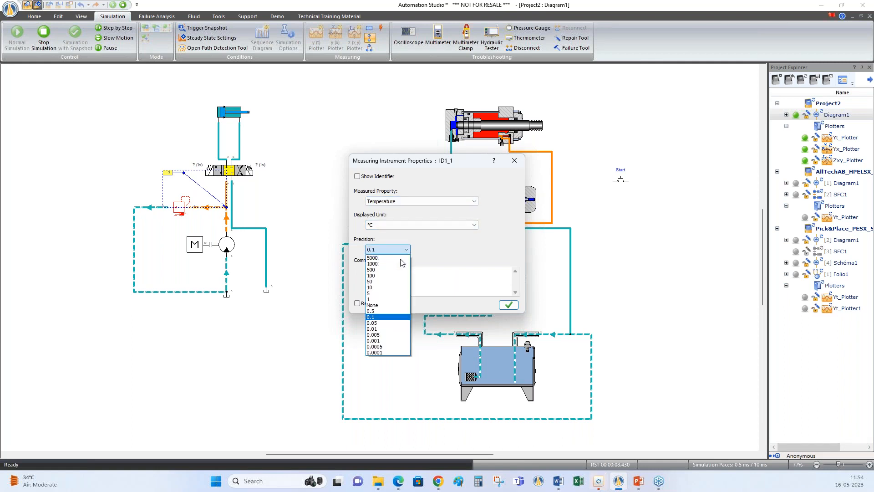
left_click(383, 329)
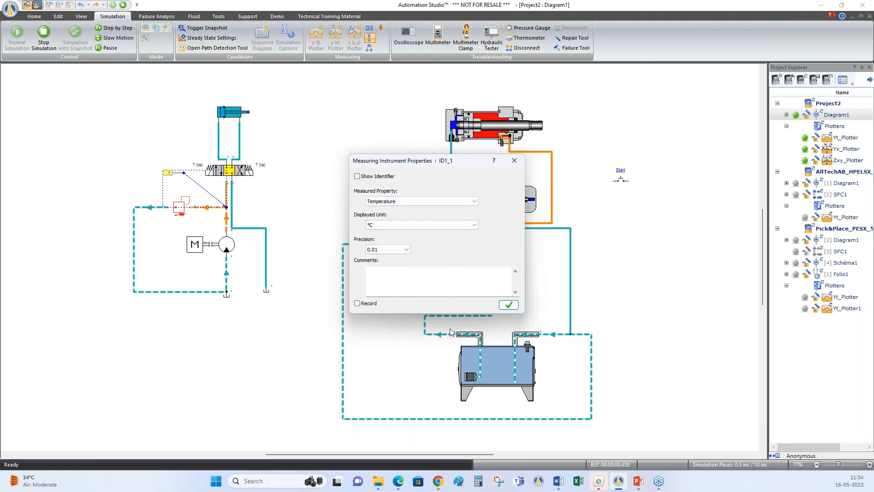
left_click(506, 307)
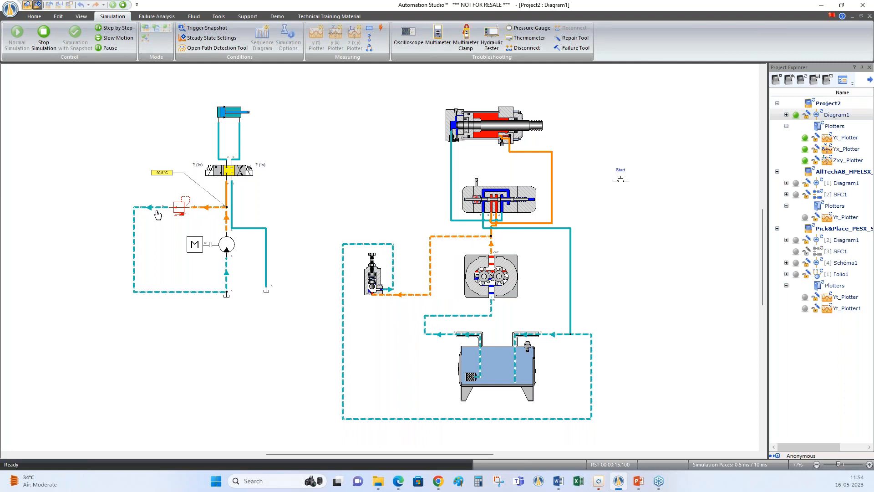
Shift the symbolic circuit's 4/3 valve to extend the cylinder, check the fluid temperature, and stop the simulation
left_click(221, 175)
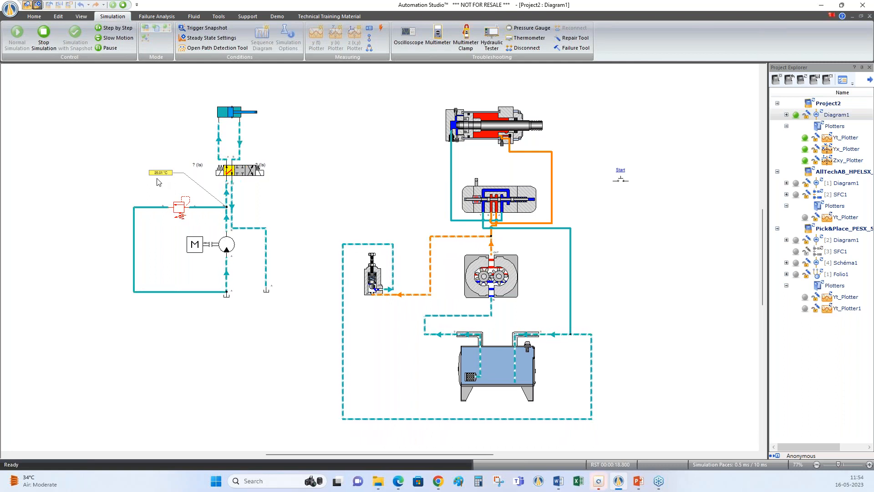
left_click(123, 5)
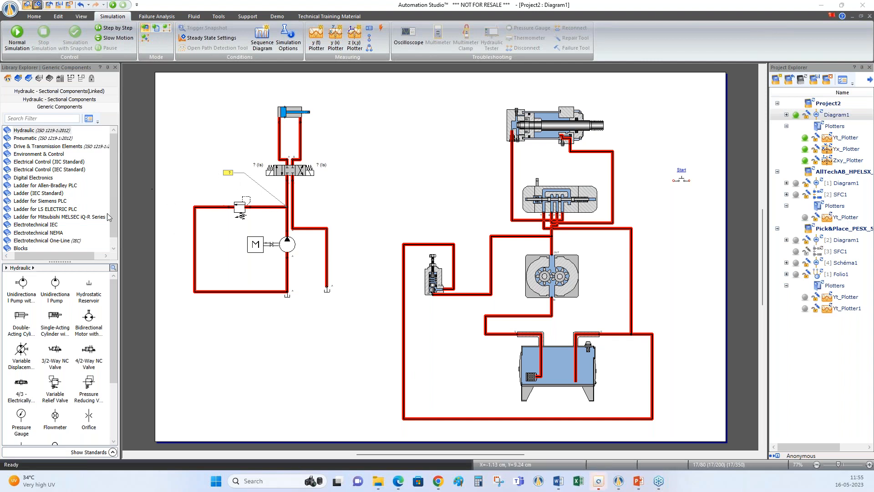
Browse the Hydraulic library's Fluid Conditioning category and examine the available coolers
scroll(116, 232, "down", 1)
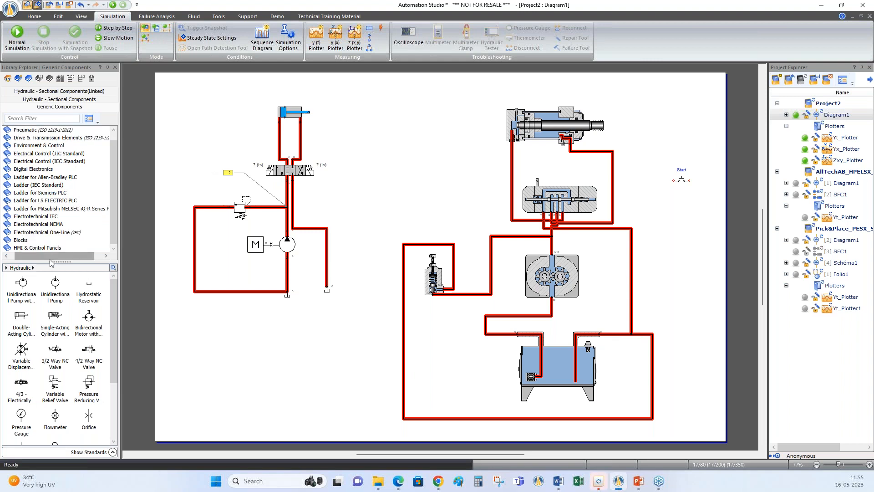
scroll(30, 243, "up", 1)
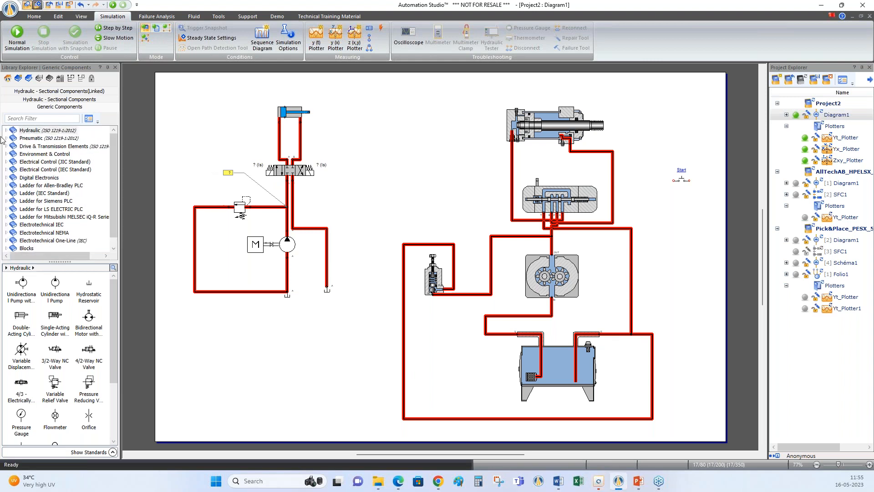
left_click(6, 131)
scroll(45, 191, "down", 3)
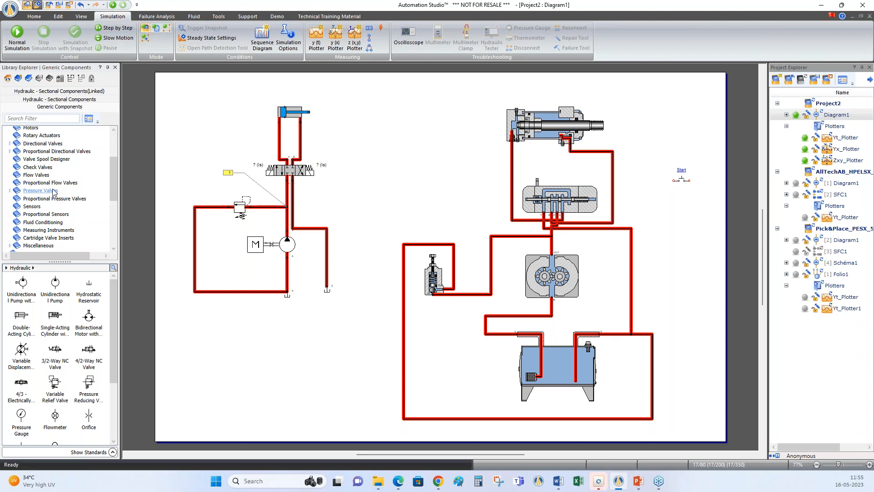
left_click(44, 222)
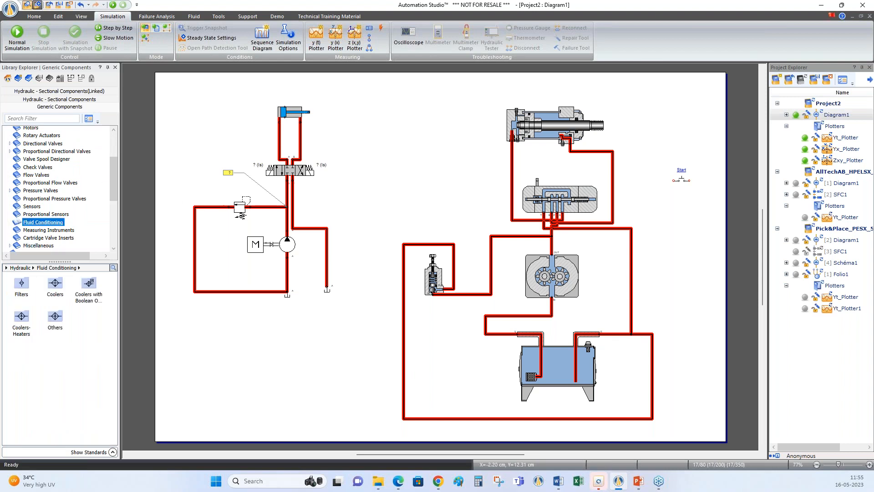
double_click(63, 296)
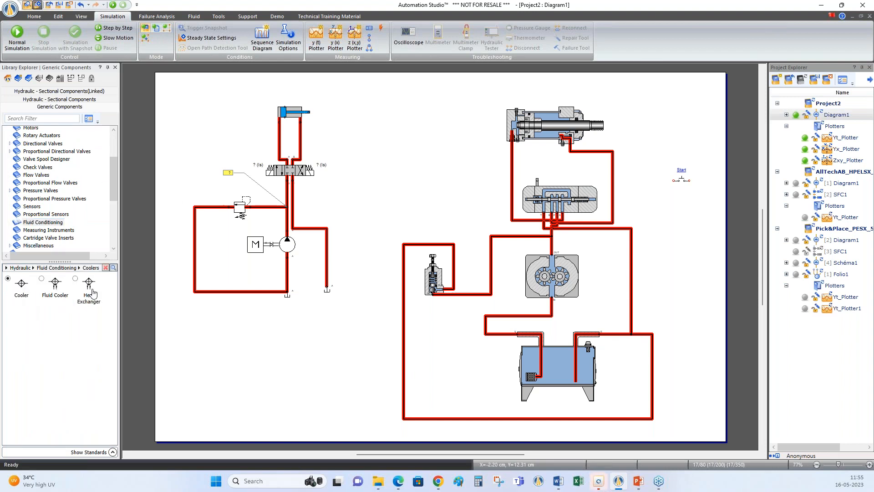
left_click(59, 268)
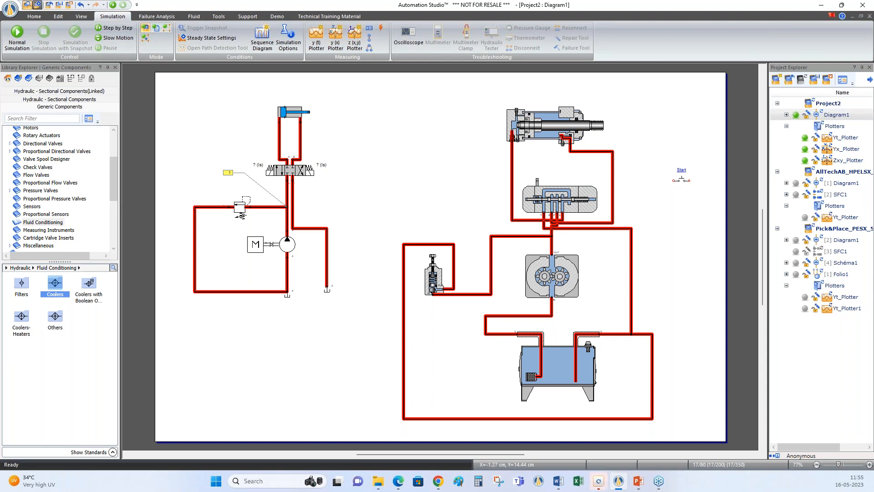
left_click(599, 481)
Review the component properties of the symbolic circuit's unidirectional pump
left_click(339, 18)
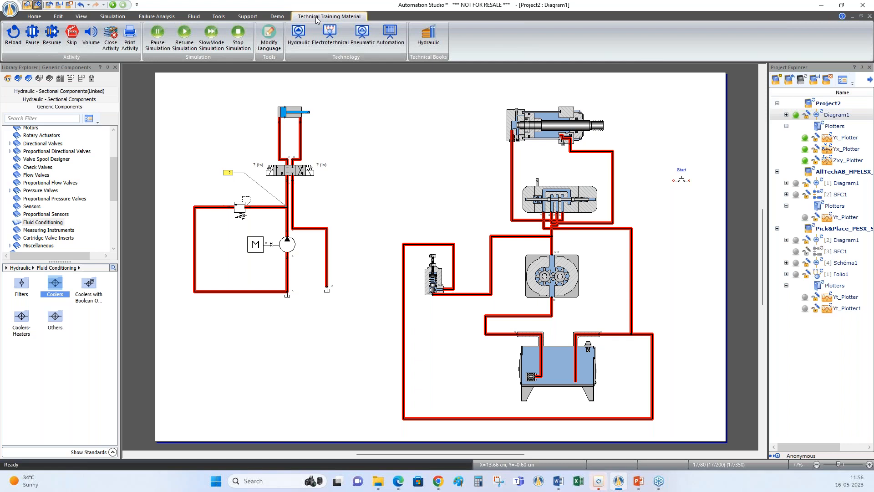
double_click(285, 252)
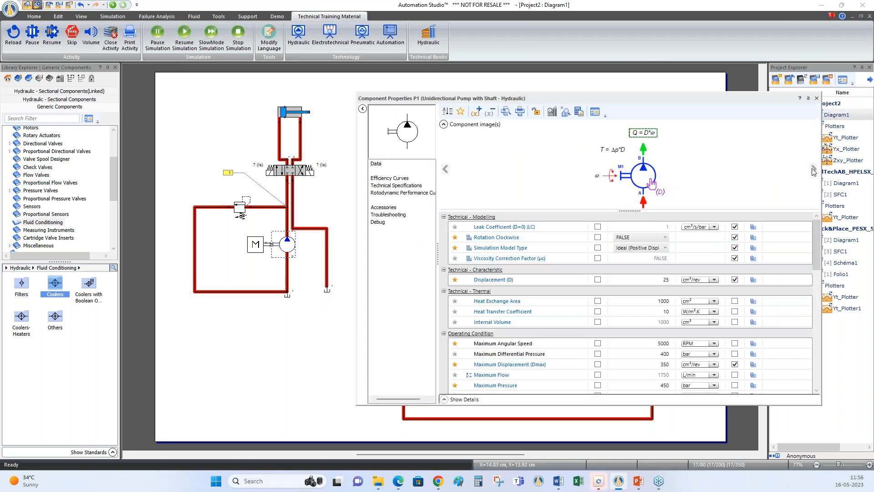
left_click(817, 98)
Examine the symbolic double-acting cylinder's properties, browsing its component images for dimensions, force equations and output signal curves
double_click(290, 117)
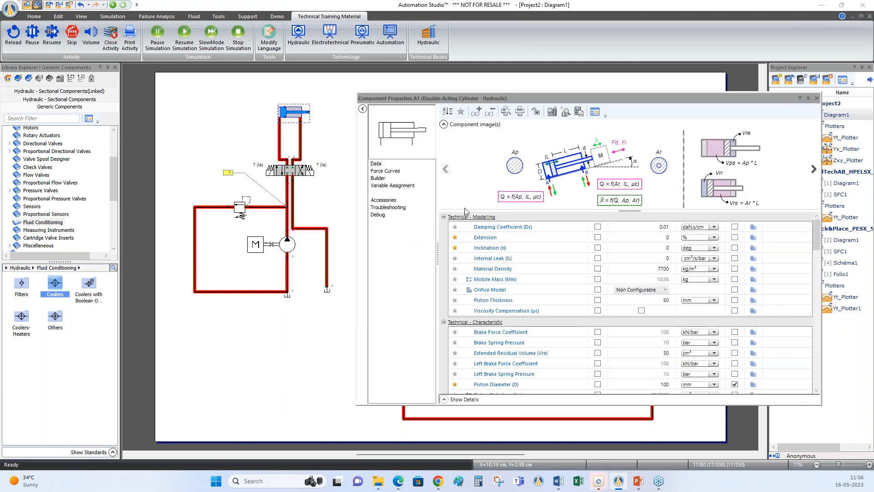
left_click_drag(594, 96, 542, 98)
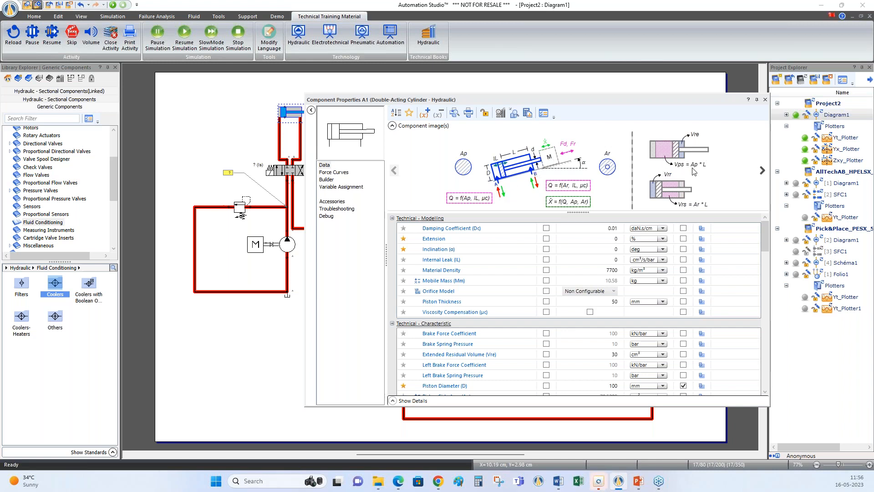
left_click(761, 171)
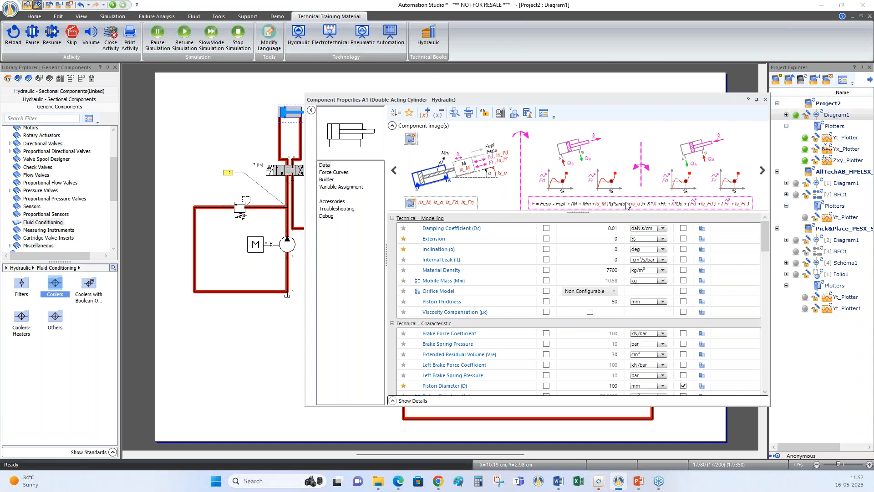
left_click(762, 170)
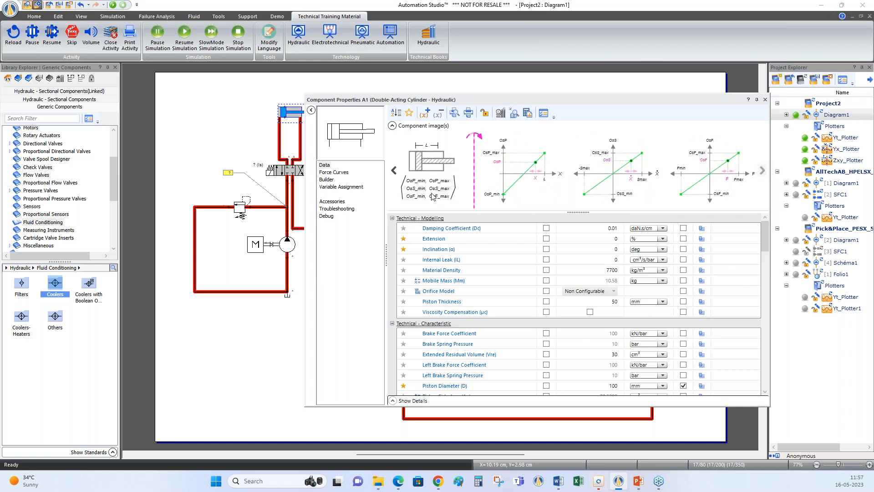
left_click(395, 175)
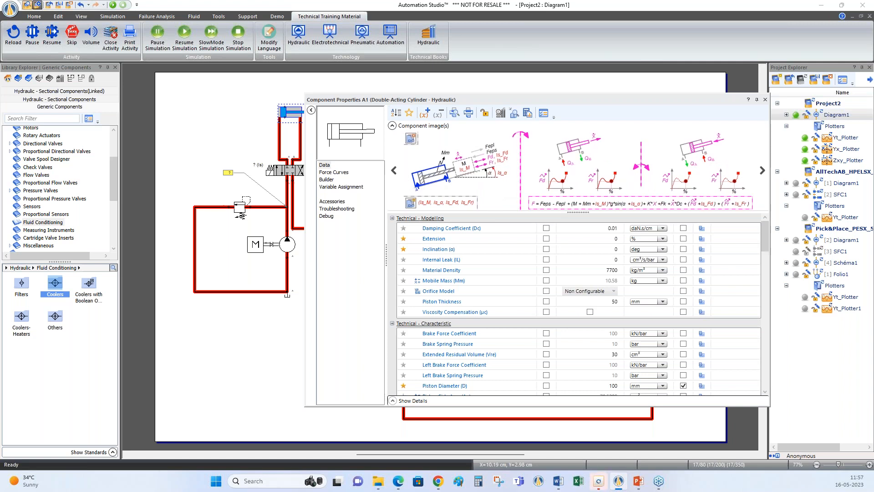
left_click(394, 172)
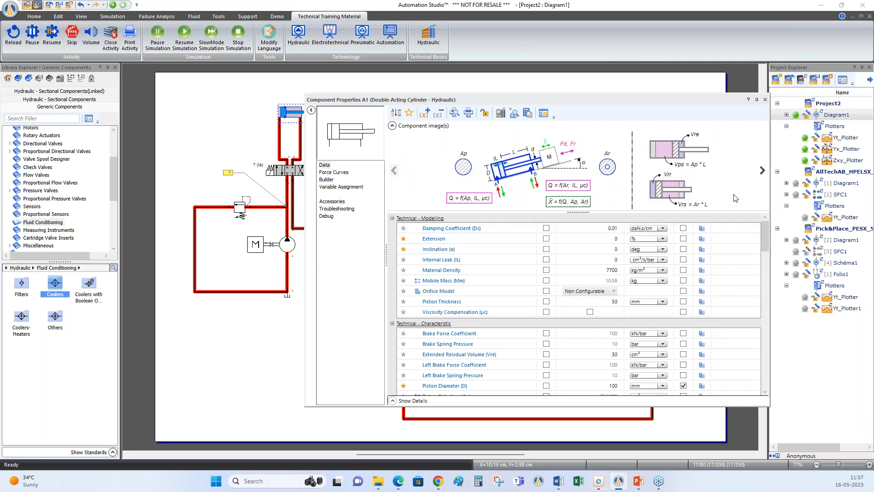
left_click(765, 100)
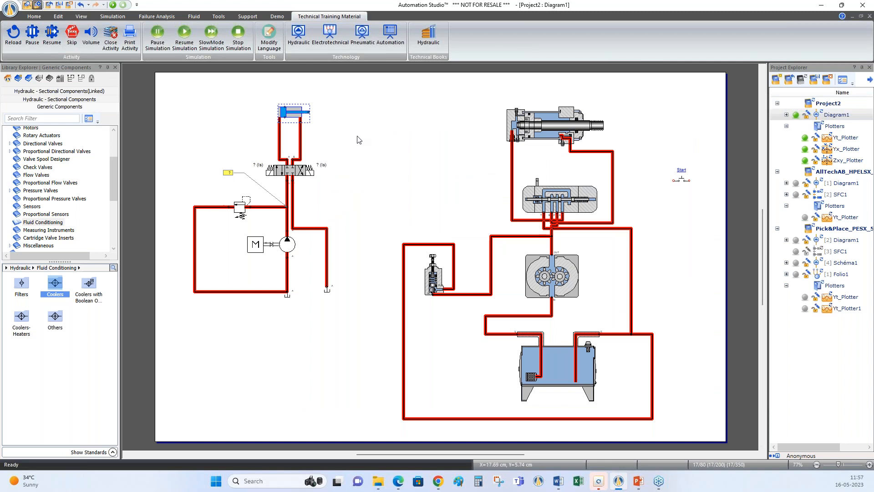
left_click(194, 17)
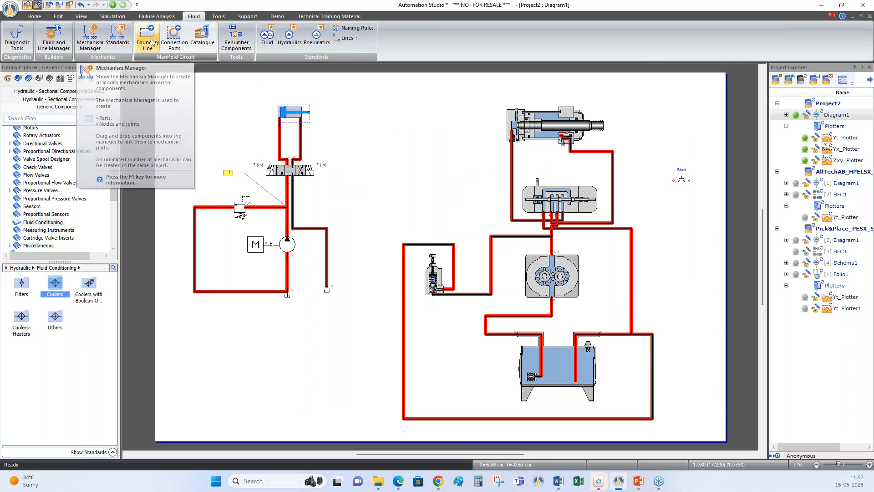
left_click(219, 17)
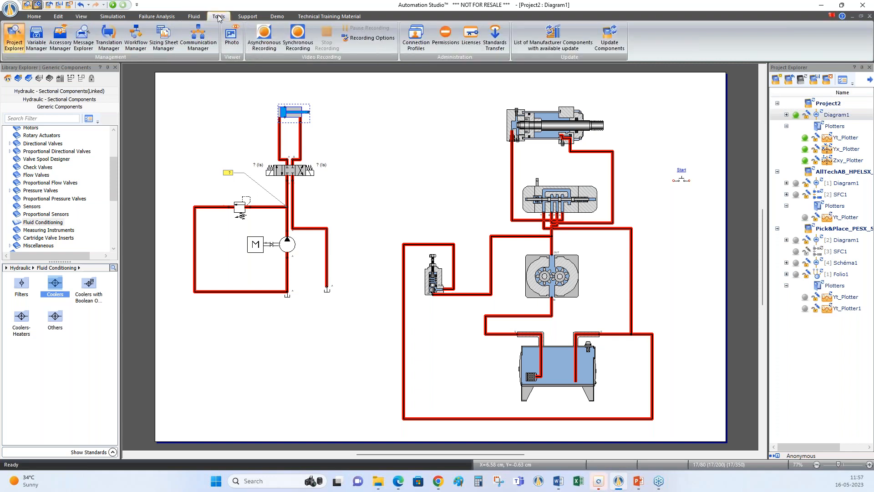
left_click(246, 17)
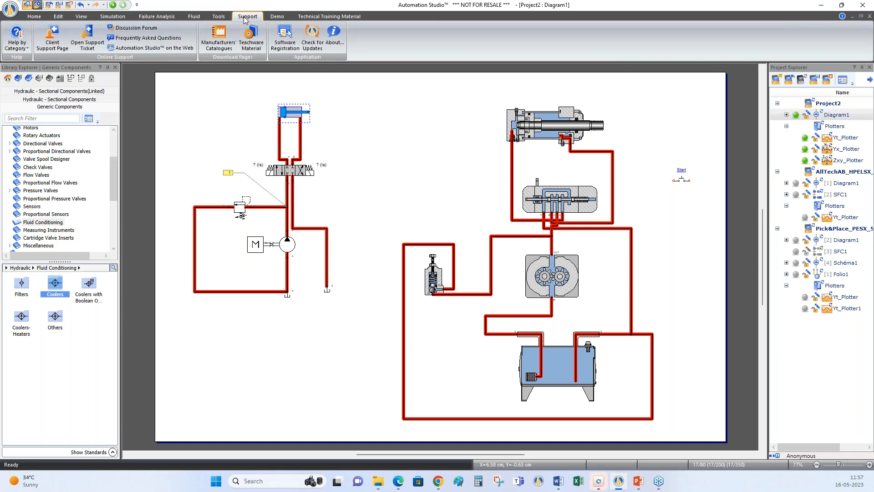
left_click(193, 17)
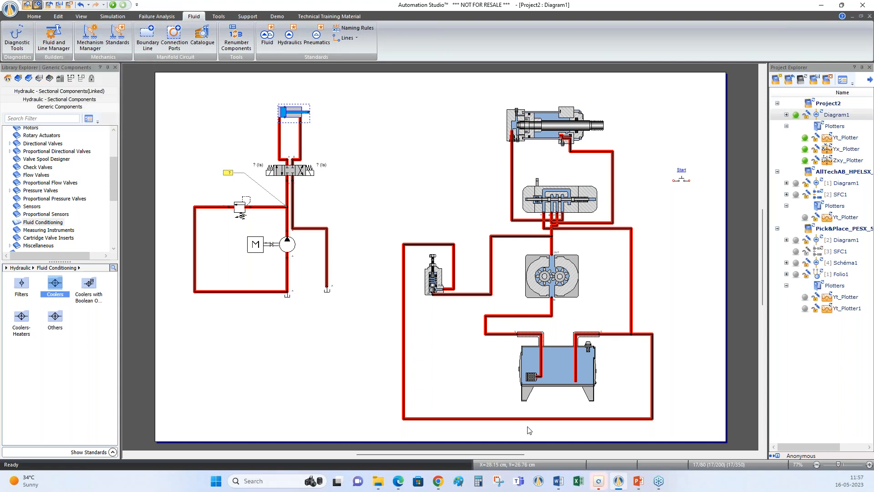
Switch to the Hydraulics.pptx slide show in PowerPoint, check the May 2023 webinar schedule, and minimize the presentation
mouse_move(638, 486)
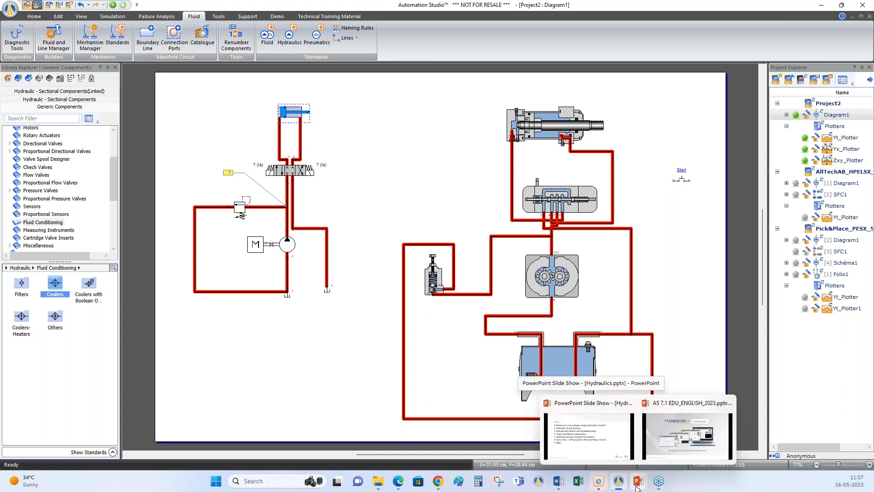
left_click(609, 458)
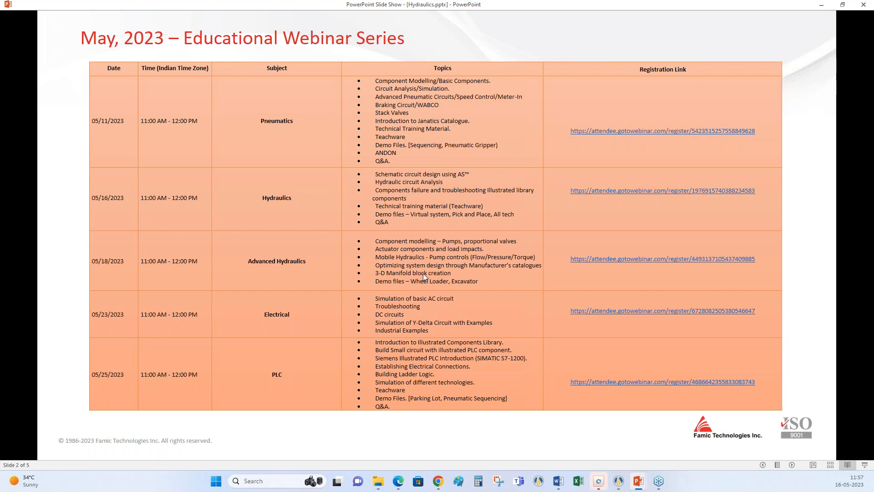
left_click(822, 9)
Inspect the Tellus S-32 hydraulic fluid's density, viscosity and reference temperature properties in the Fluid and Line Manager
left_click(60, 18)
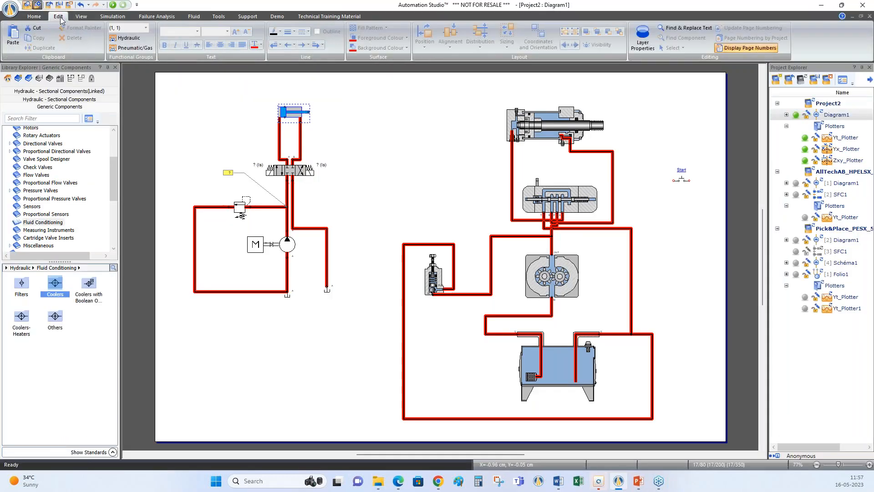
left_click(194, 16)
left_click(54, 43)
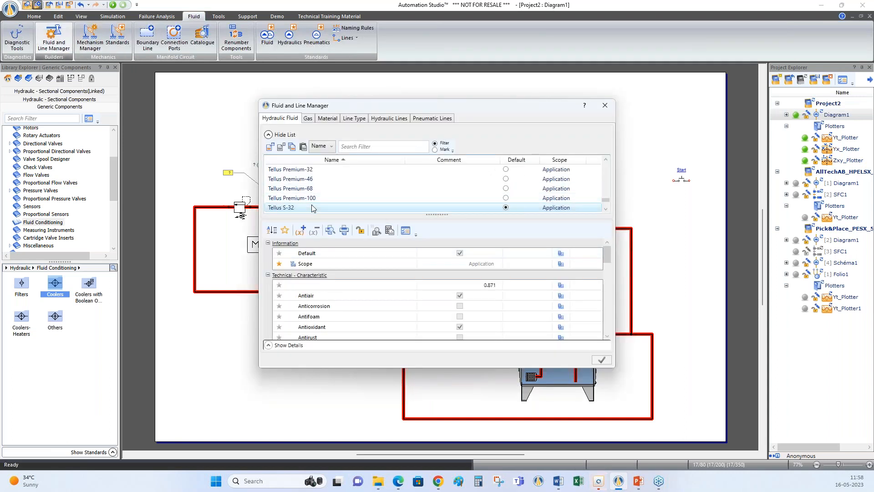
left_click(296, 207)
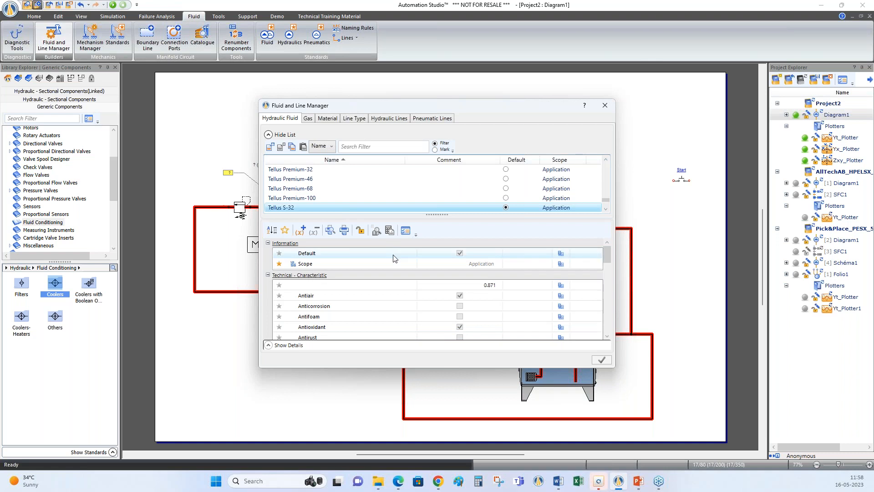
left_click(382, 275)
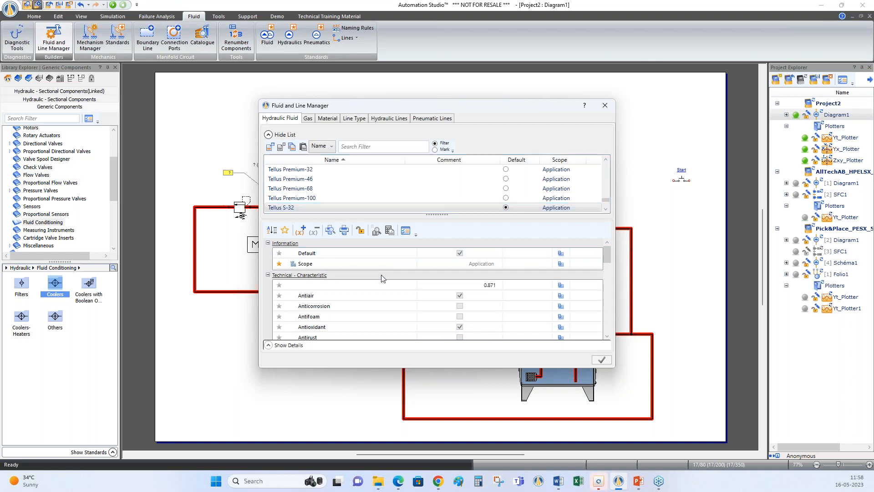
scroll(382, 279, "down", 5)
scroll(453, 319, "down", 3)
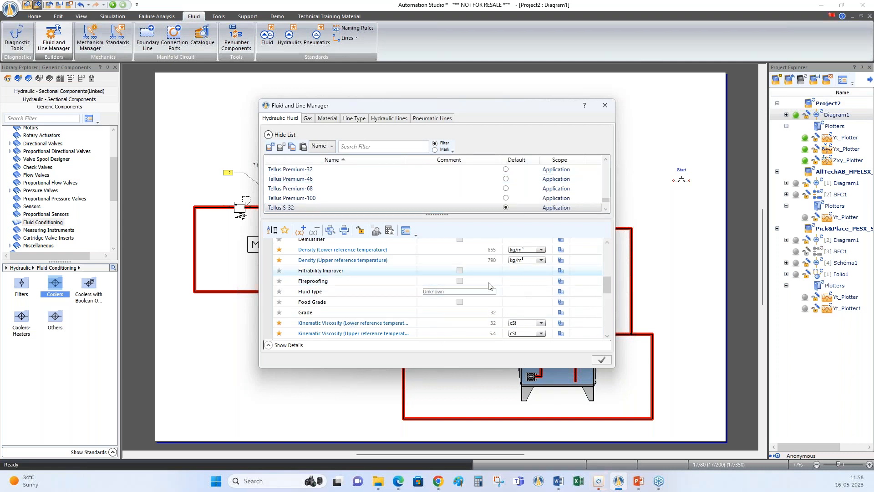
scroll(490, 296, "down", 6)
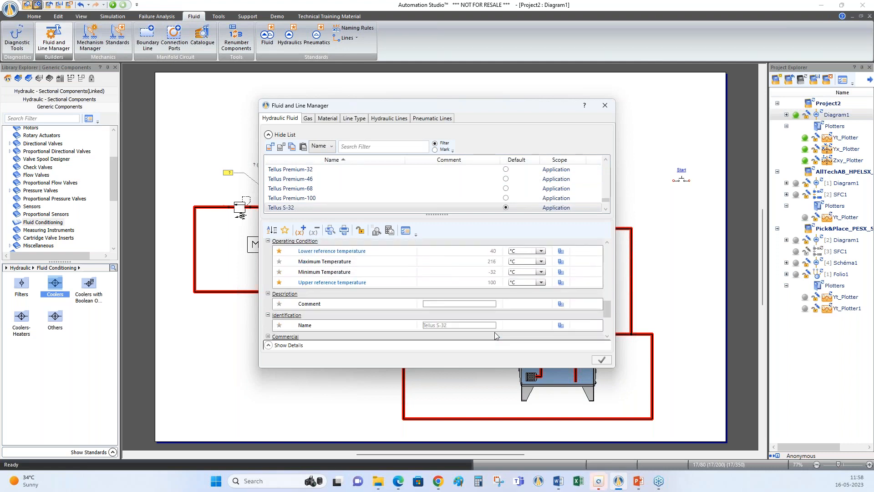
left_click(613, 103)
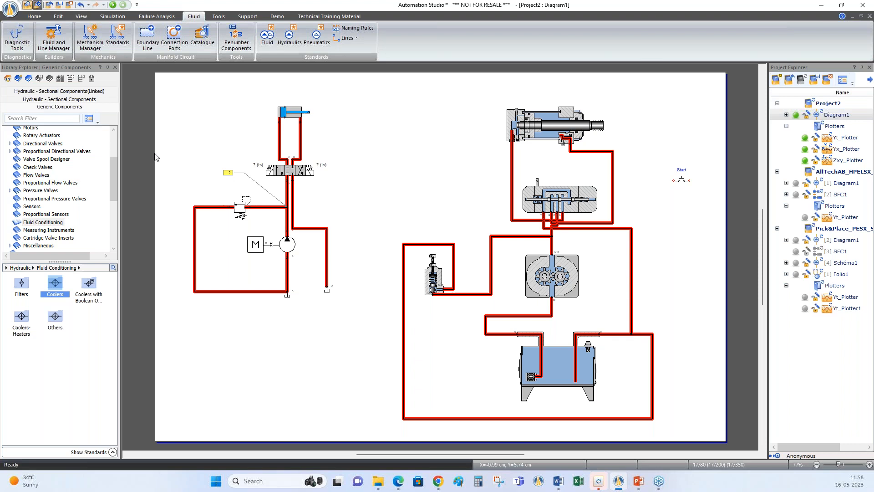
Review the component properties of the symbolic circuit's variable relief valve, including its cracking pressure and thermal data
left_click(237, 214)
double_click(236, 214)
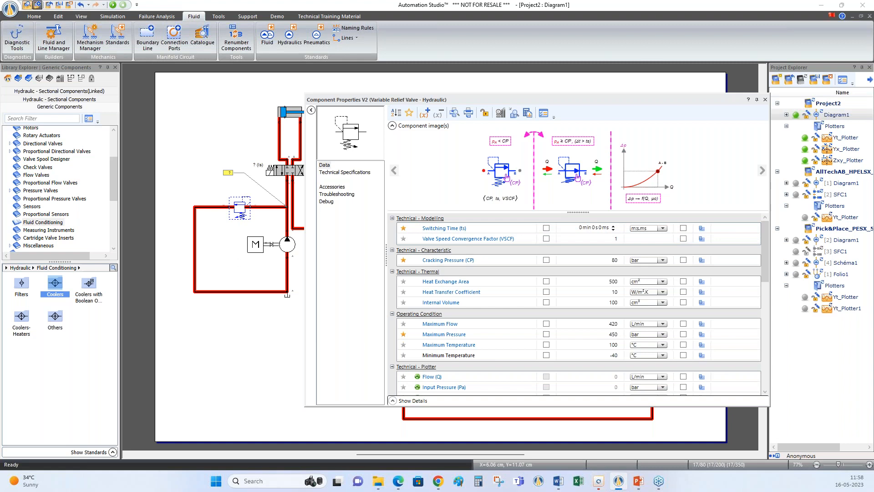
left_click(765, 99)
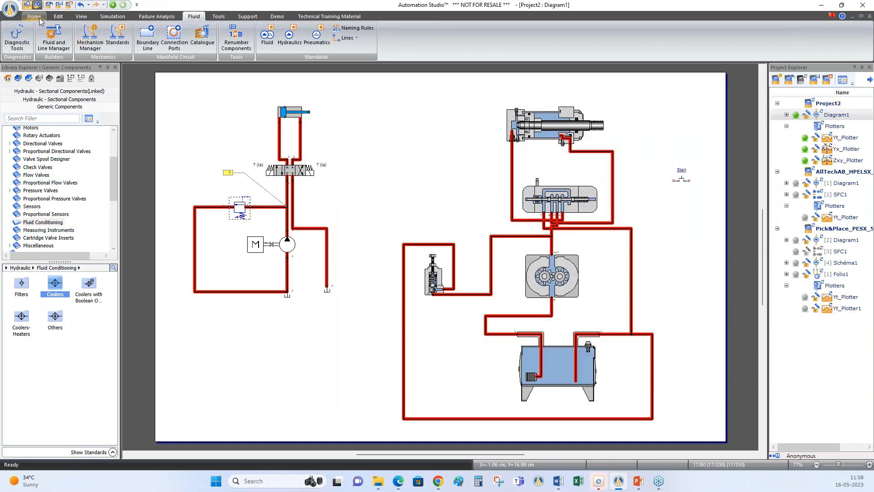
left_click(38, 17)
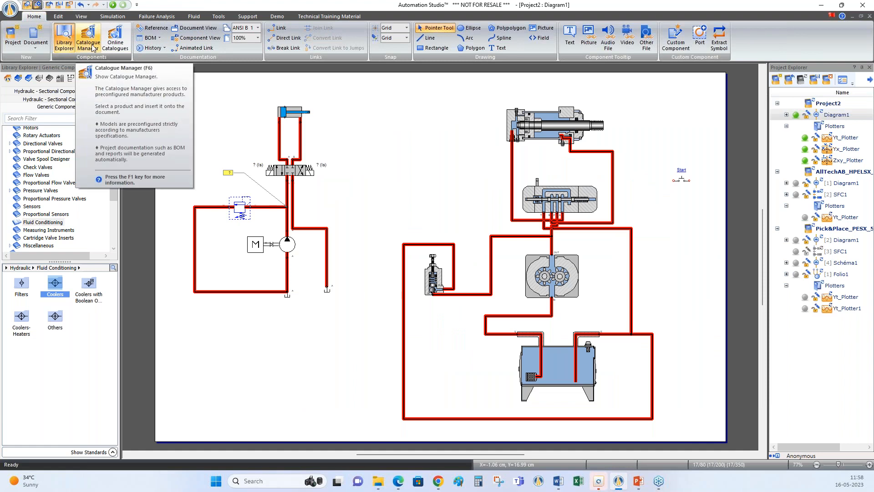
left_click(421, 173)
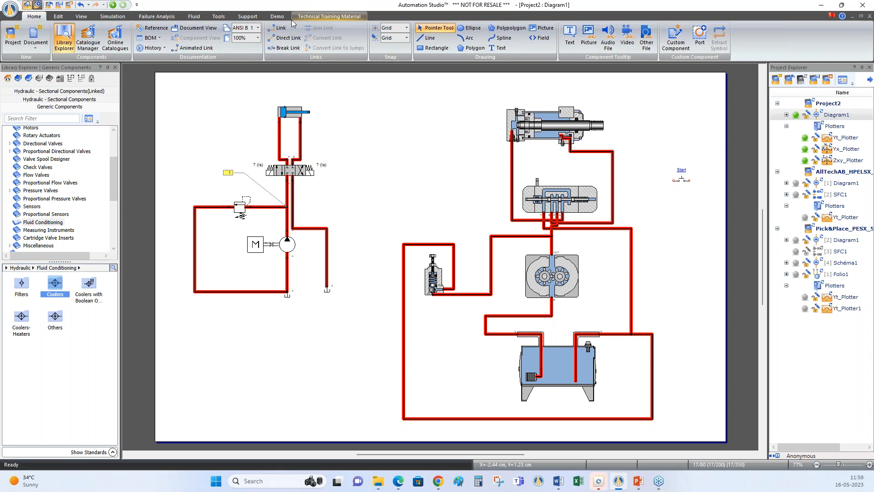
left_click(276, 18)
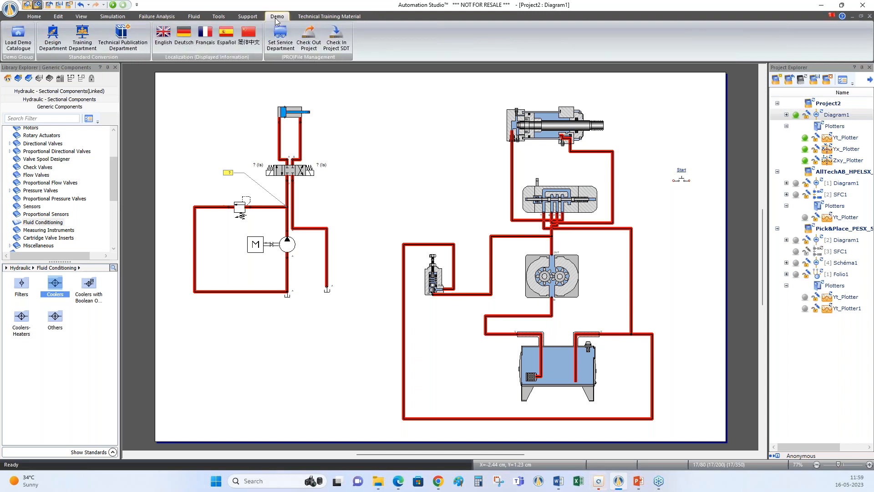
left_click(328, 19)
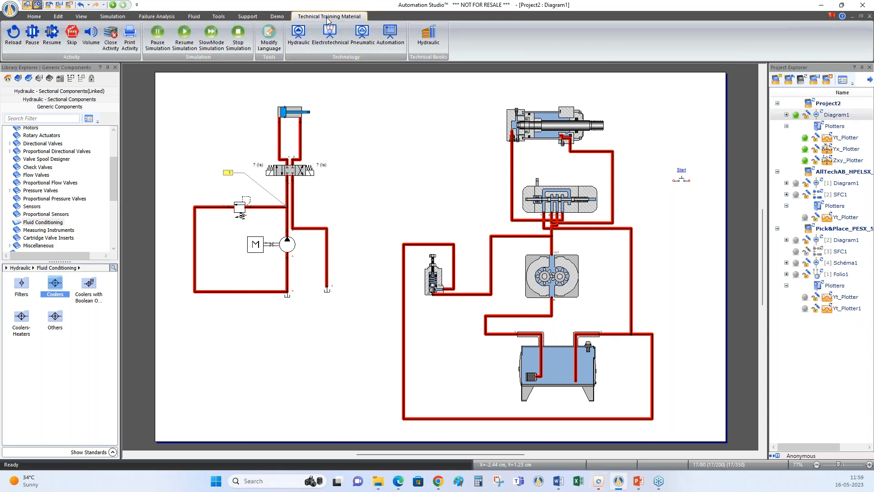
left_click(277, 17)
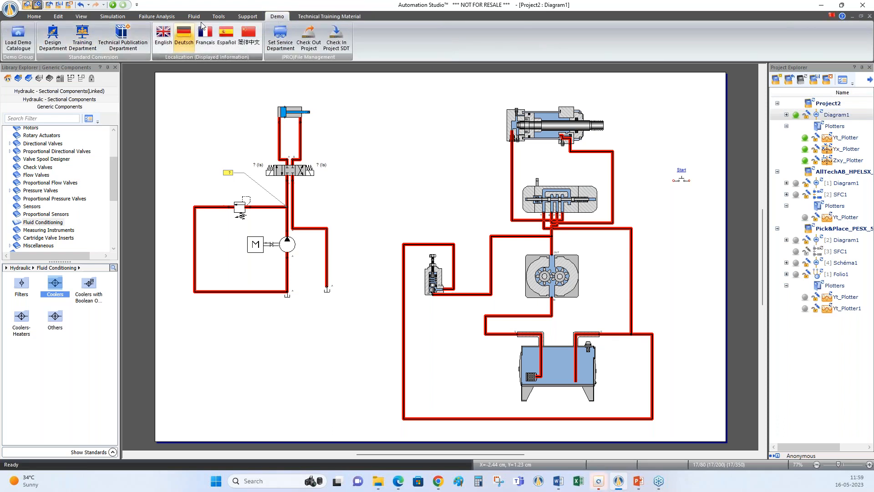
left_click(325, 18)
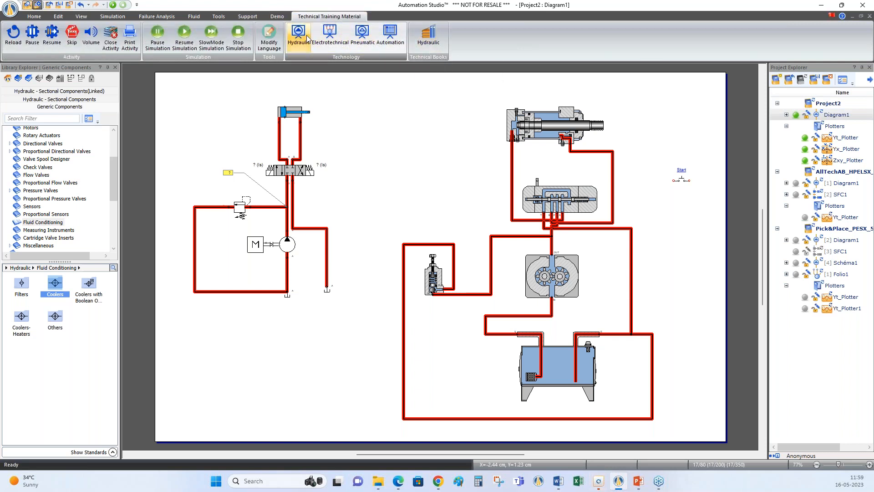
Open the hydraulic technical books, look over the Catalogue Manager's demonstration entries, and close it
left_click(436, 45)
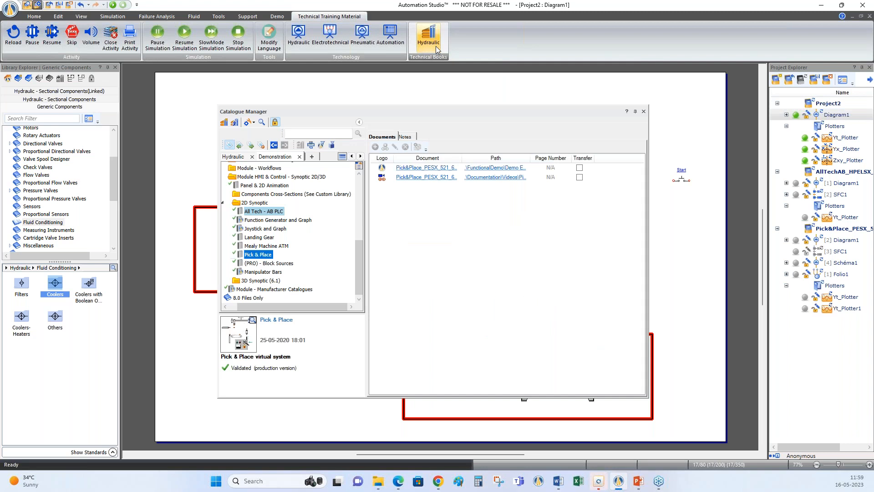
left_click(34, 17)
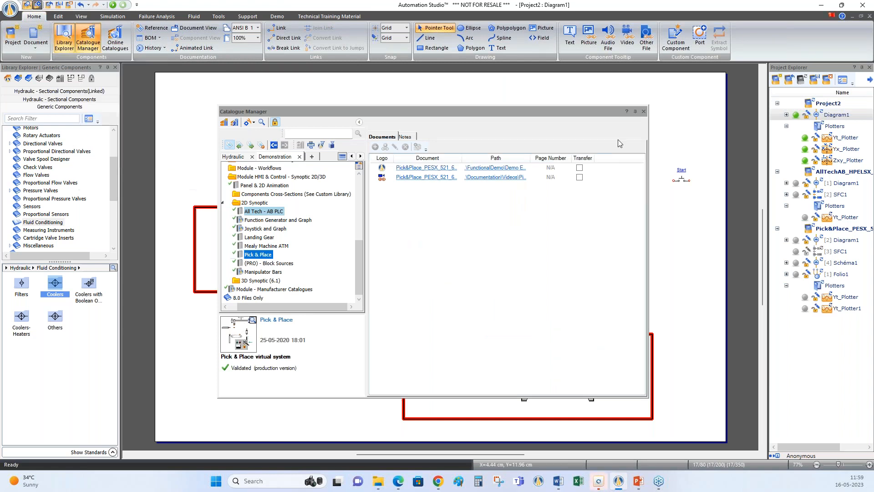
left_click(643, 112)
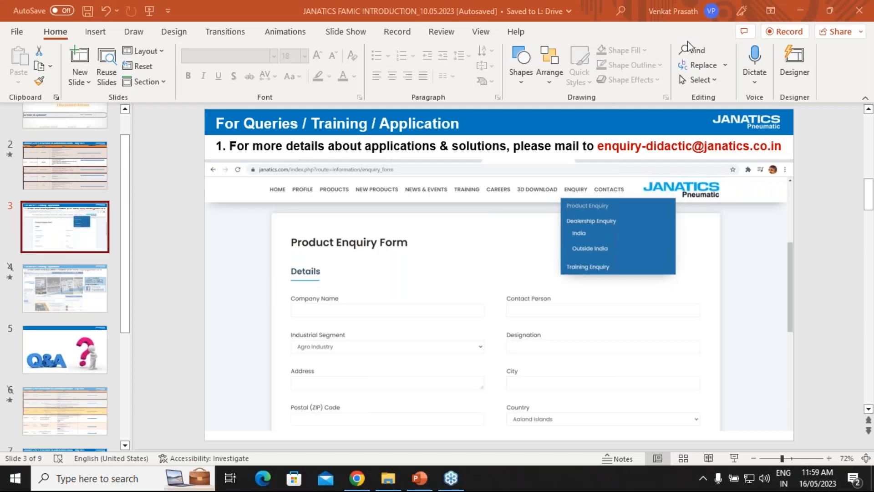
Start the PowerPoint slide show from the Product Enquiry Form slide and advance to the May 2023 webinar schedule
left_click(734, 458)
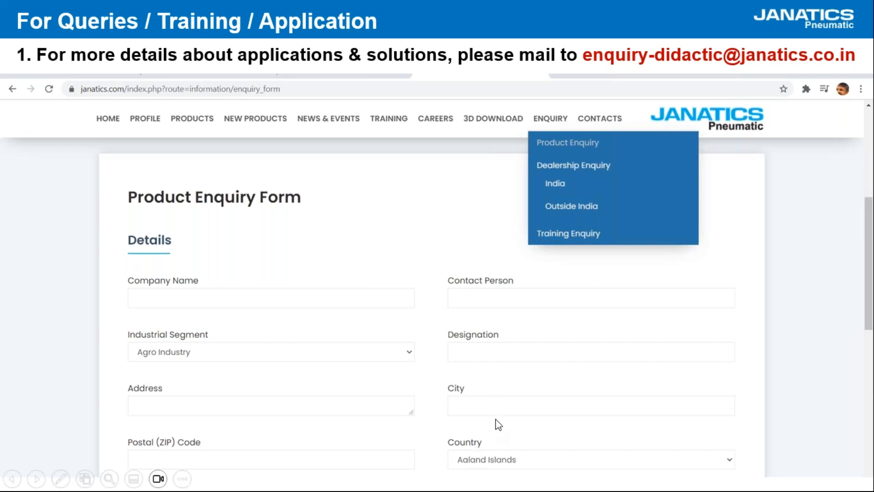
left_click(502, 403)
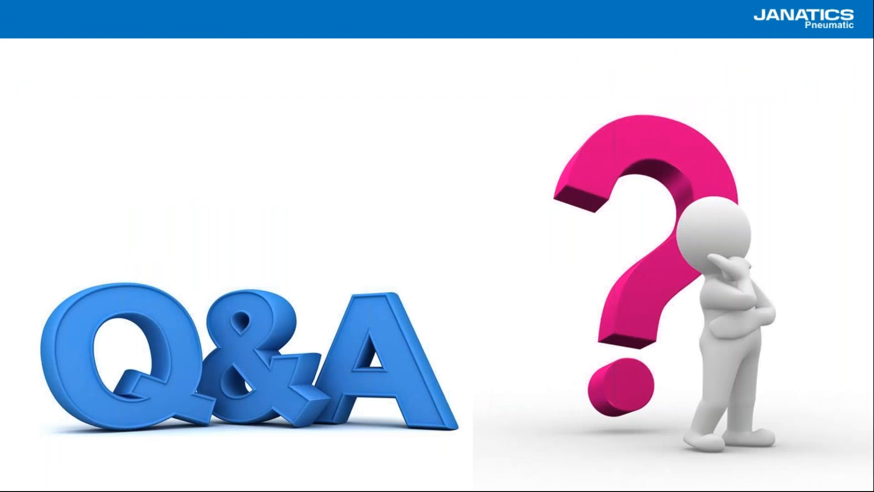
key("Right")
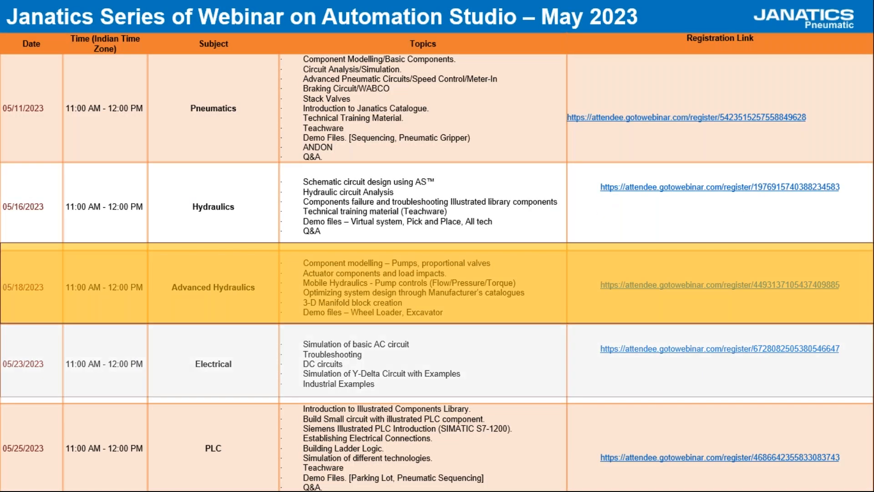